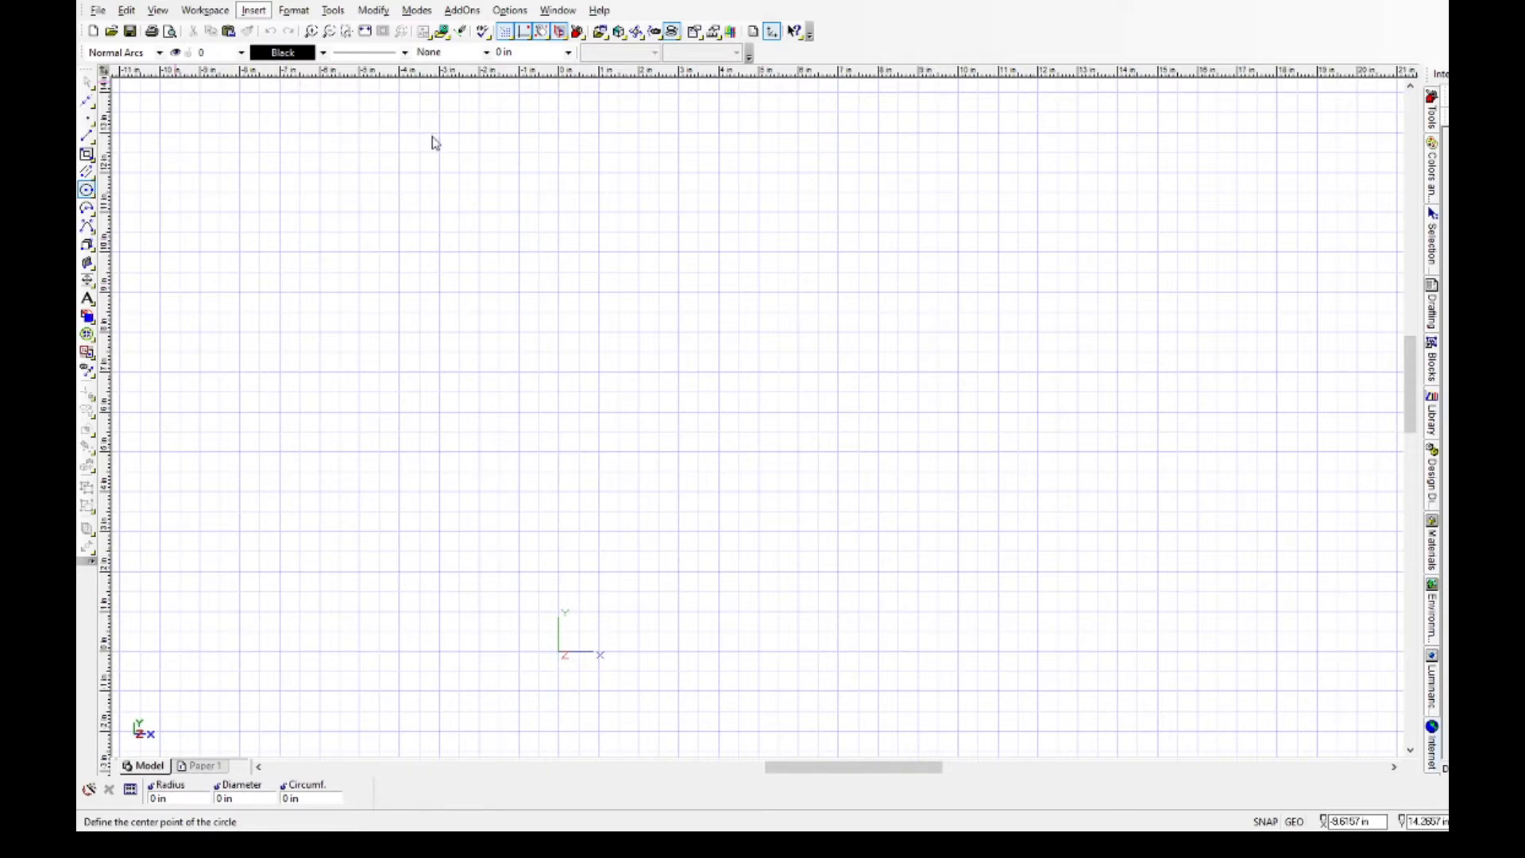
Draw a rectangle above the origin for the front panel and set its size to 248 mm wide by 120 mm high.
click(551, 287)
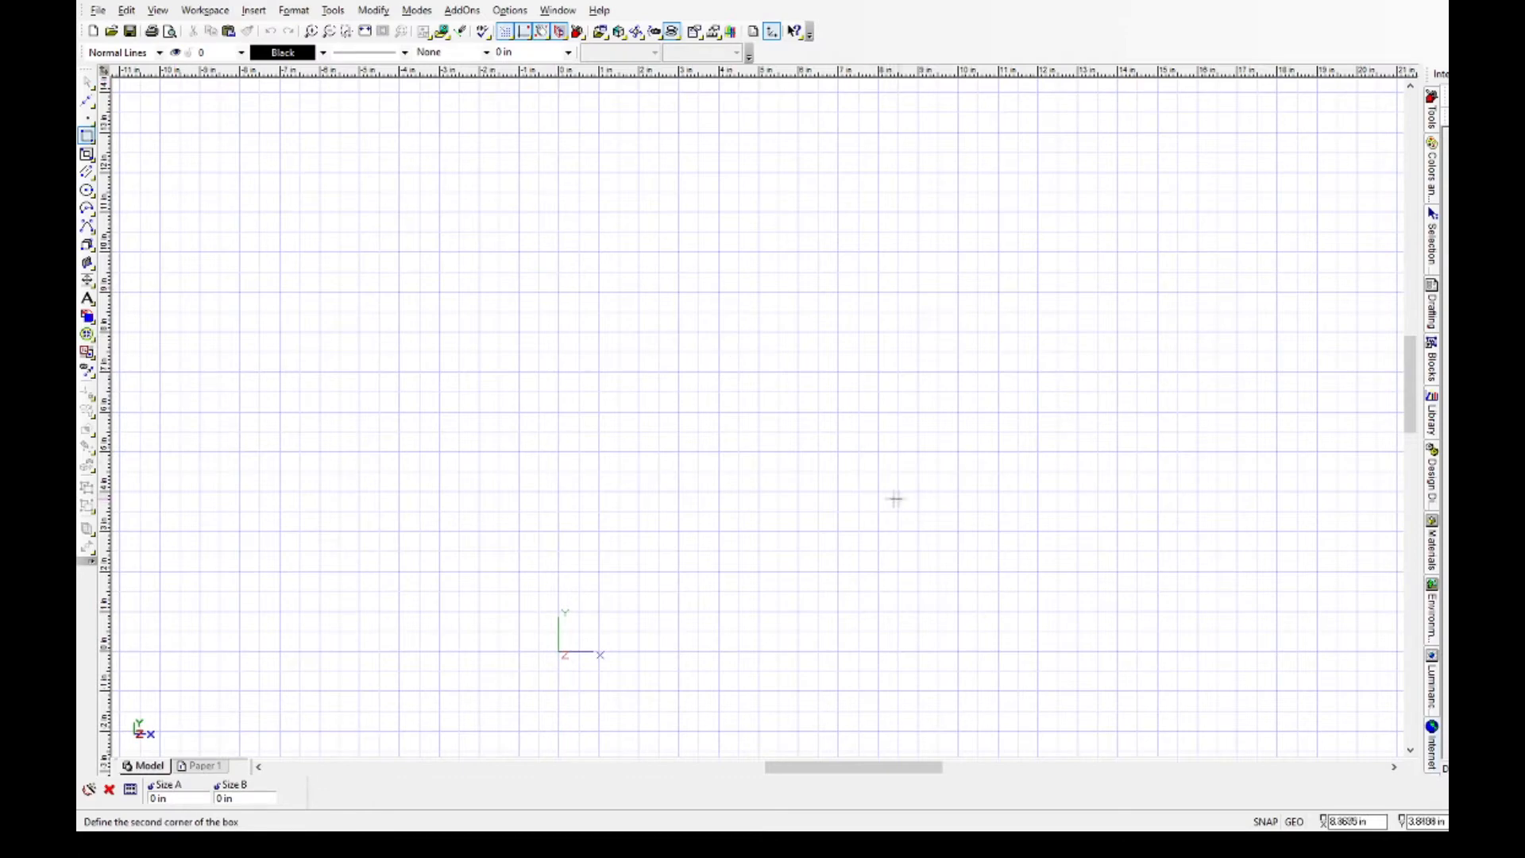
click(1013, 518)
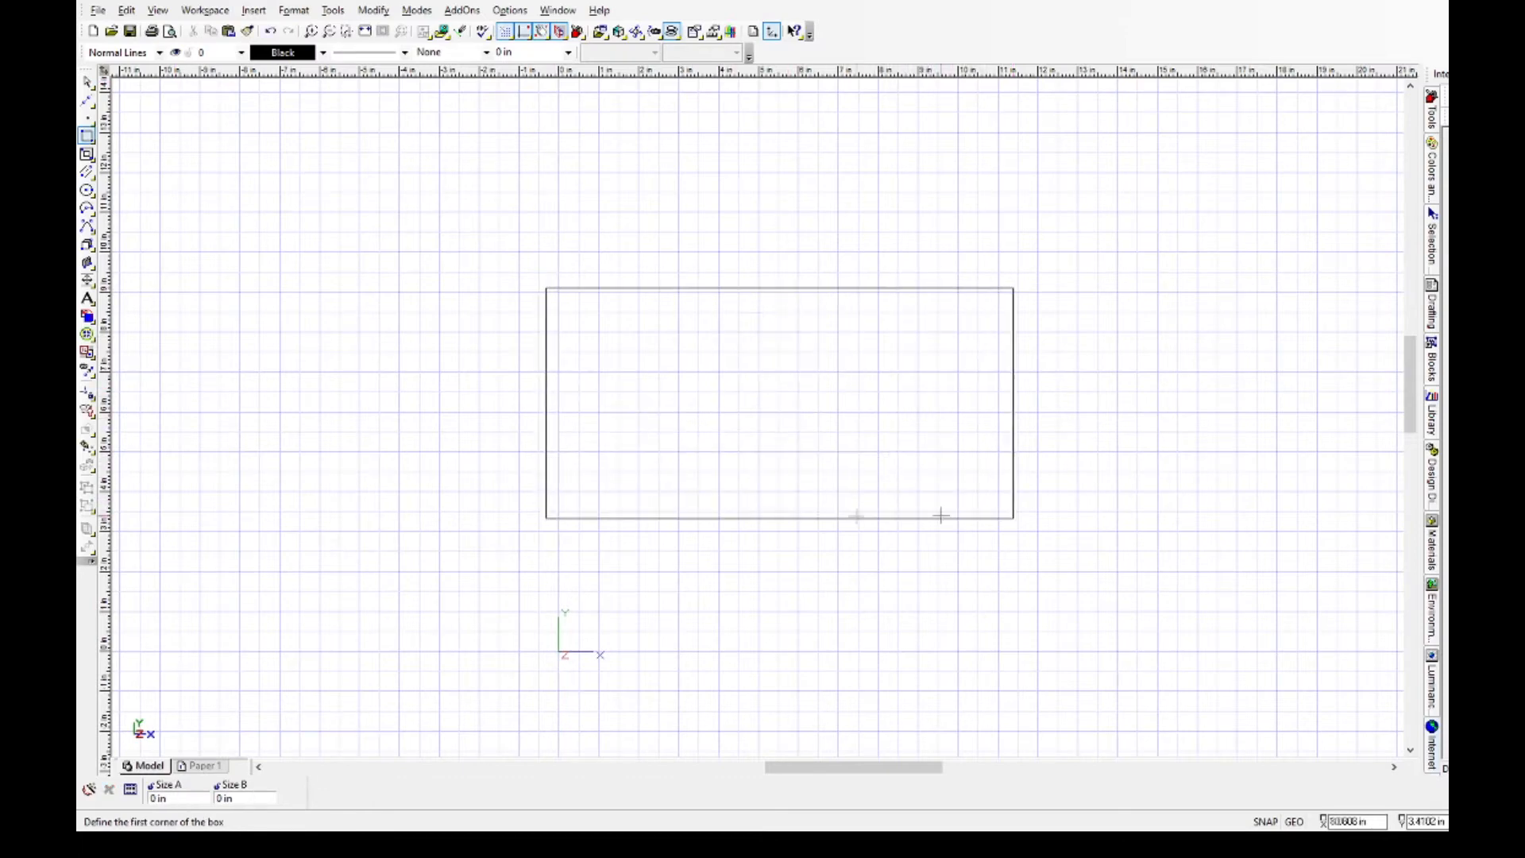
click(86, 81)
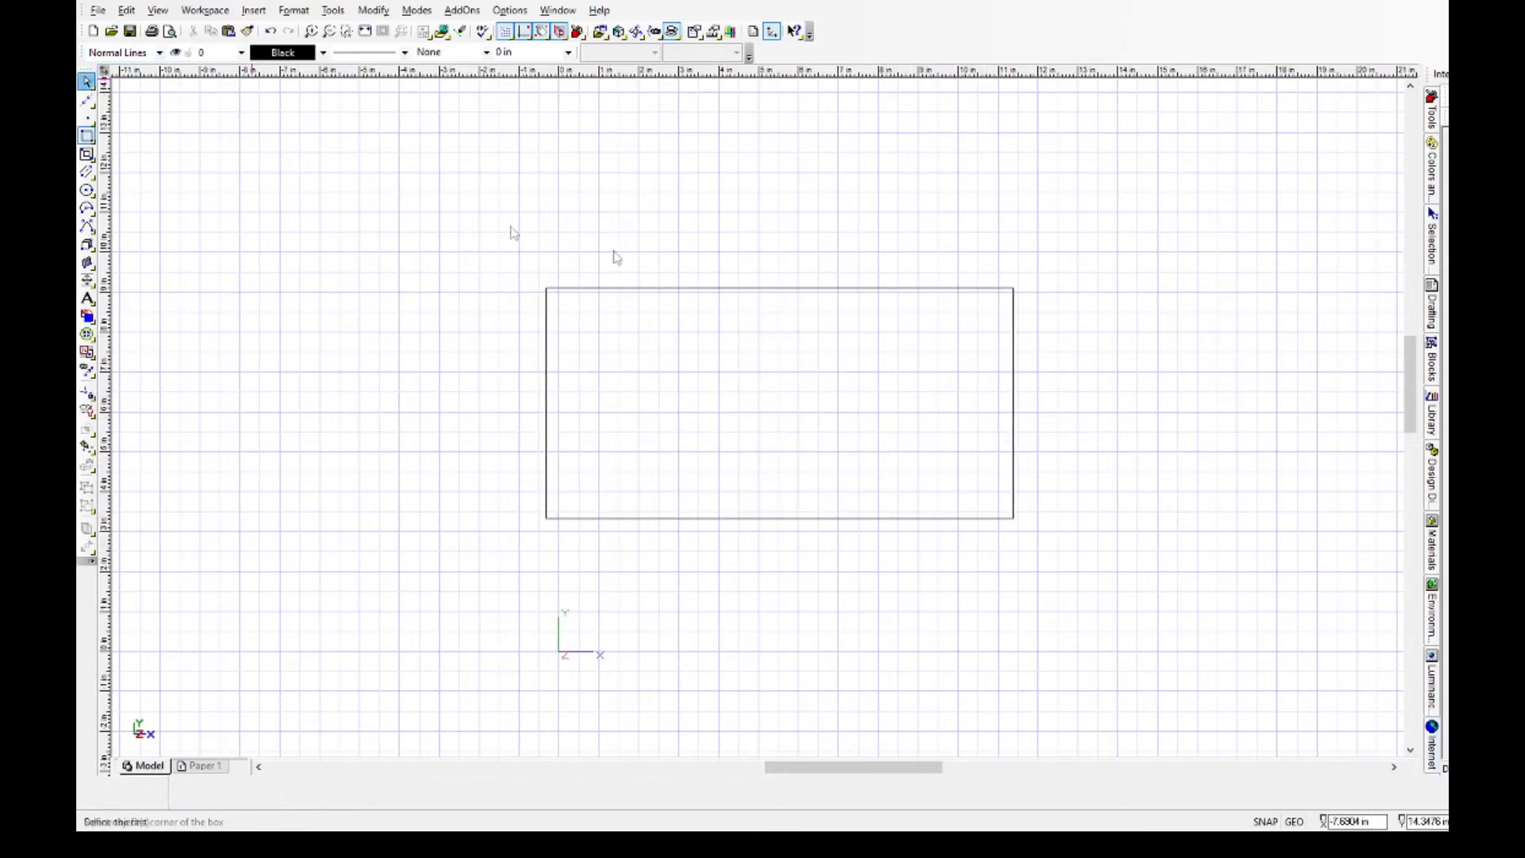
click(698, 288)
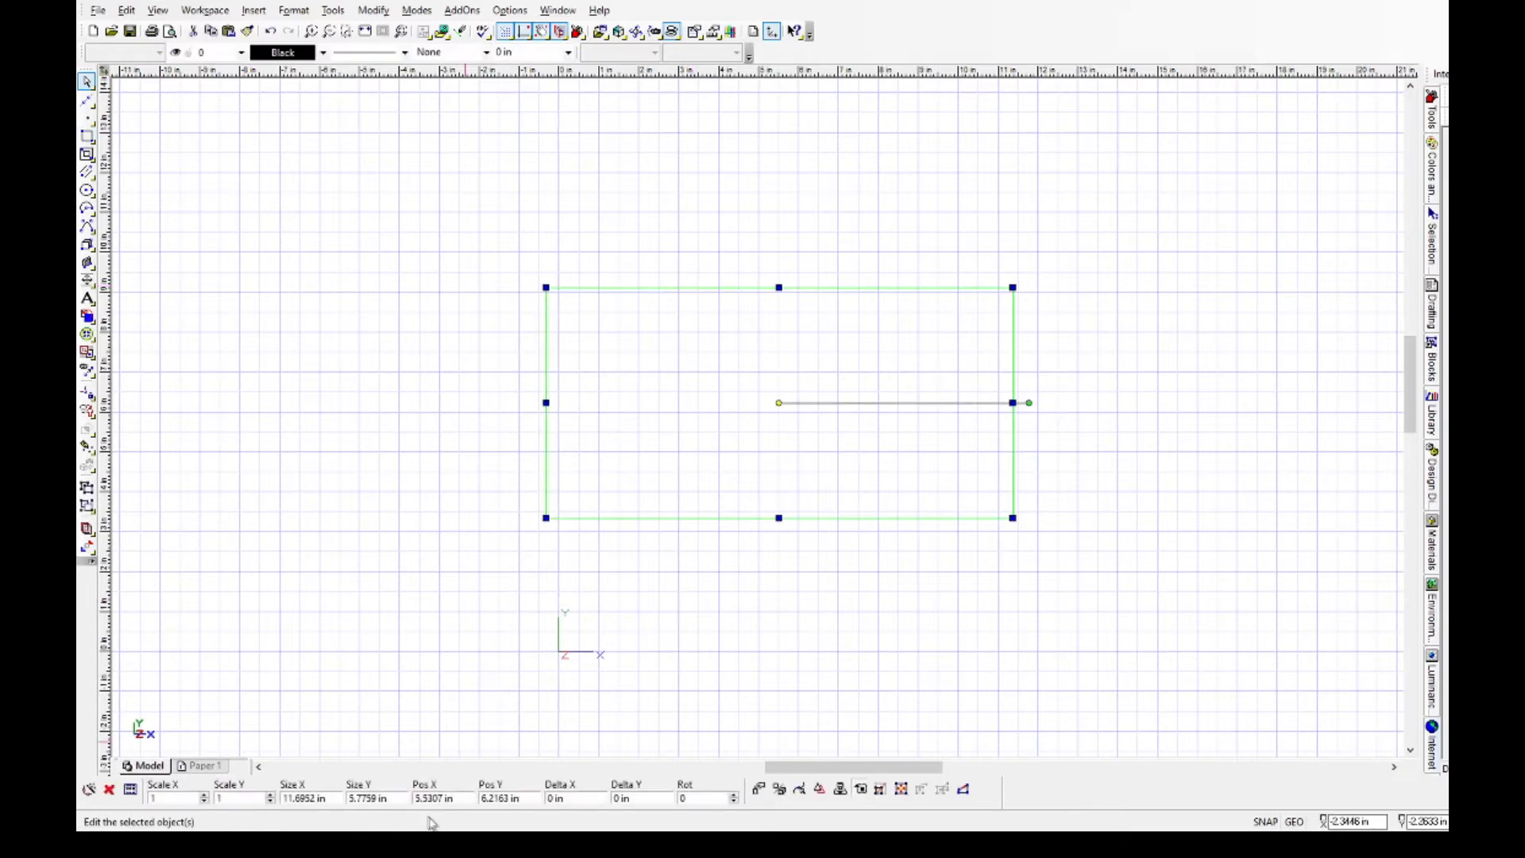
drag(316, 799, 234, 798)
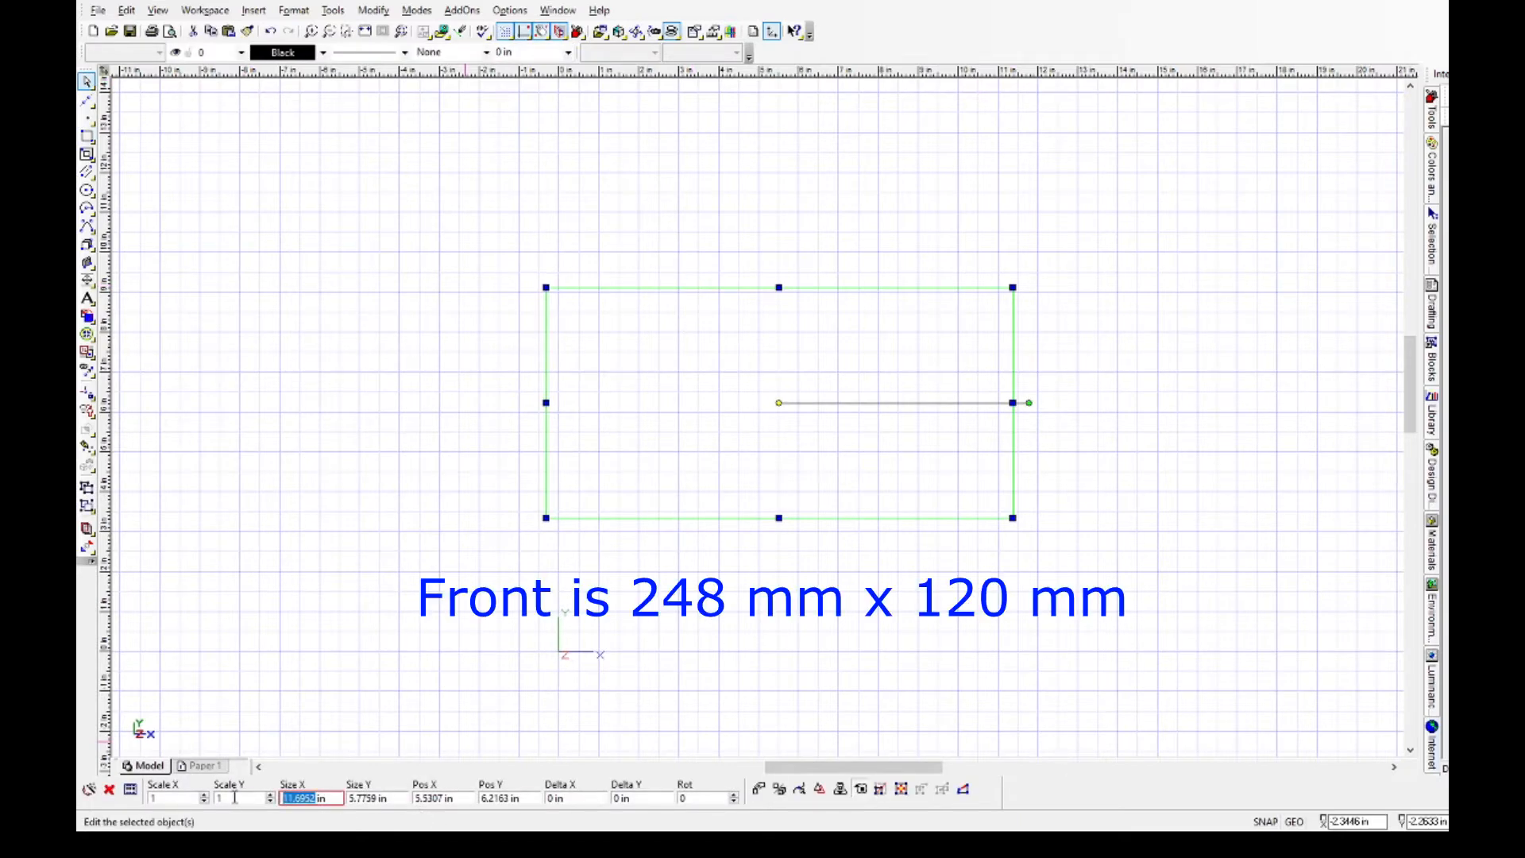
text(248)
text( mm)
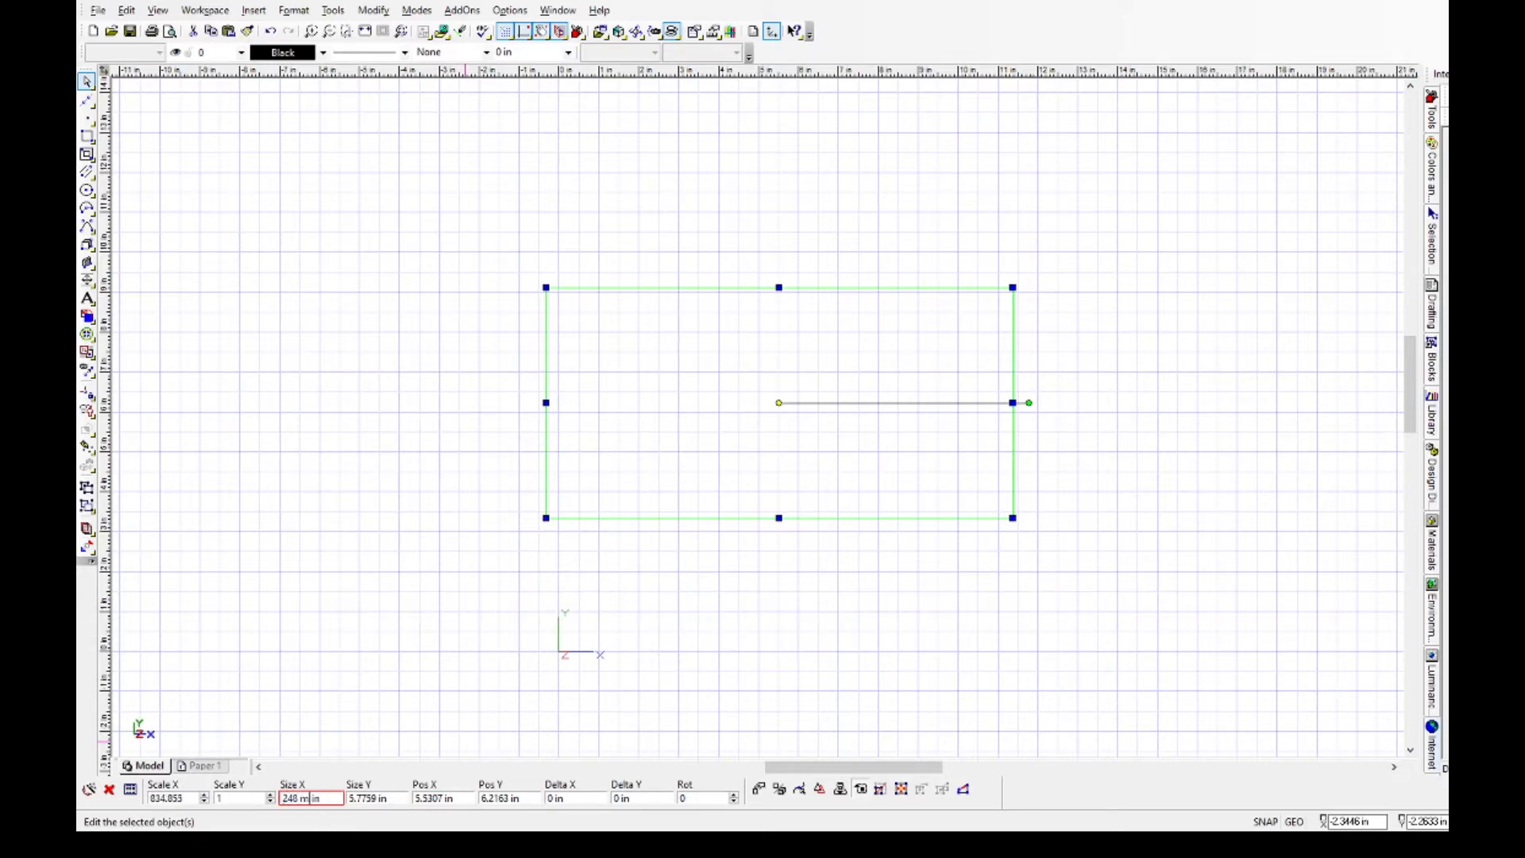
key(Return)
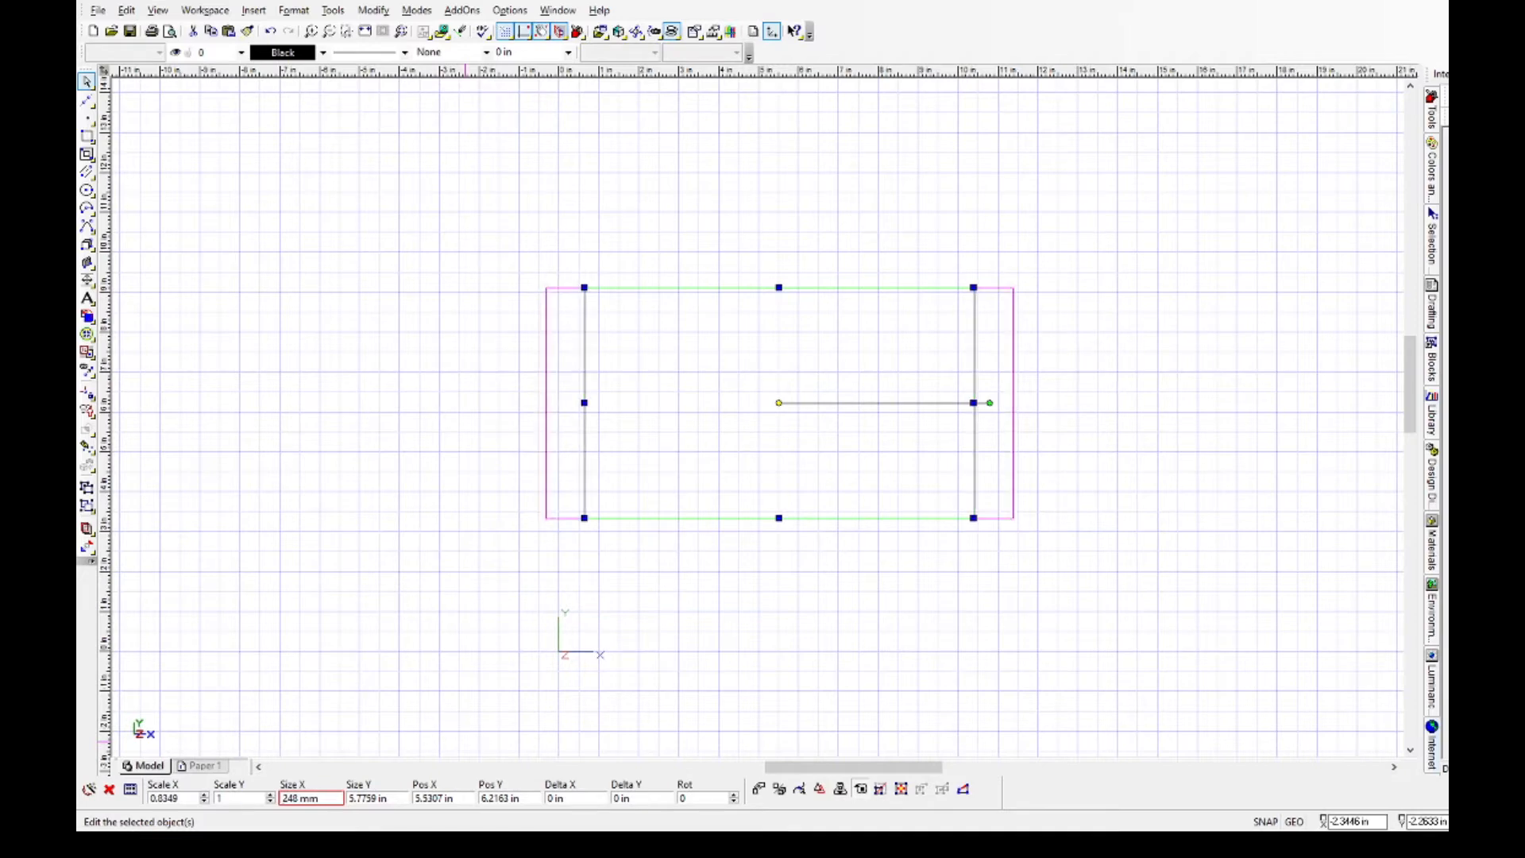
click(389, 799)
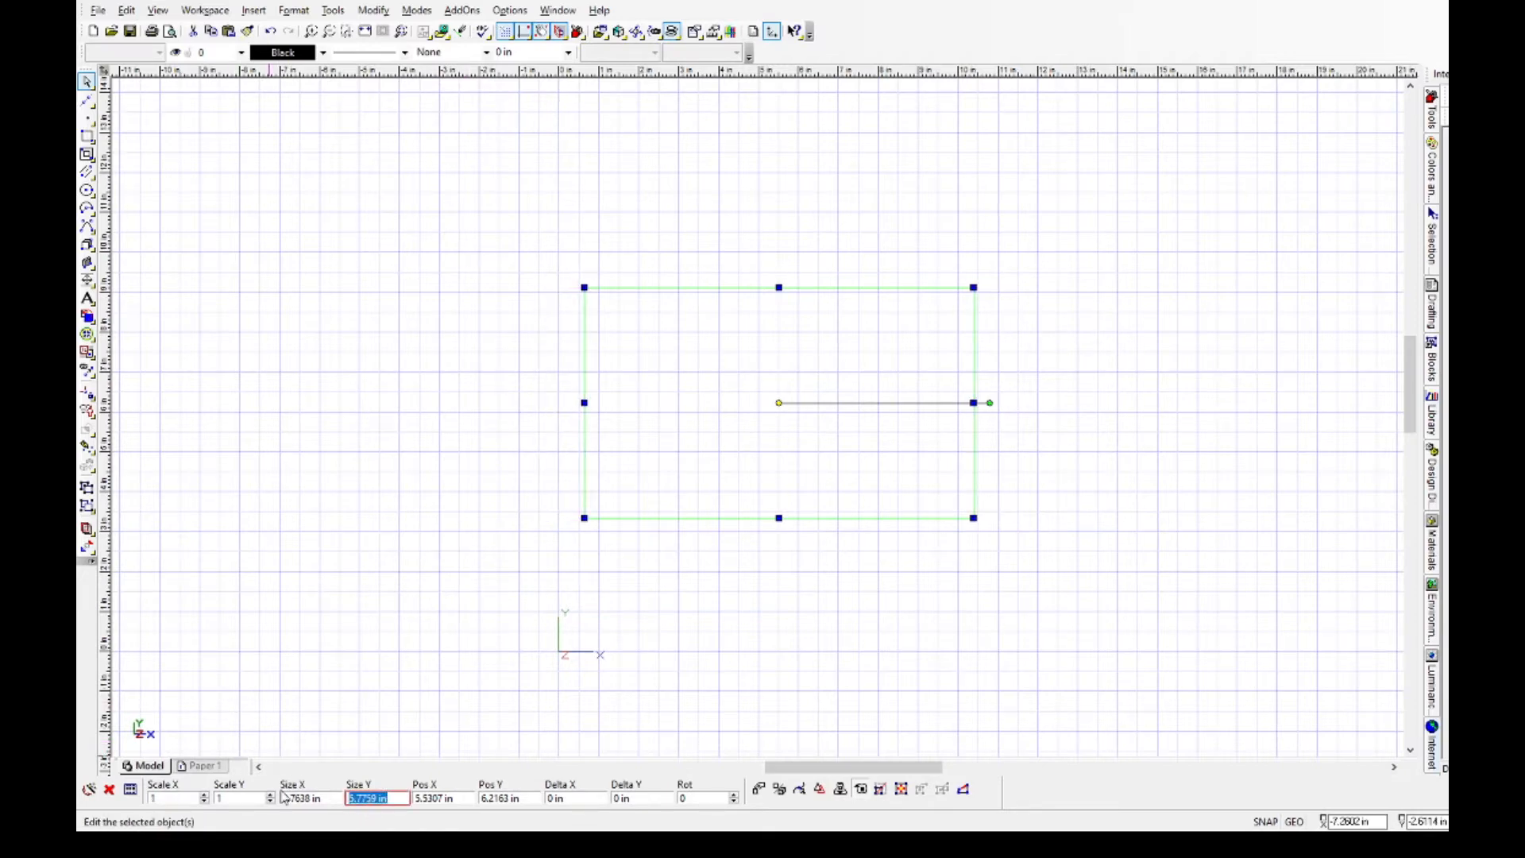
text(120mm)
key(Return)
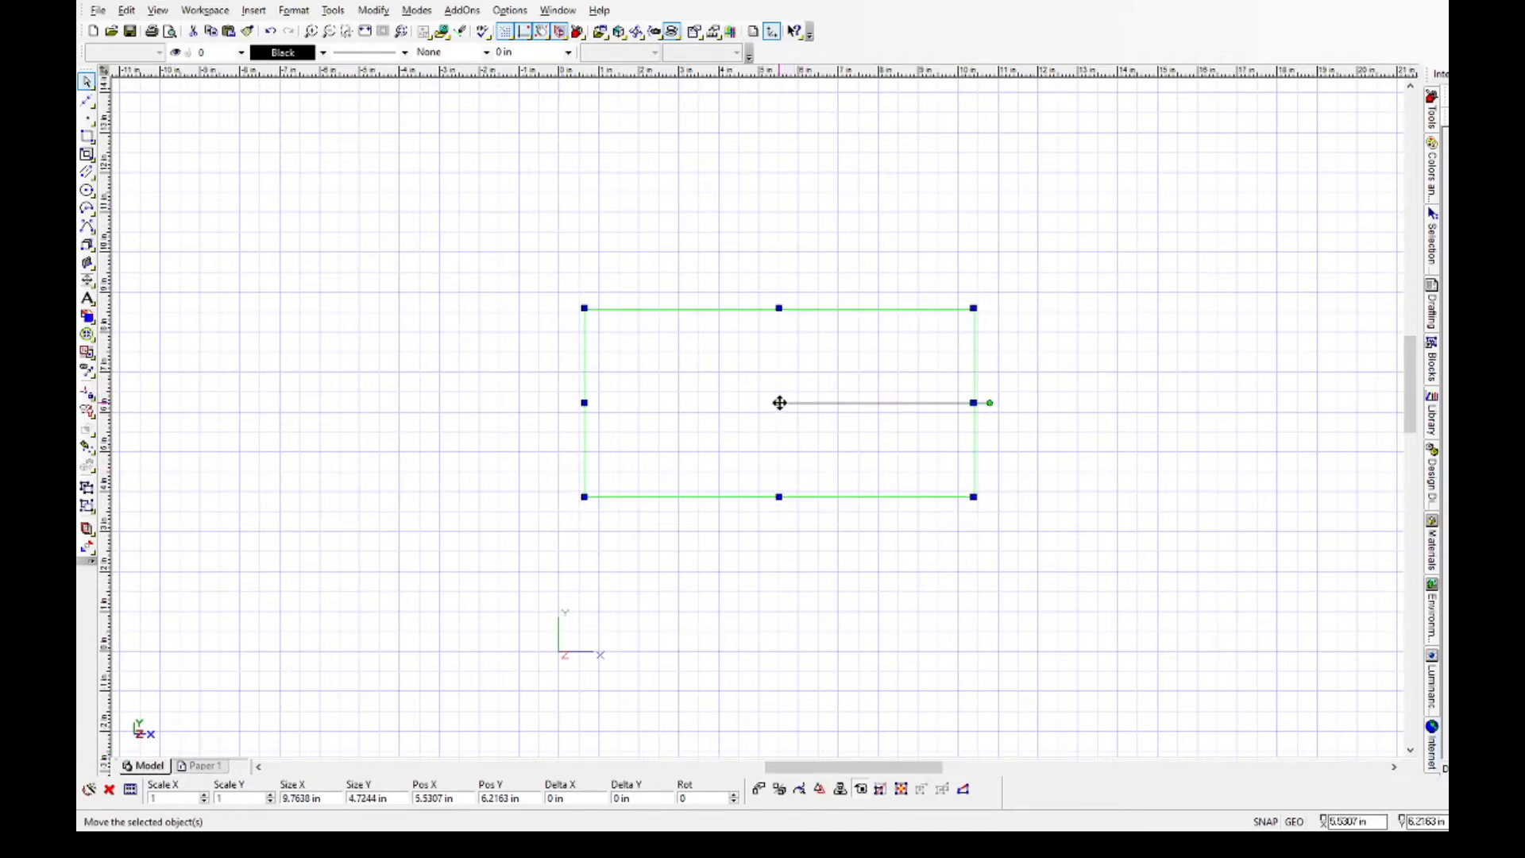
Move the front rectangle up and left to about (2.3, 7.9) in and place a pasted copy directly to its right.
drag(780, 403, 651, 339)
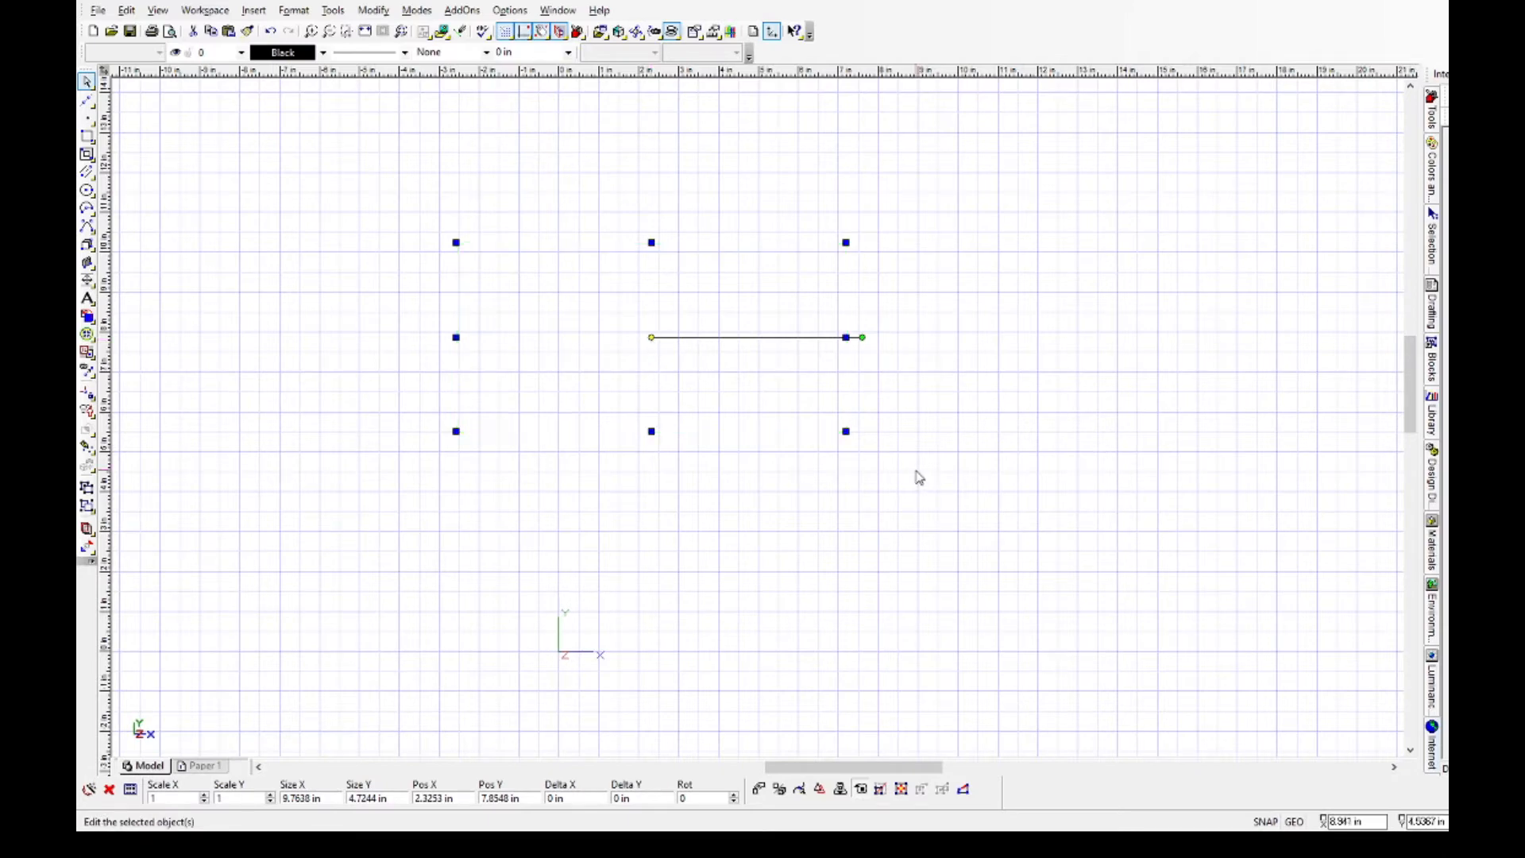
key(ctrl+v)
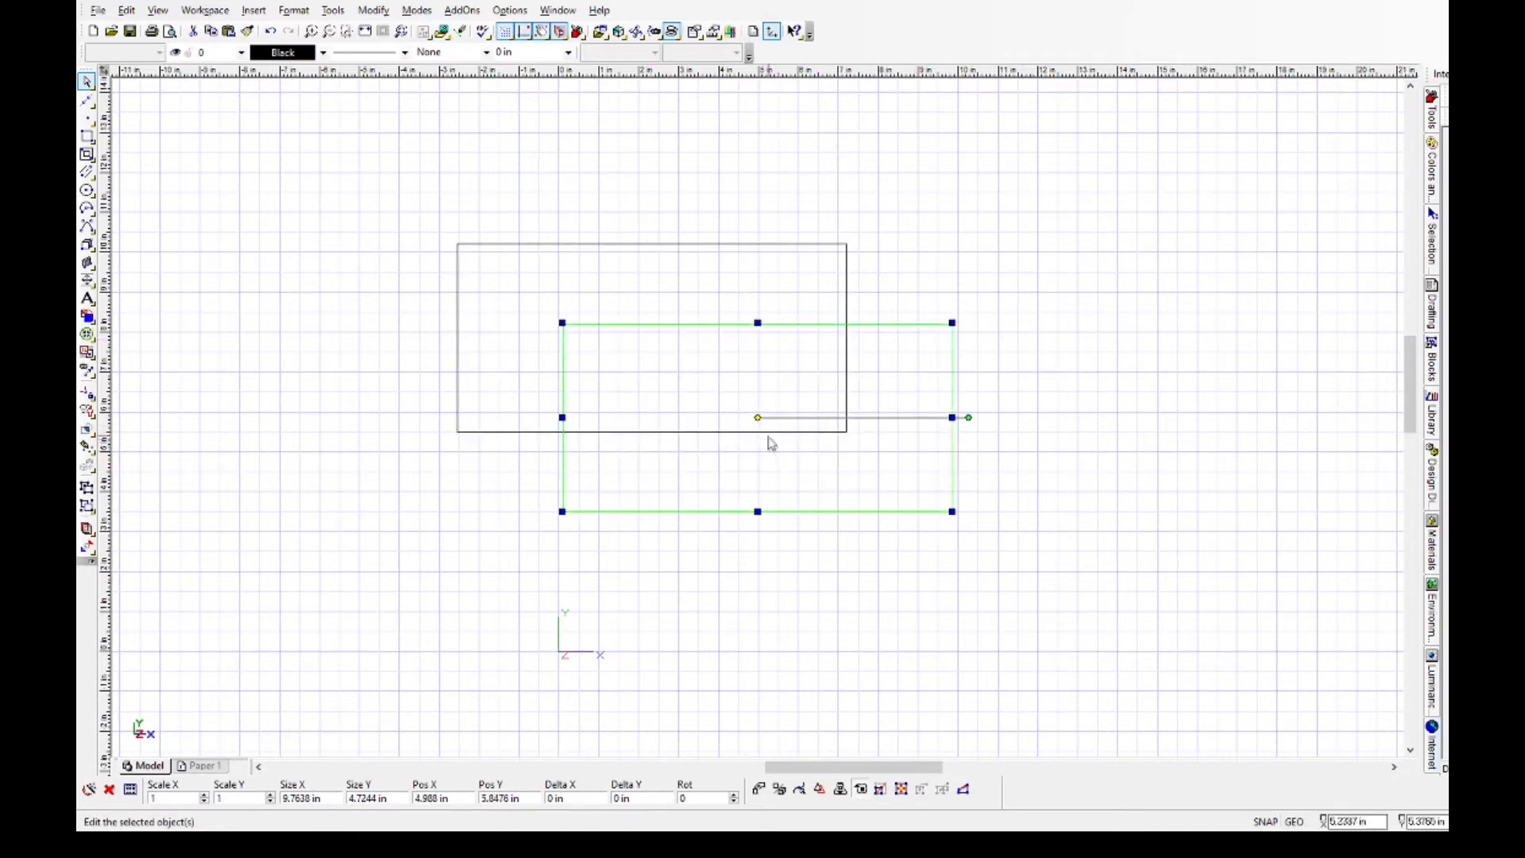
click(759, 418)
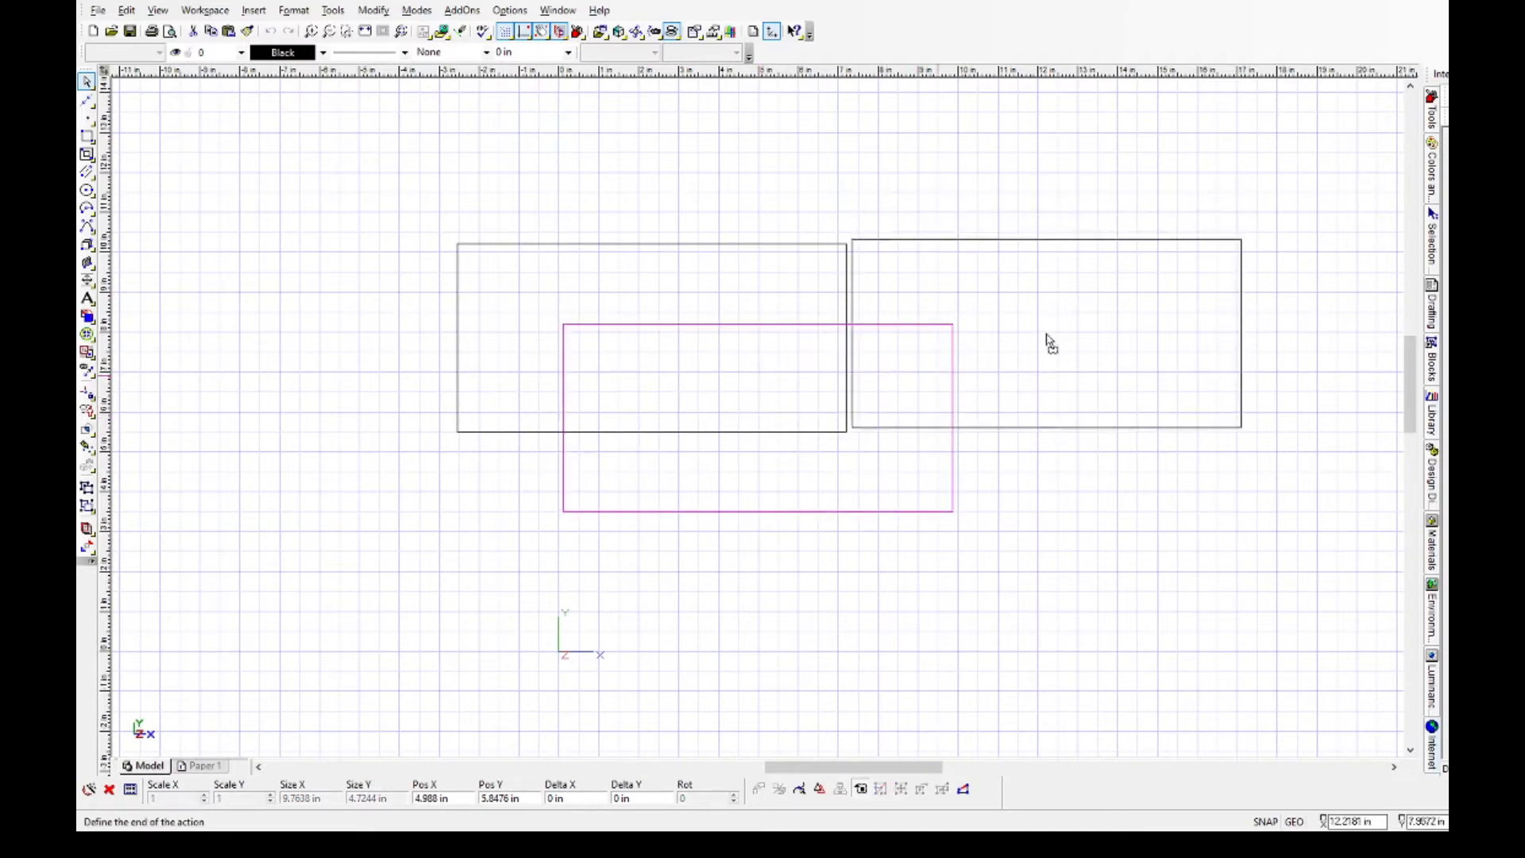
click(1048, 340)
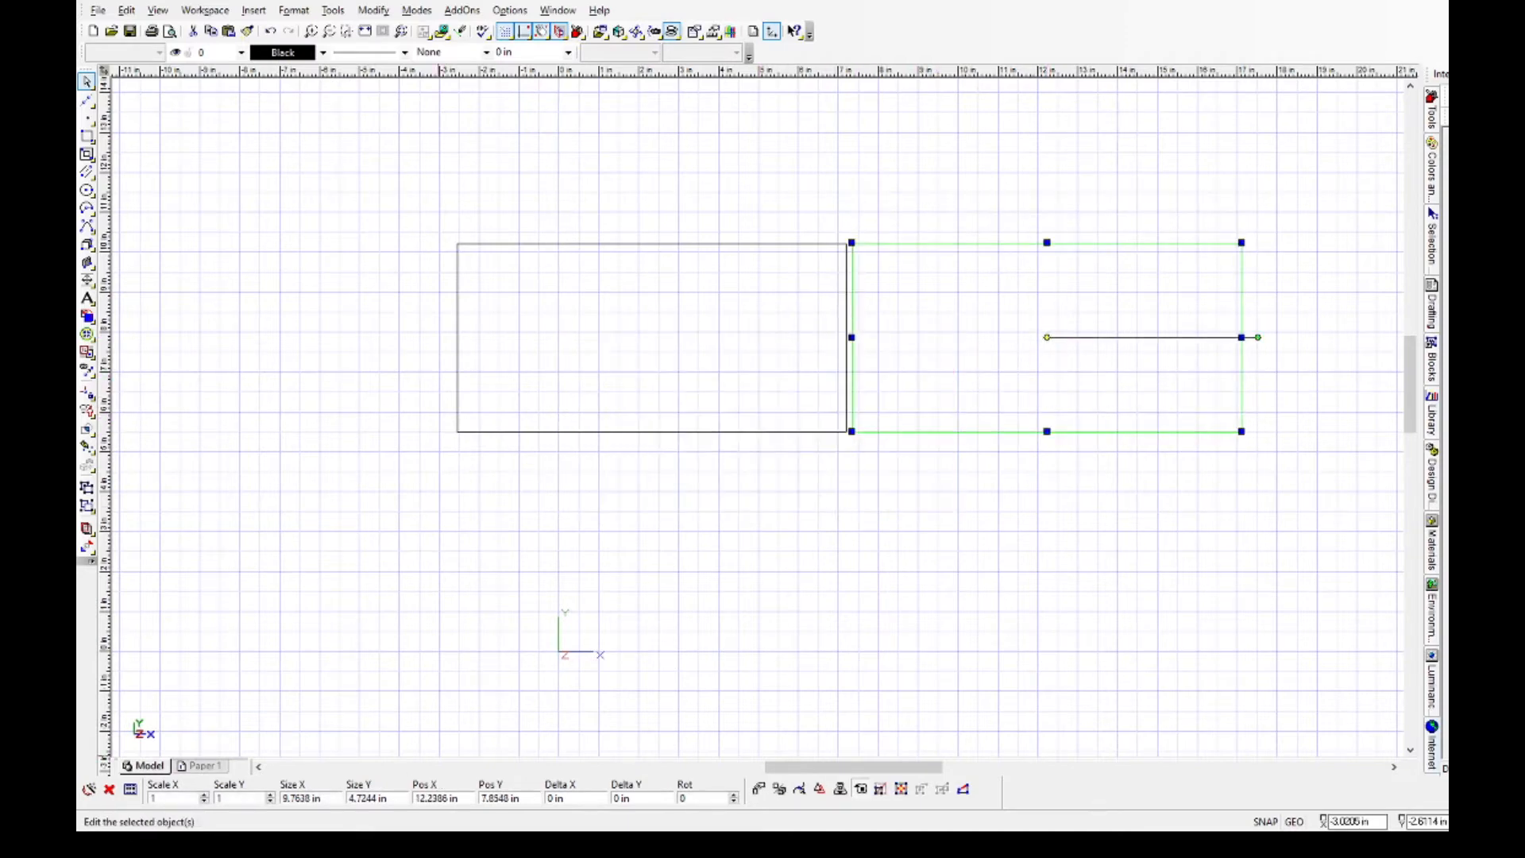
Set the width of the copied rectangle to 162 mm for the side panel.
click(376, 798)
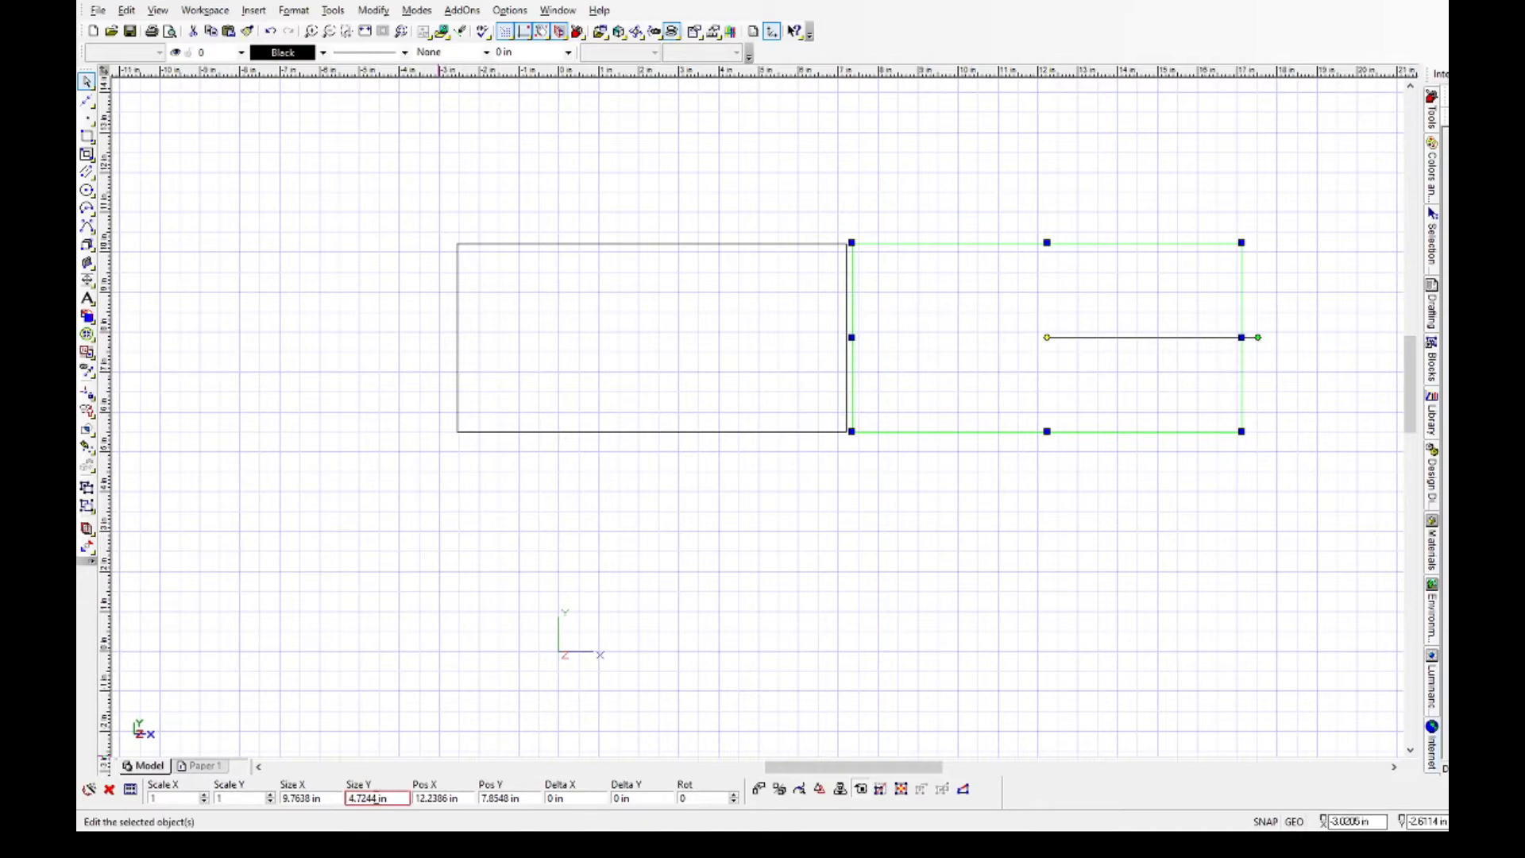
click(313, 798)
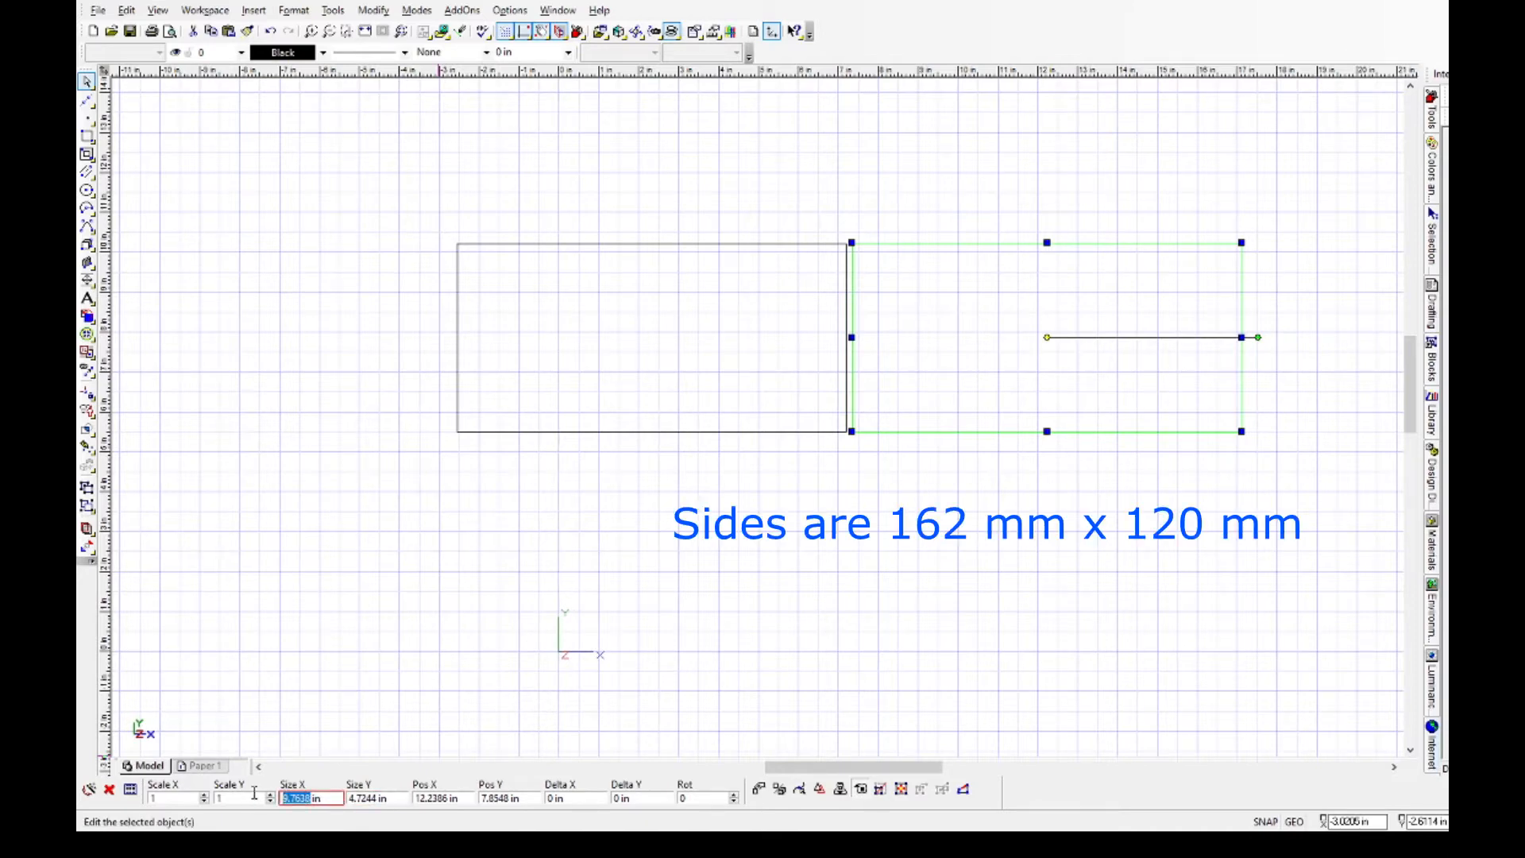
text(162 mm)
key(Return)
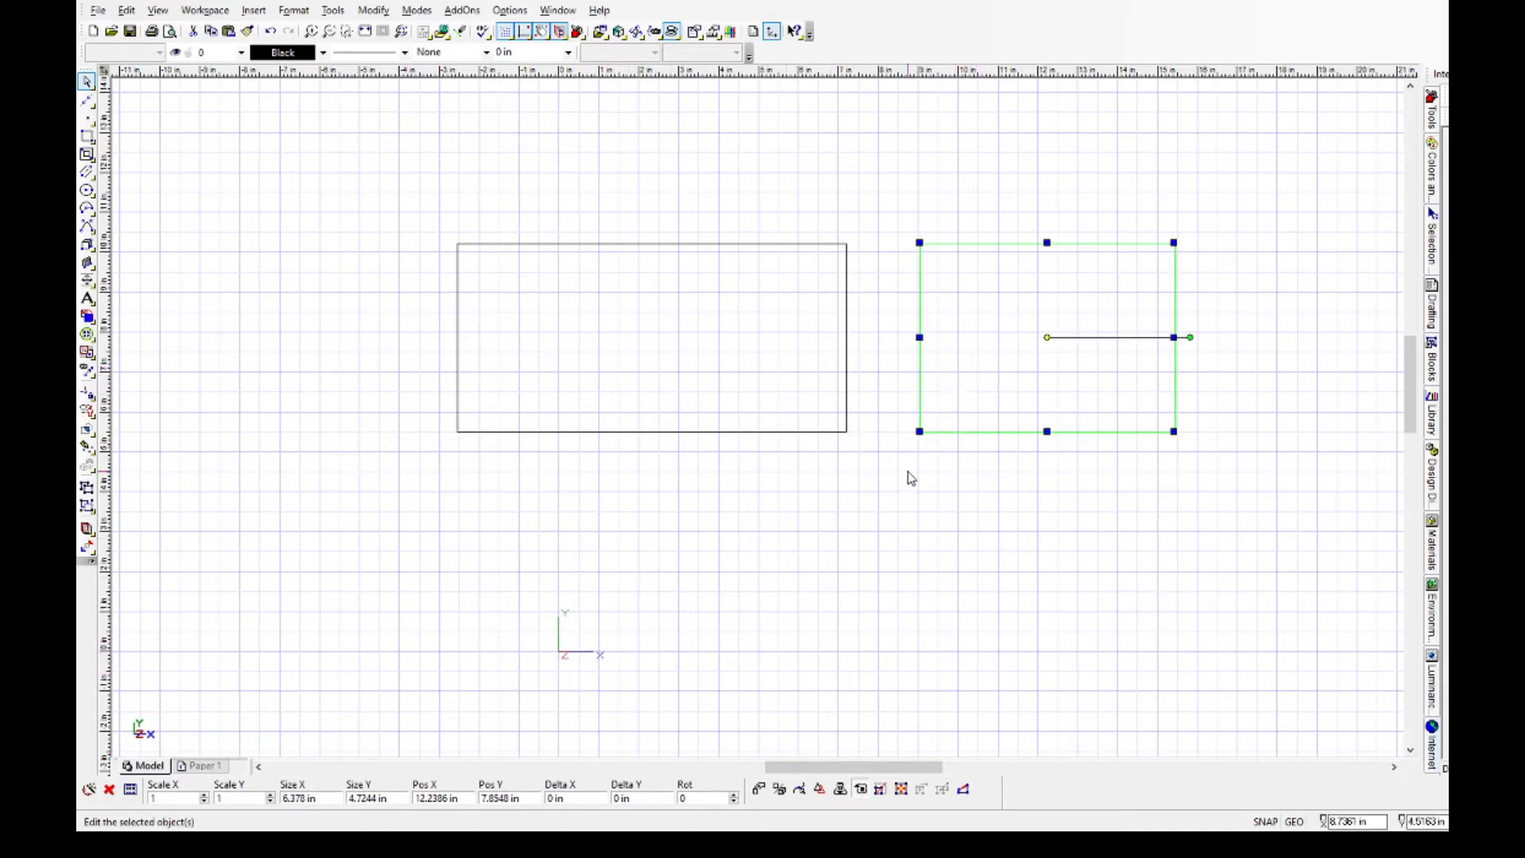
Duplicate the 162 mm side rectangle and place the copy to its right, centred at about (18.9, 7.9) in.
key(ctrl+c)
key(ctrl+v)
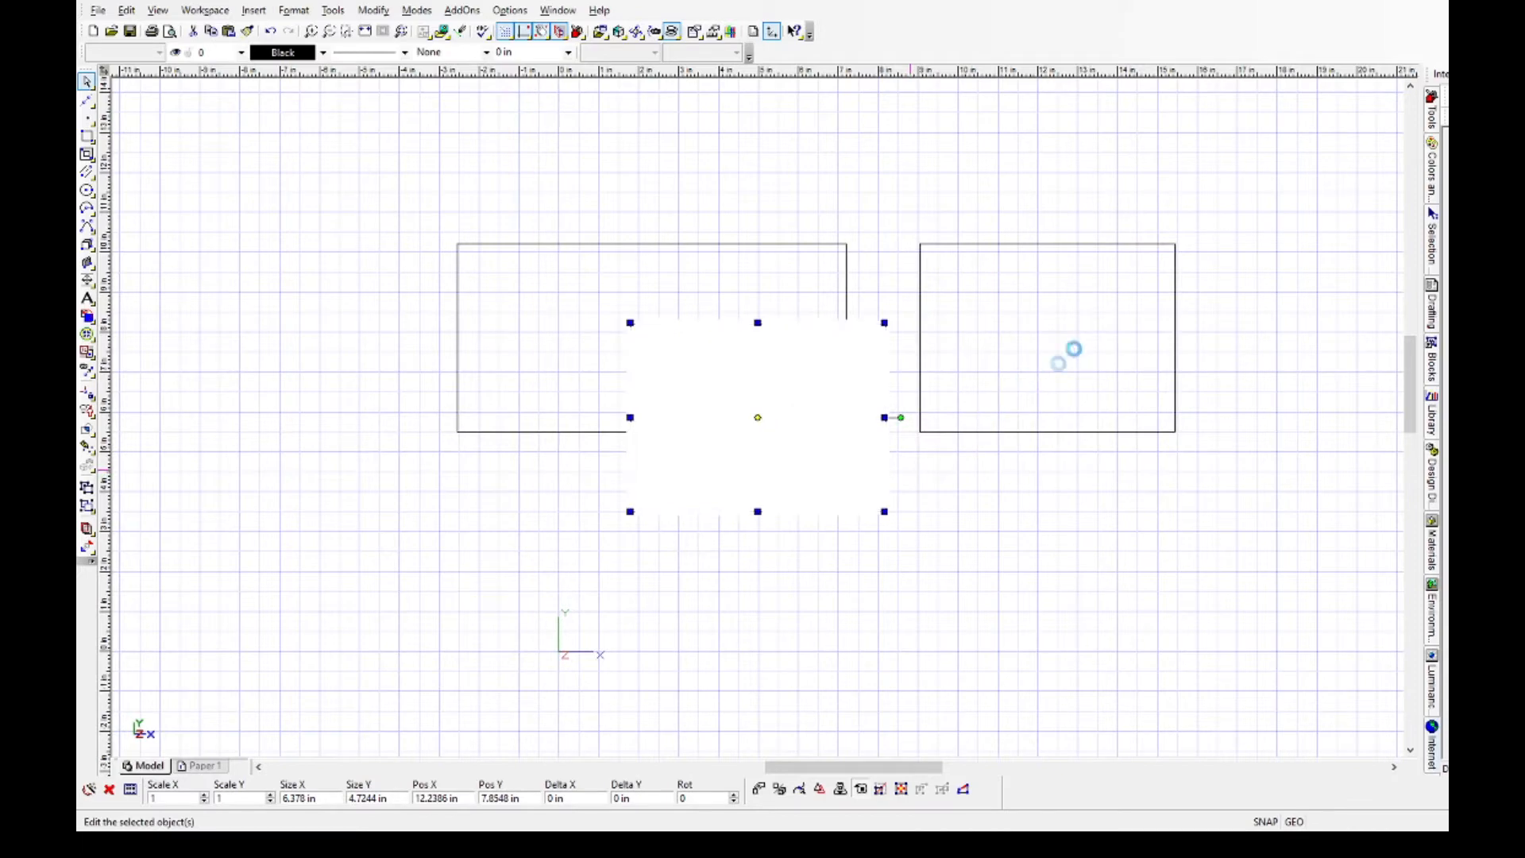
drag(756, 415, 1319, 347)
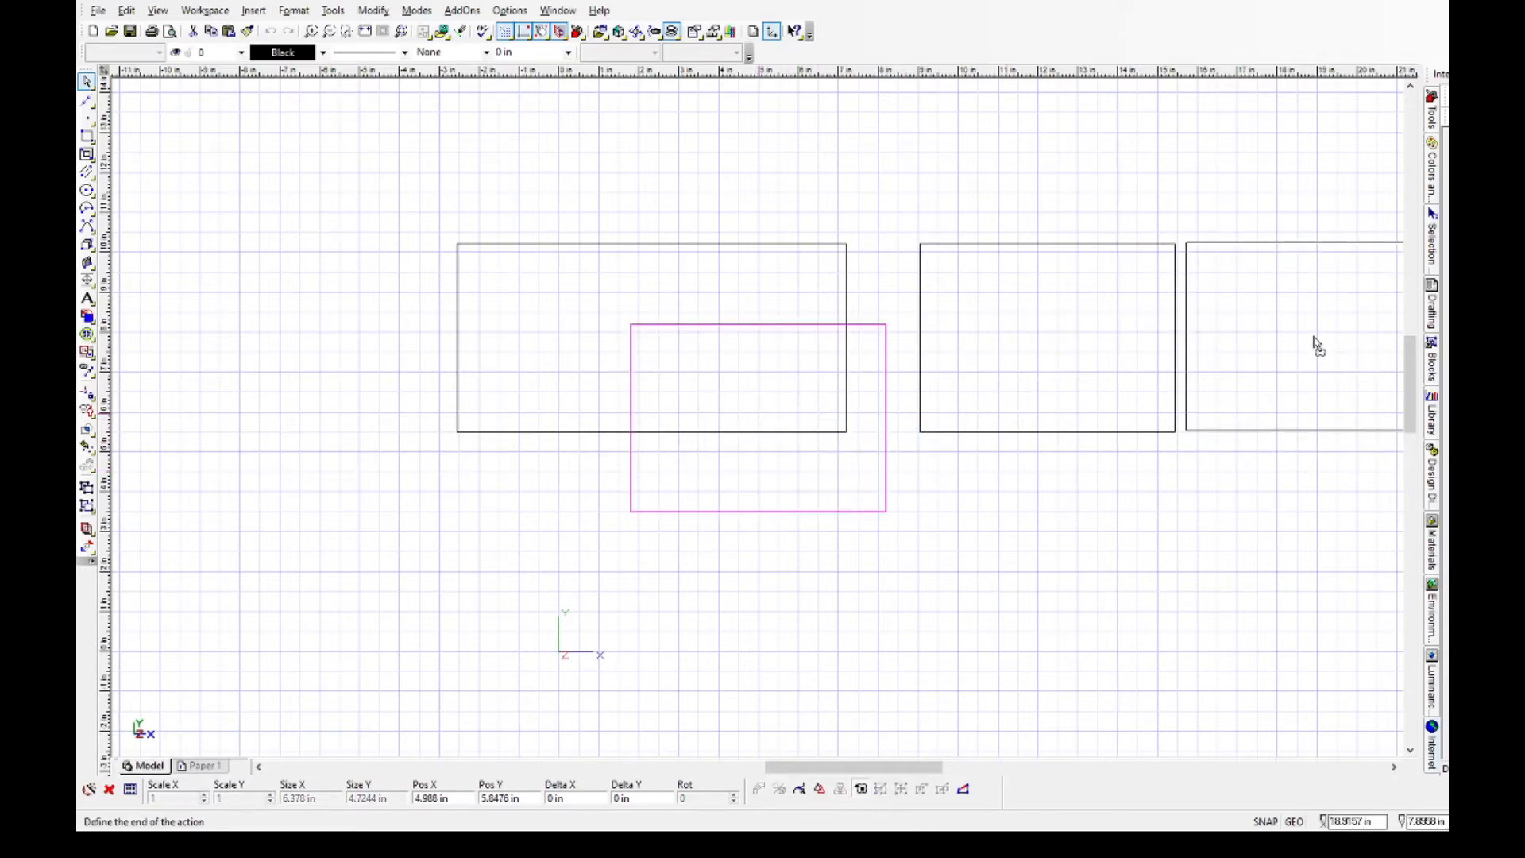
click(1319, 348)
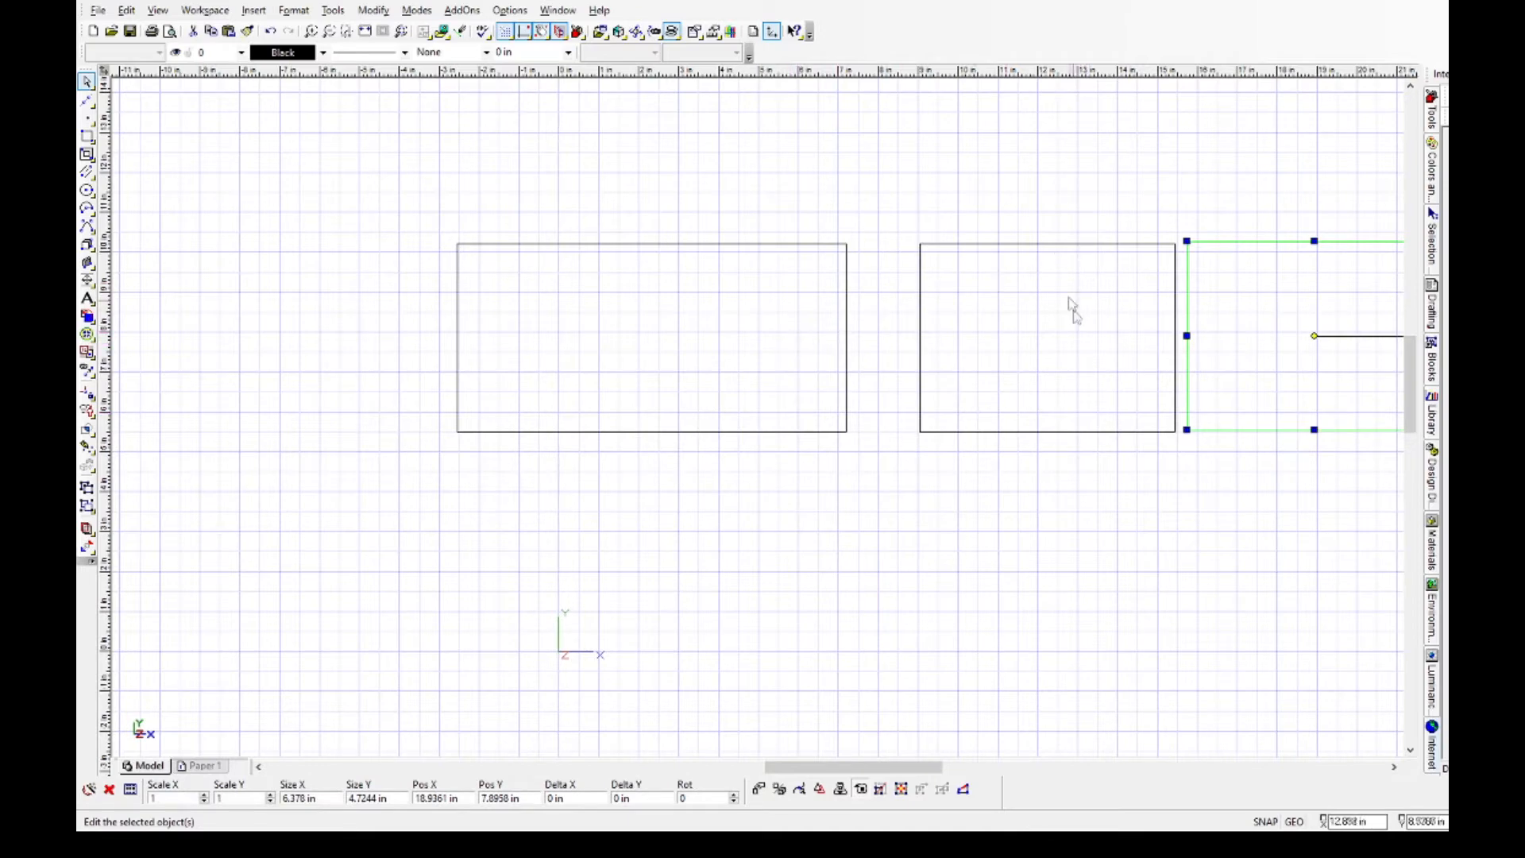
Shift both side rectangles left, centring them at about X 10.7 in and 17.4 in, in a row with the front rectangle.
click(1073, 245)
click(1047, 335)
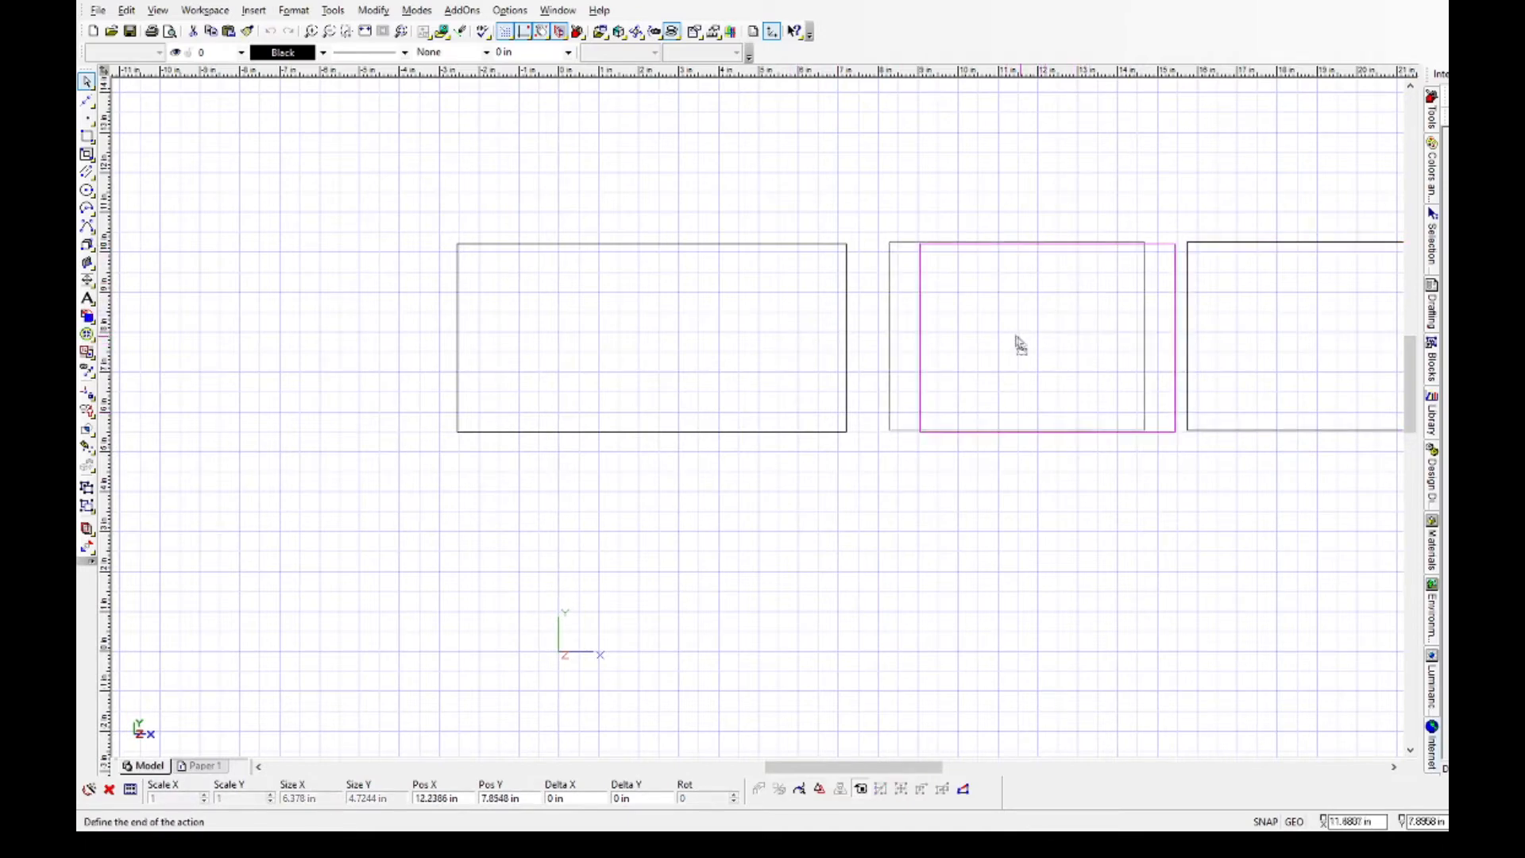
click(989, 342)
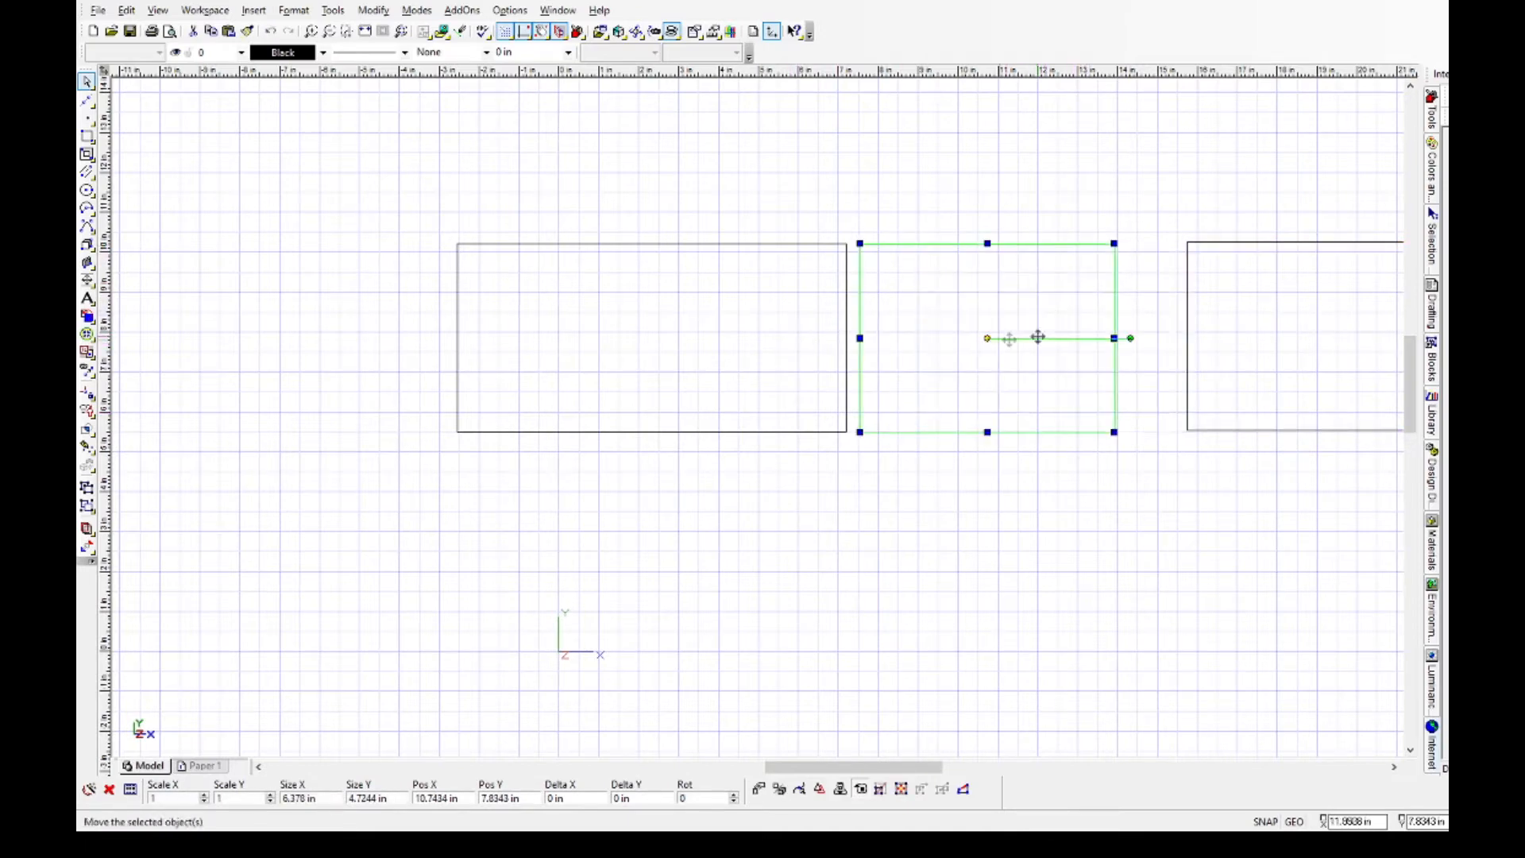
click(1251, 251)
click(1314, 338)
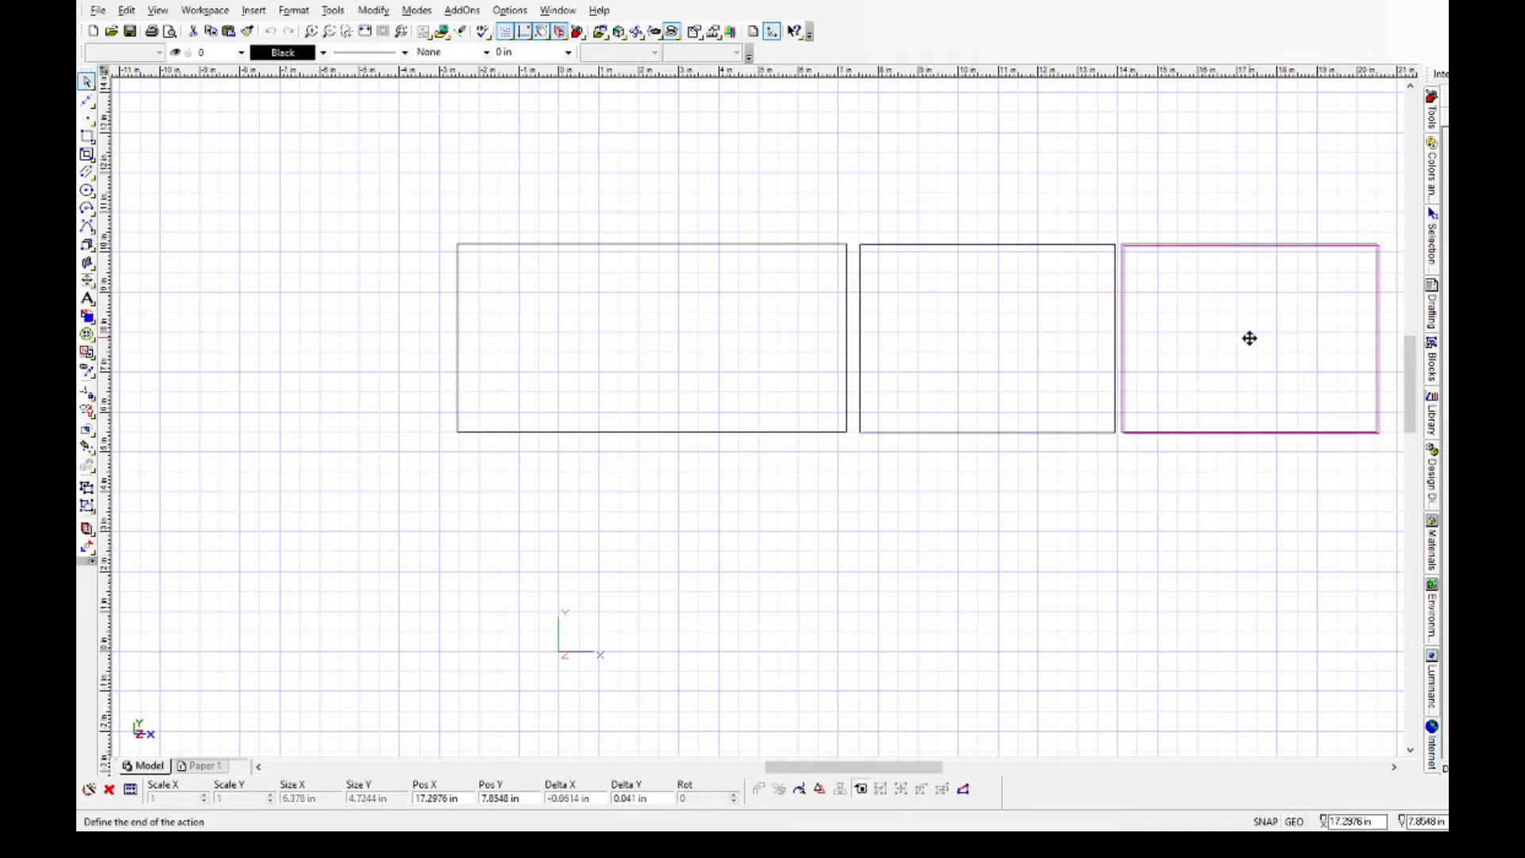
key(Escape)
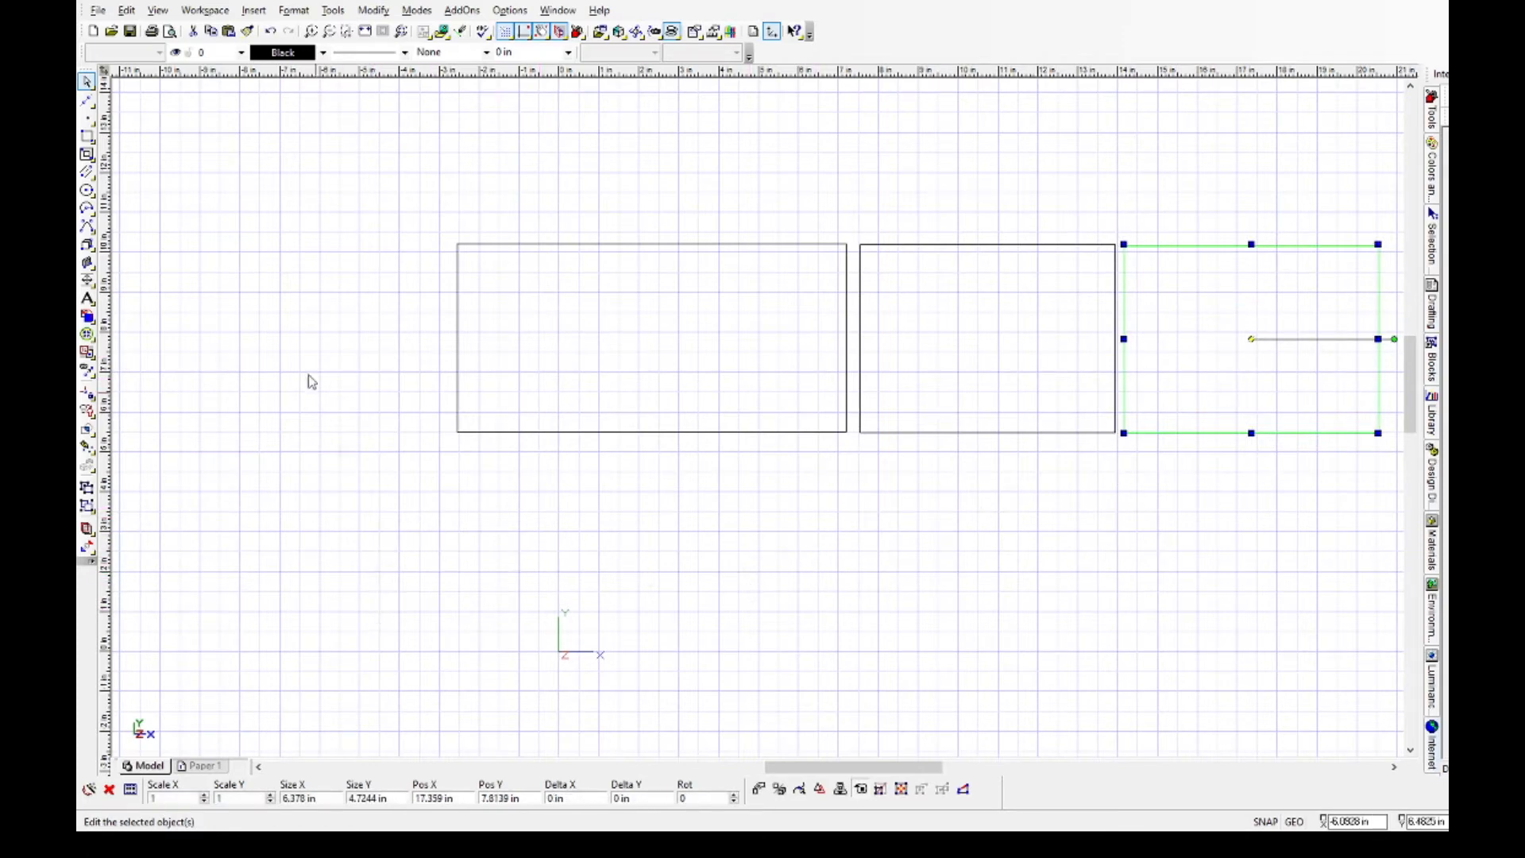
Draw a rectangle about 10.4 by 5.9 in below the front rectangle for the top panel.
click(87, 136)
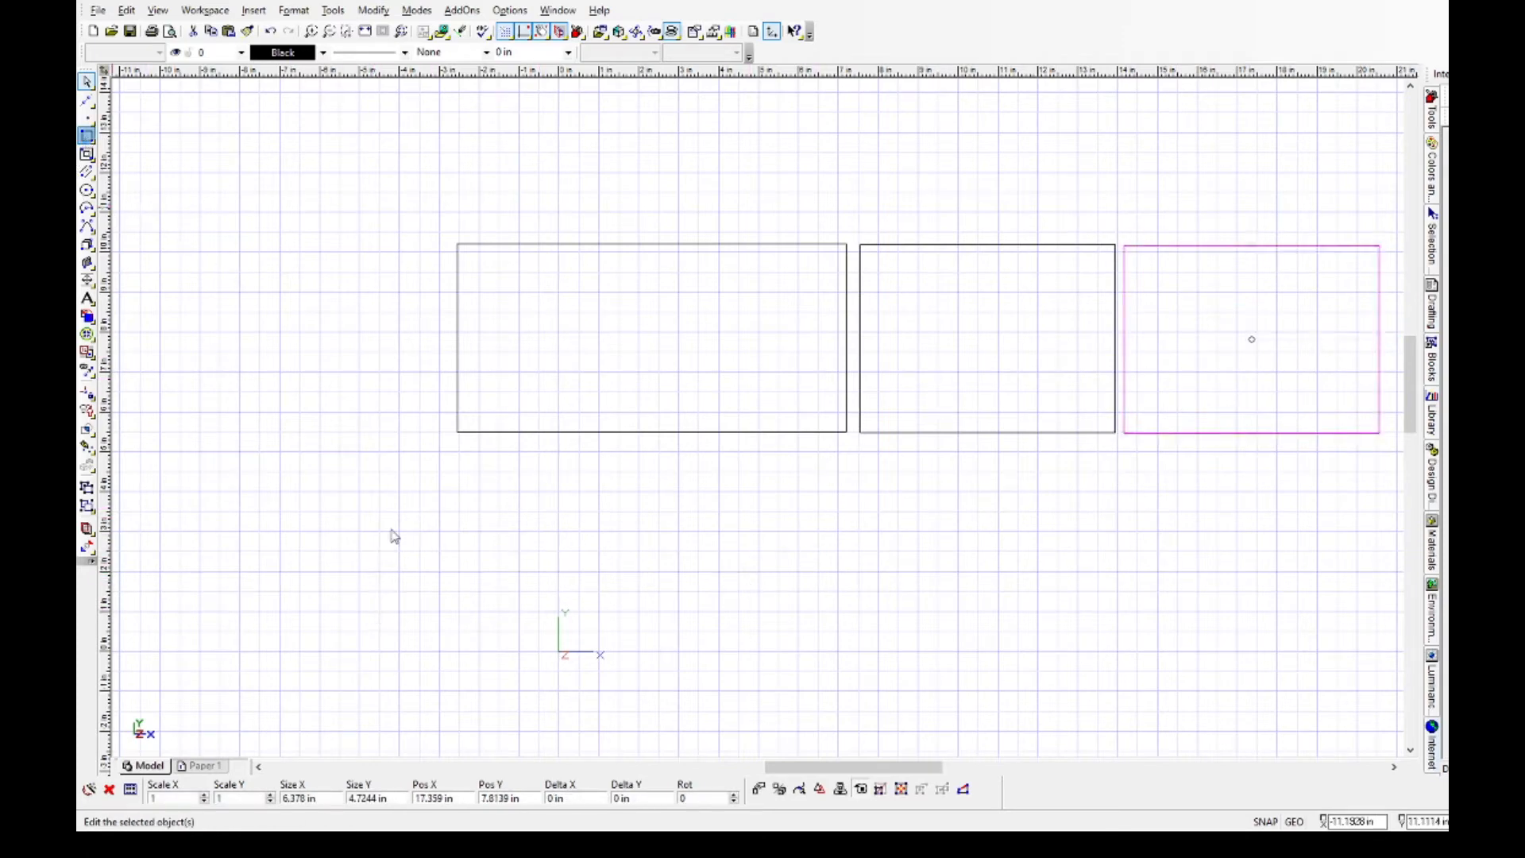
click(460, 454)
click(875, 687)
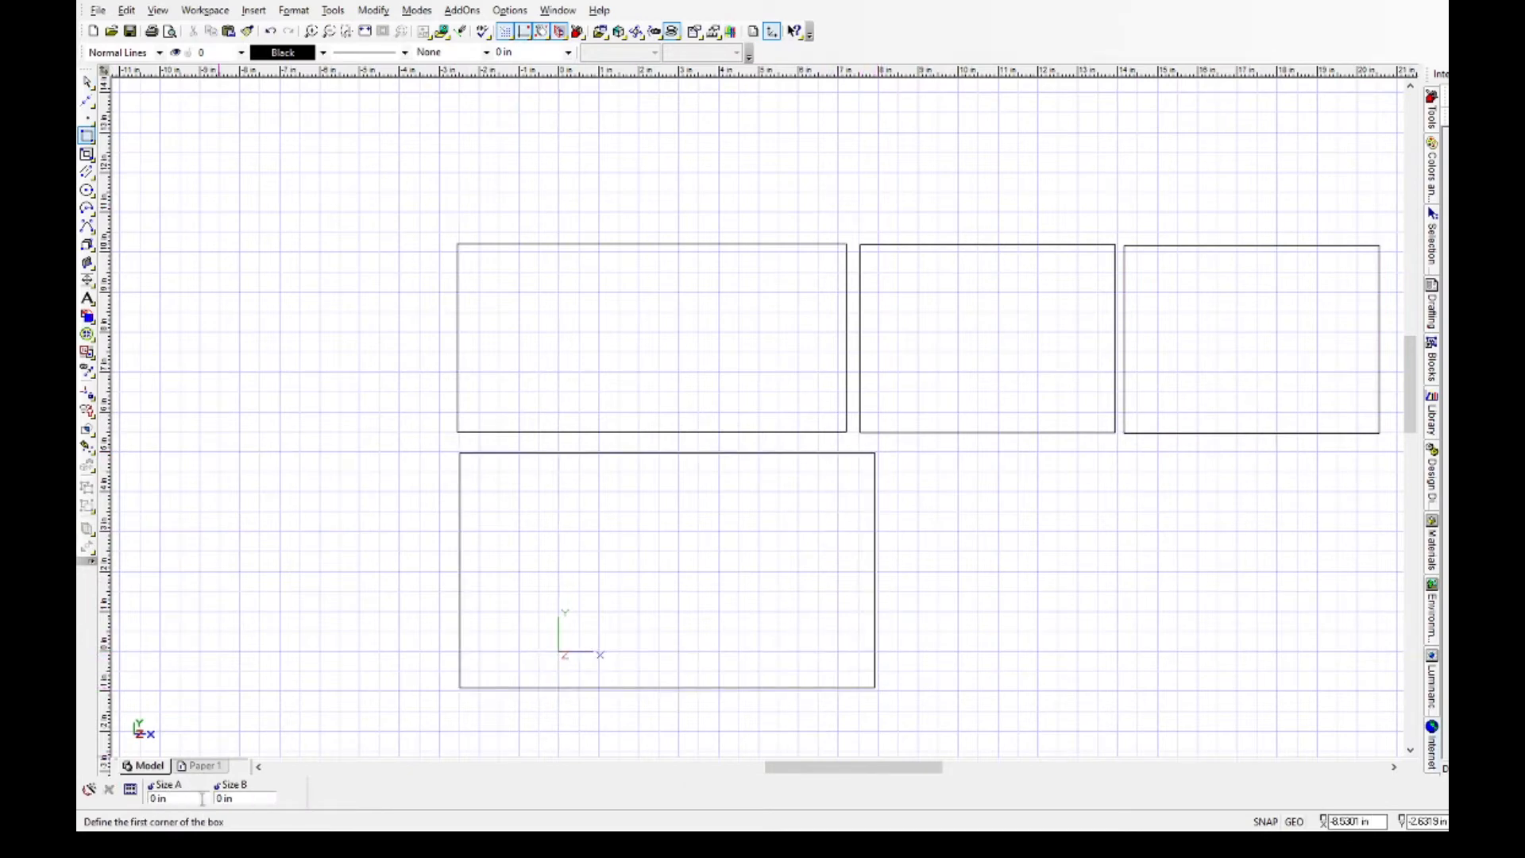
Set the width of the lower rectangle to 279 mm.
click(86, 82)
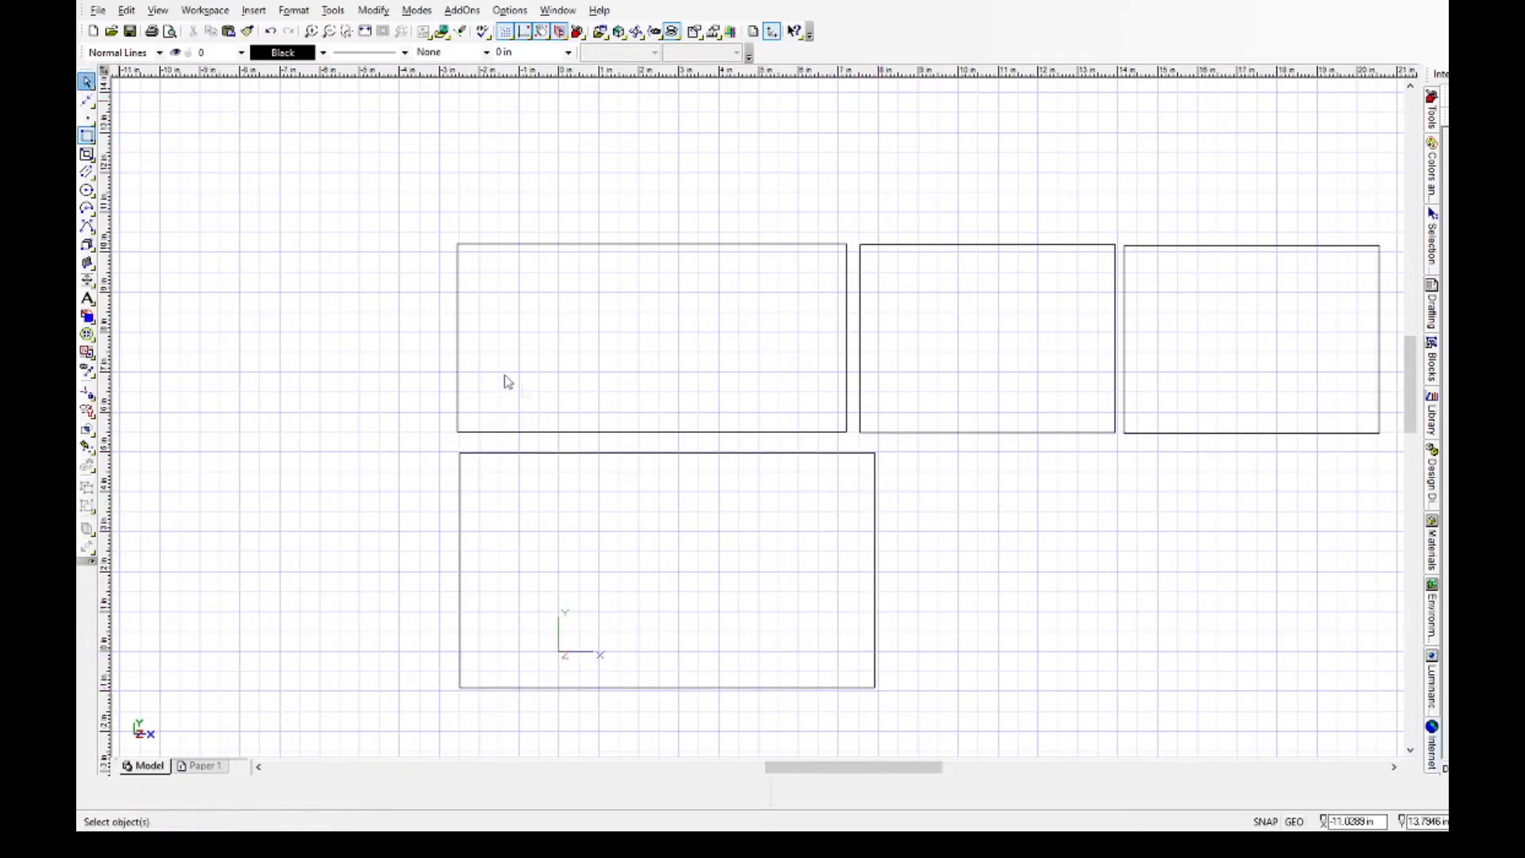
click(559, 454)
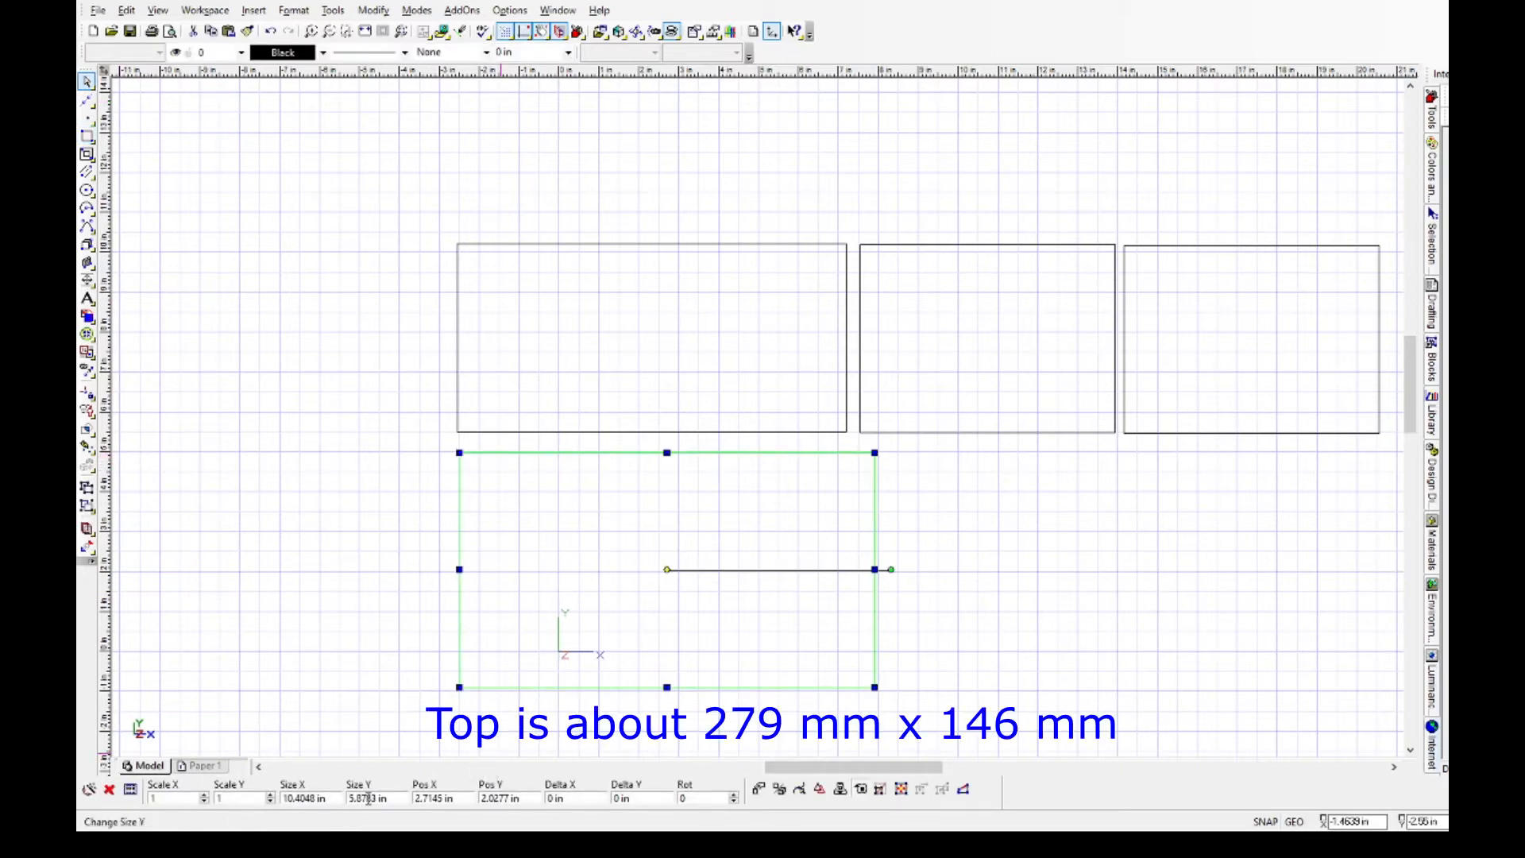
double_click(315, 798)
text(279)
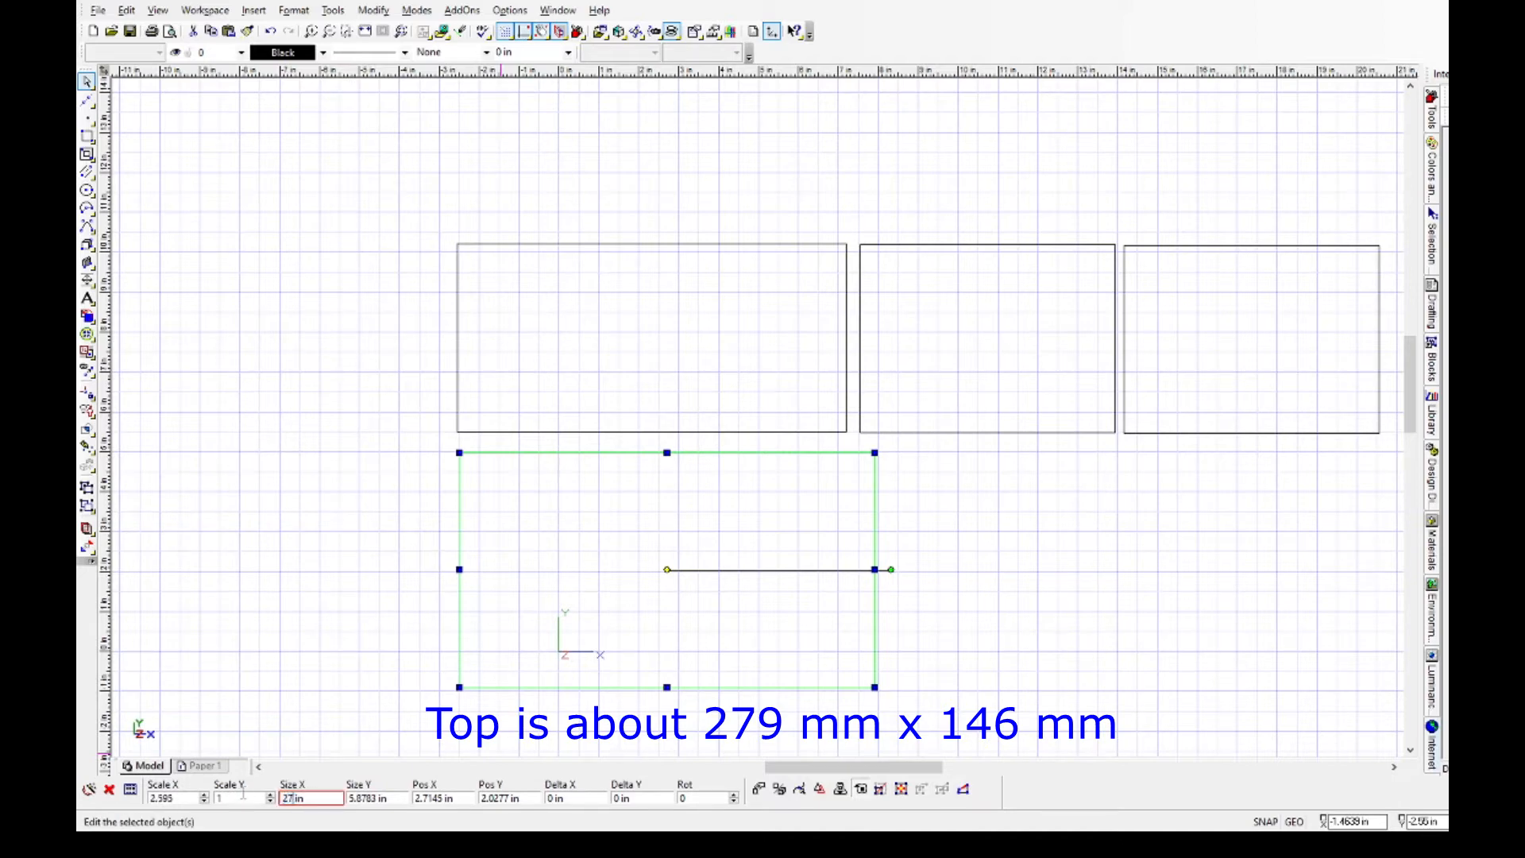
key(Return)
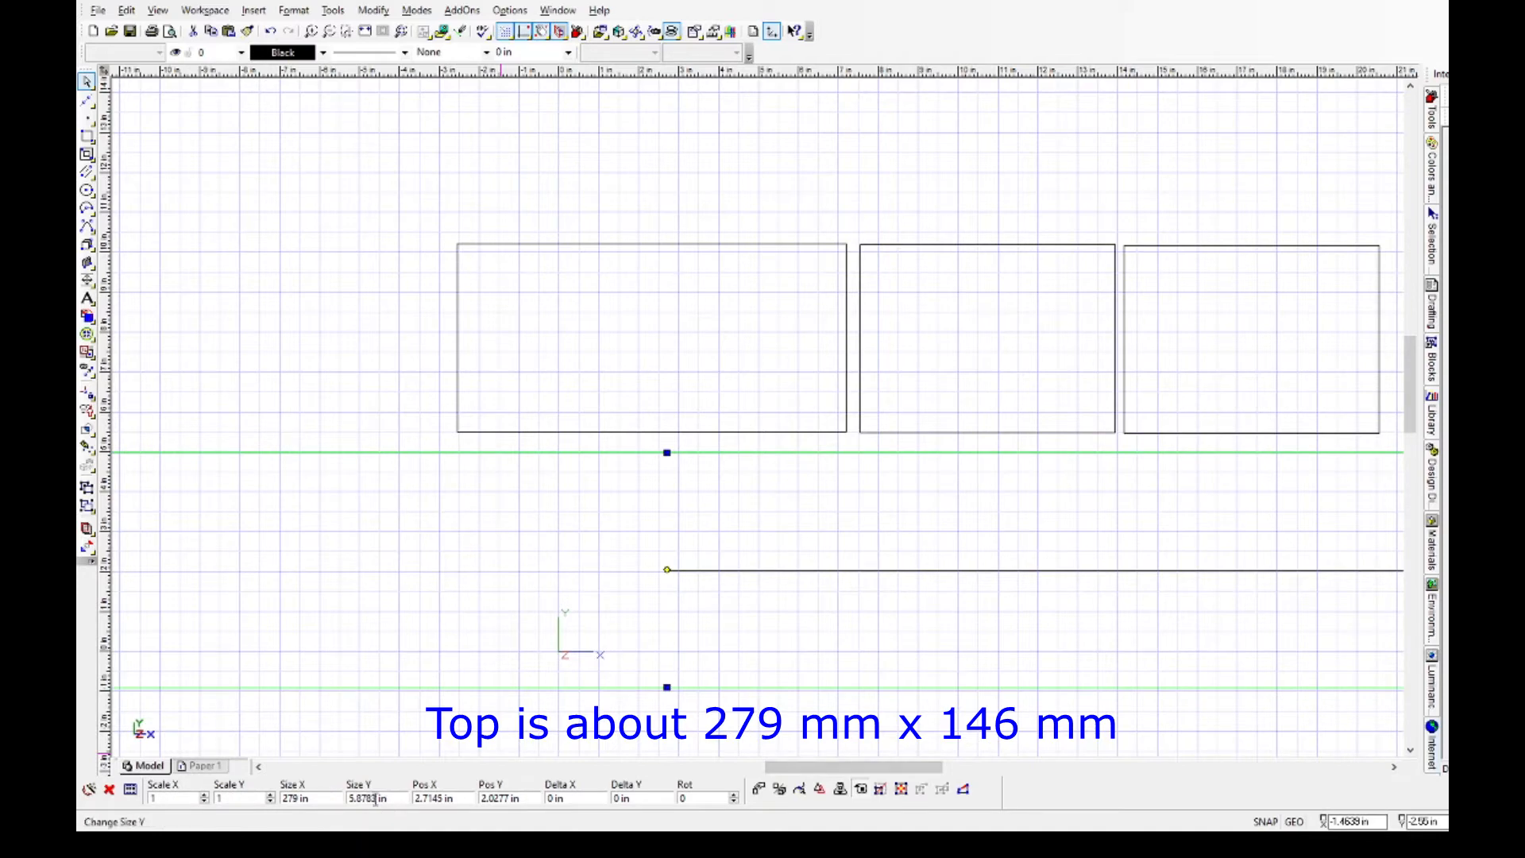
click(313, 798)
key(End)
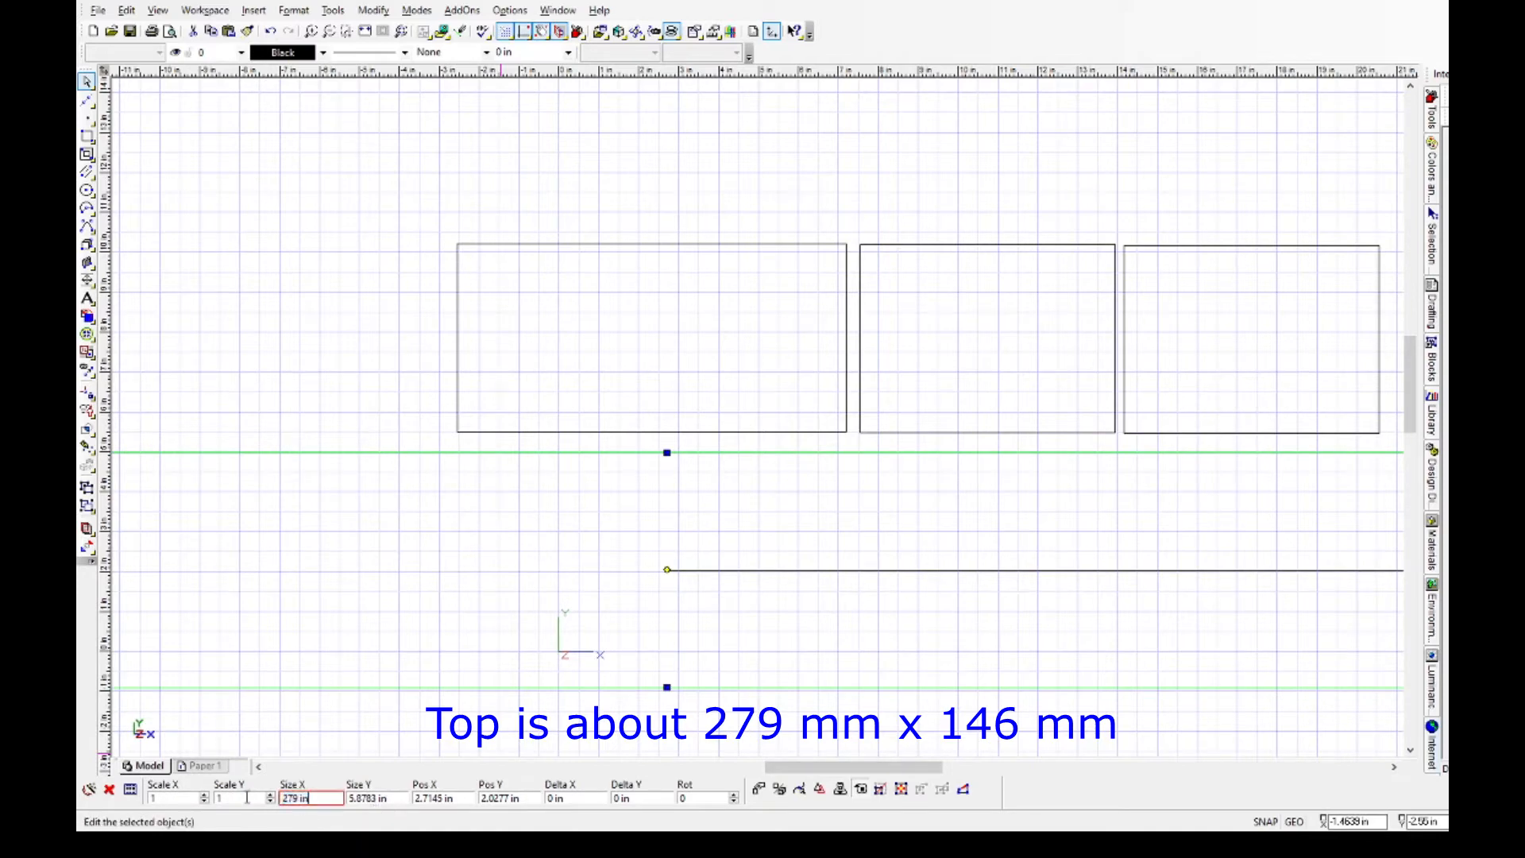
text(mm)
key(Return)
Set the height of the lower rectangle to 146 mm.
key(Tab)
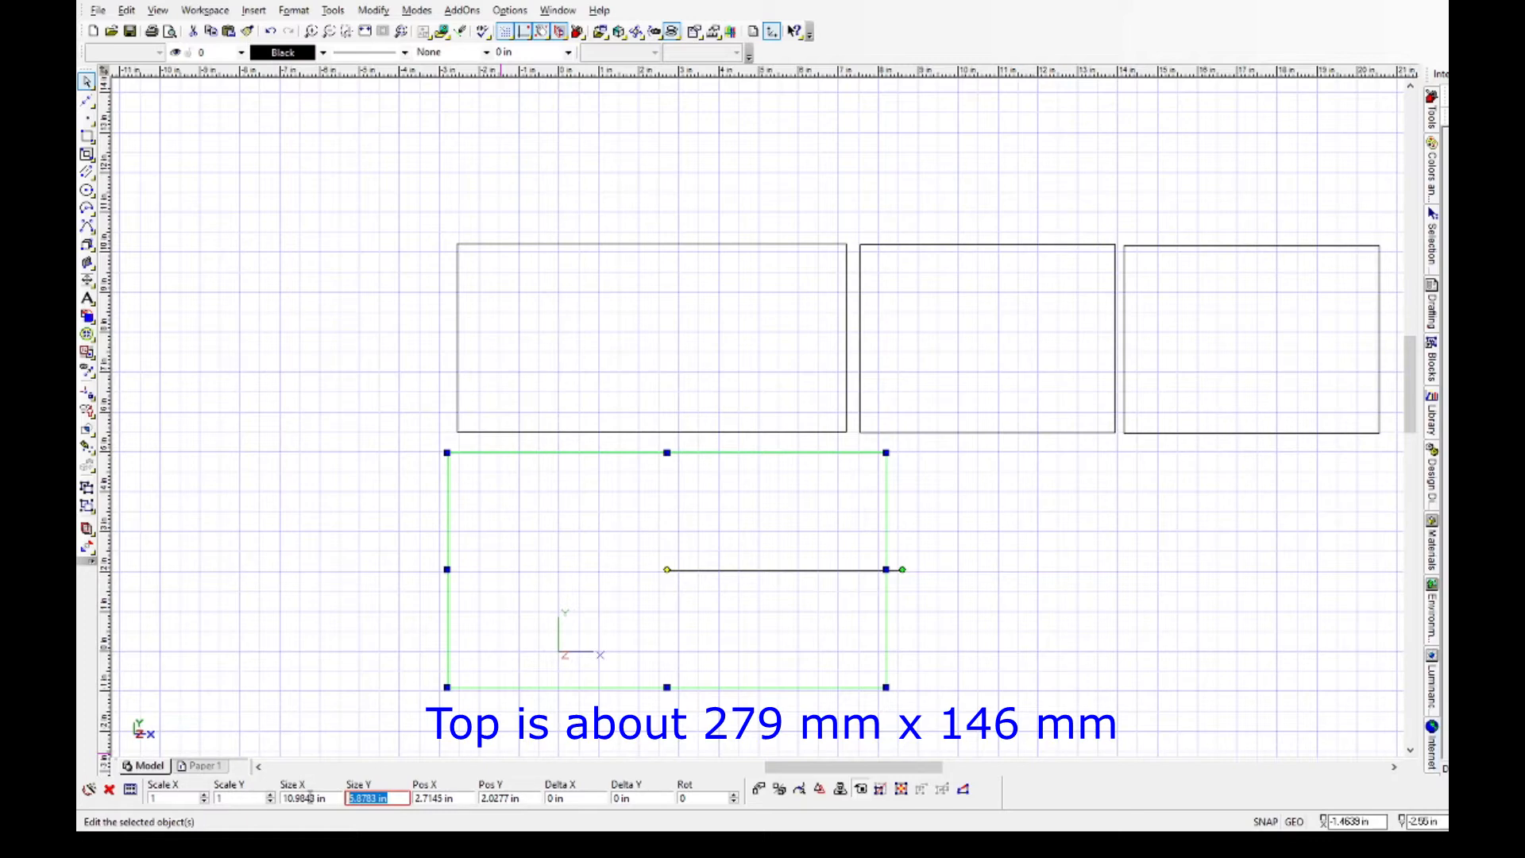
text(146mm)
key(Return)
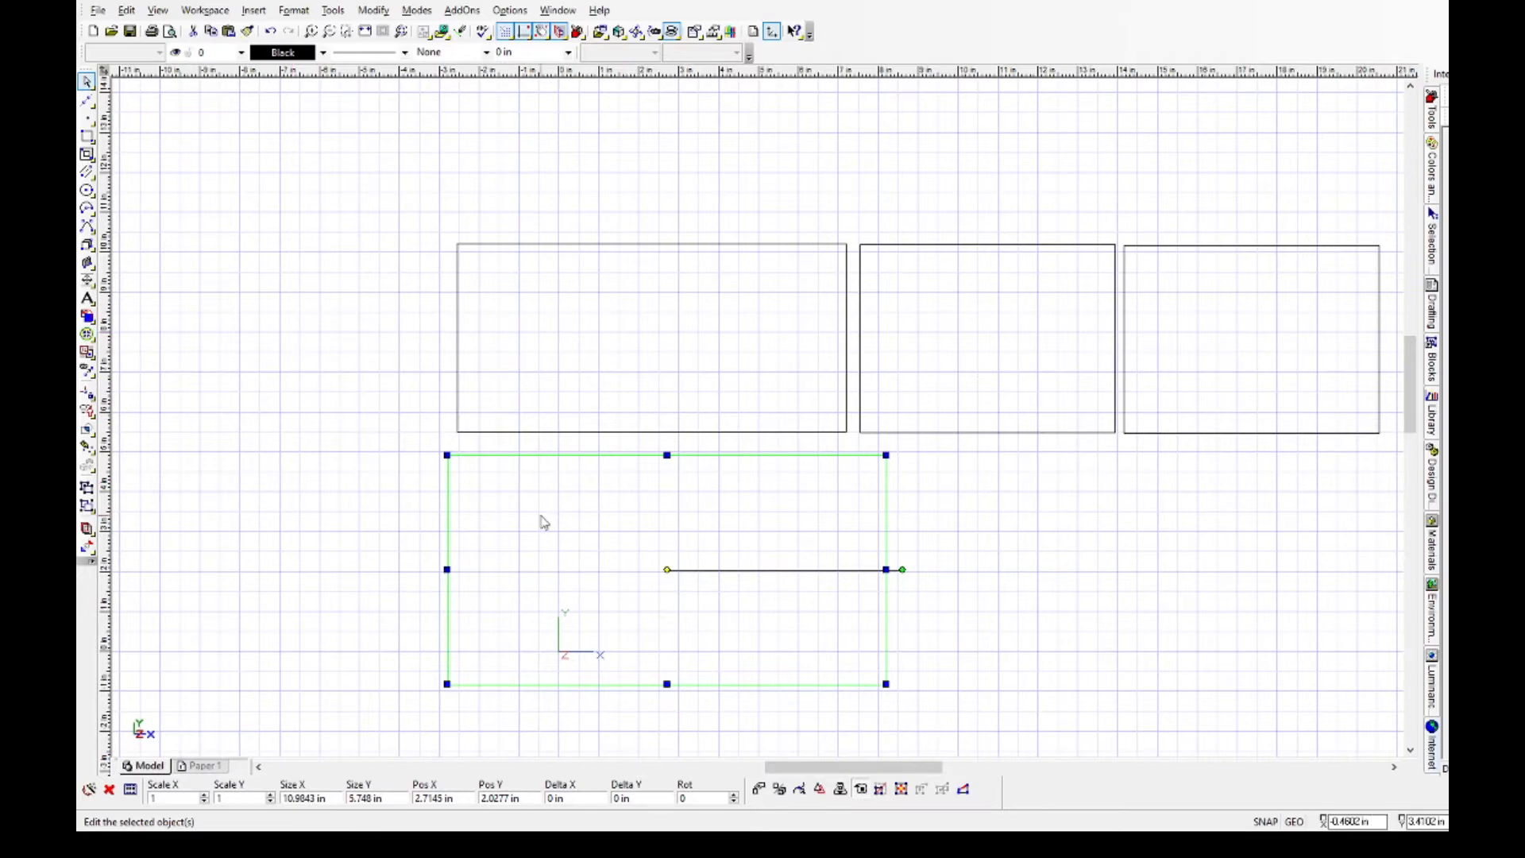
Draw a 2.25 in diameter circle in the empty area left of the panels, centred at about X -22 in, Y 8 in.
scroll(536, 520, down, 2)
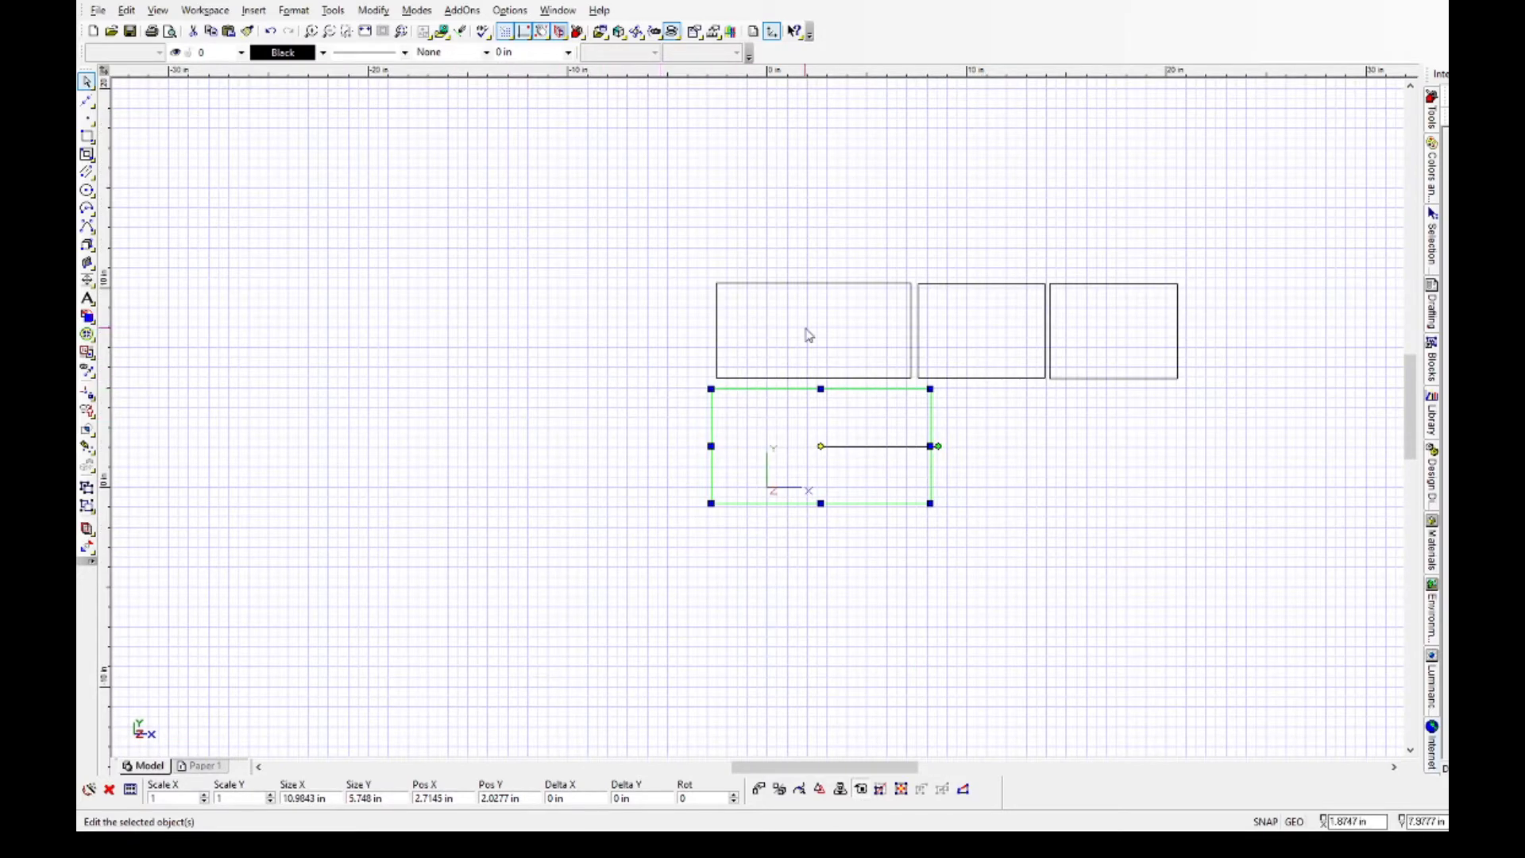
scroll(761, 425, up, 2)
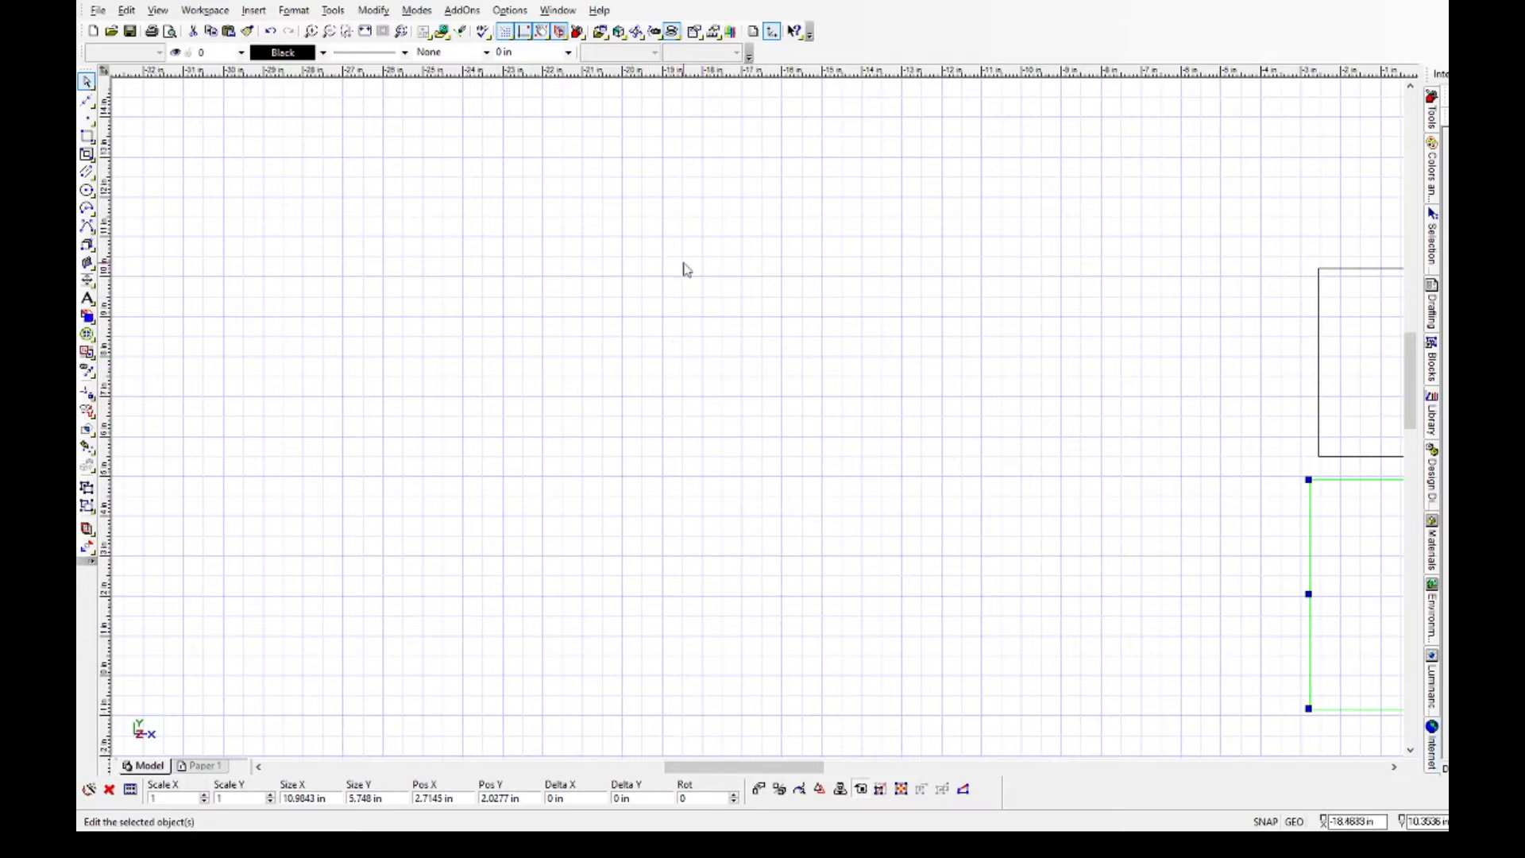
click(88, 190)
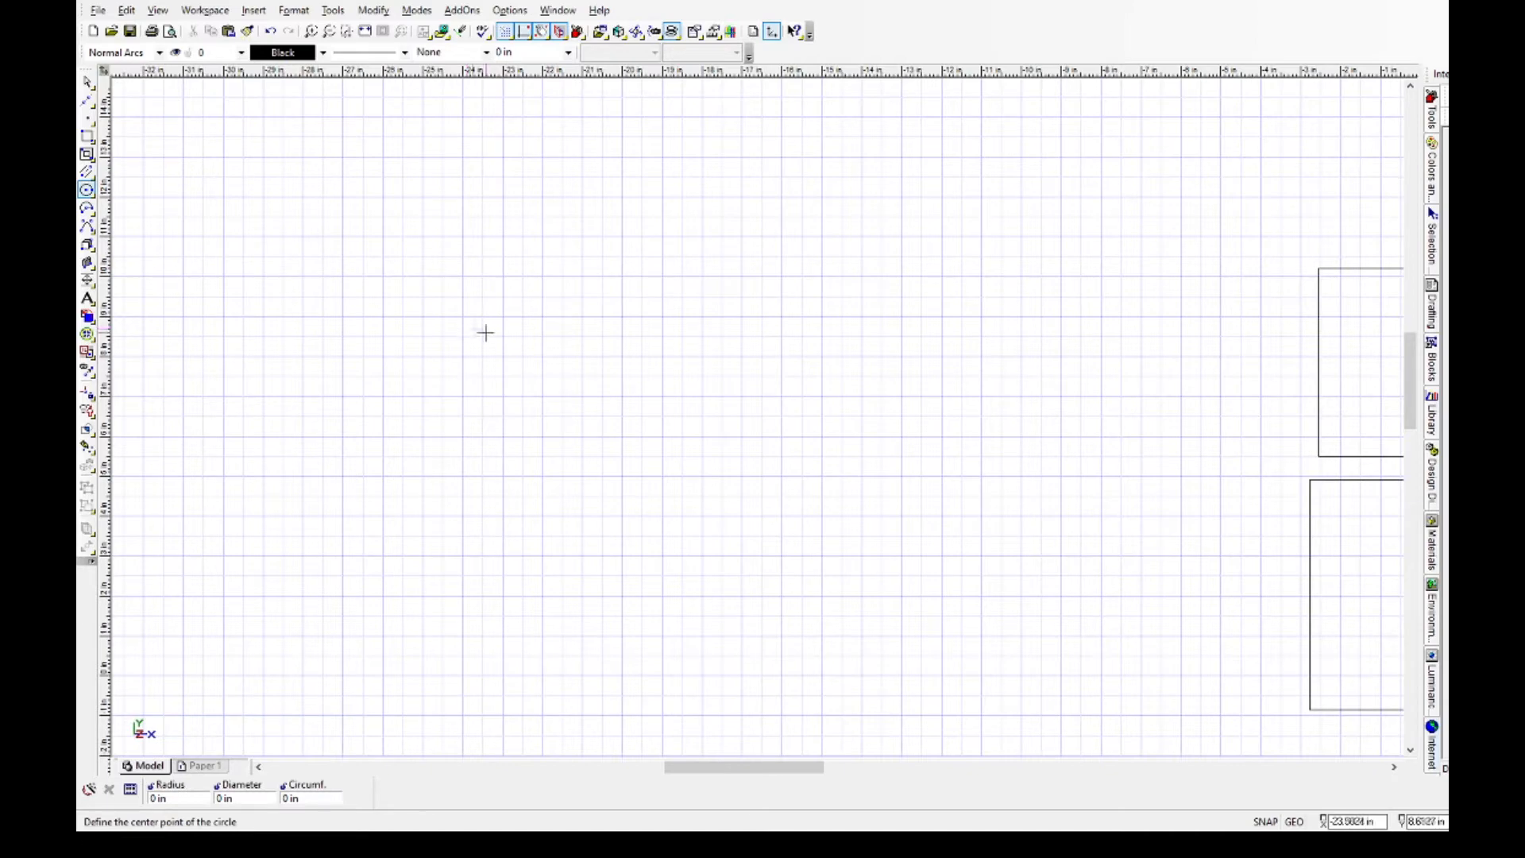
click(541, 357)
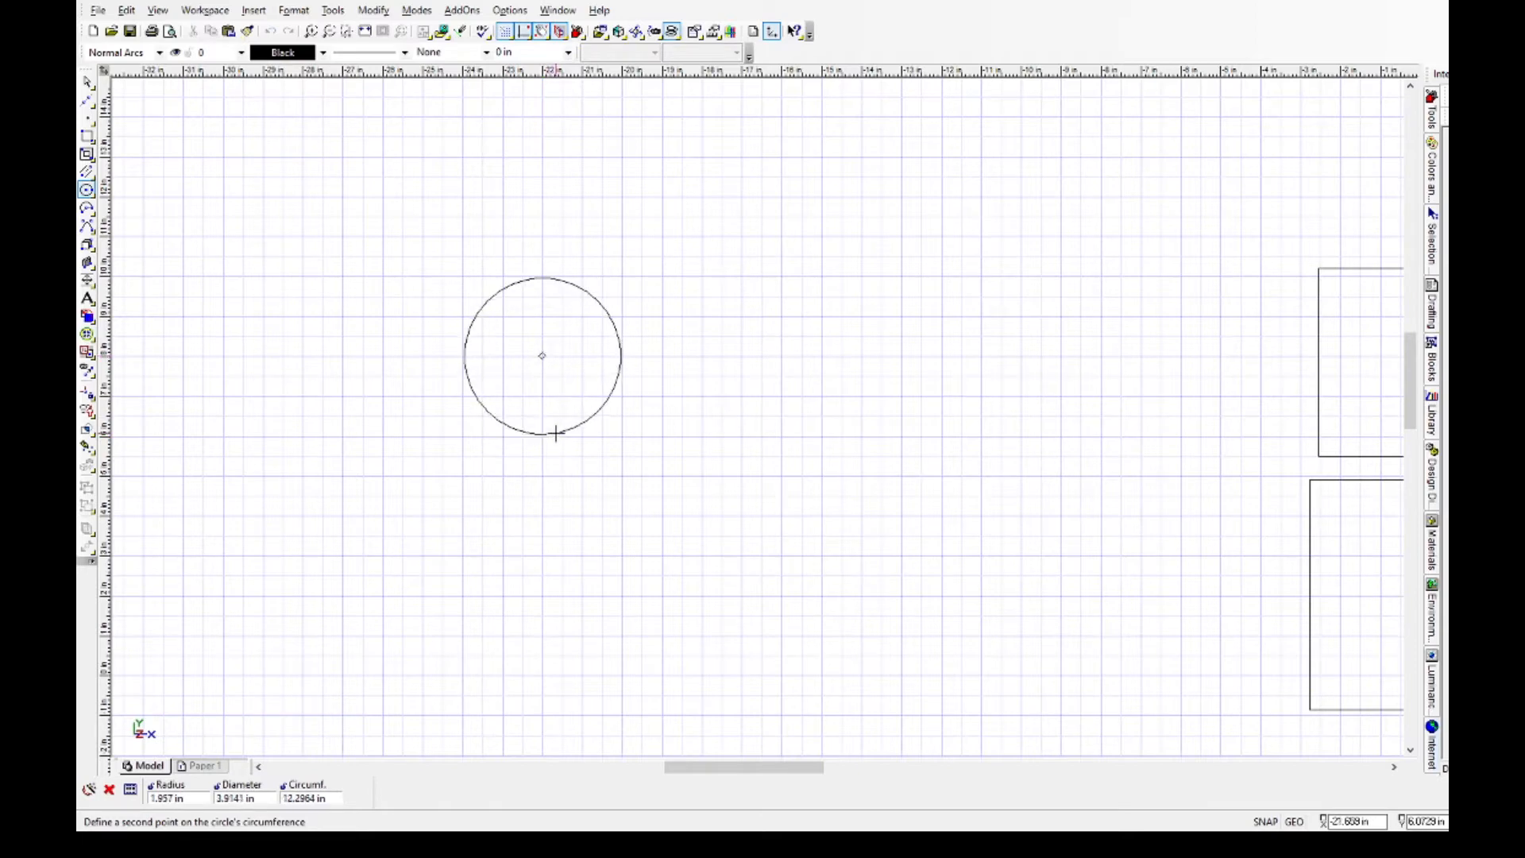
click(251, 799)
double_click(251, 799)
text(2)
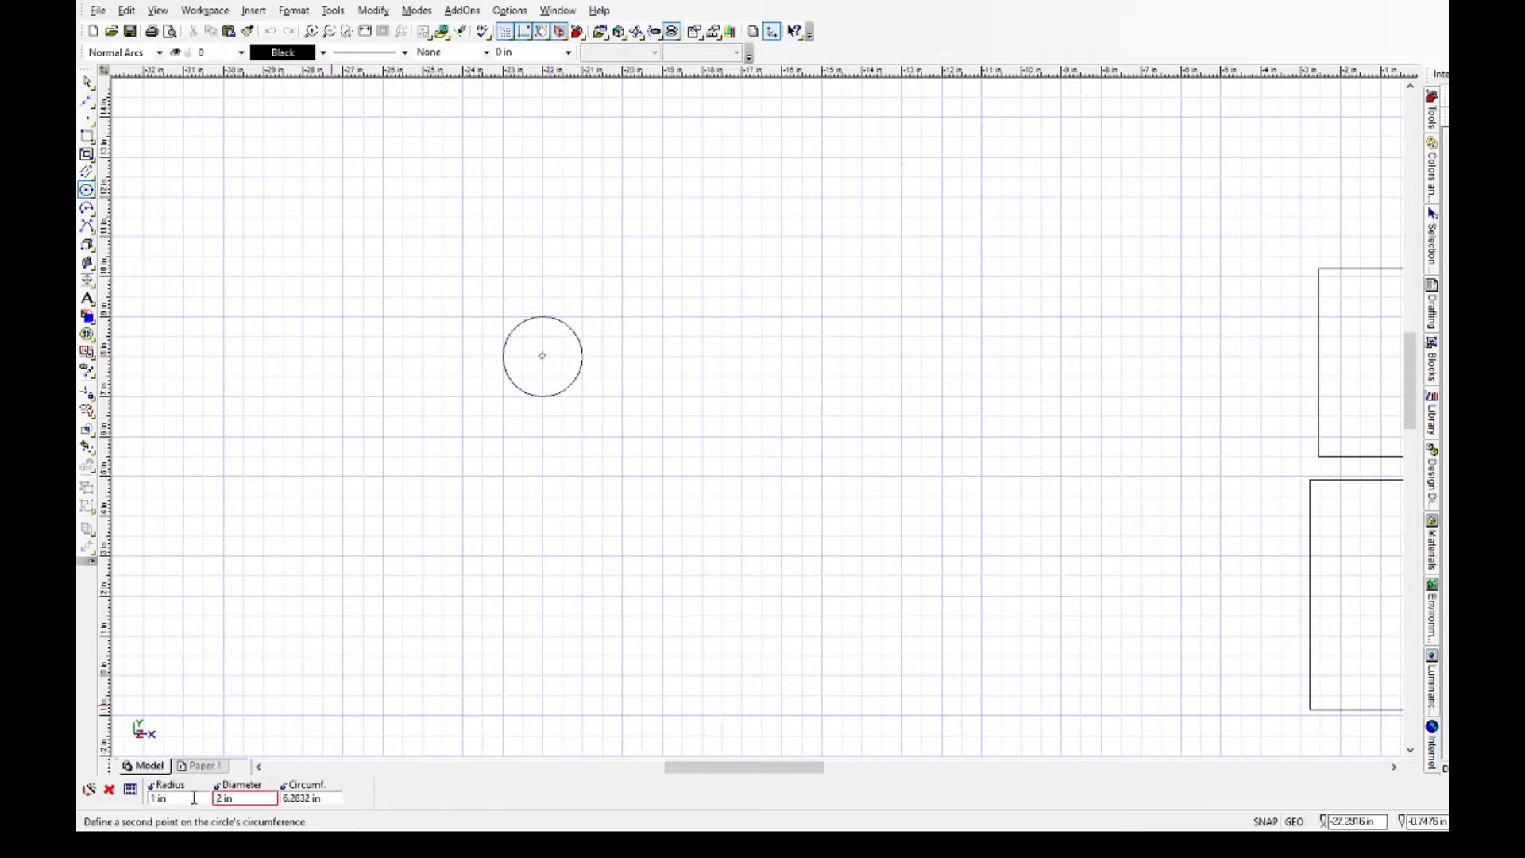
key(Return)
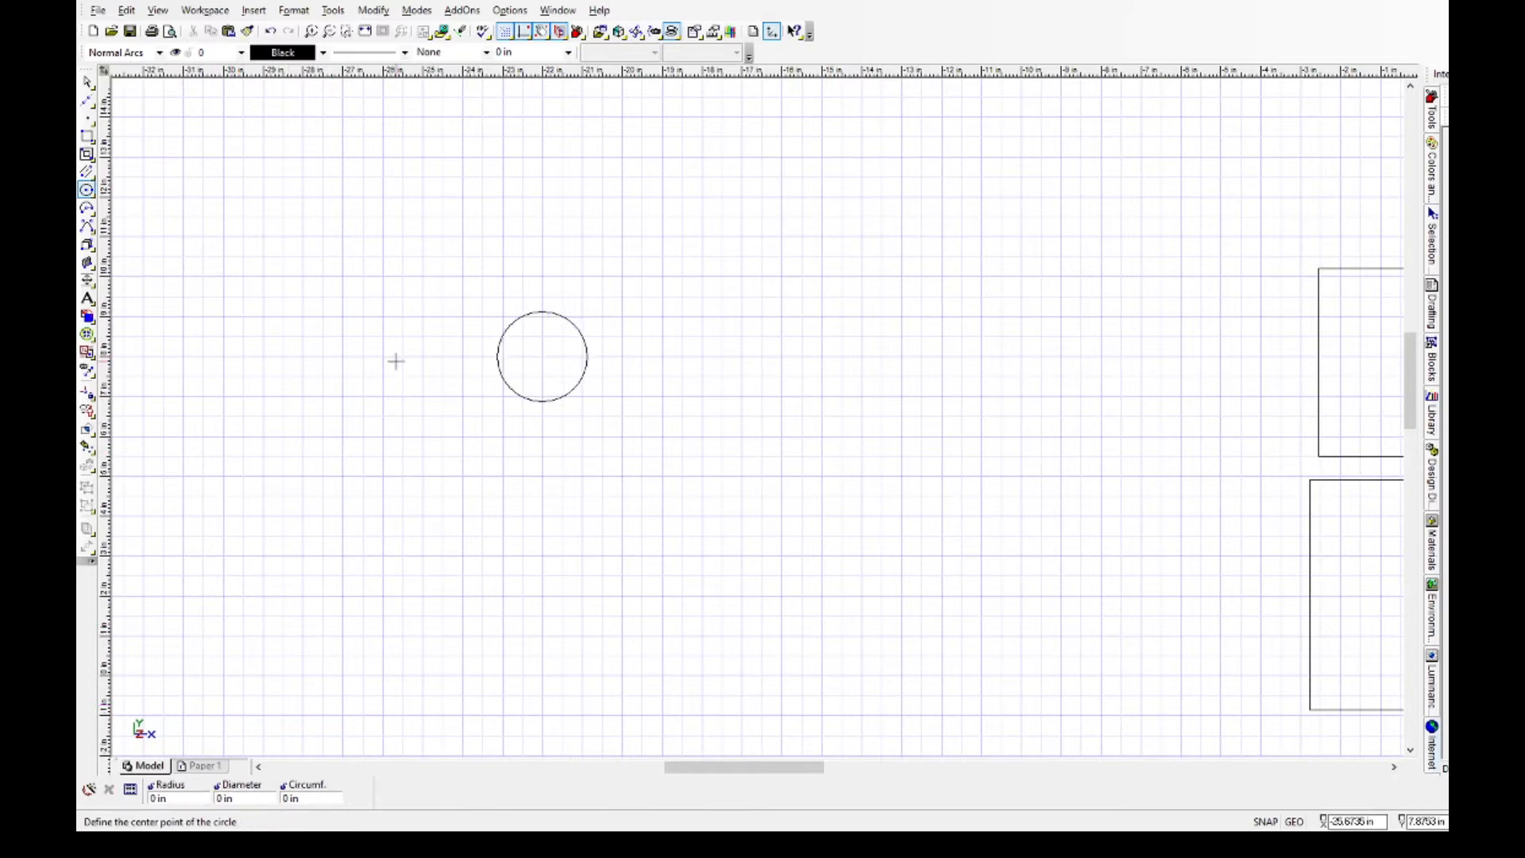
Draw a concentric 1.75 in diameter circle inside the 2.25 in circle.
click(541, 355)
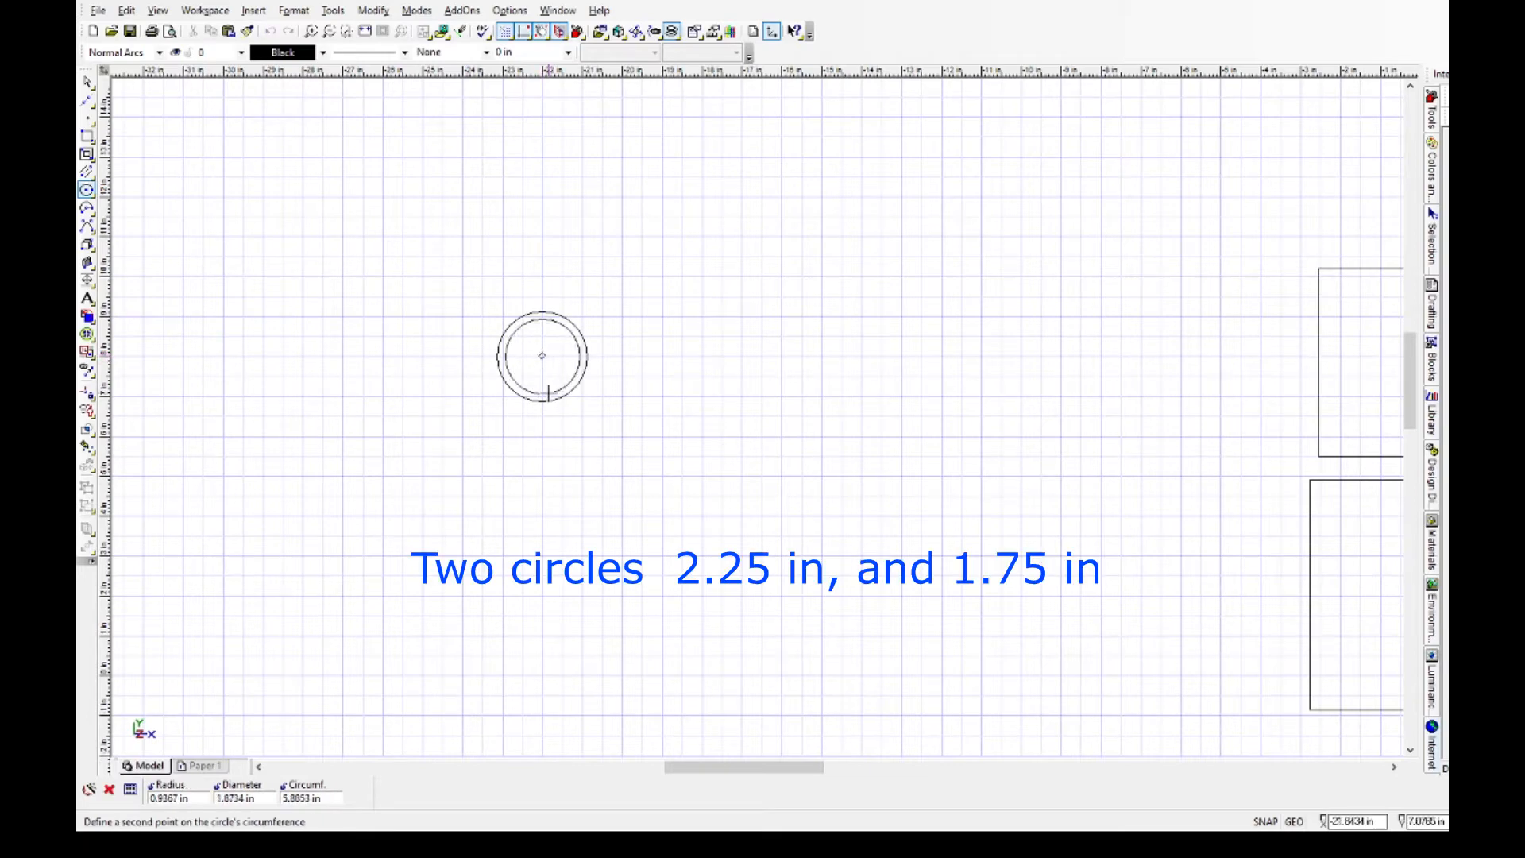
click(251, 799)
text(1)
text(.75)
key(Return)
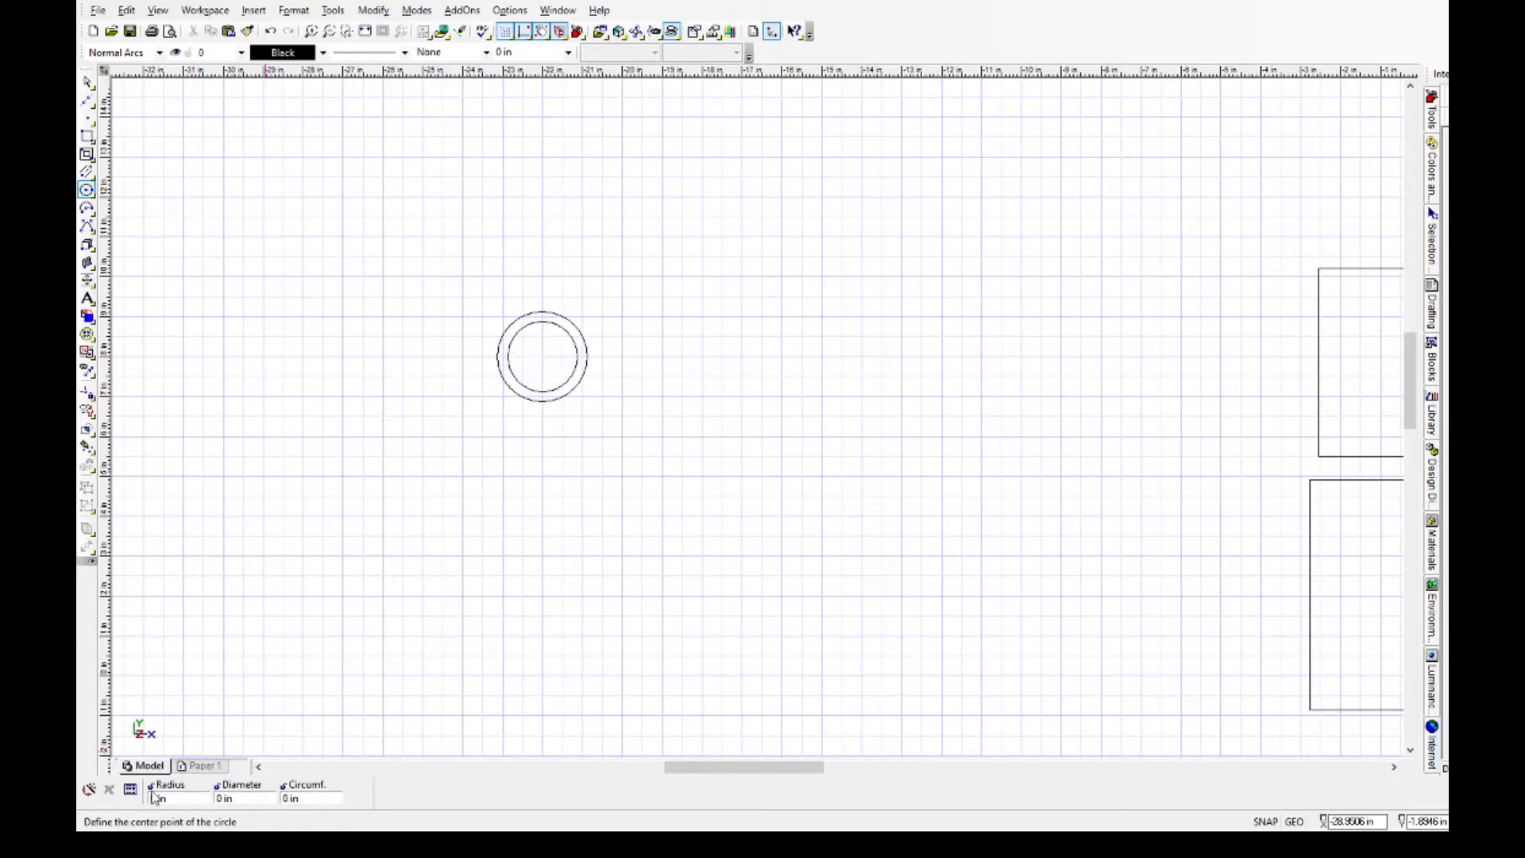
scroll(477, 364, up, 2)
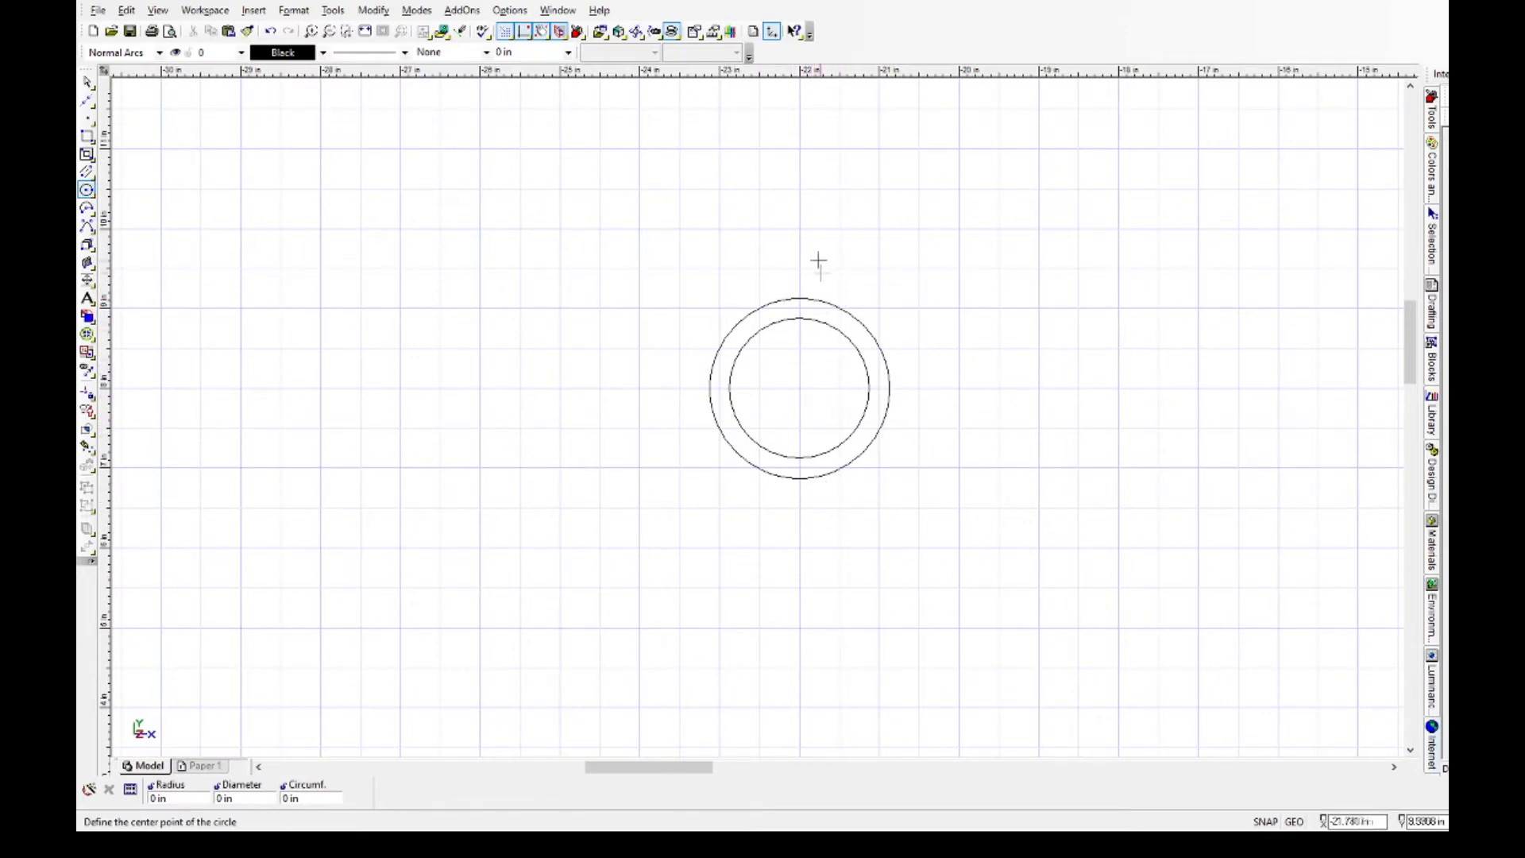
Copy both concentric circles by 2 in in X and -2 in in Y, keeping the original and repeating the operation.
click(88, 81)
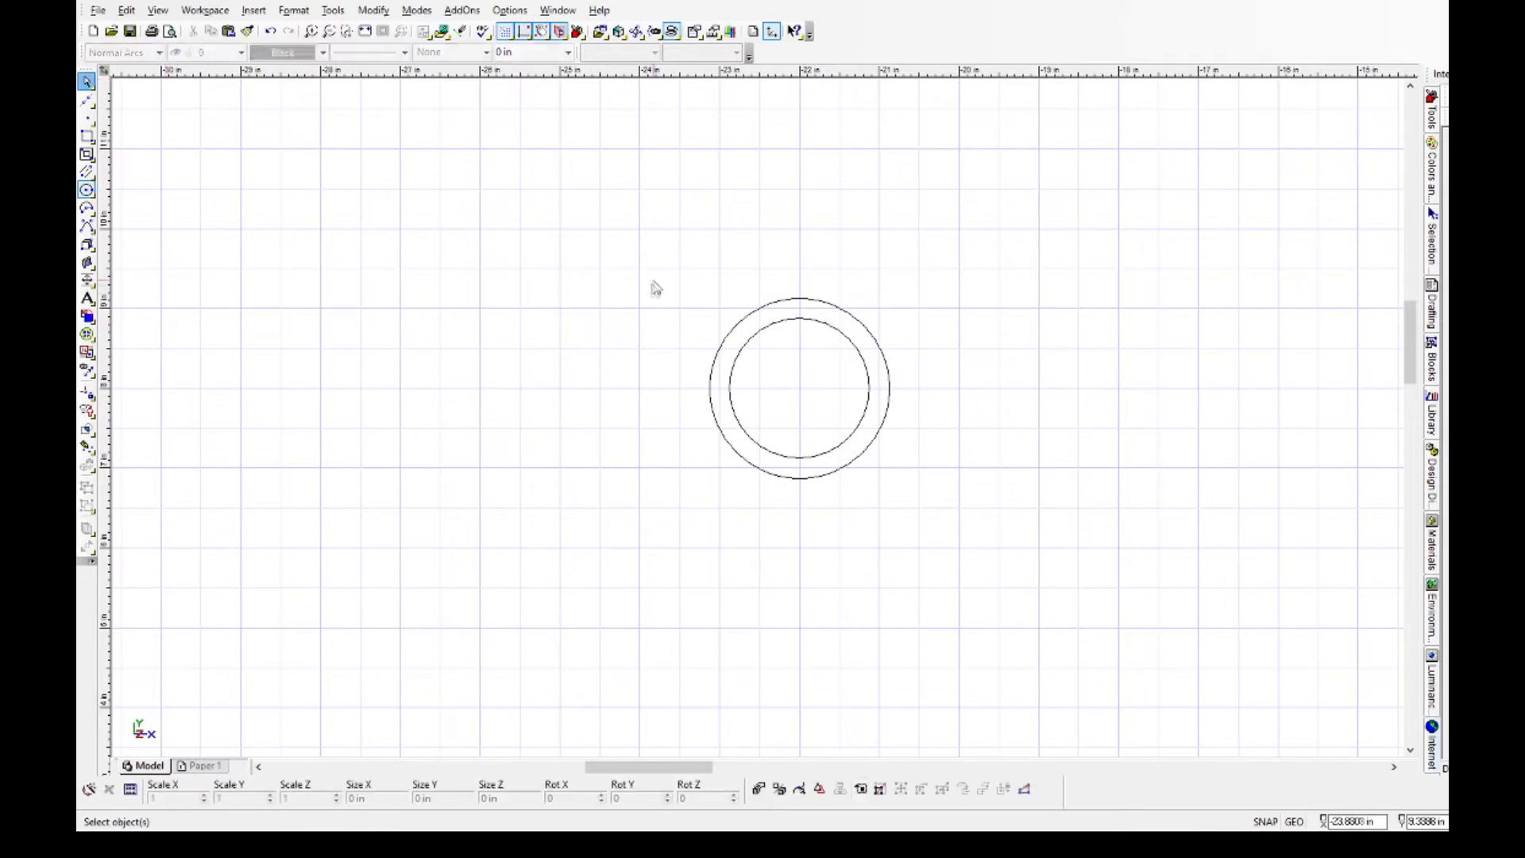
drag(681, 286, 916, 517)
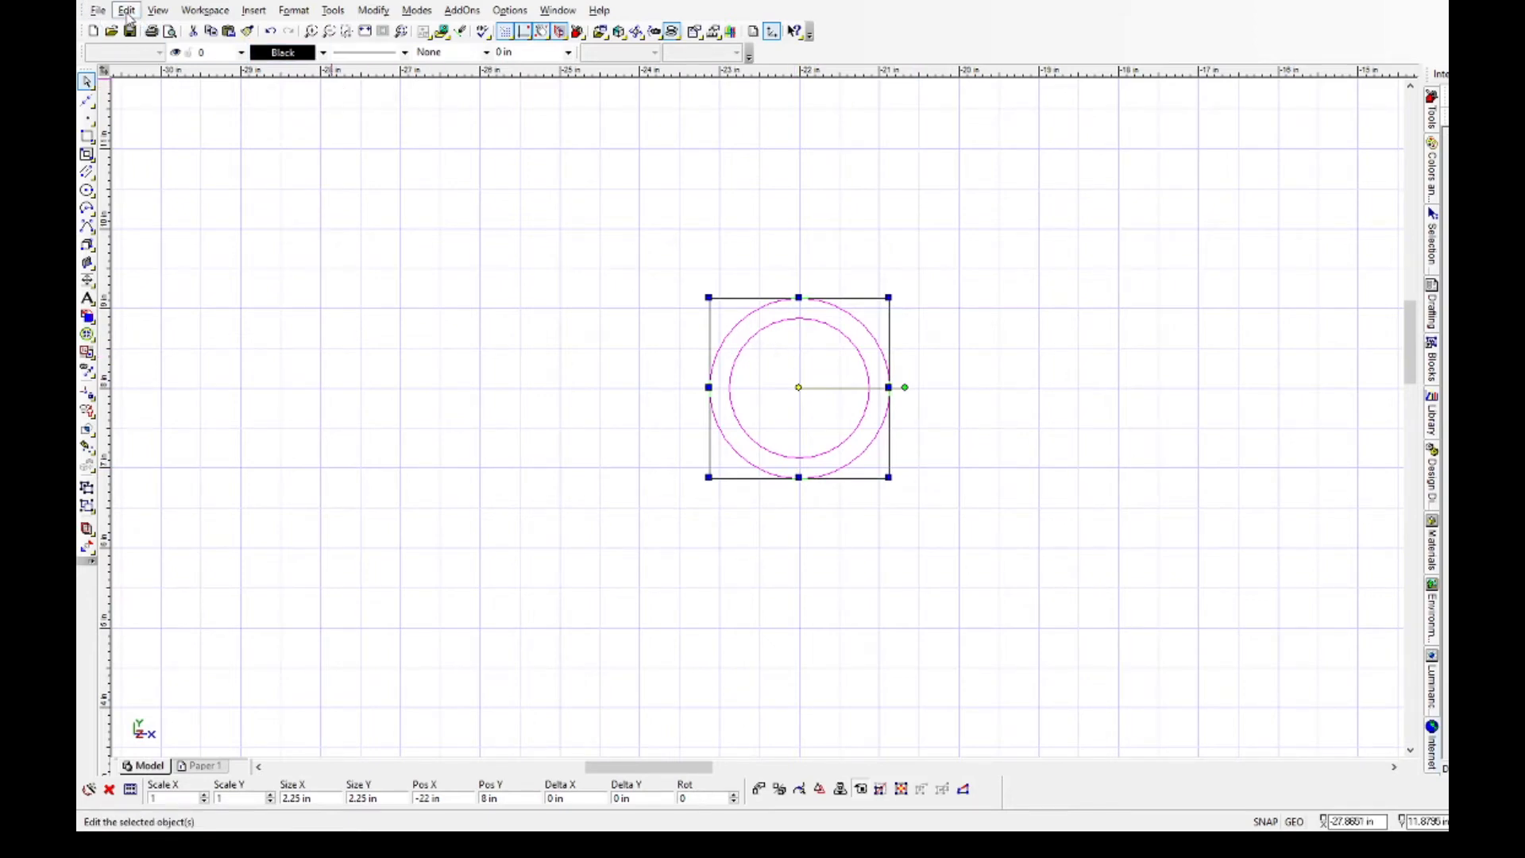
click(381, 332)
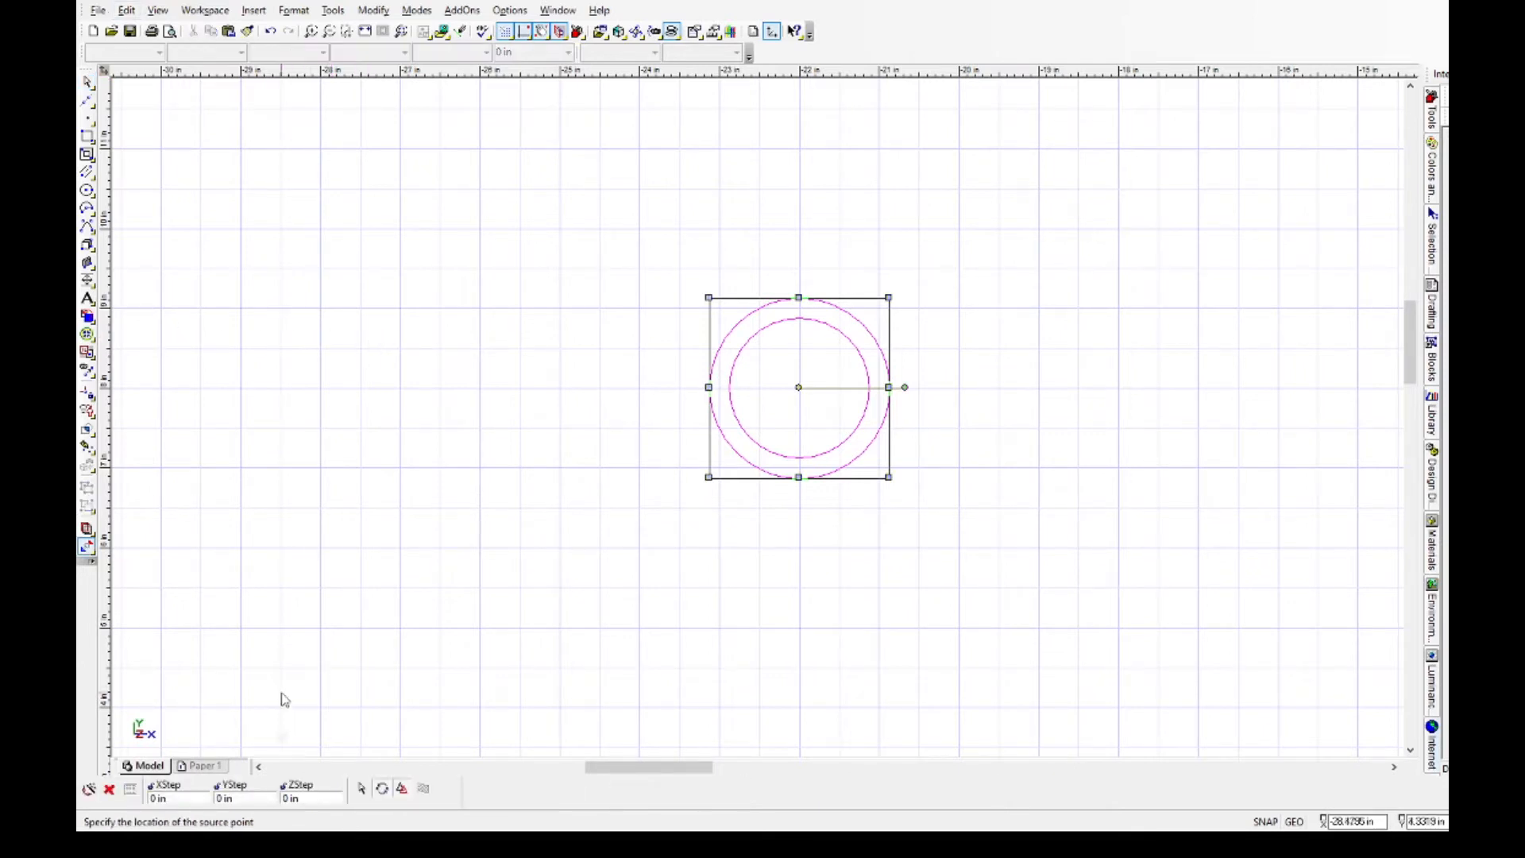
click(402, 790)
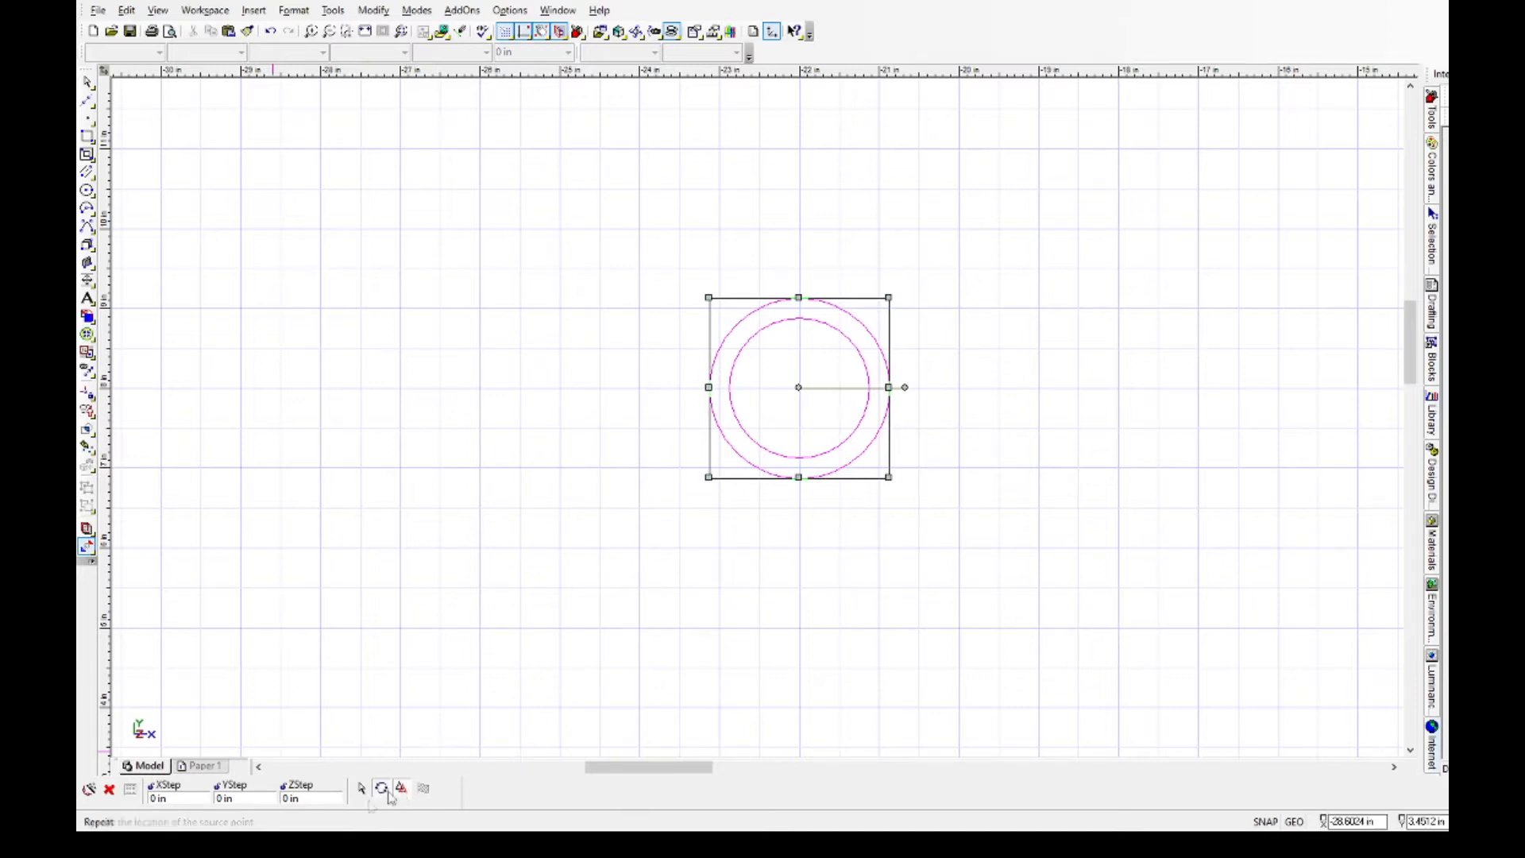
click(160, 799)
text(2)
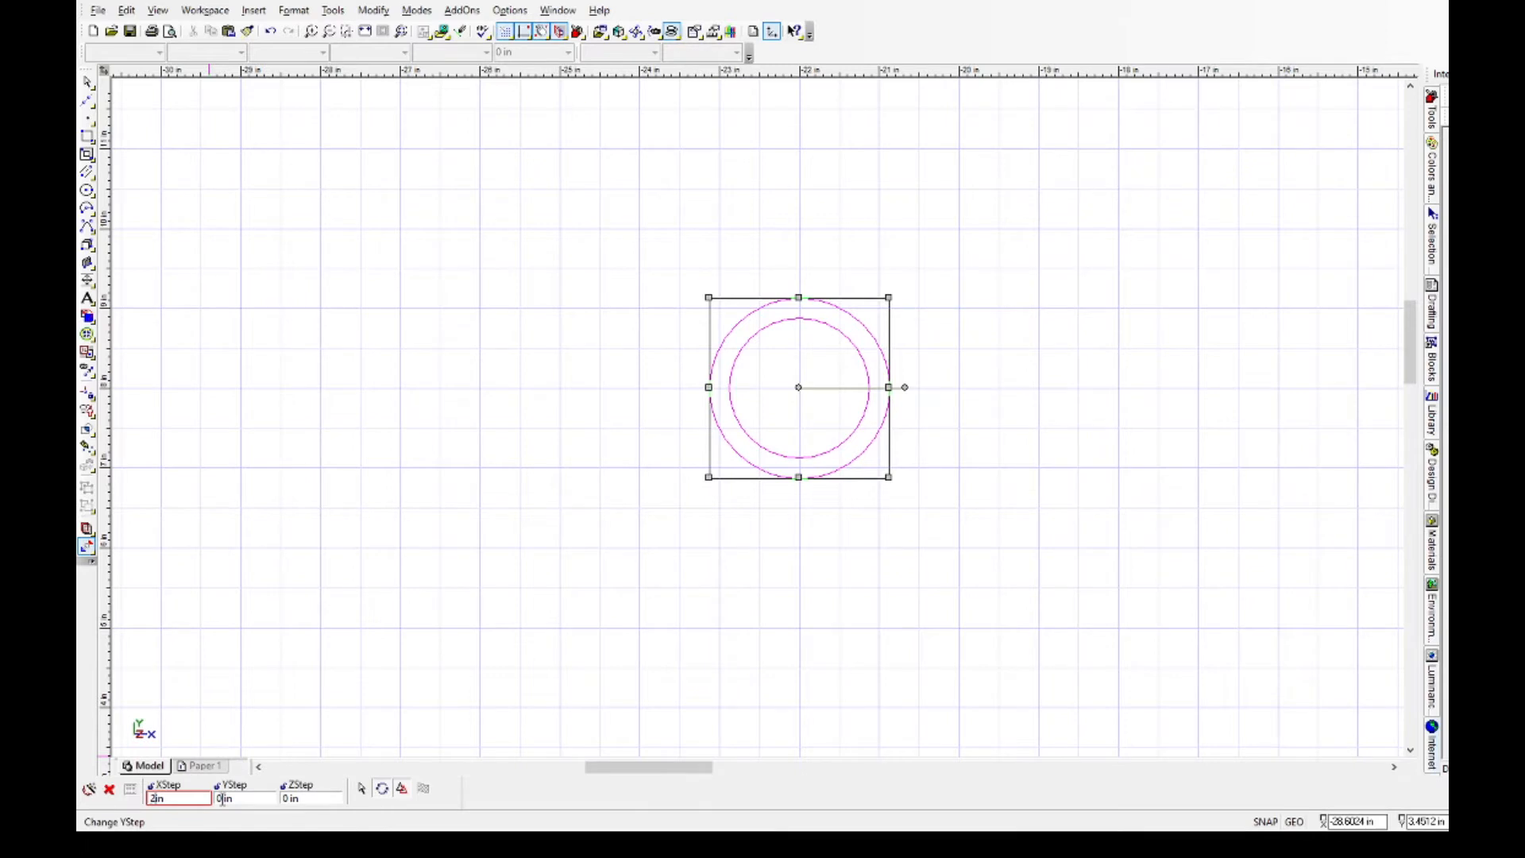
double_click(220, 798)
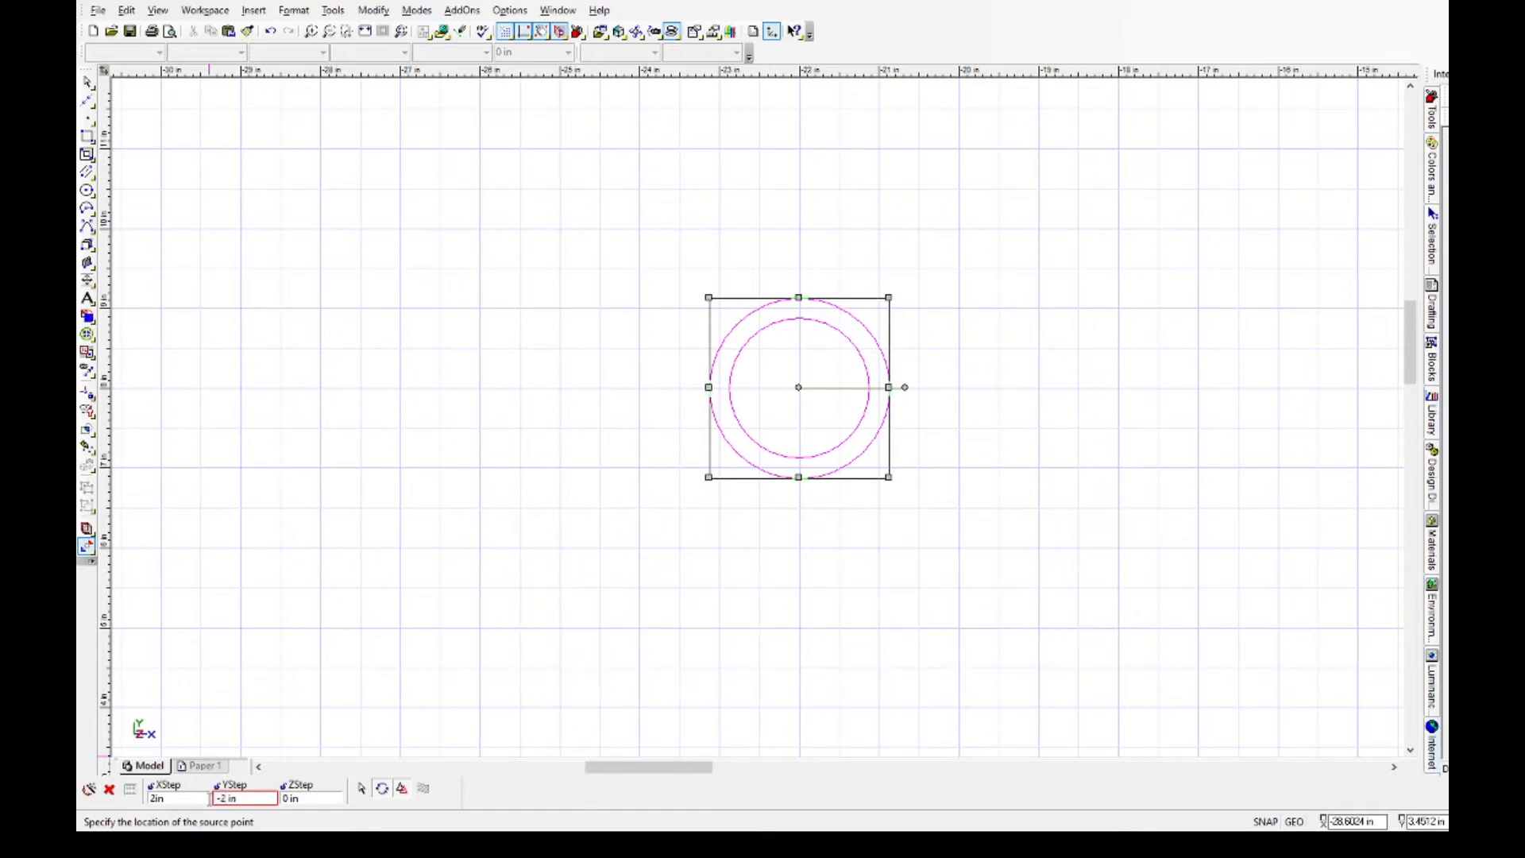
key(Return)
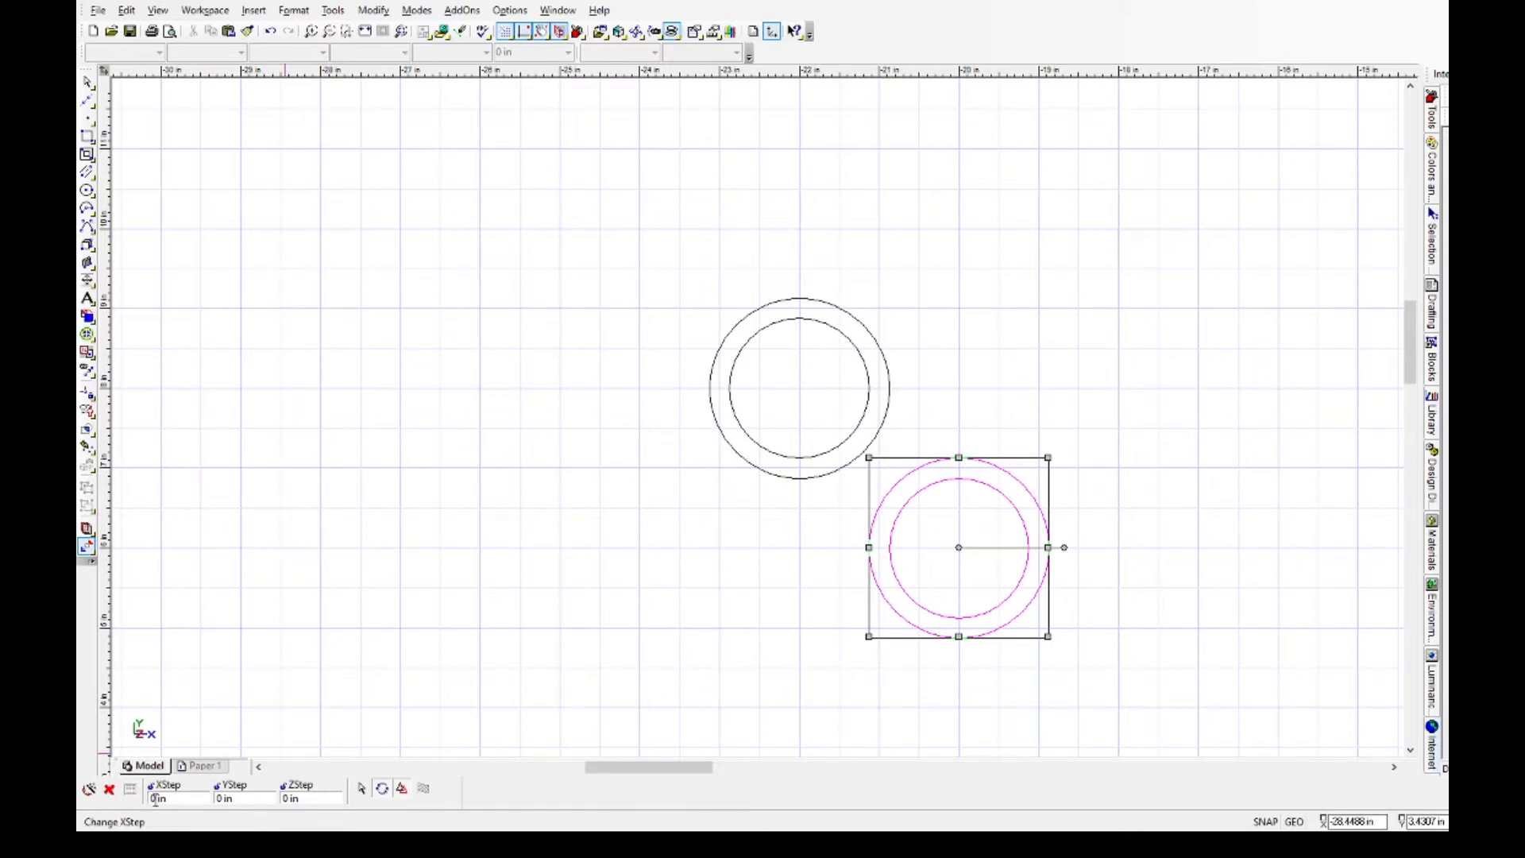
Copy the new circle pair 2 in upward, and copy that pair by -2 in in X and -2 in in Y.
click(223, 799)
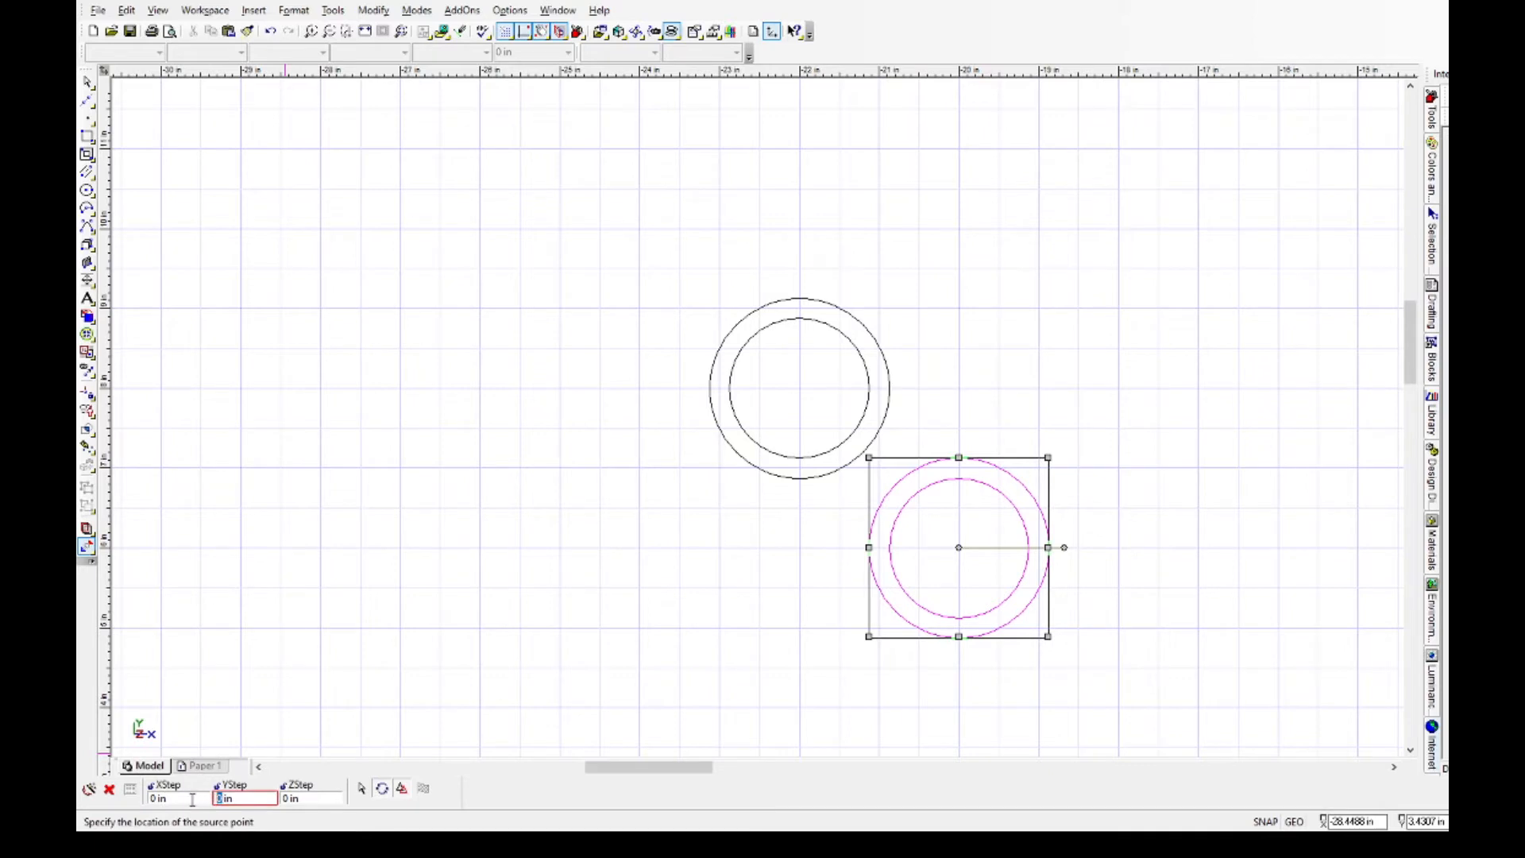
key(Return)
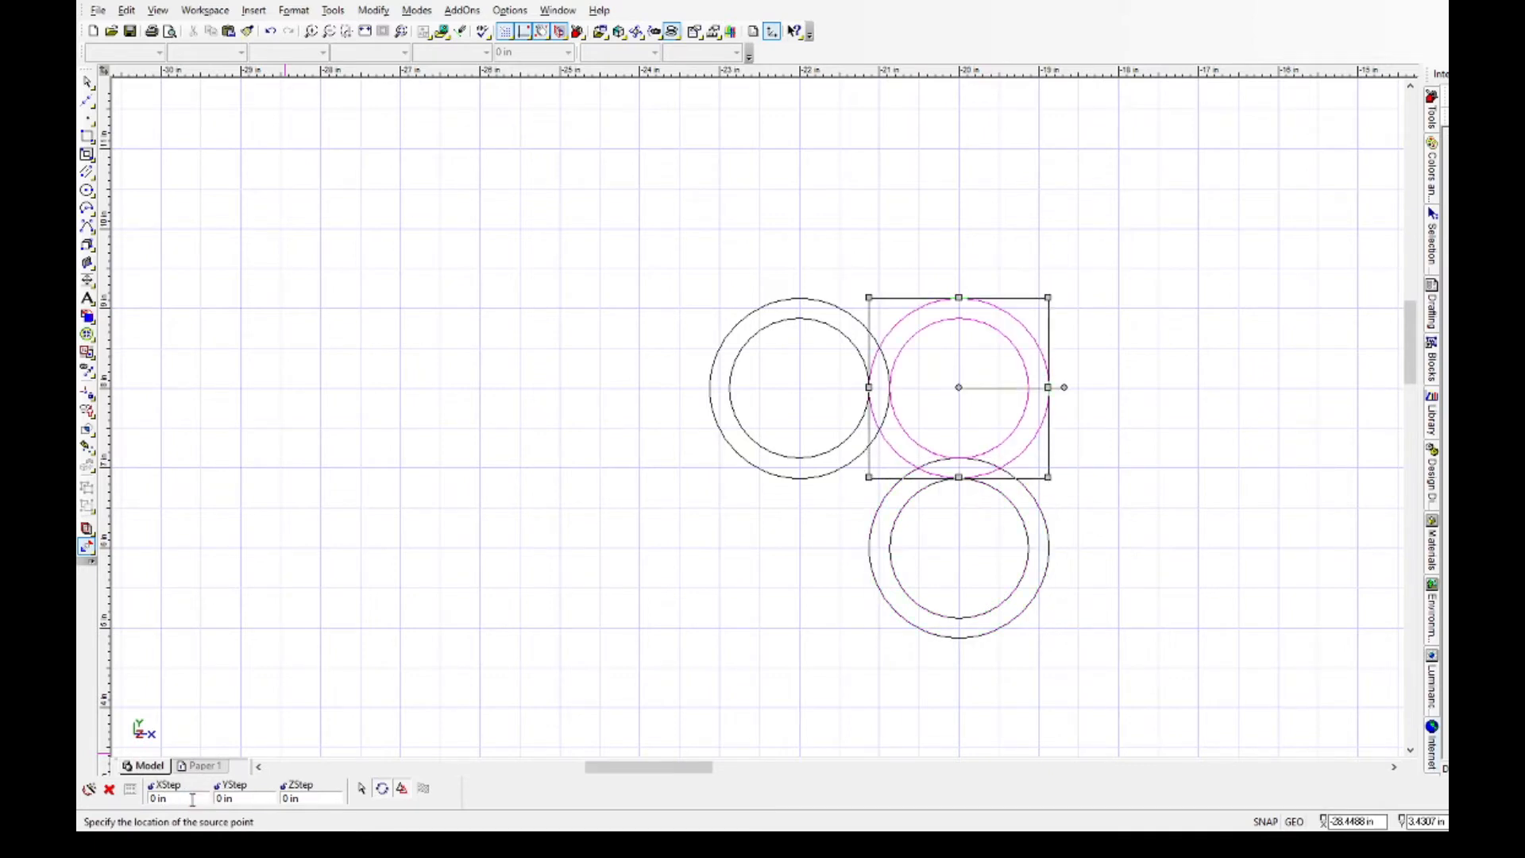
click(149, 799)
click(228, 799)
text(-2)
key(Return)
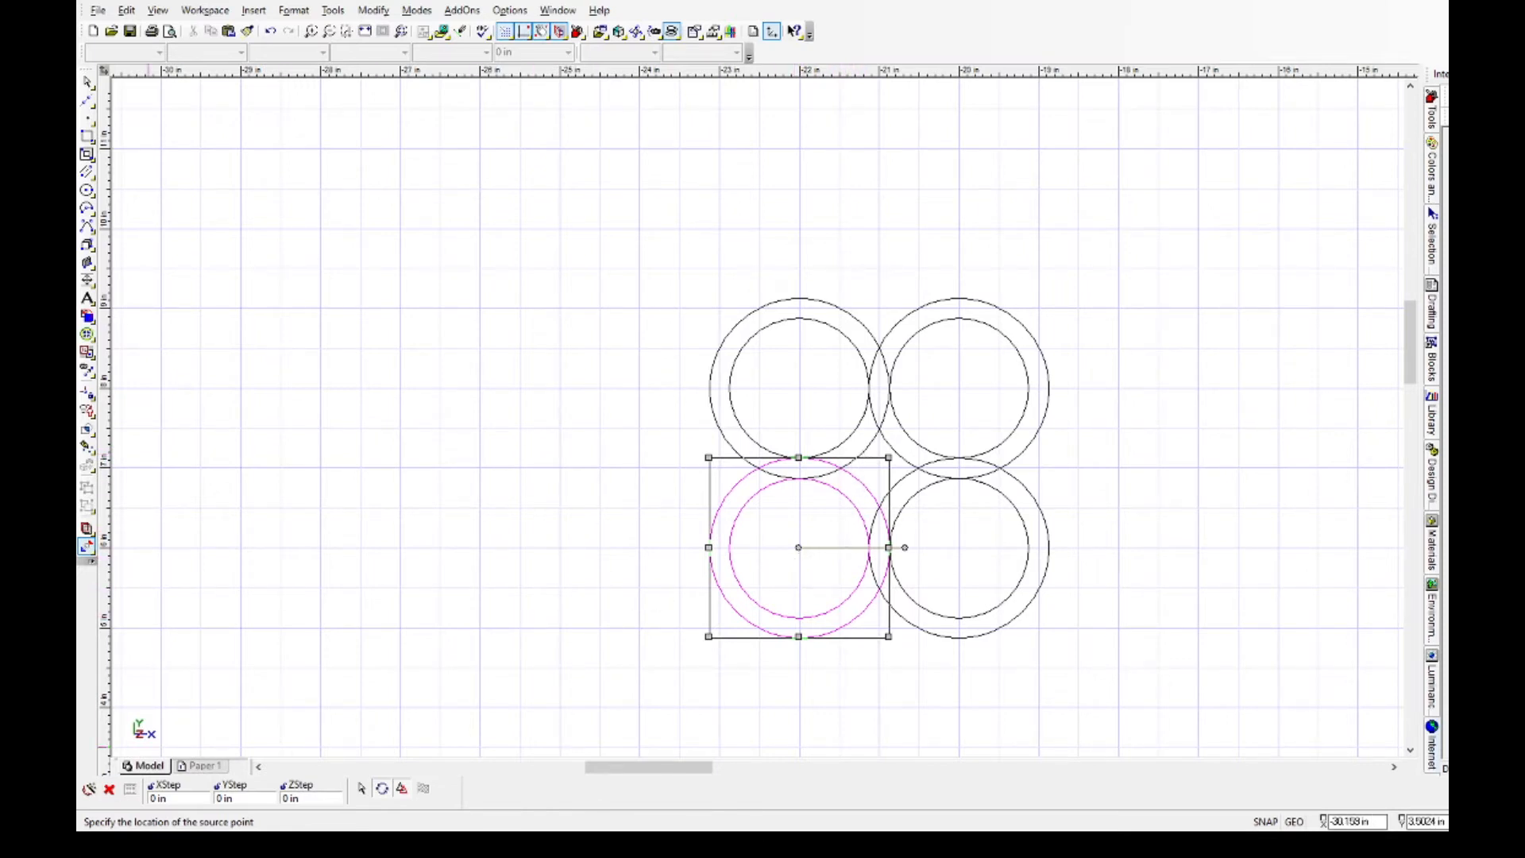
Copy the lower-left circle pair by 1 in in X and 1 in in Y into the middle, and end the copying.
click(155, 799)
text(1)
click(224, 800)
text(1)
key(Return)
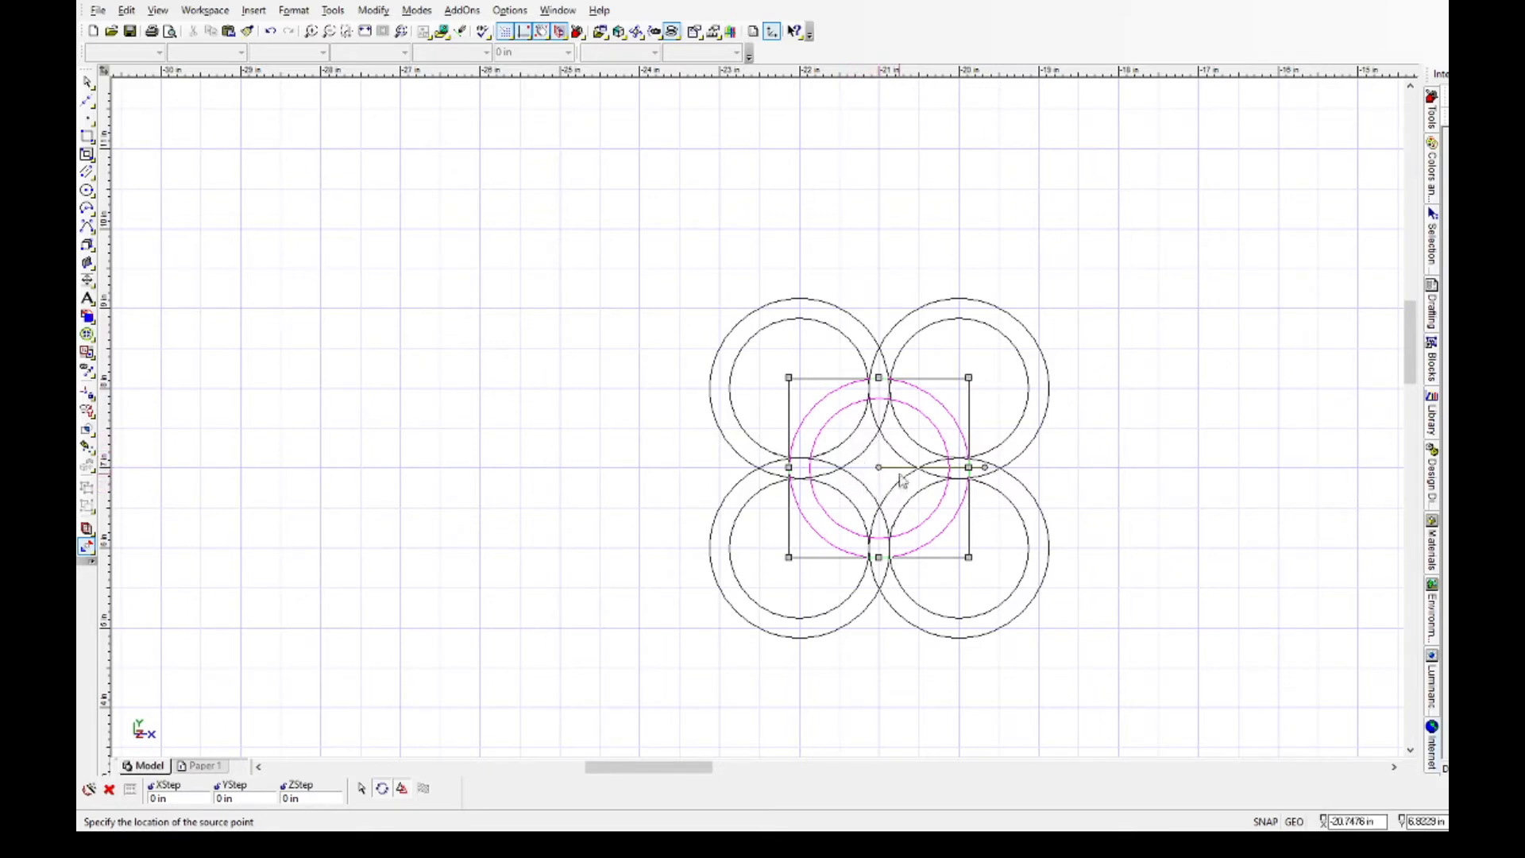
click(671, 440)
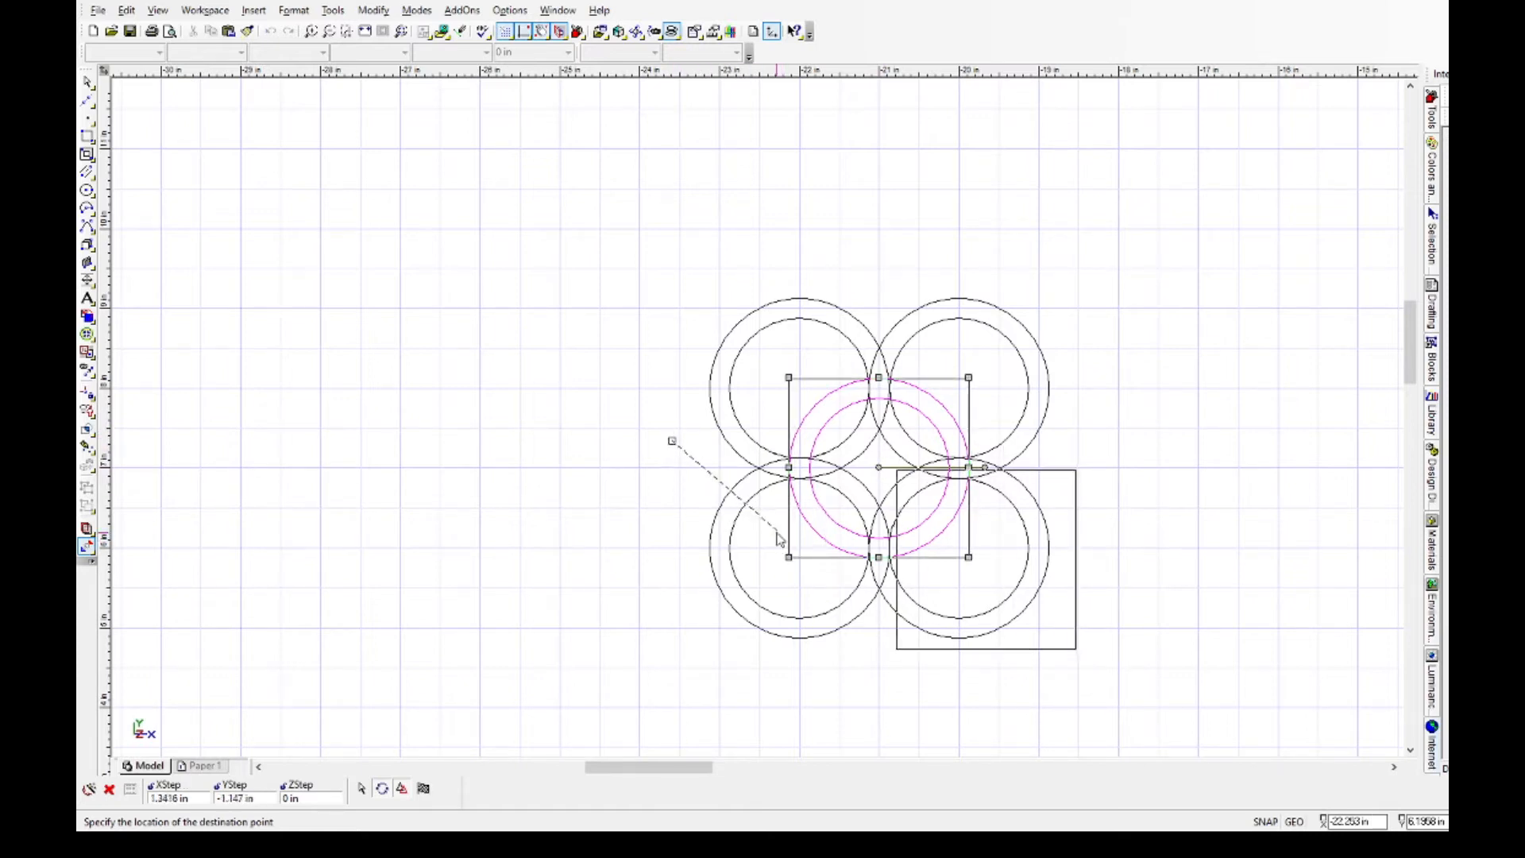
key(Escape)
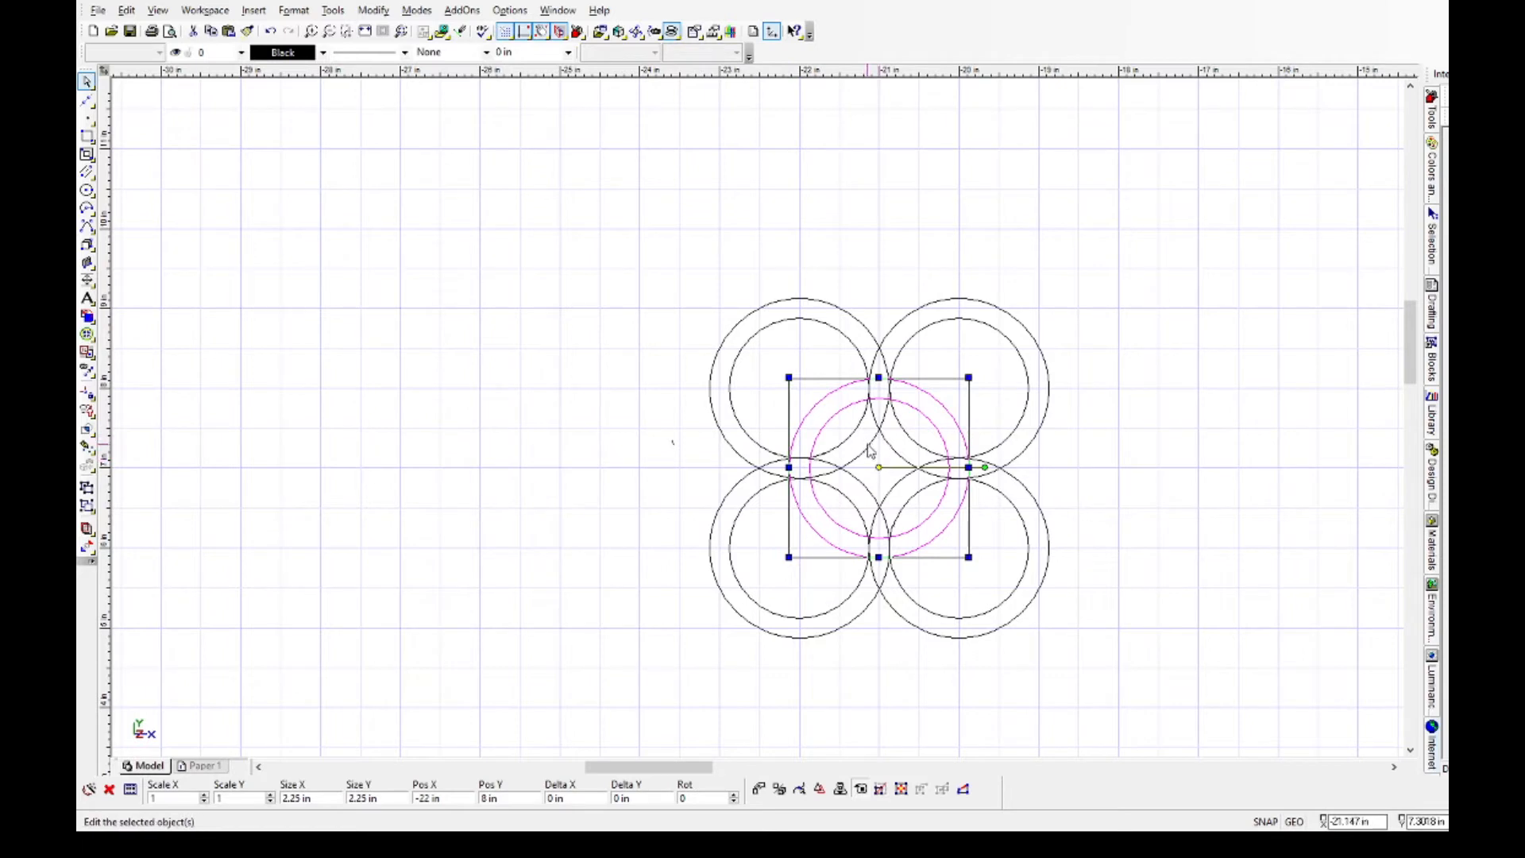
Place a point marker at the centre of the upper-left circle pair.
click(789, 306)
click(792, 325)
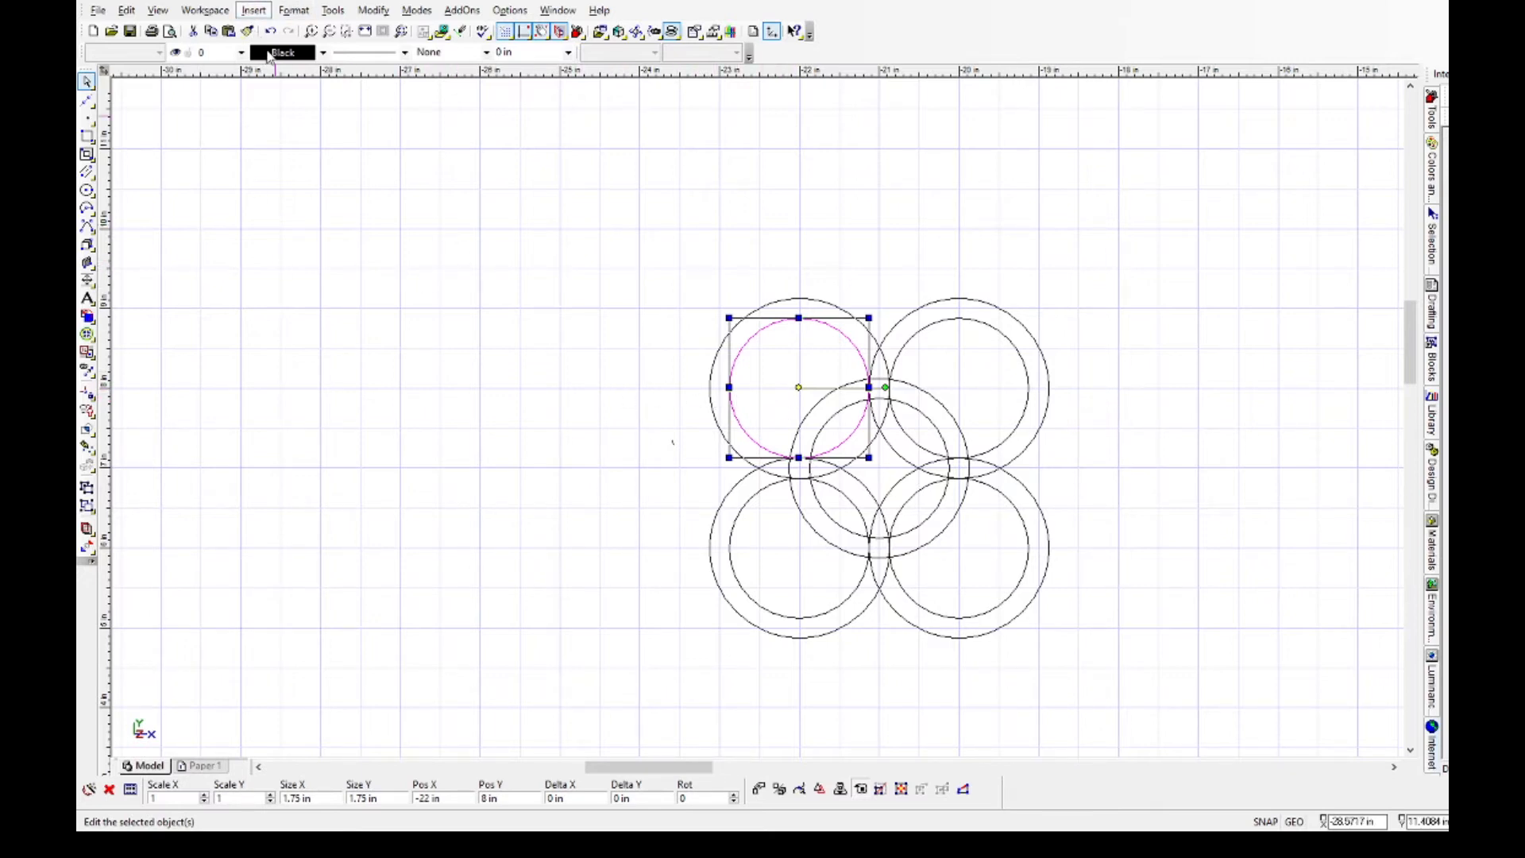
click(429, 106)
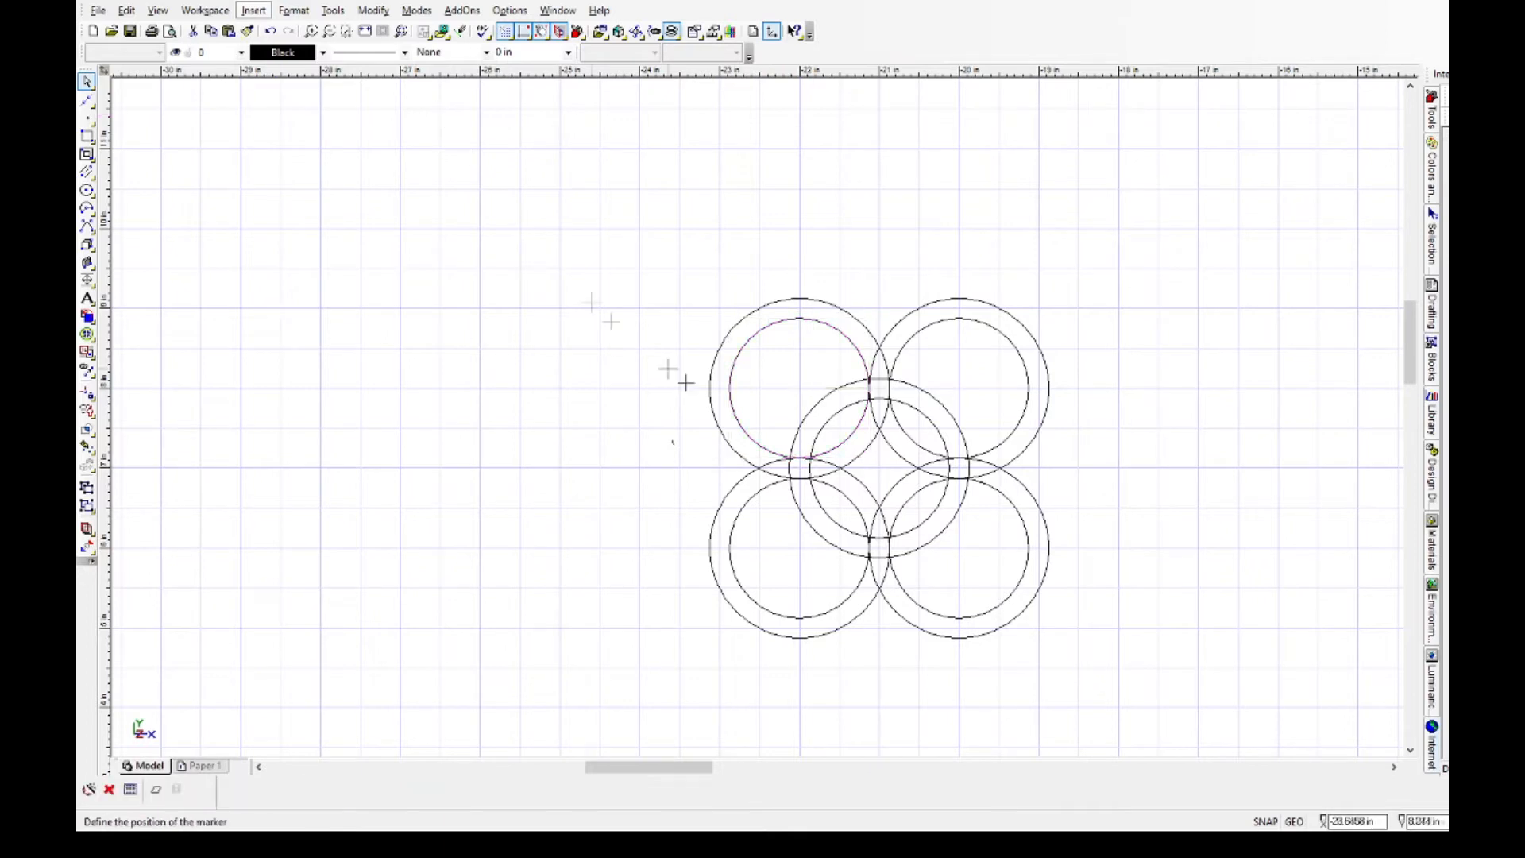
click(800, 387)
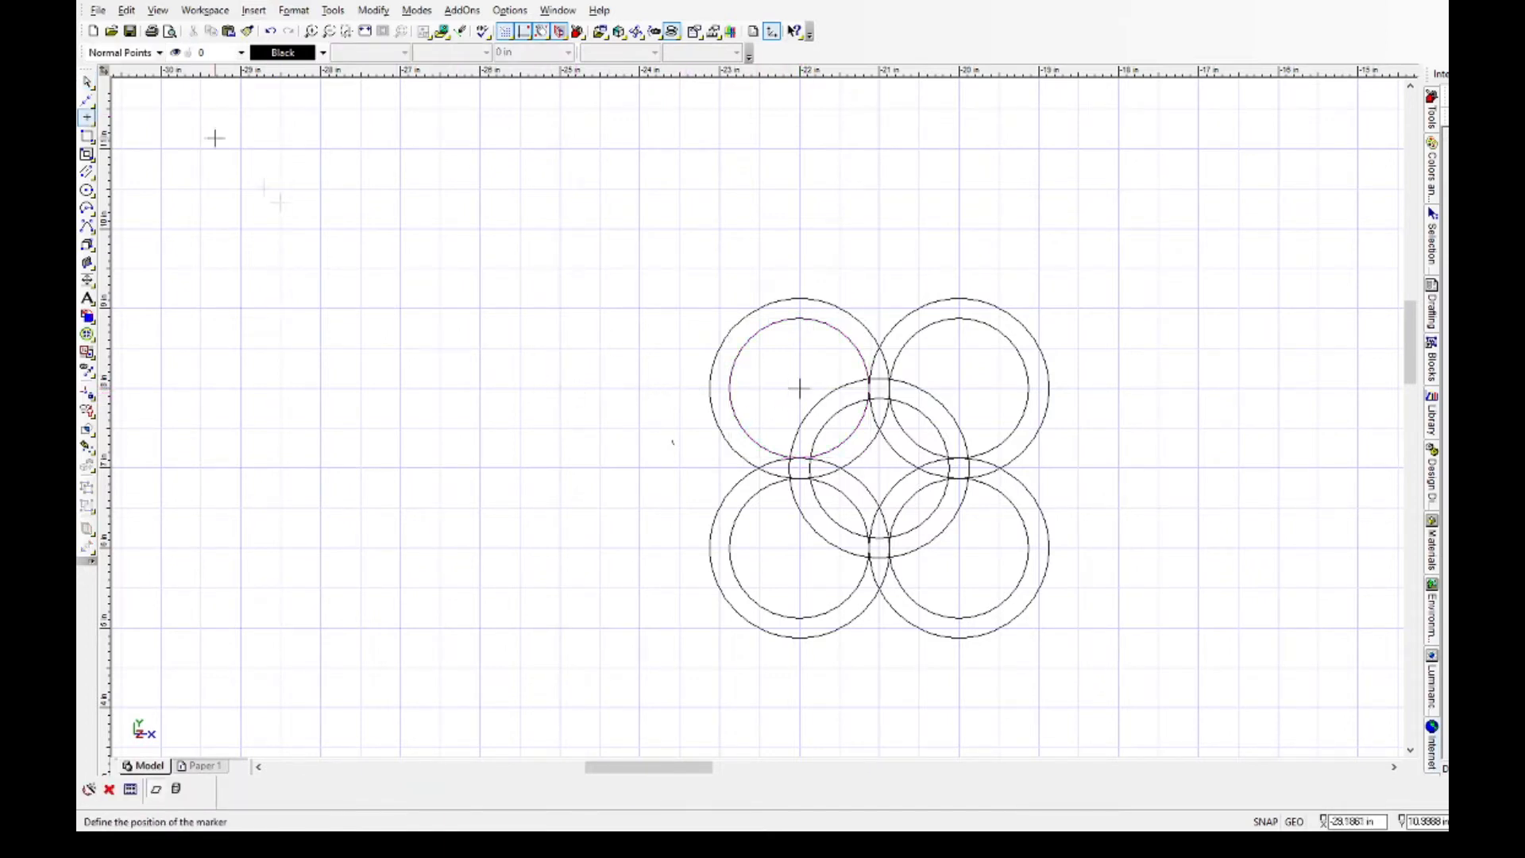
click(85, 83)
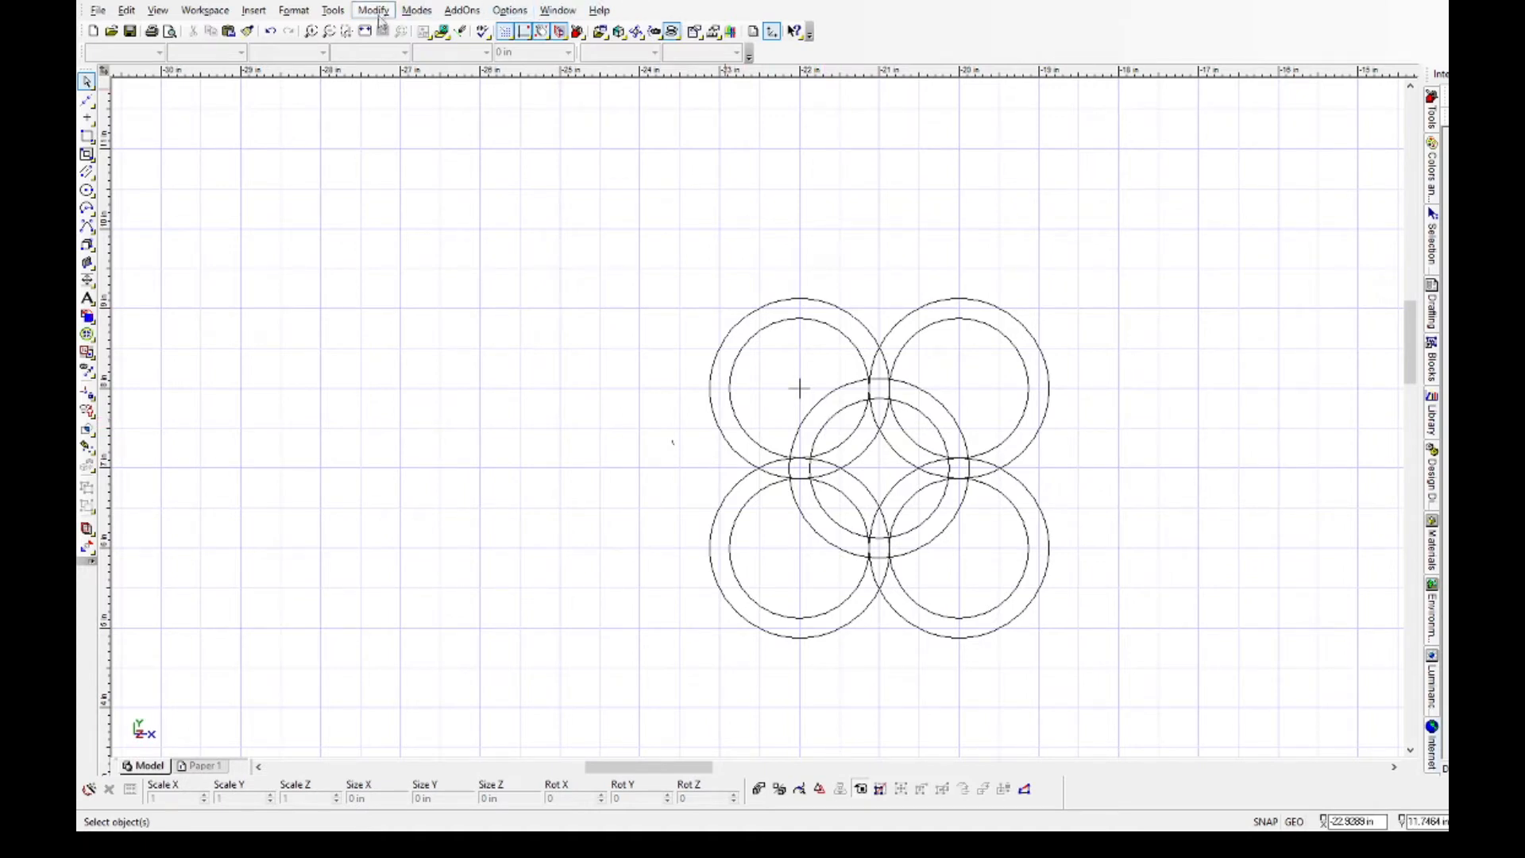
Split the upper-left, lower-left and lower-right outer circles where they cross neighbouring outer circles inside the middle ring.
click(397, 73)
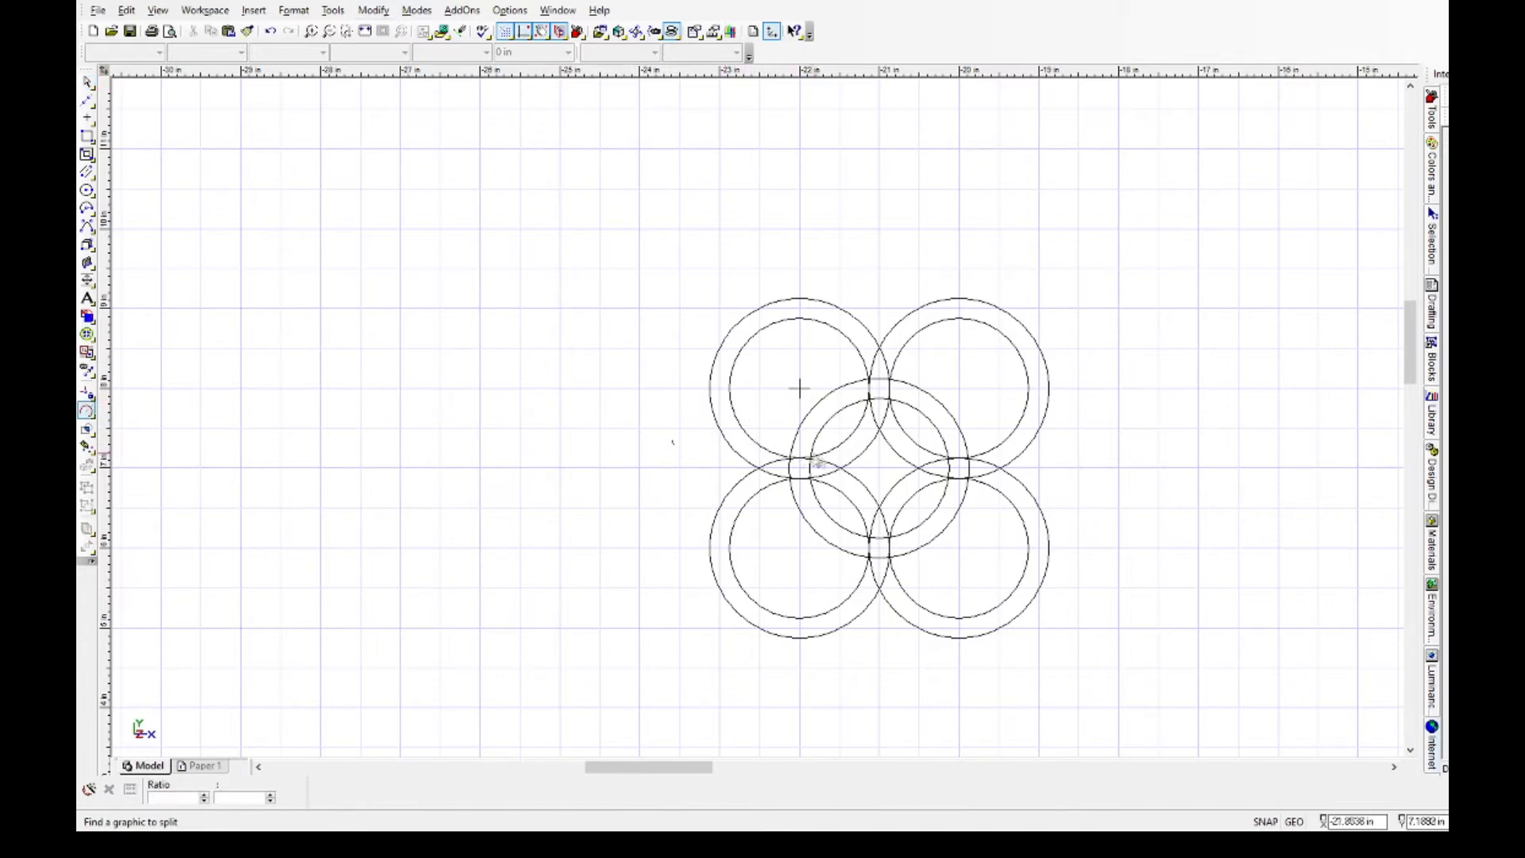
click(863, 458)
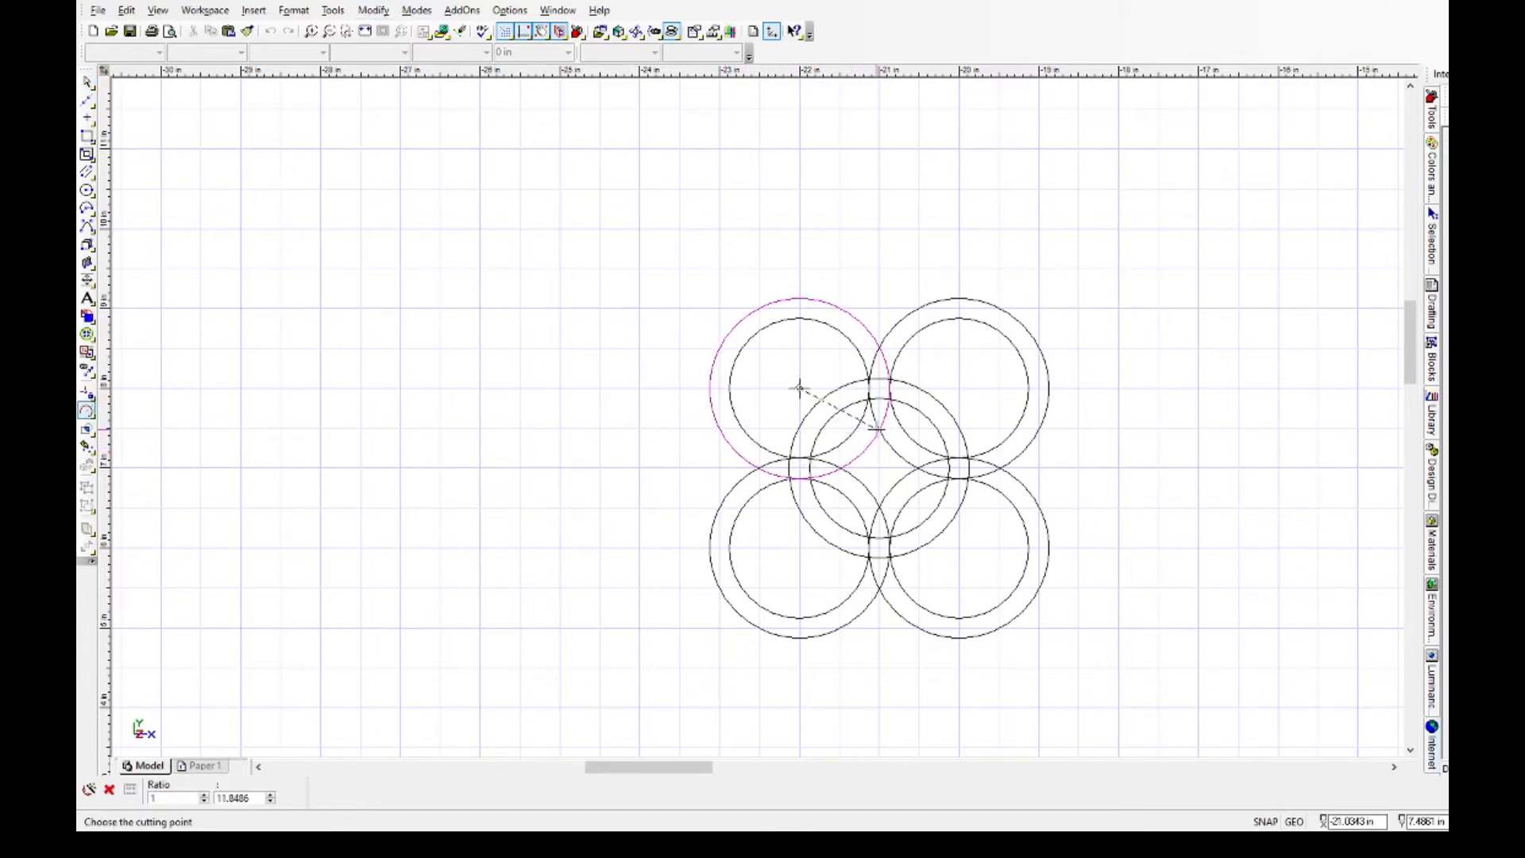
click(879, 429)
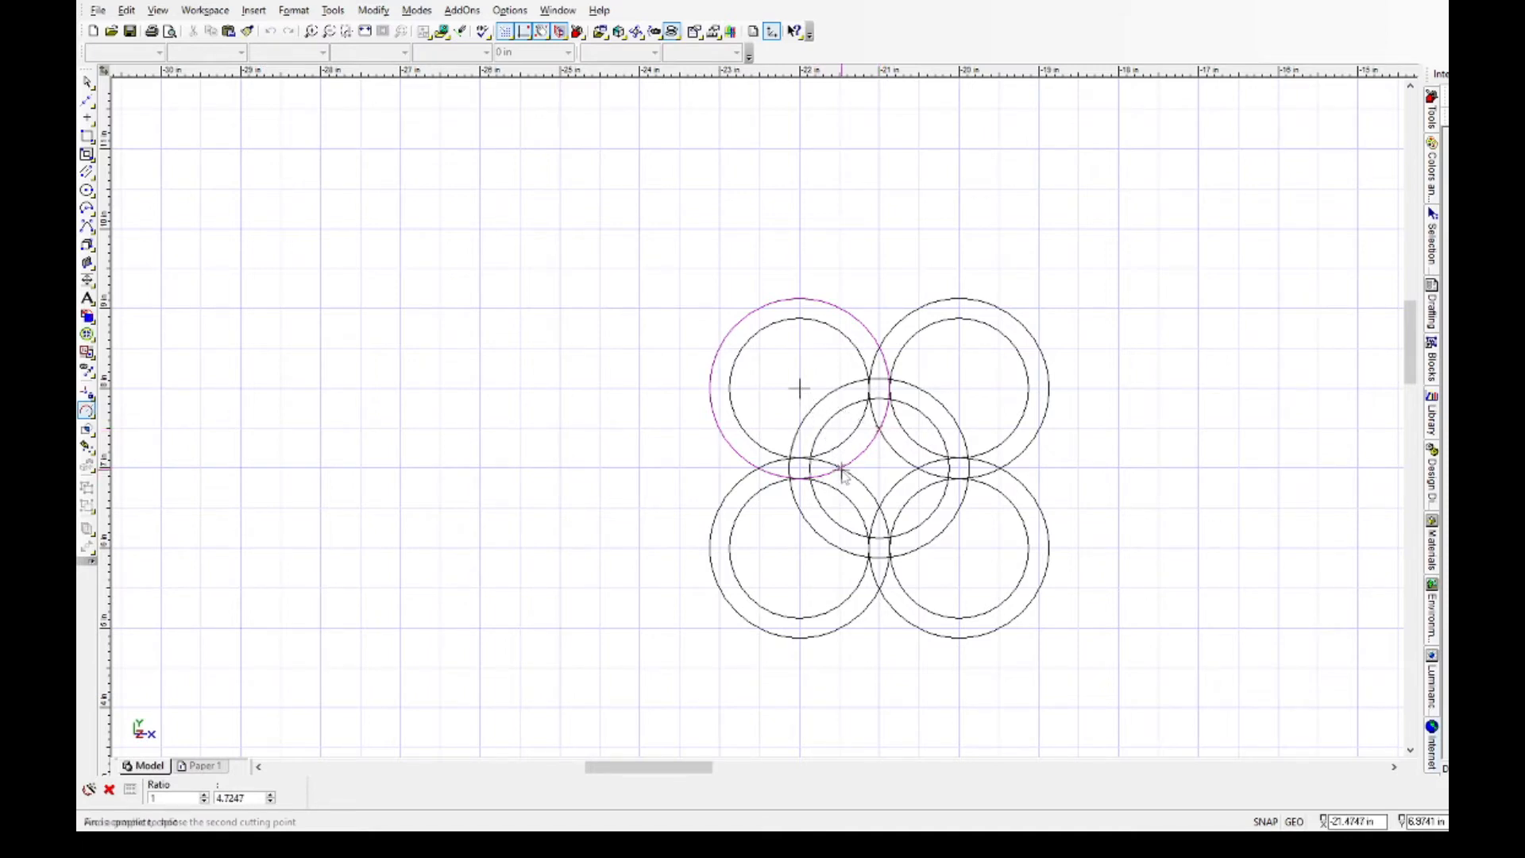
click(871, 493)
click(840, 469)
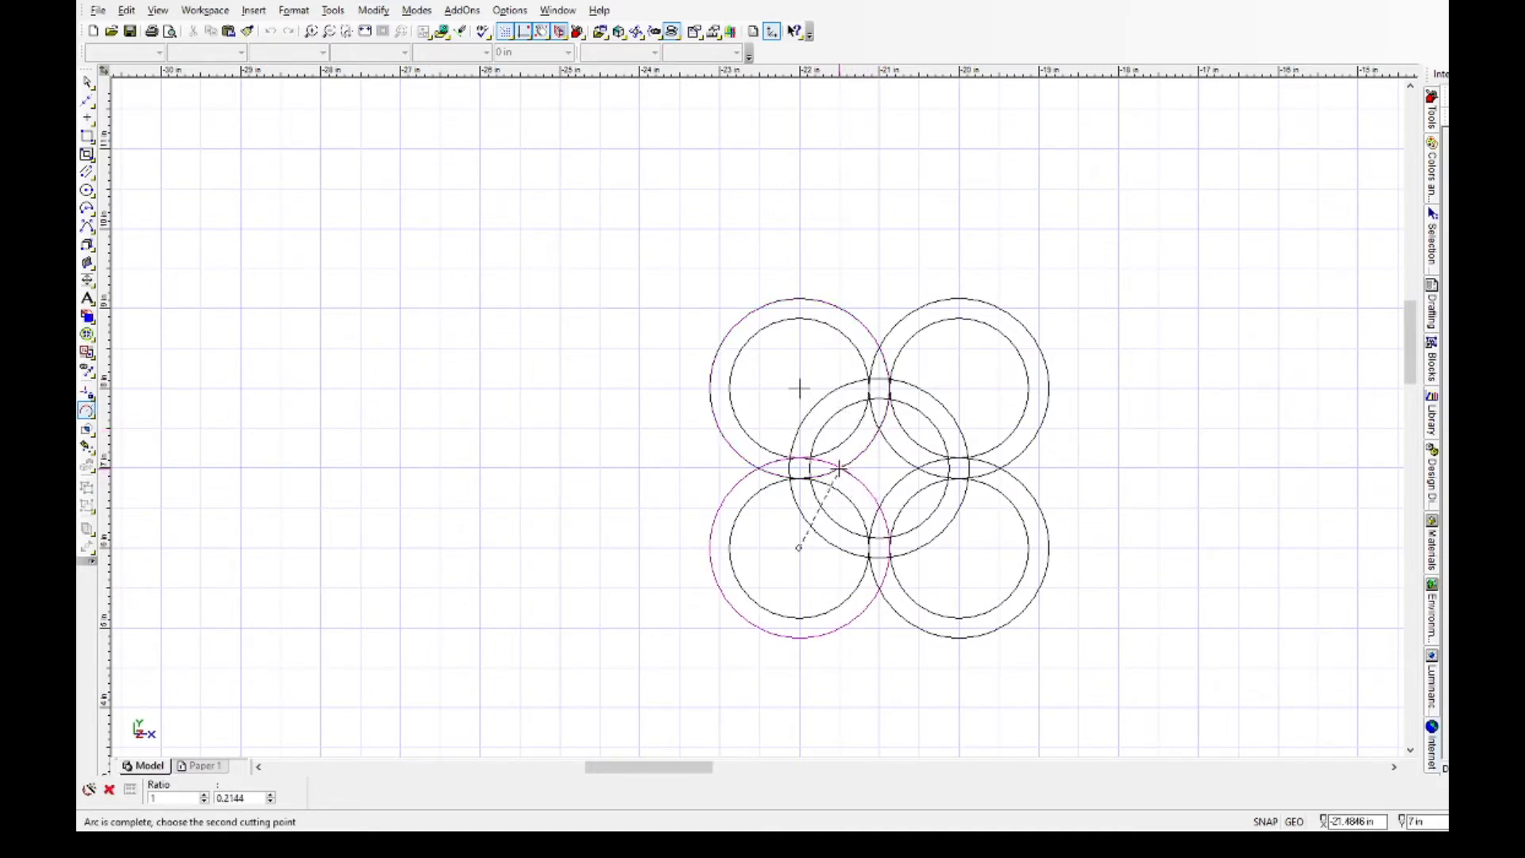
click(880, 508)
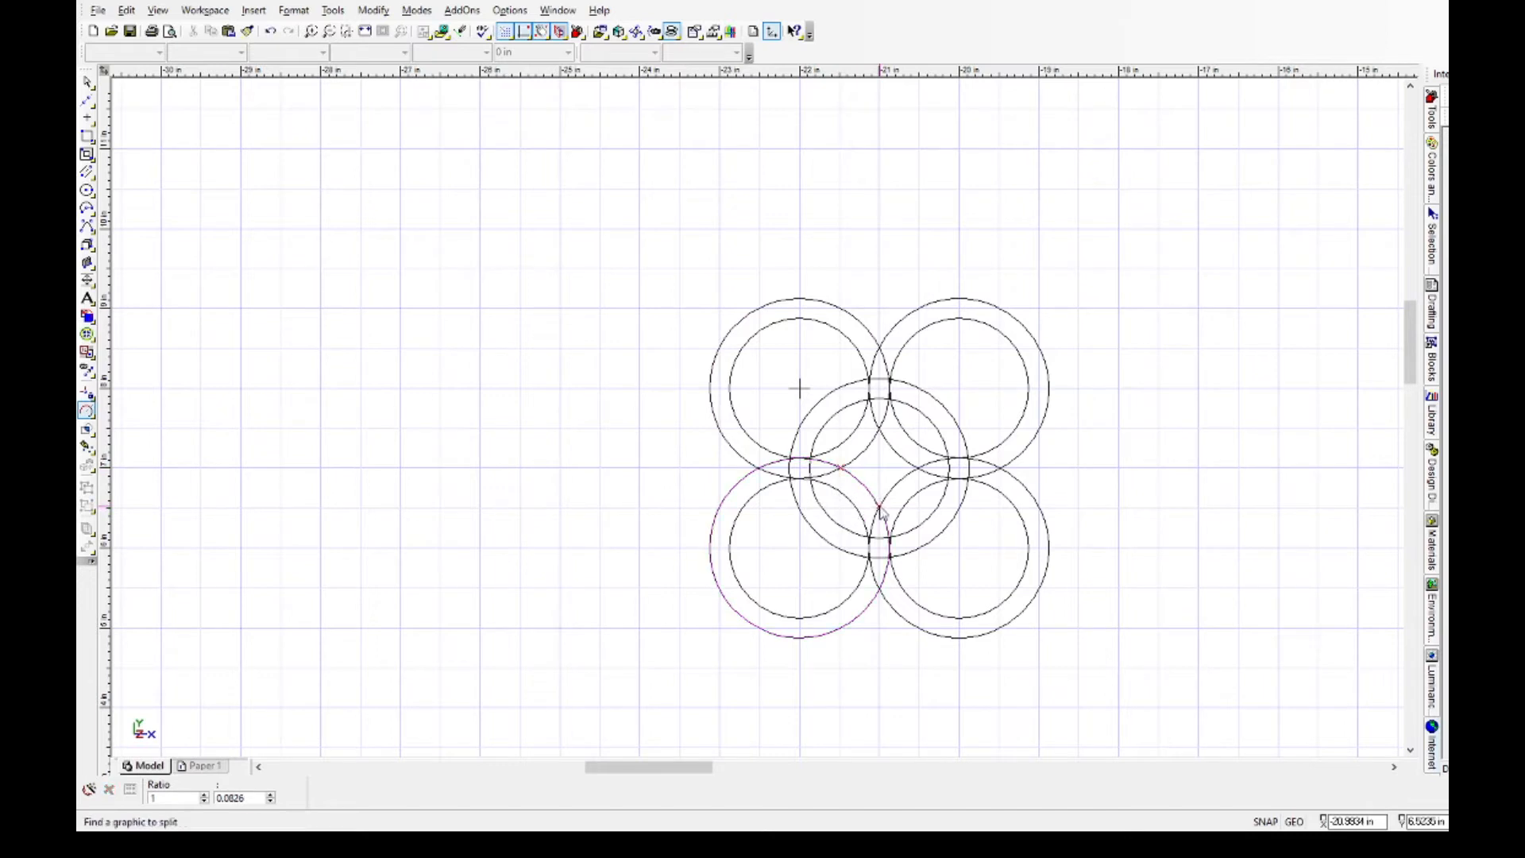
click(901, 488)
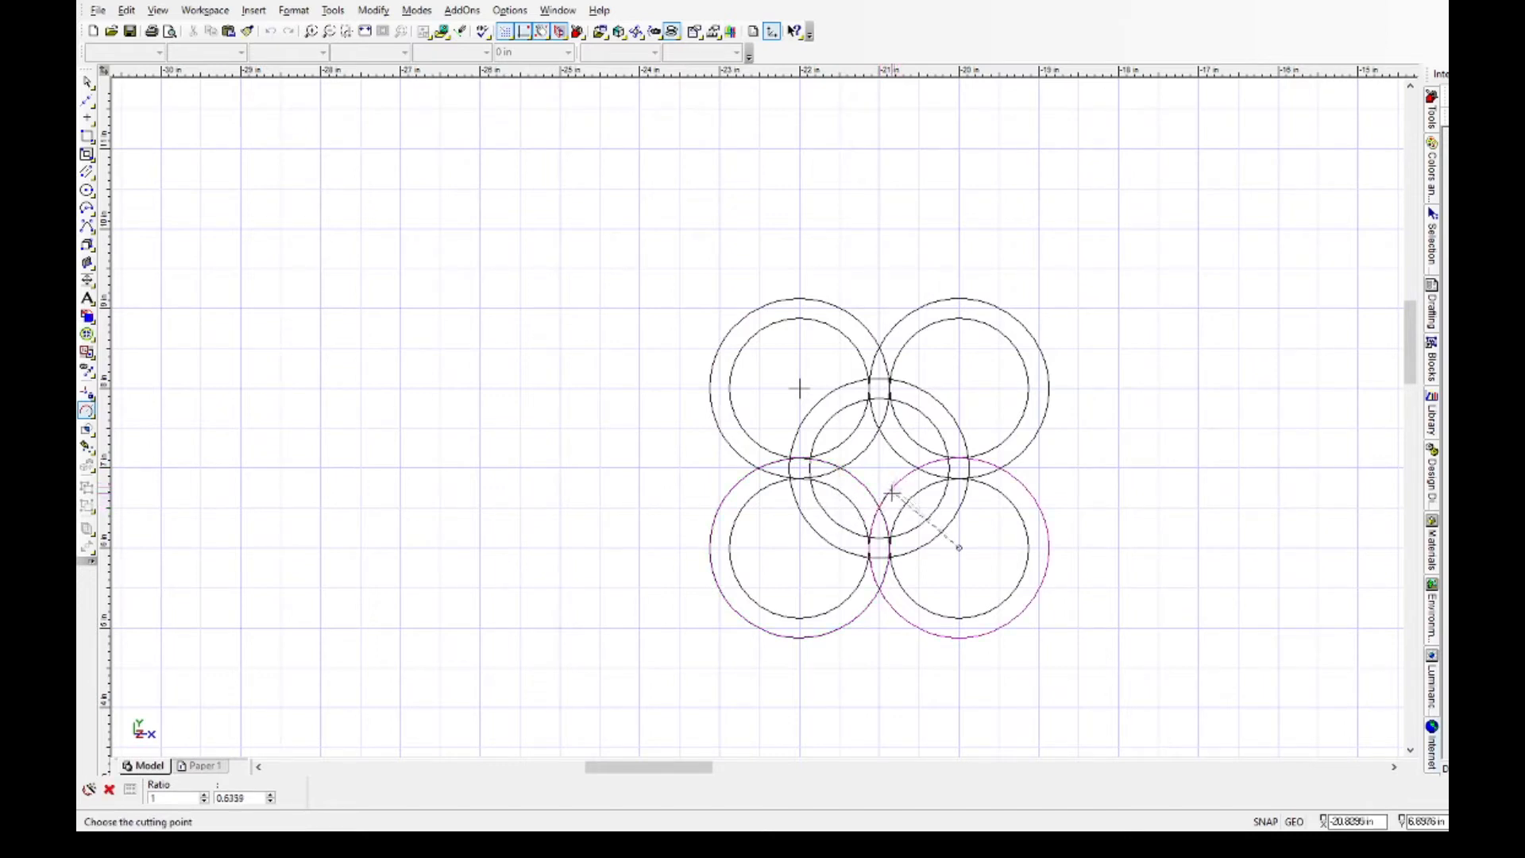
click(879, 507)
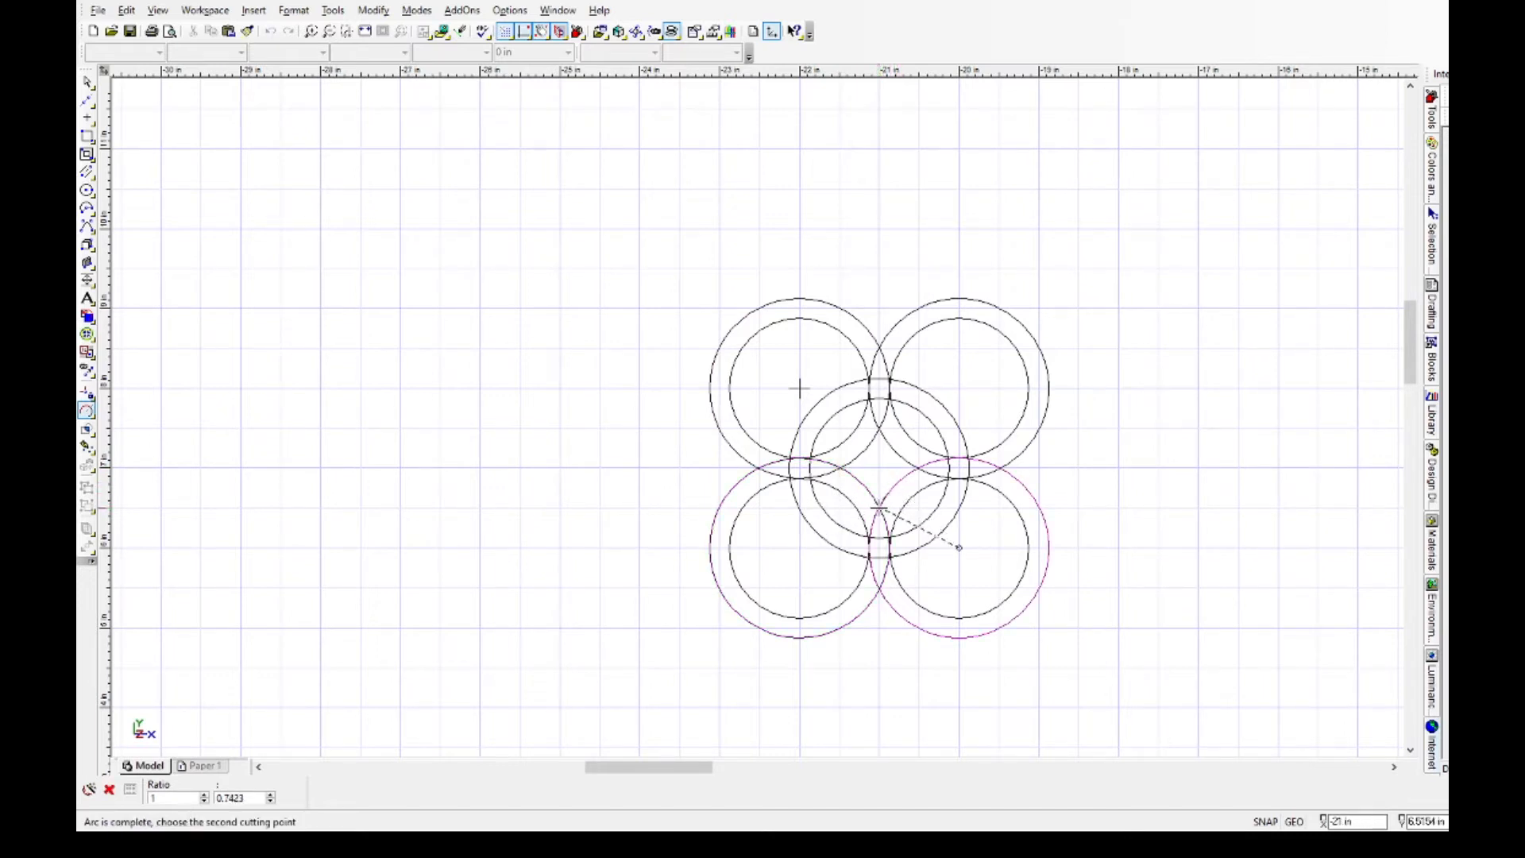
click(918, 472)
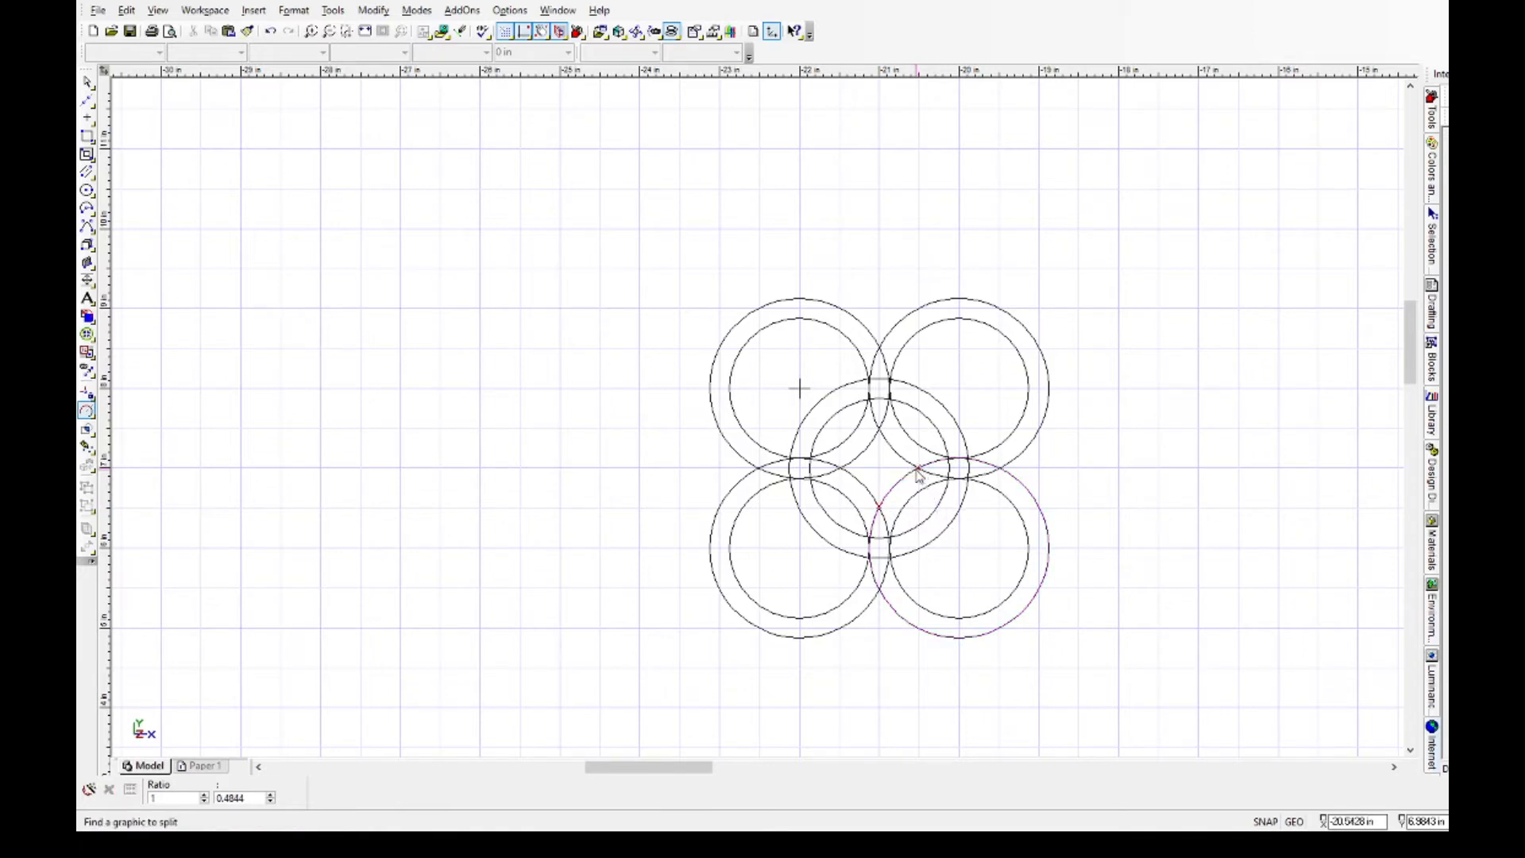
Split the upper-right outer circle where it crosses the upper-left and lower-right outer circles inside the middle ring.
click(887, 441)
click(876, 429)
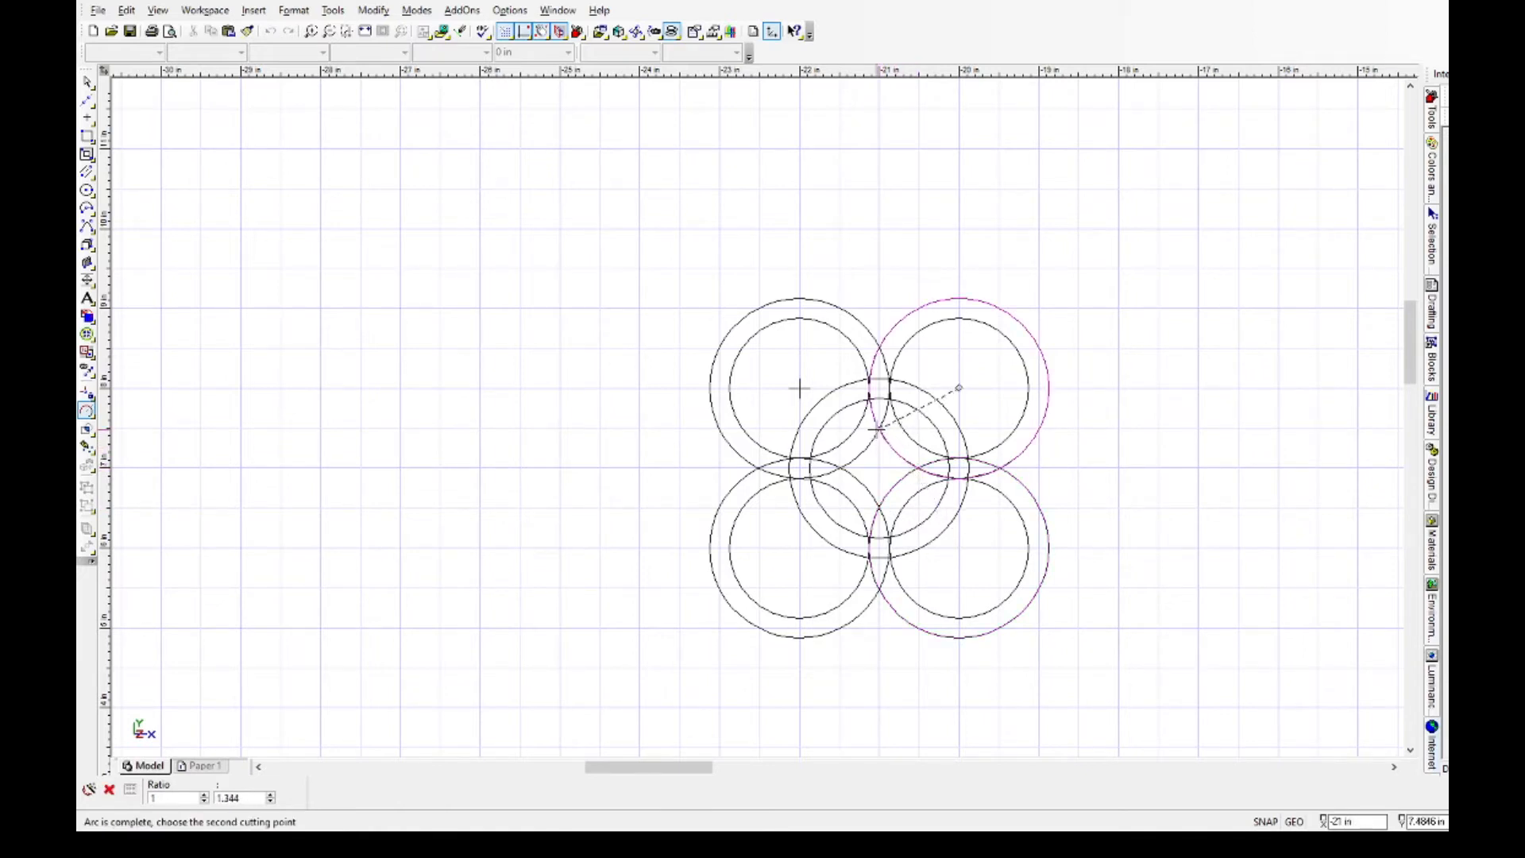
click(911, 476)
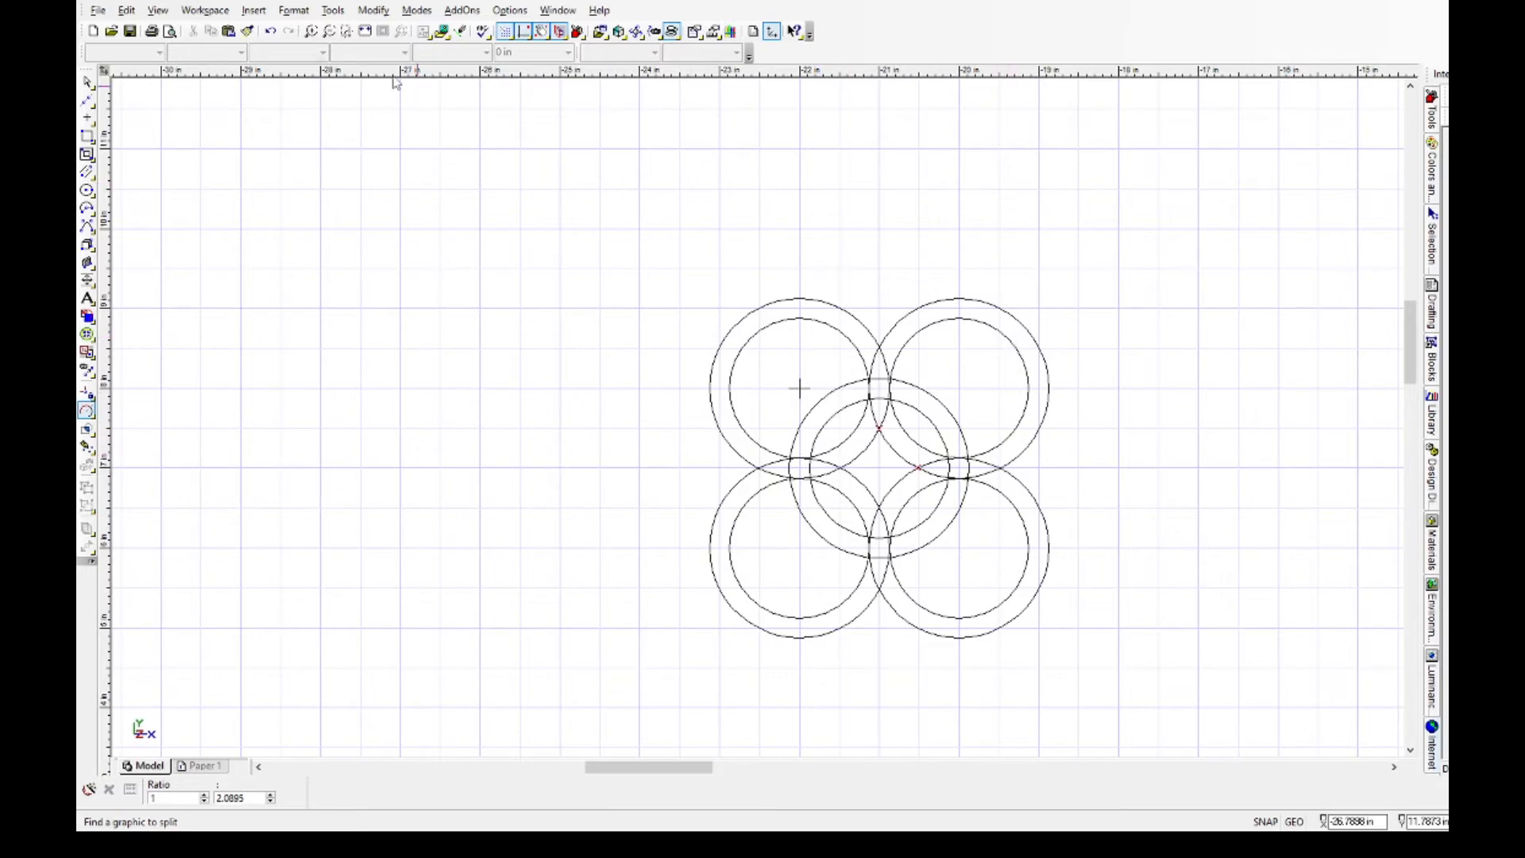
Delete the remaining outer arcs and the inner circles of the upper-right, lower-right and lower-left pairs, keeping the star's curved sides.
click(87, 81)
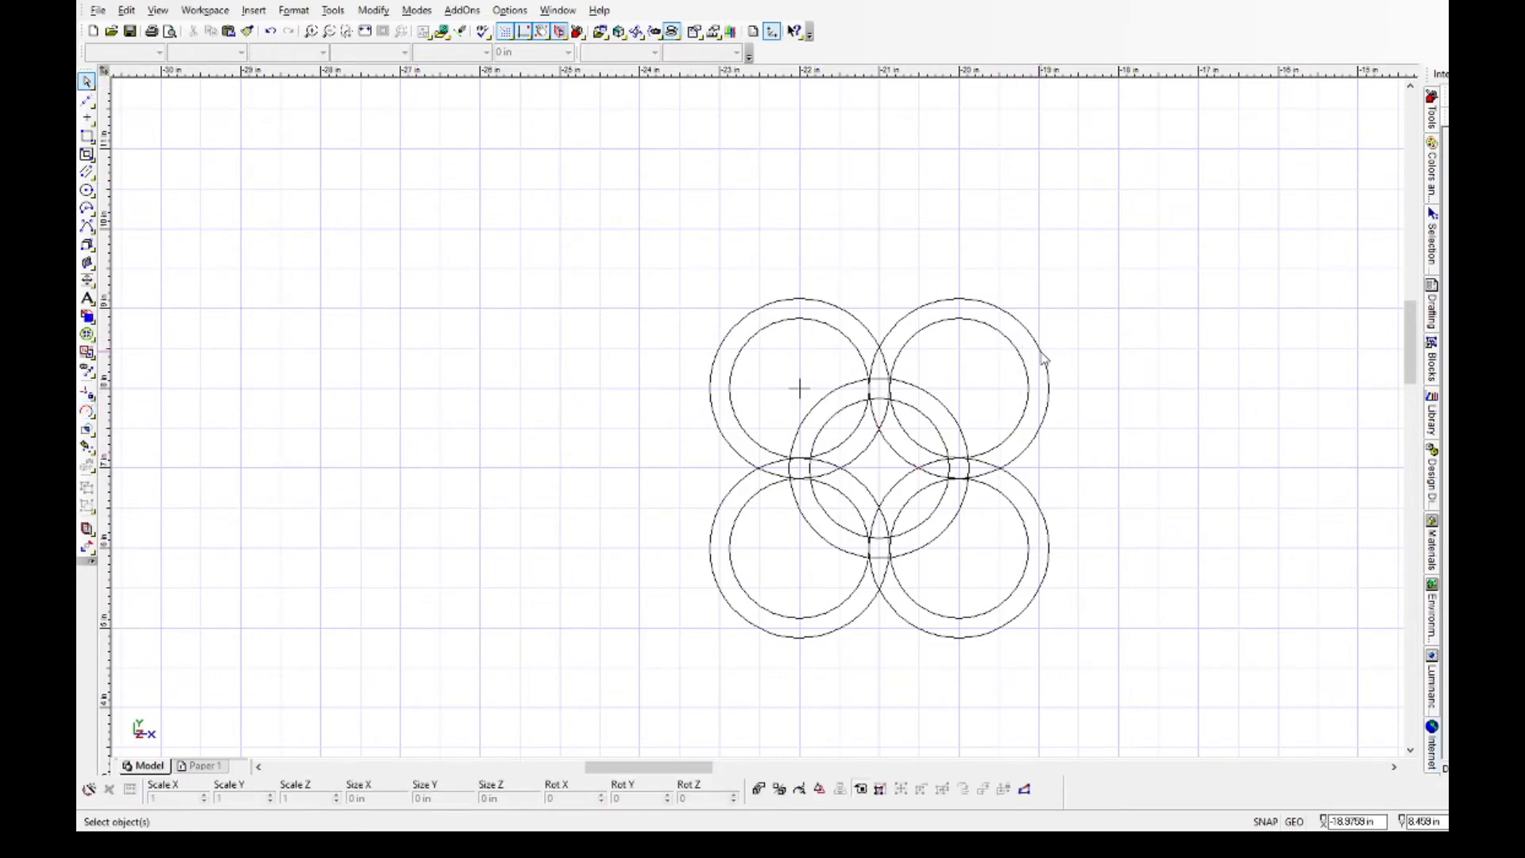
click(1043, 359)
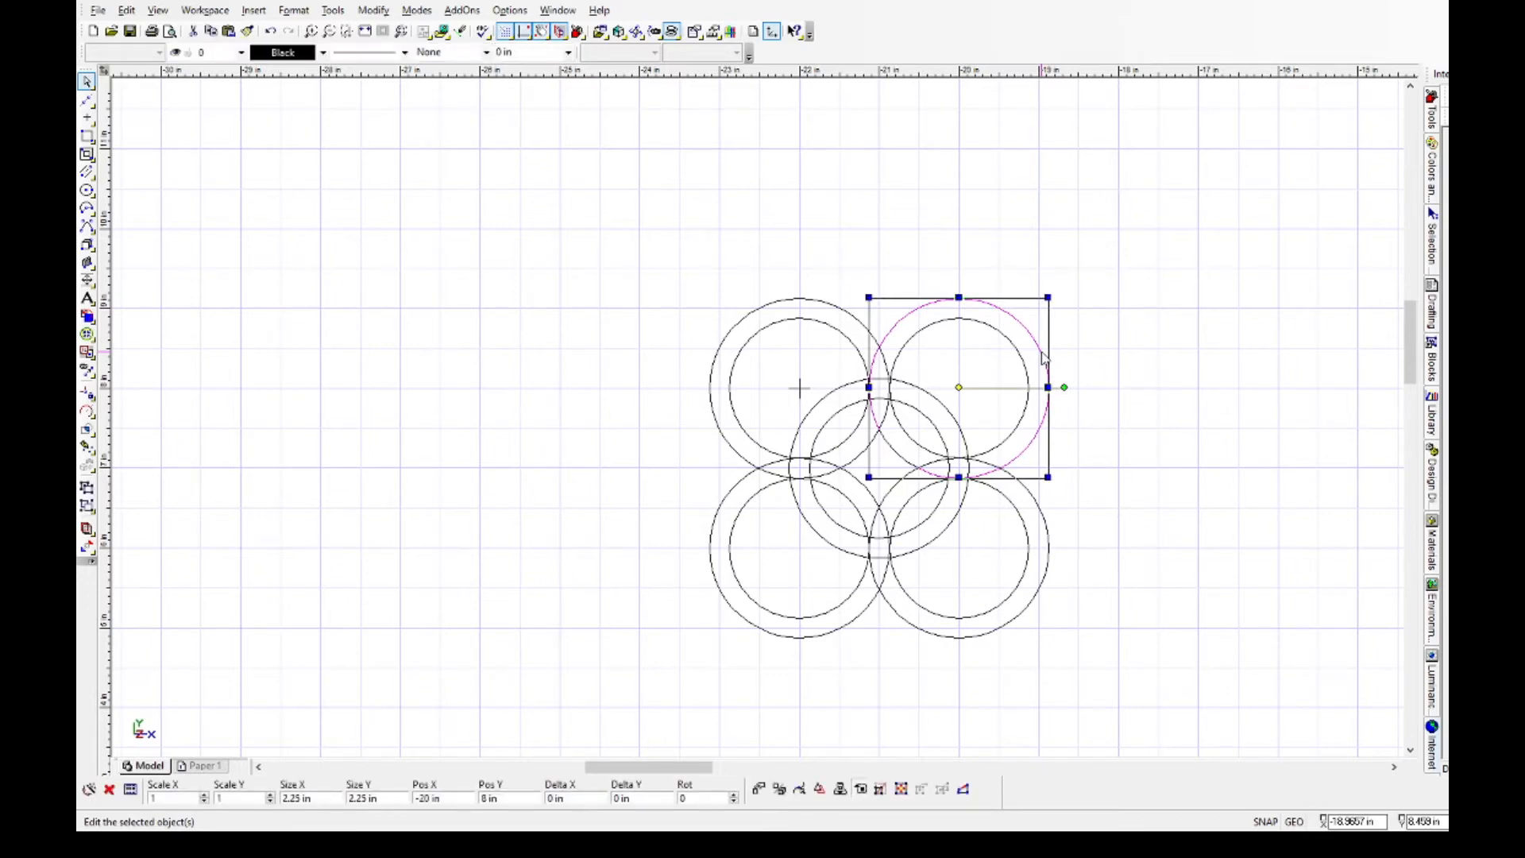
key(Delete)
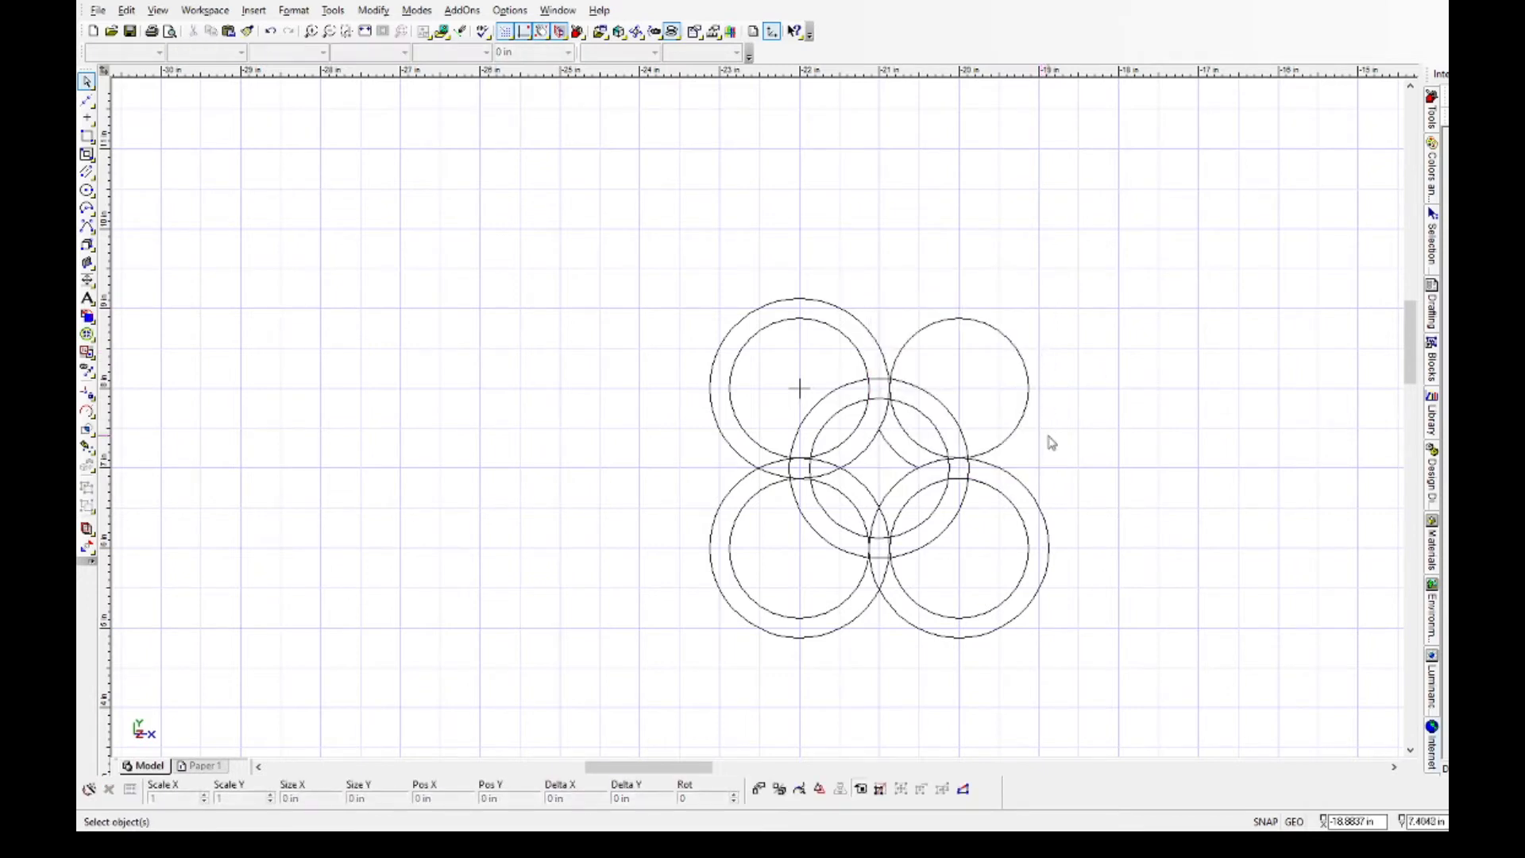
click(1008, 445)
key(Delete)
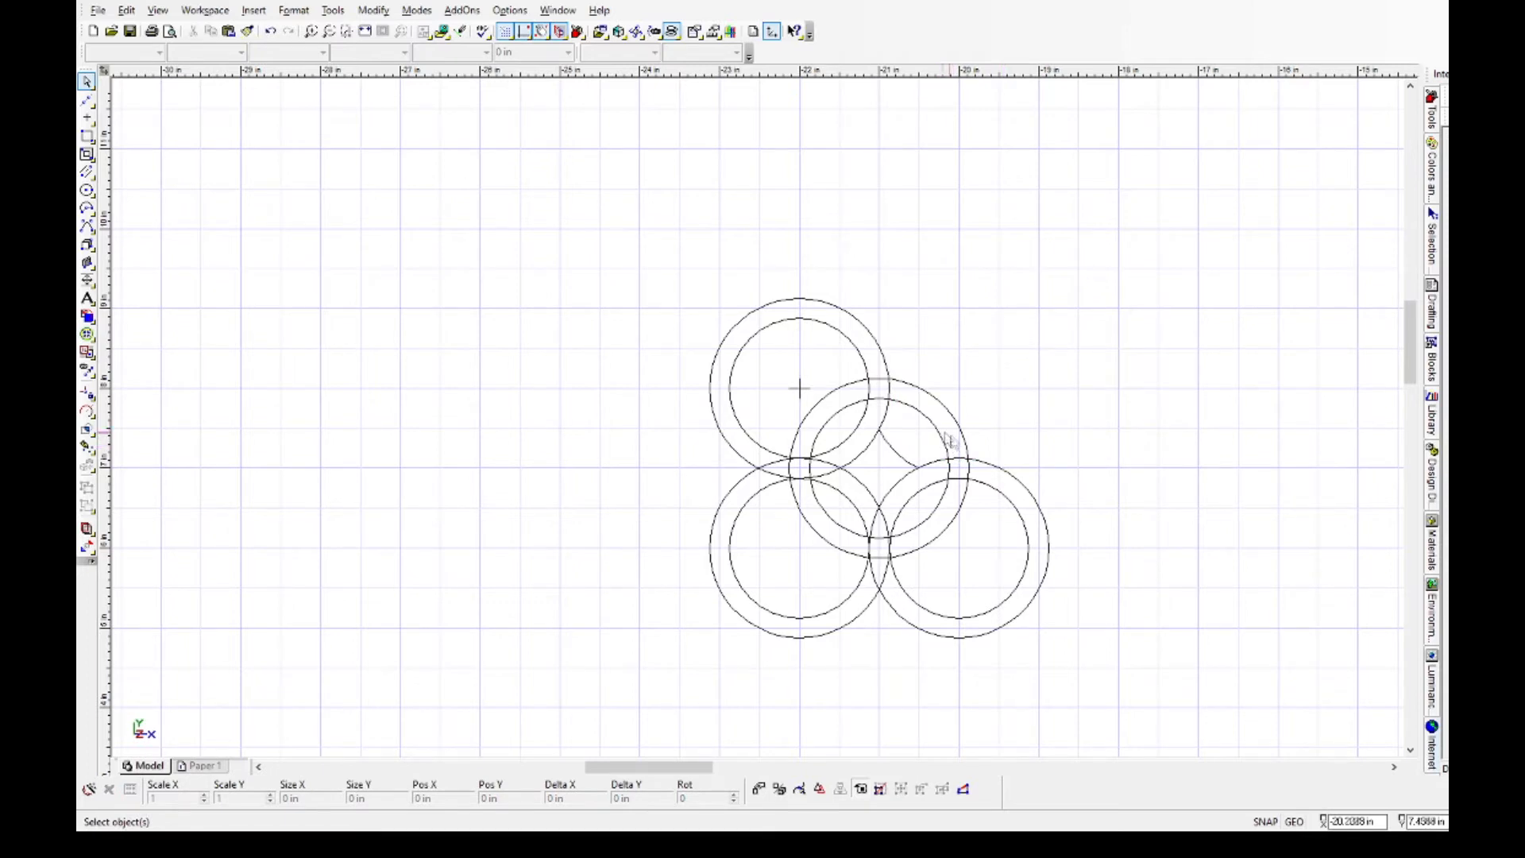
click(1026, 622)
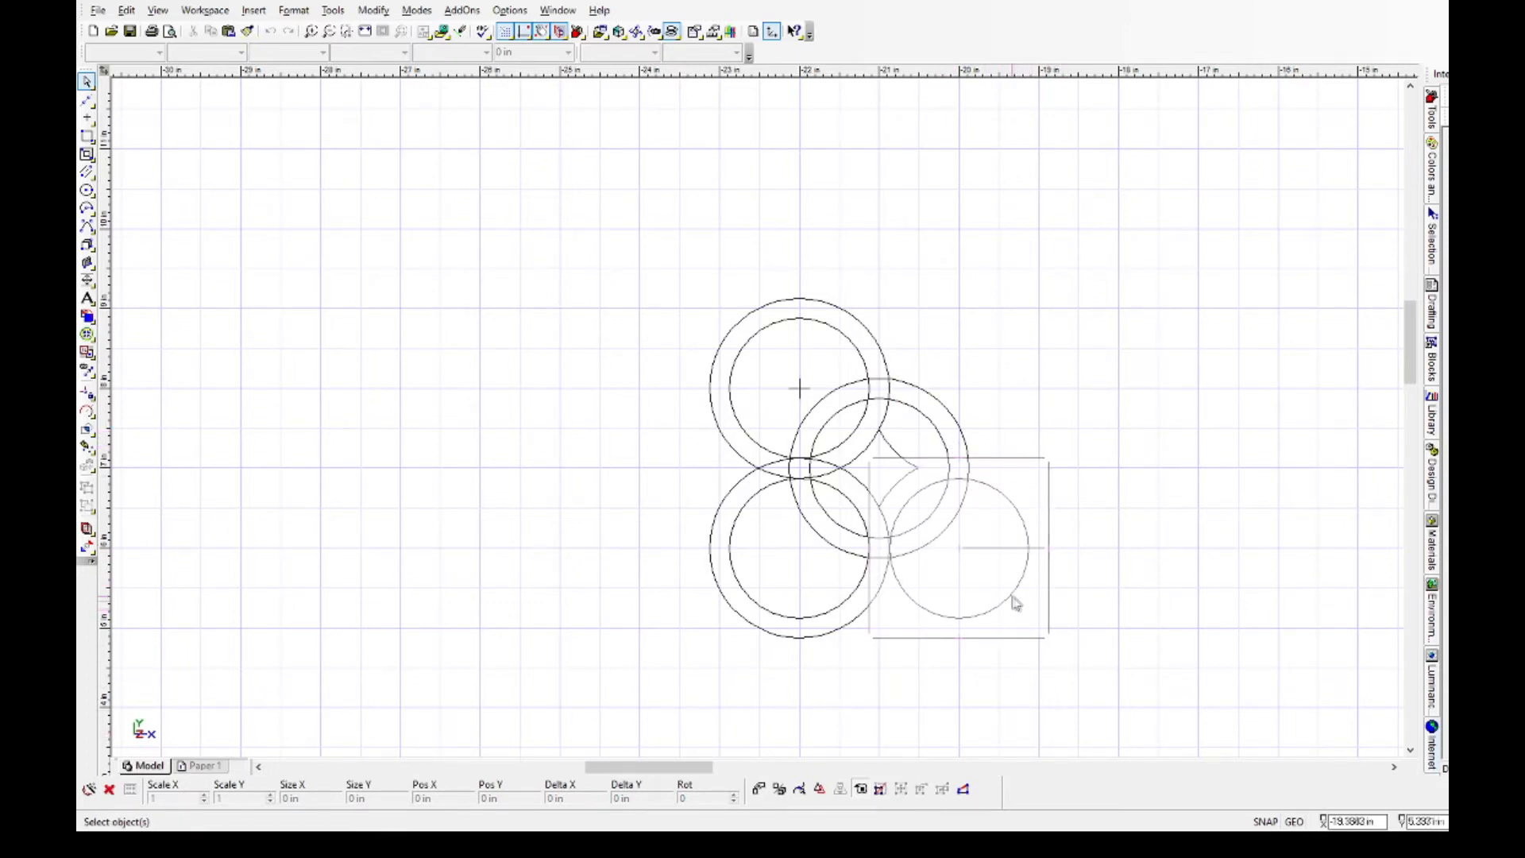
key(Delete)
click(823, 631)
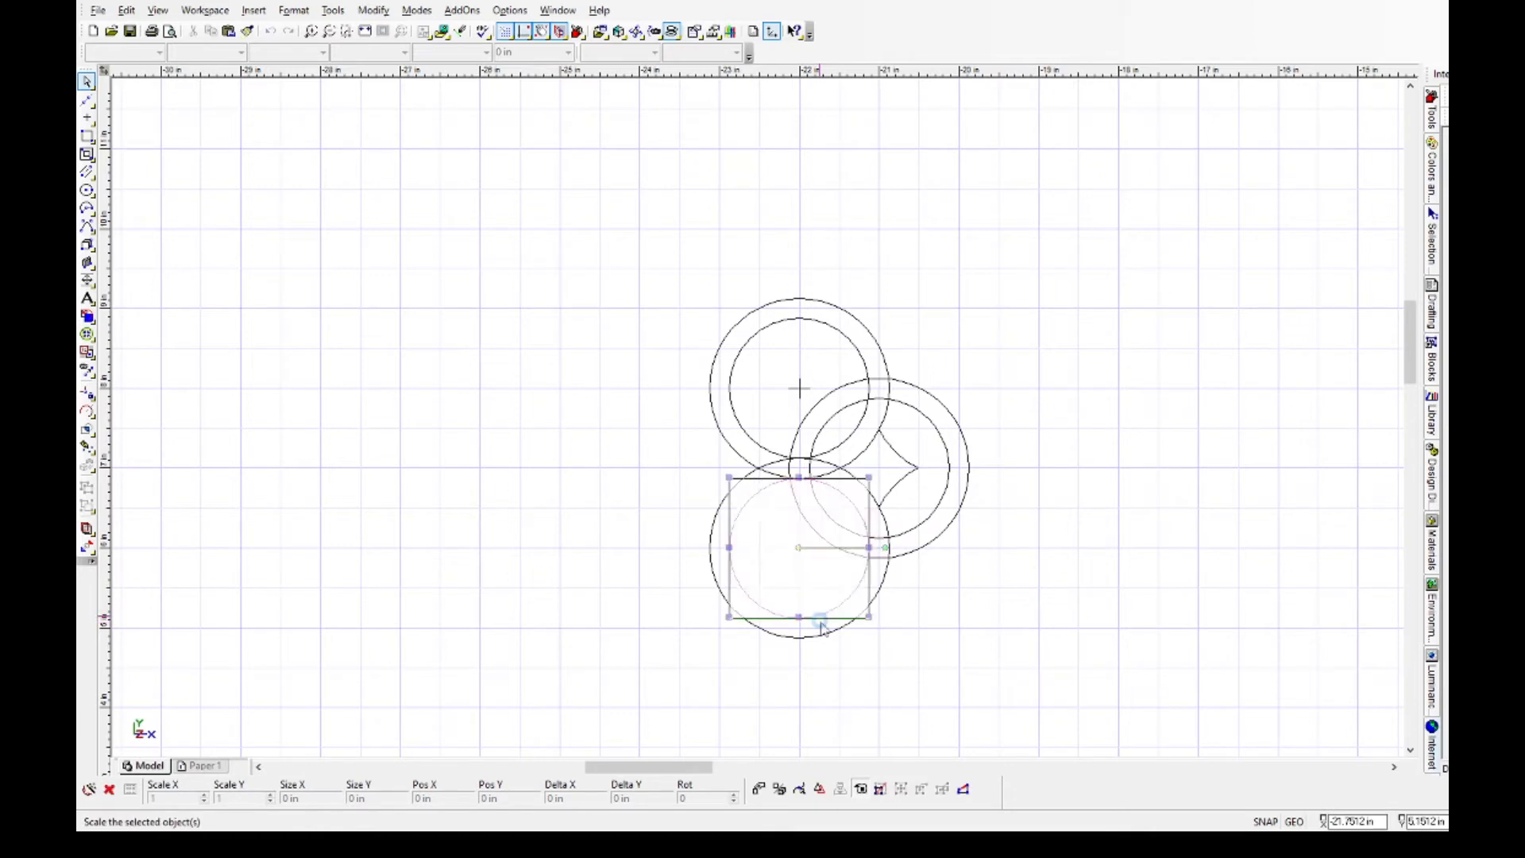
key(Delete)
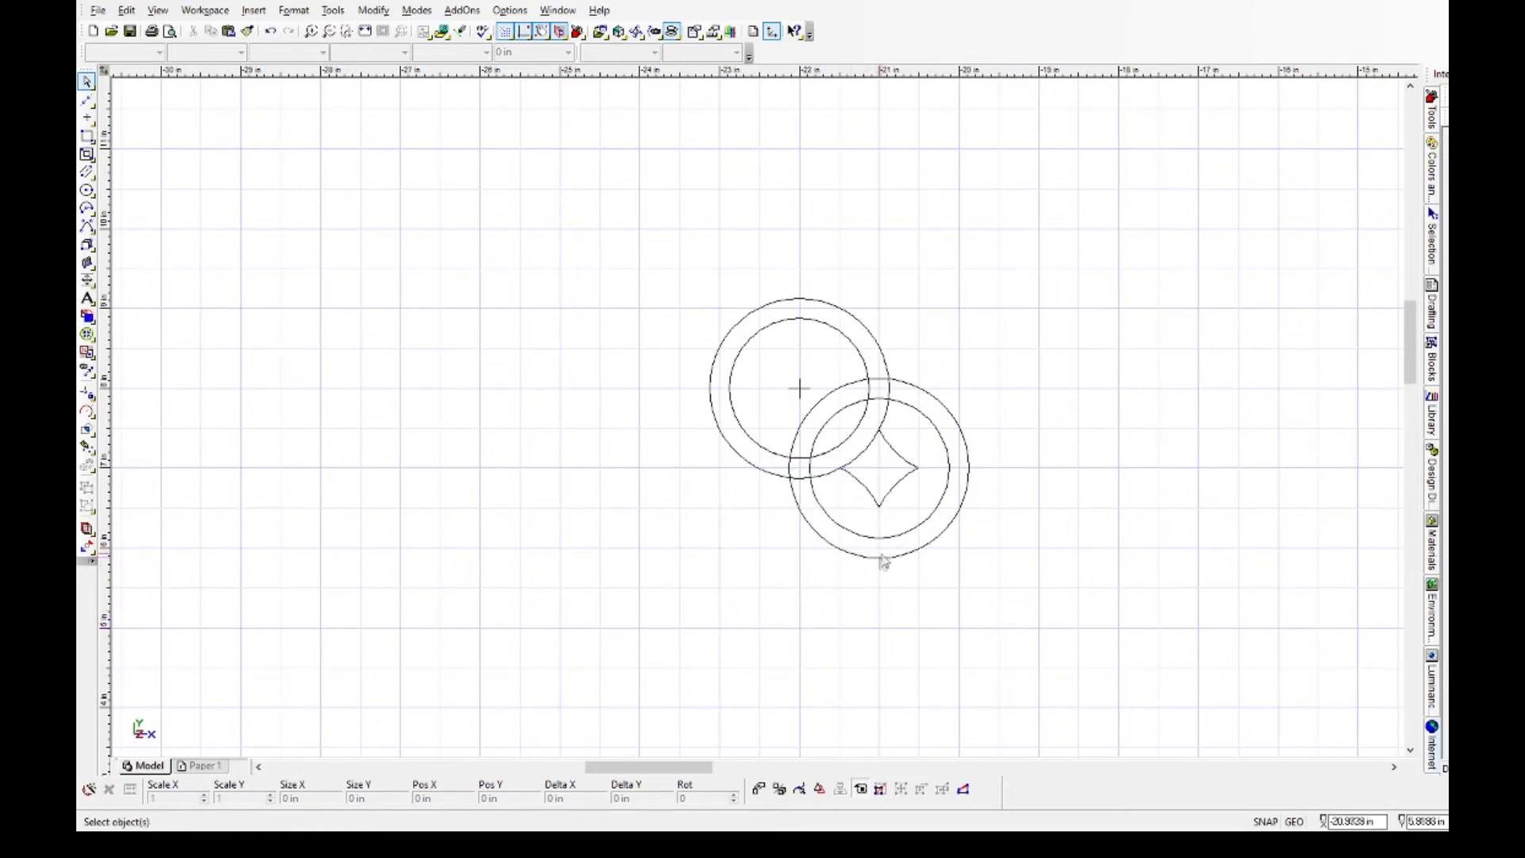
Delete the middle pair's outer circle and the upper-left pair's remaining outer arc, keeping the four-pointed star.
click(820, 406)
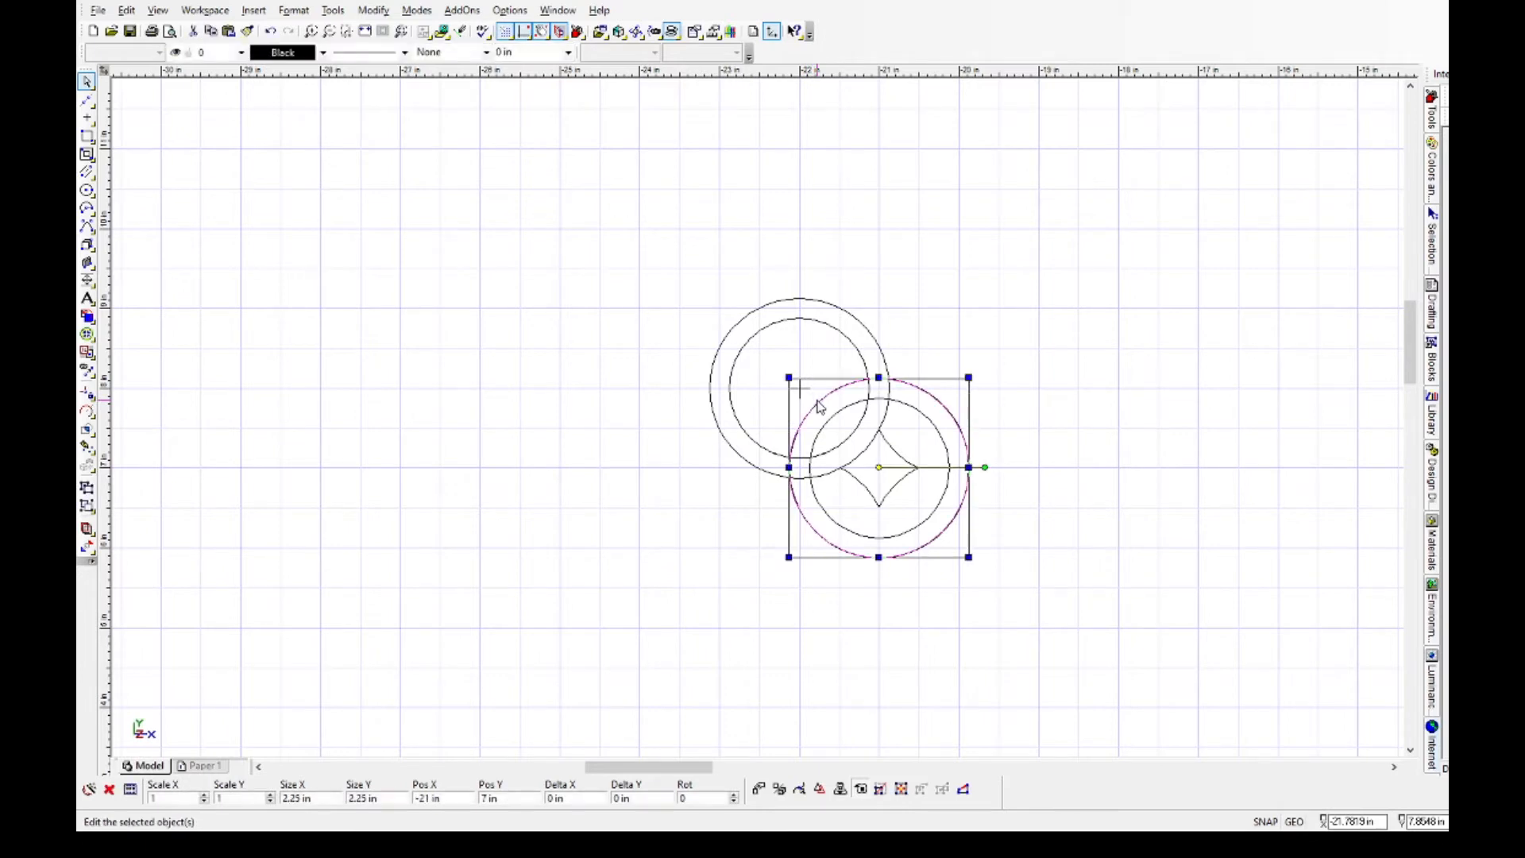
key(Delete)
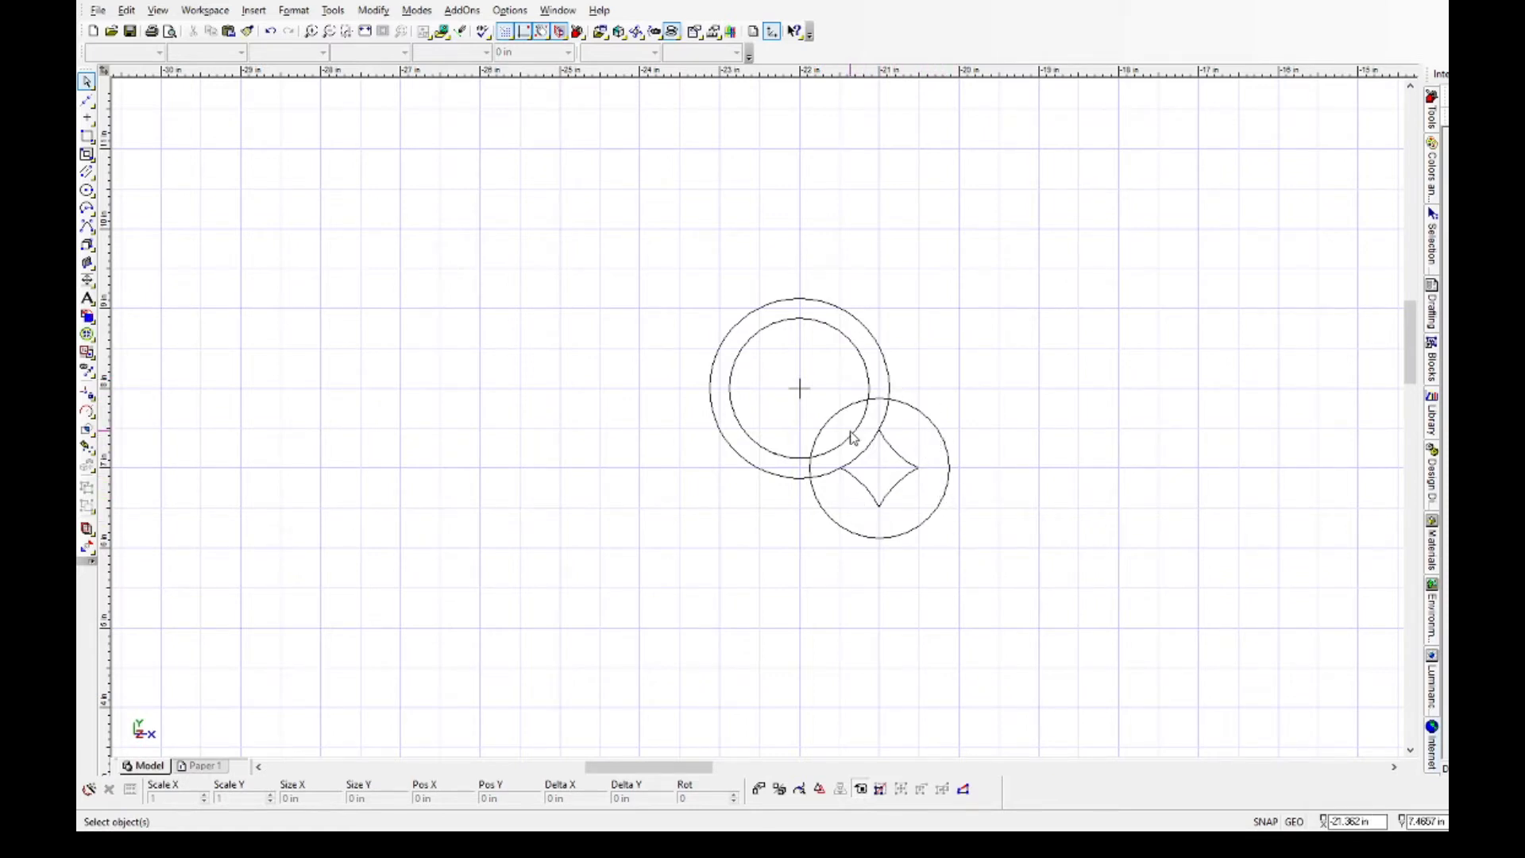
click(887, 358)
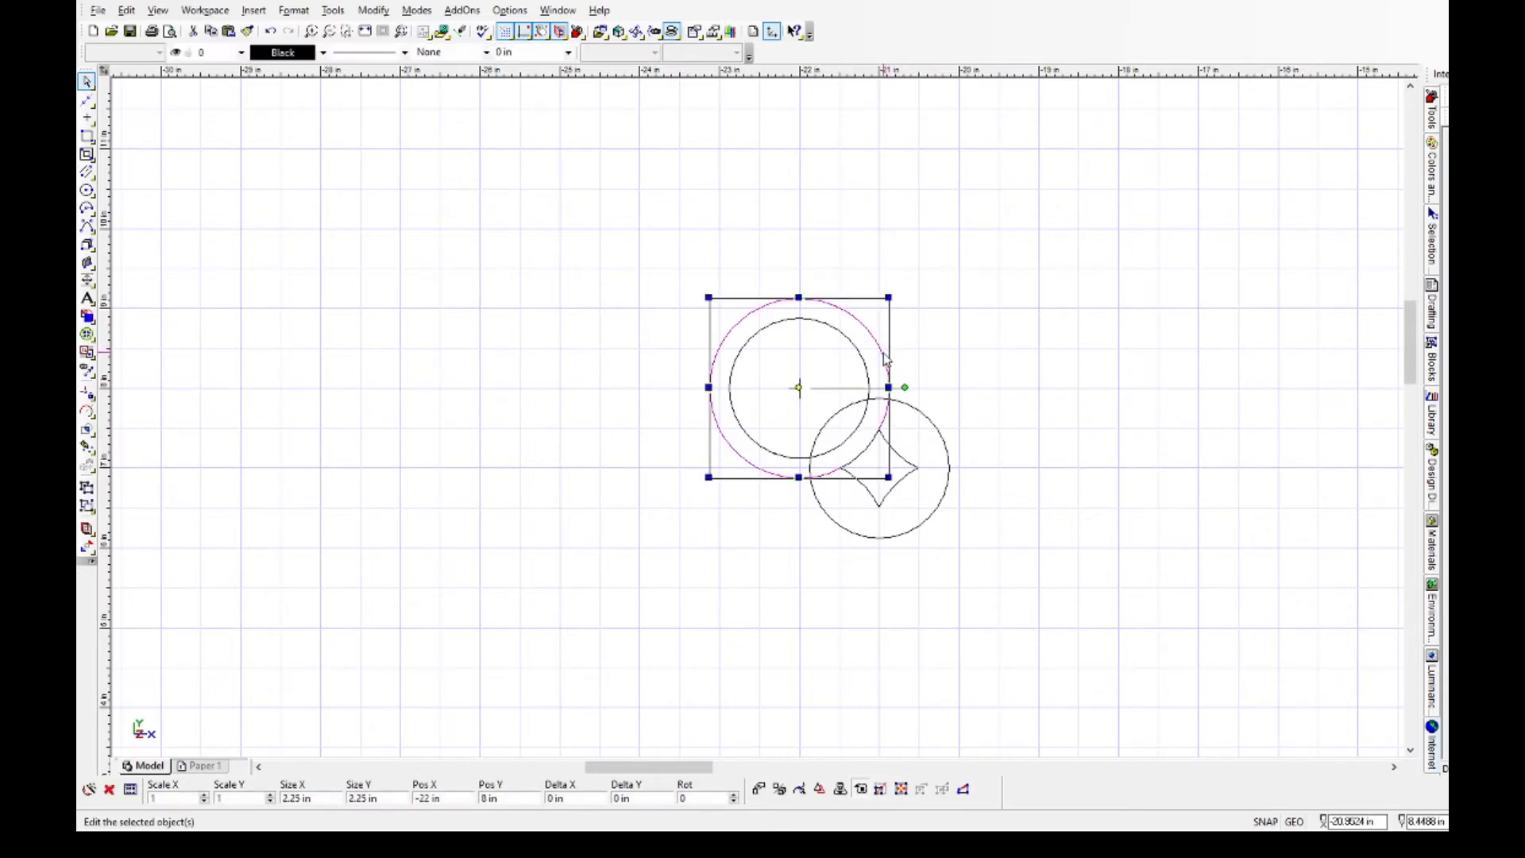
key(Delete)
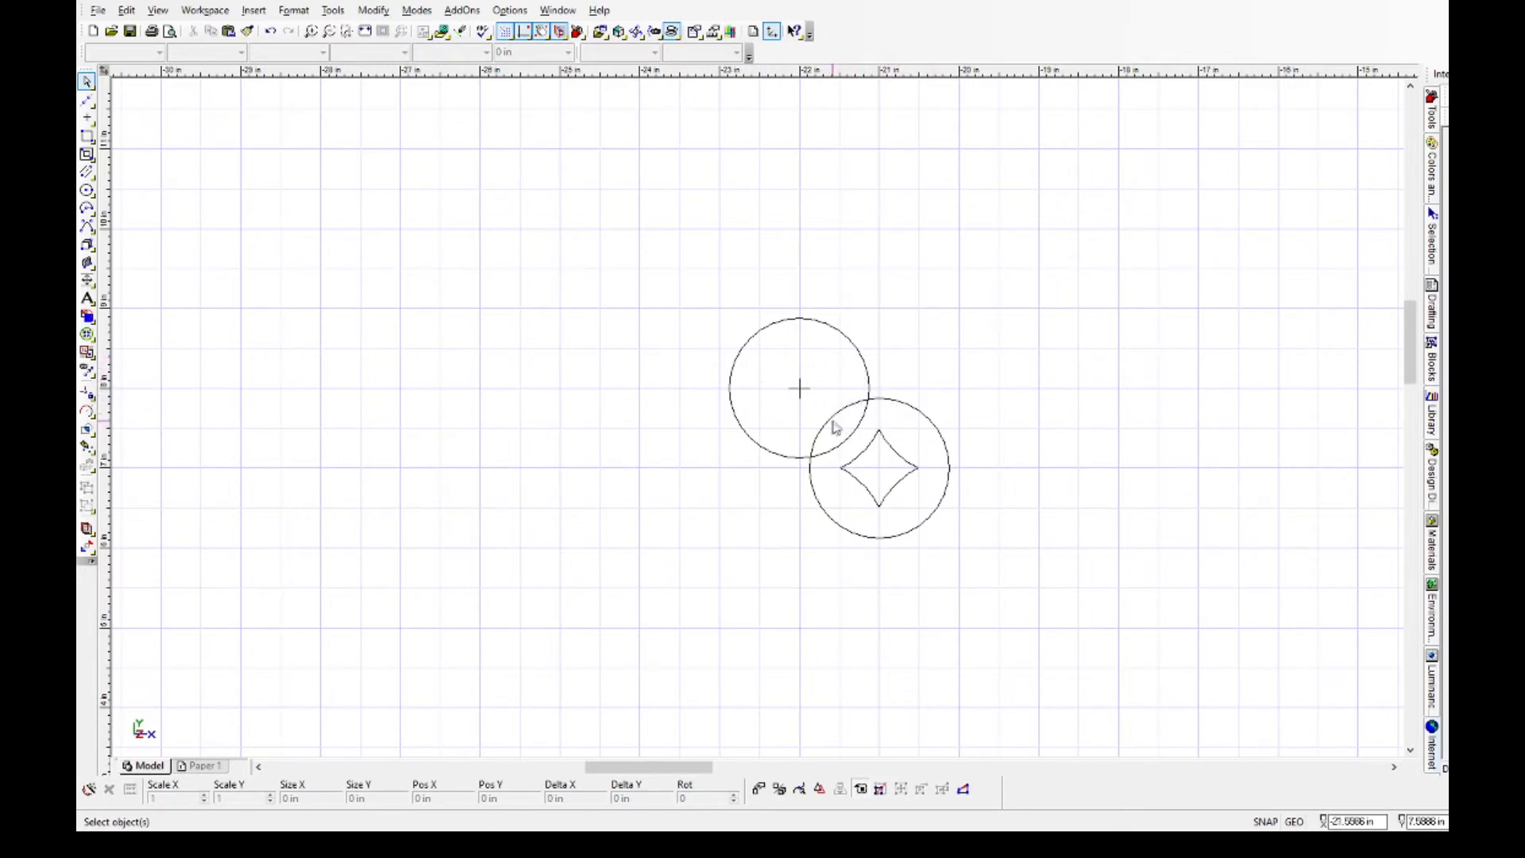
Split the two remaining inner circles at both points where they cross each other.
click(373, 11)
click(410, 159)
click(927, 416)
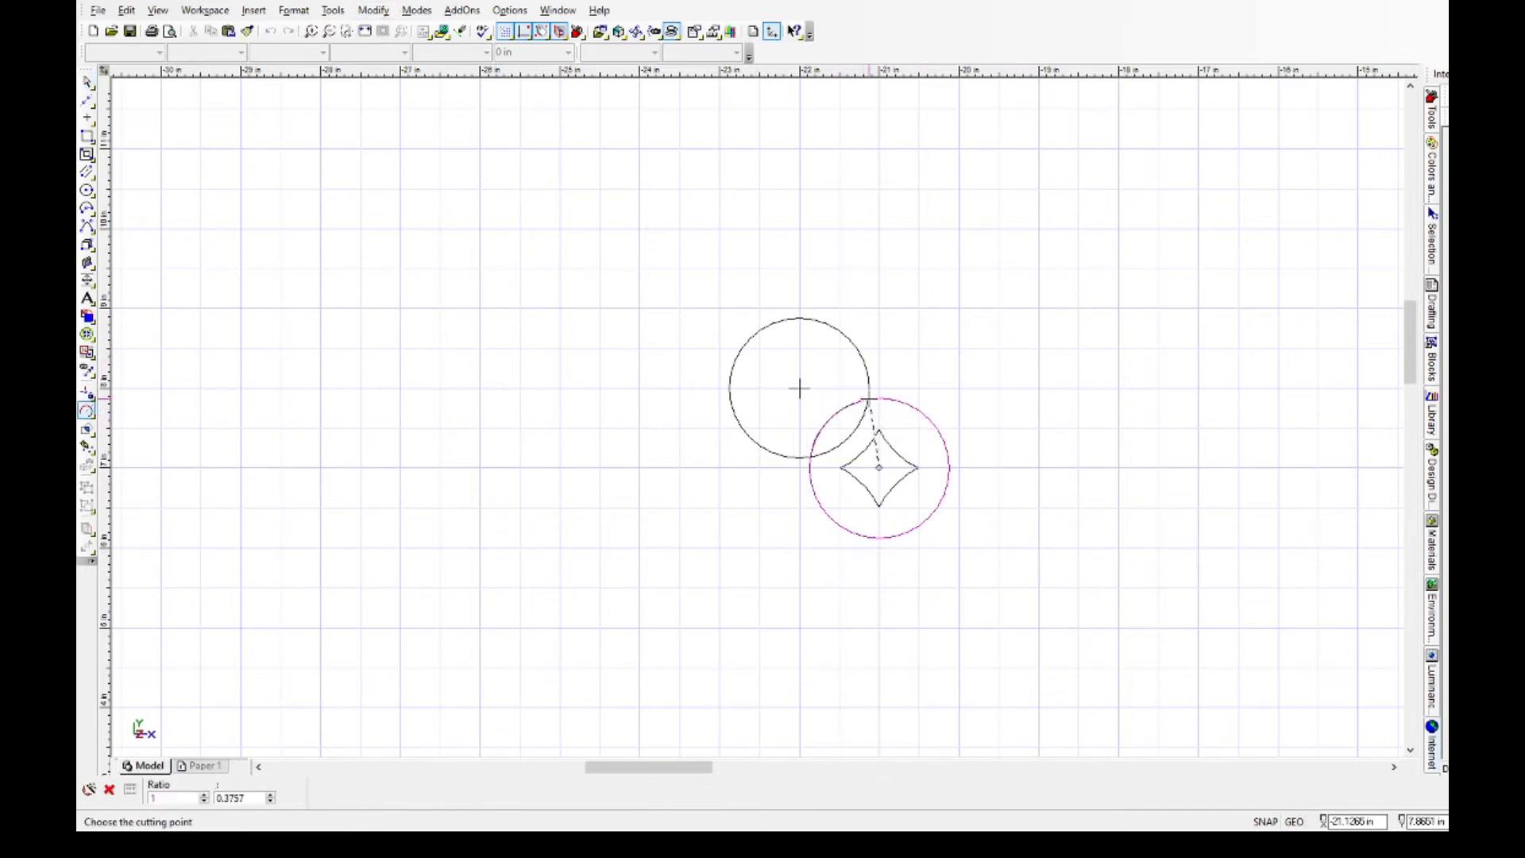
click(870, 400)
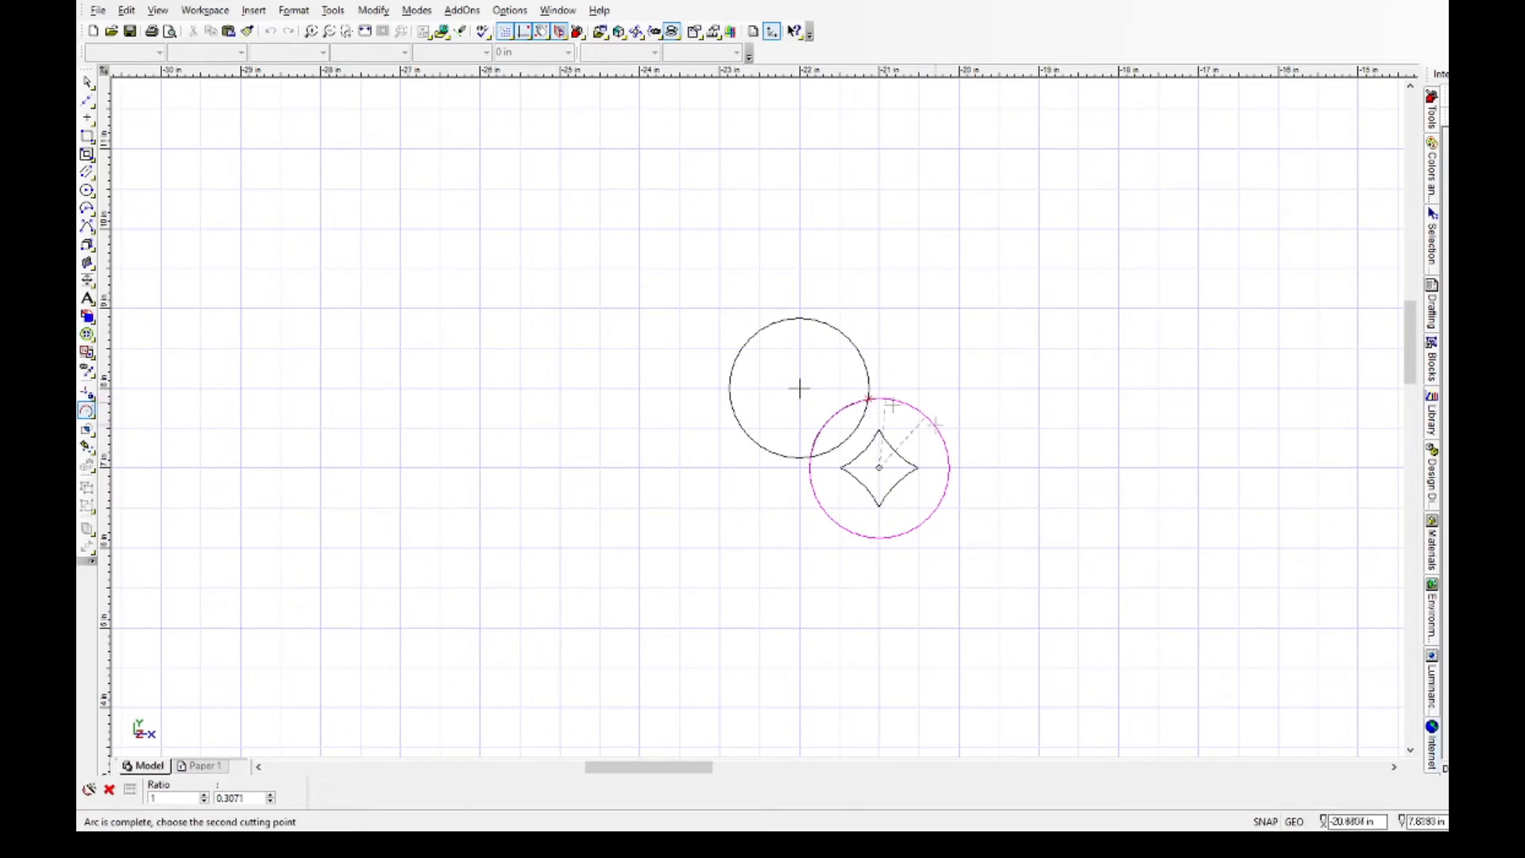
click(812, 458)
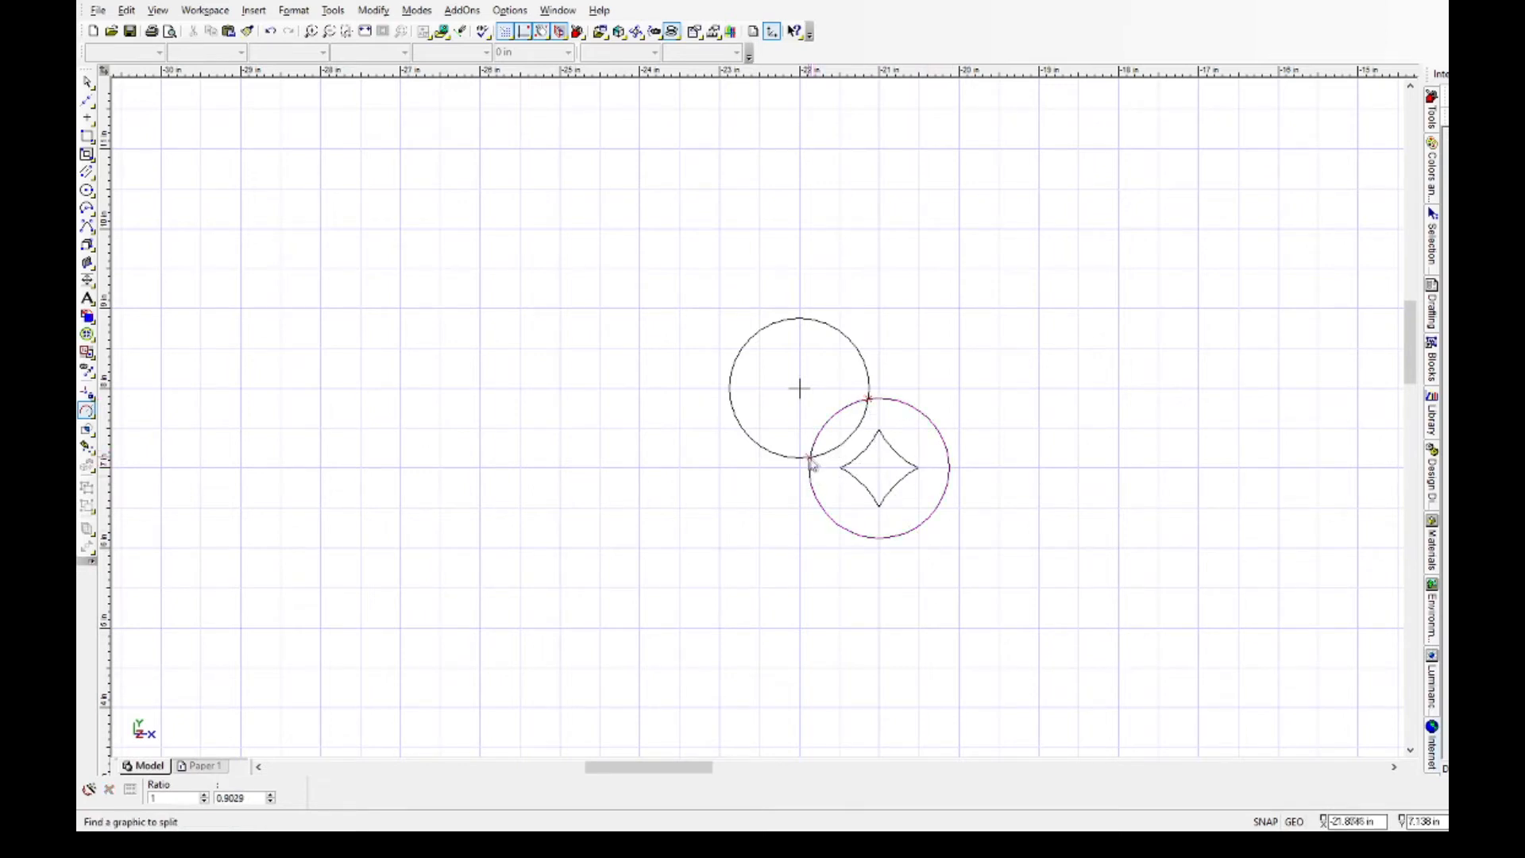
click(857, 346)
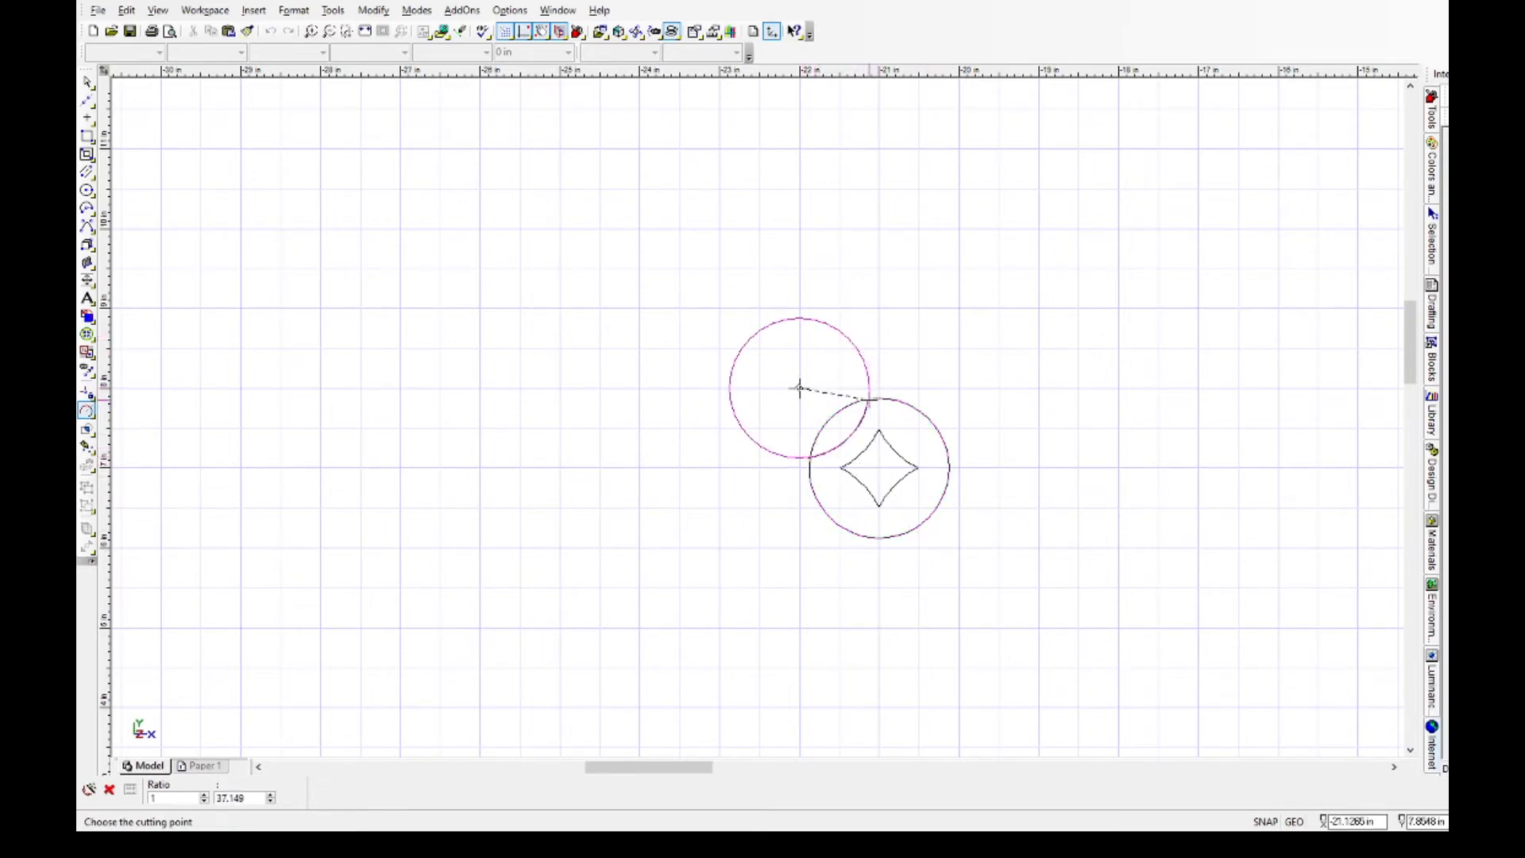
click(869, 399)
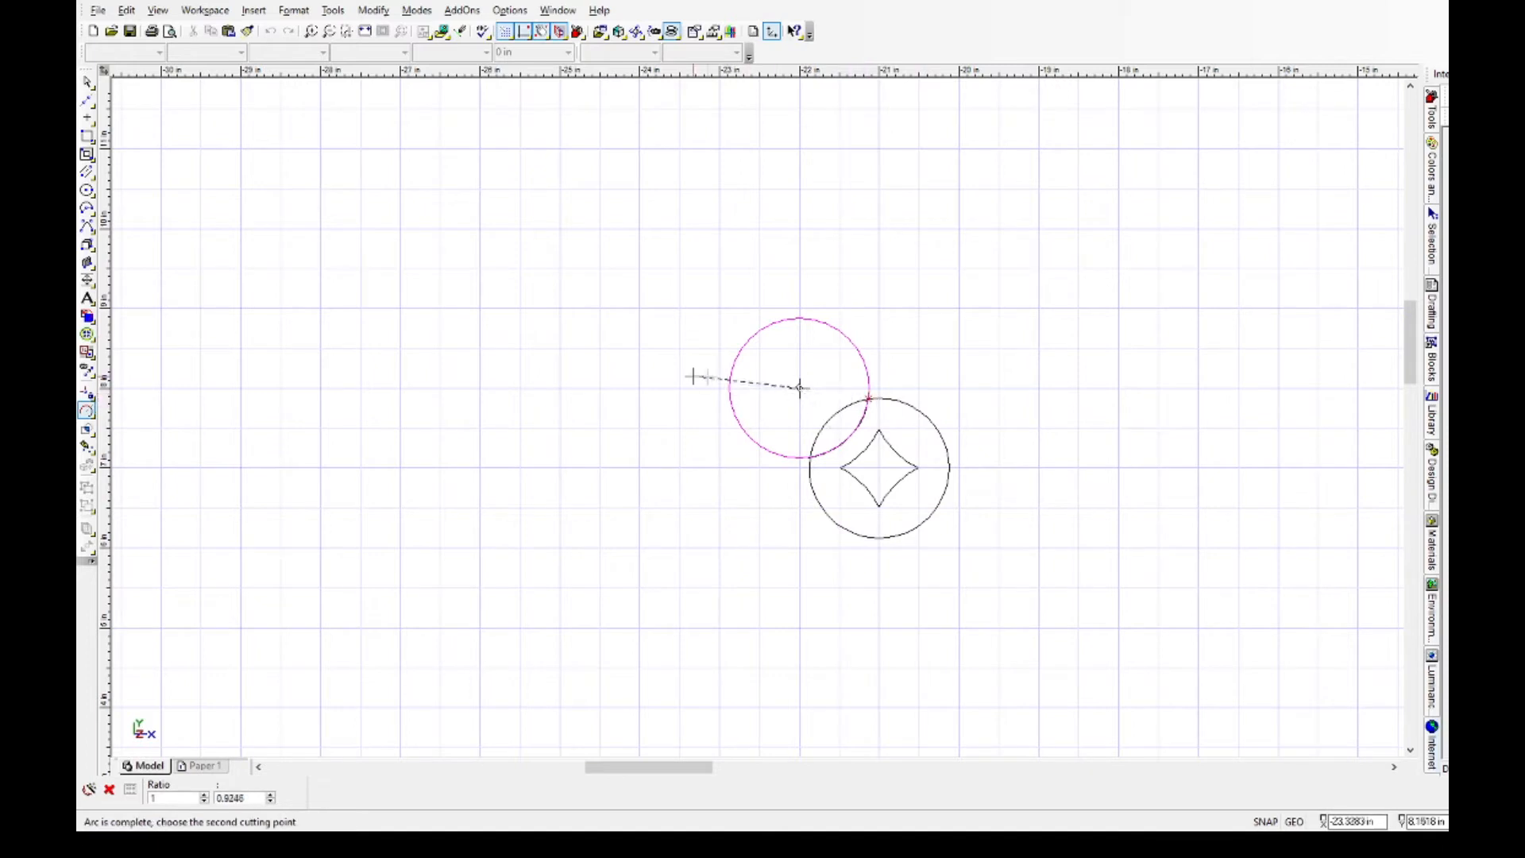
click(810, 457)
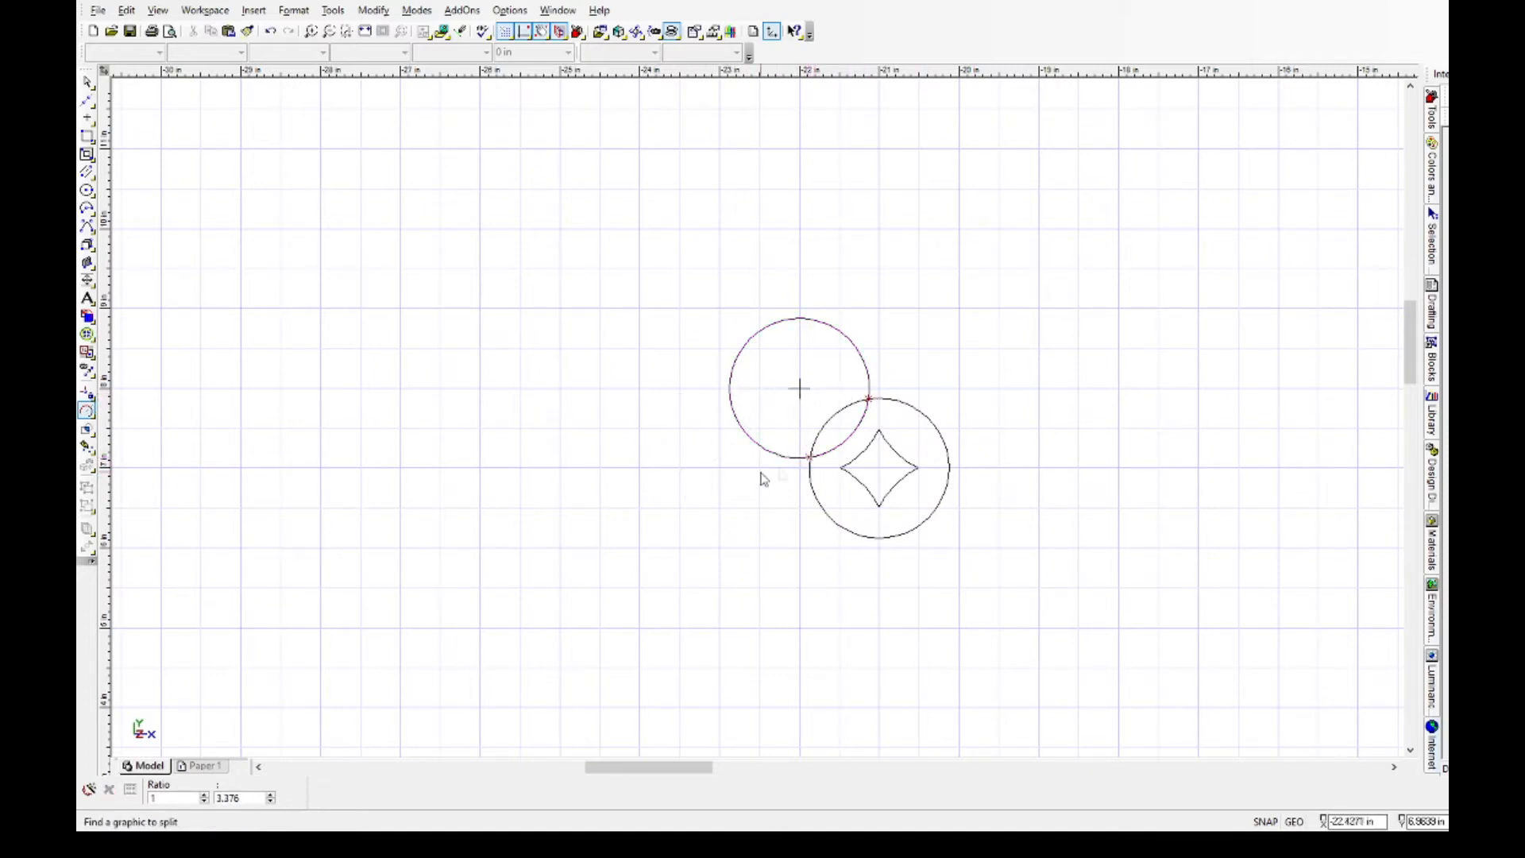
Delete the large outside arcs of both split circles, keeping only the lens shape between them.
click(86, 82)
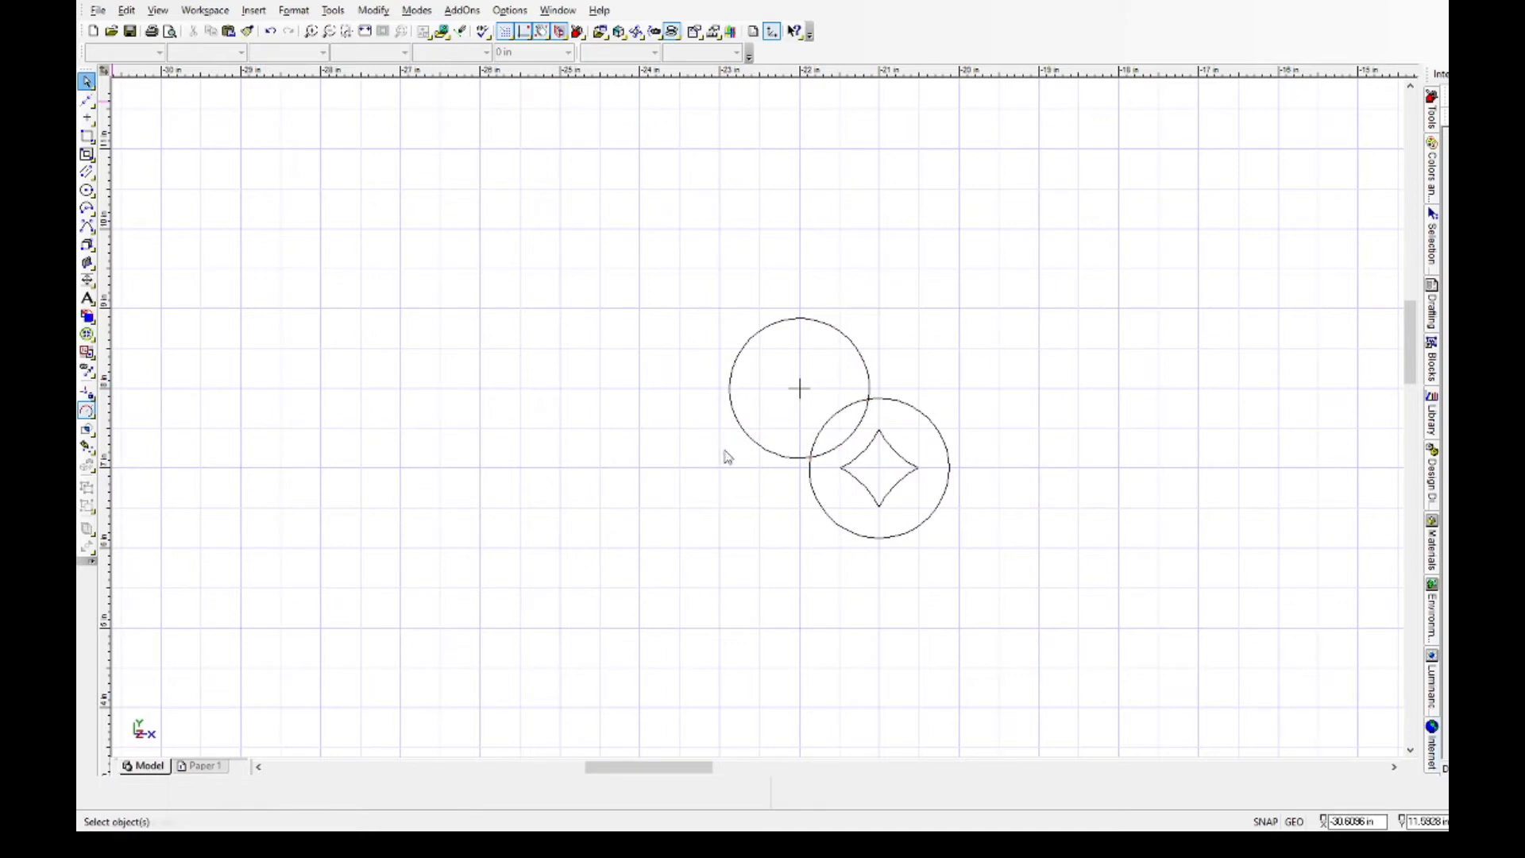
click(929, 425)
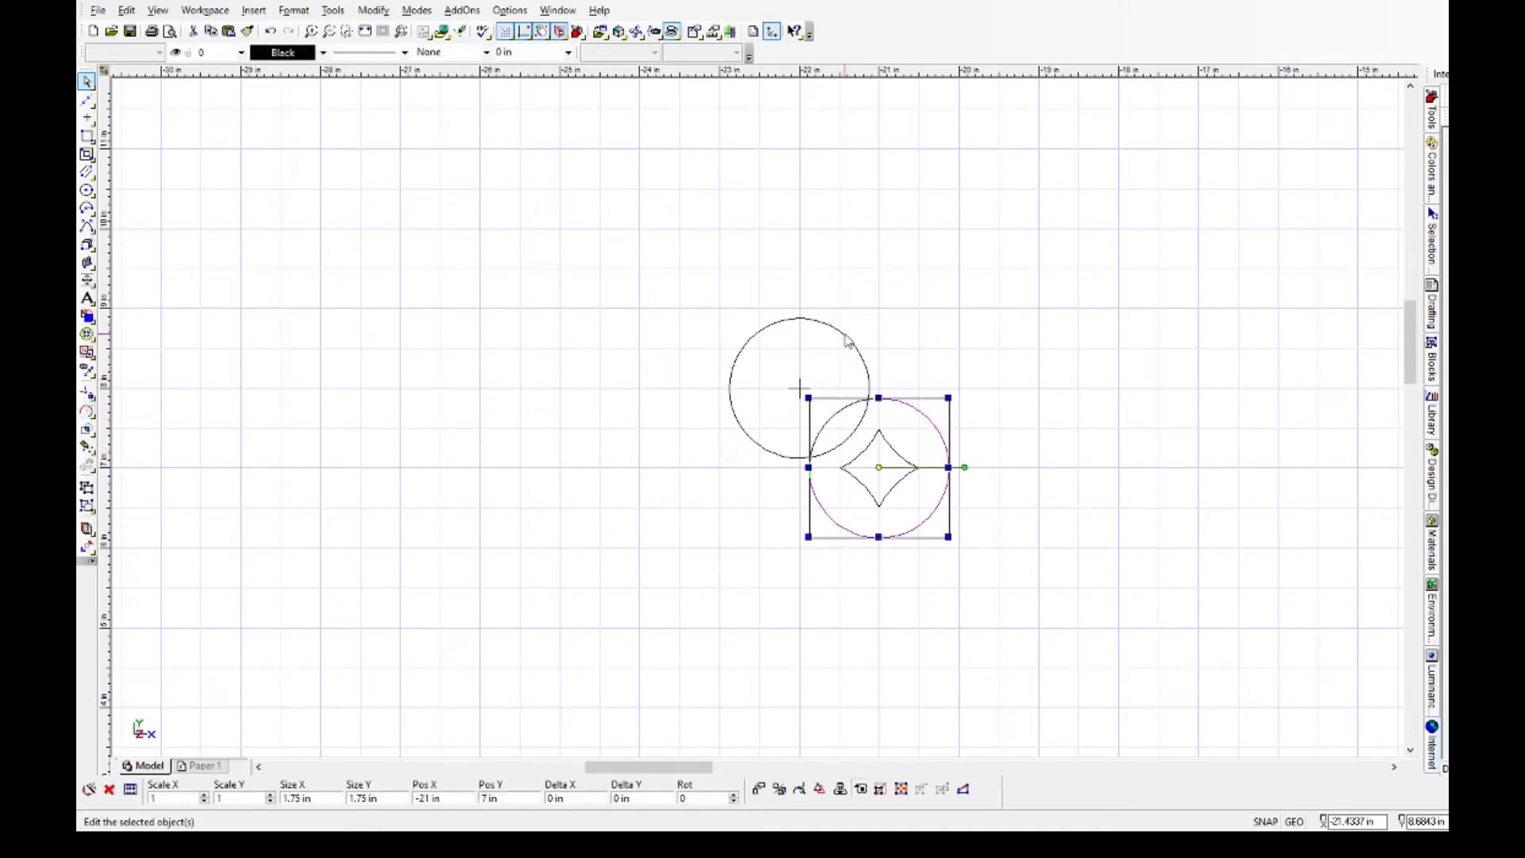
key(Delete)
click(826, 320)
key(Delete)
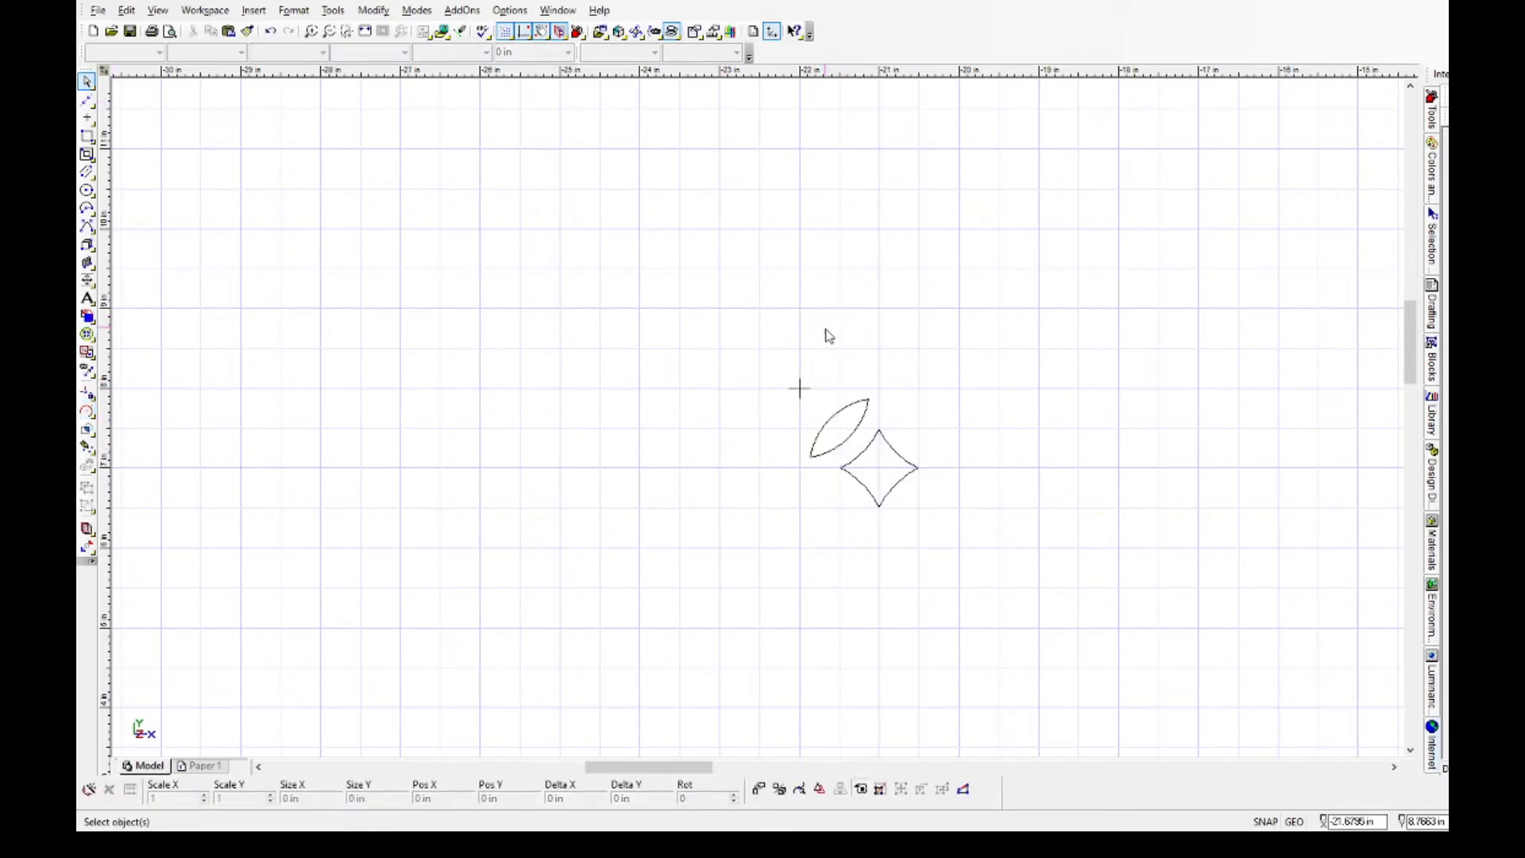
Join the two arcs of the lens shape into a single object.
scroll(859, 433, up, 5)
scroll(760, 421, down, 4)
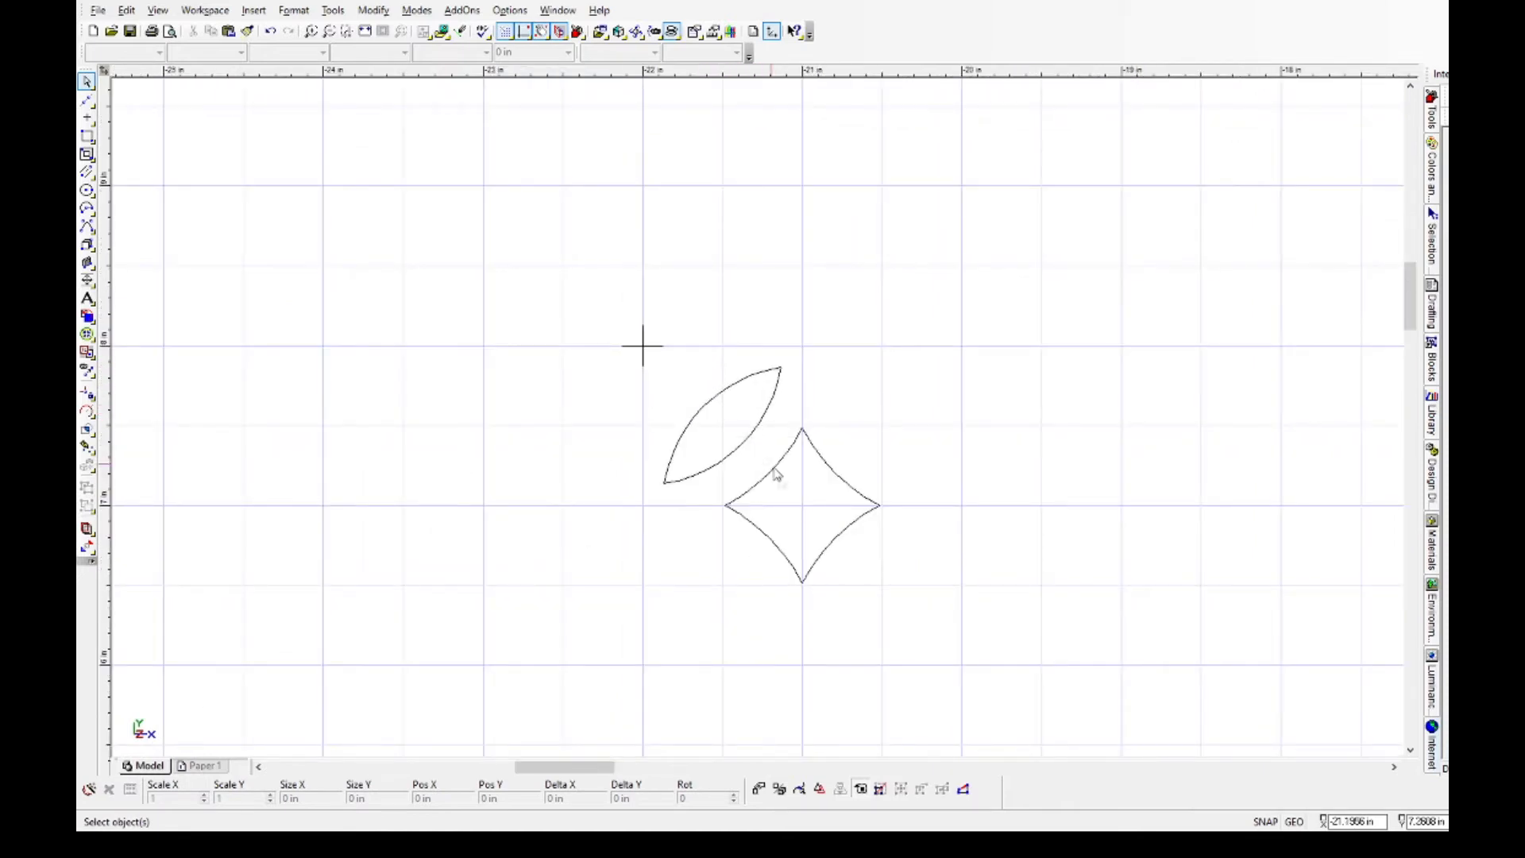
click(739, 388)
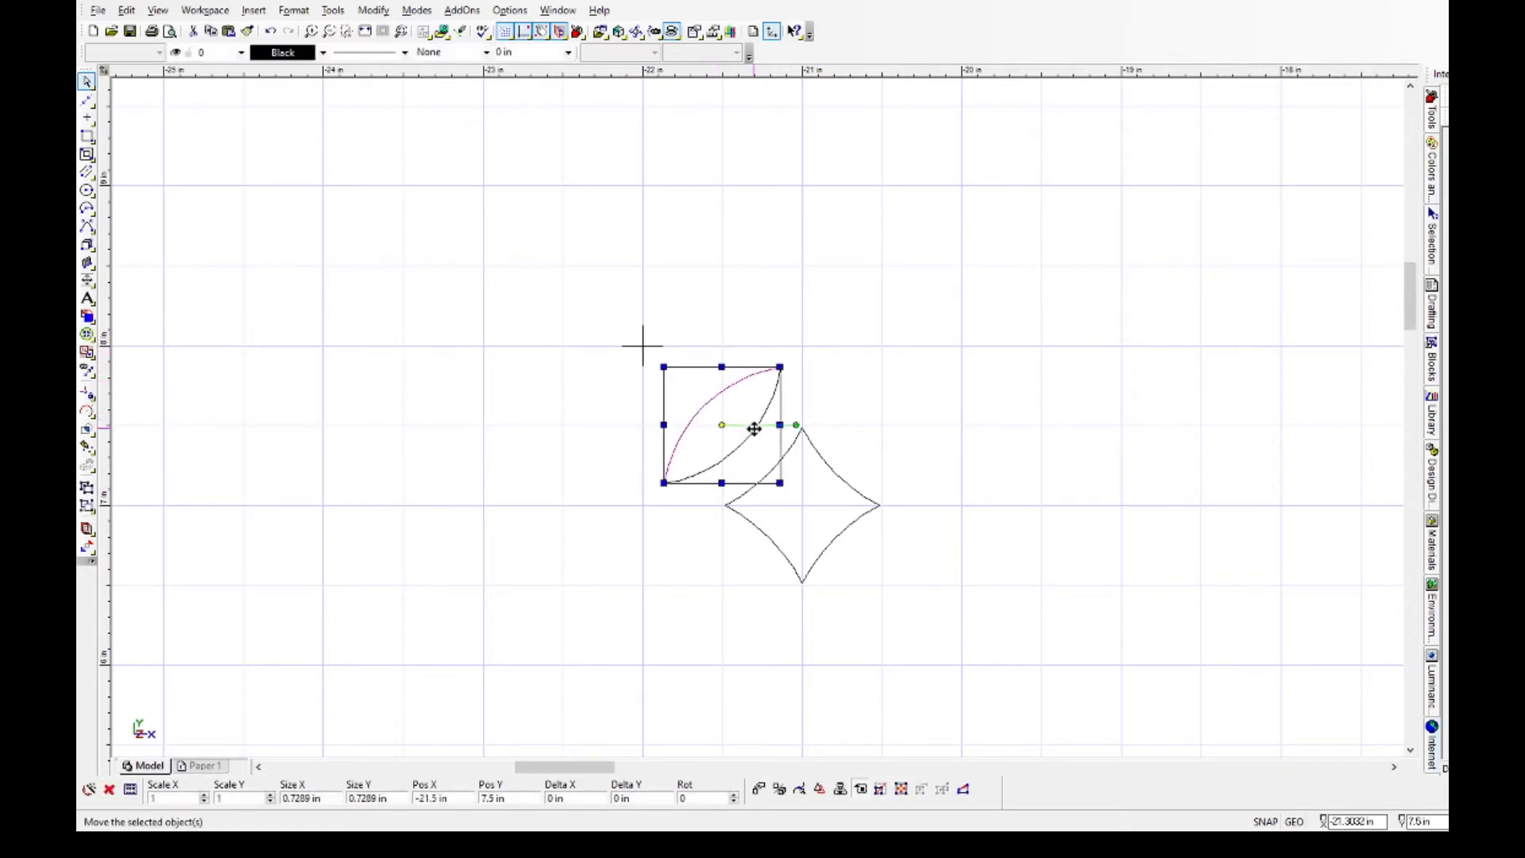
shift+click(754, 430)
click(364, 11)
click(421, 400)
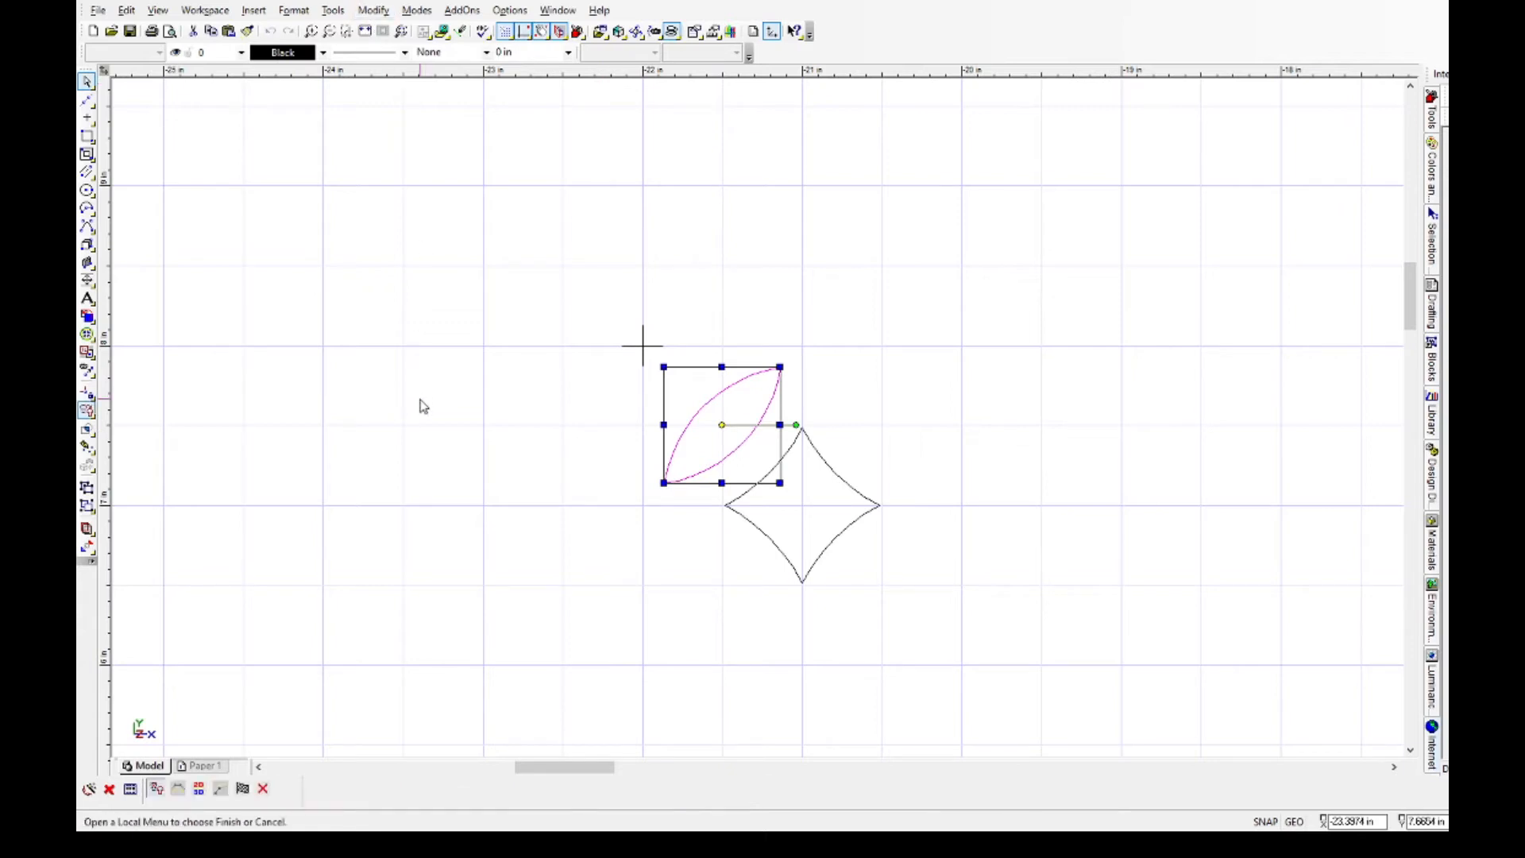
right_click(730, 416)
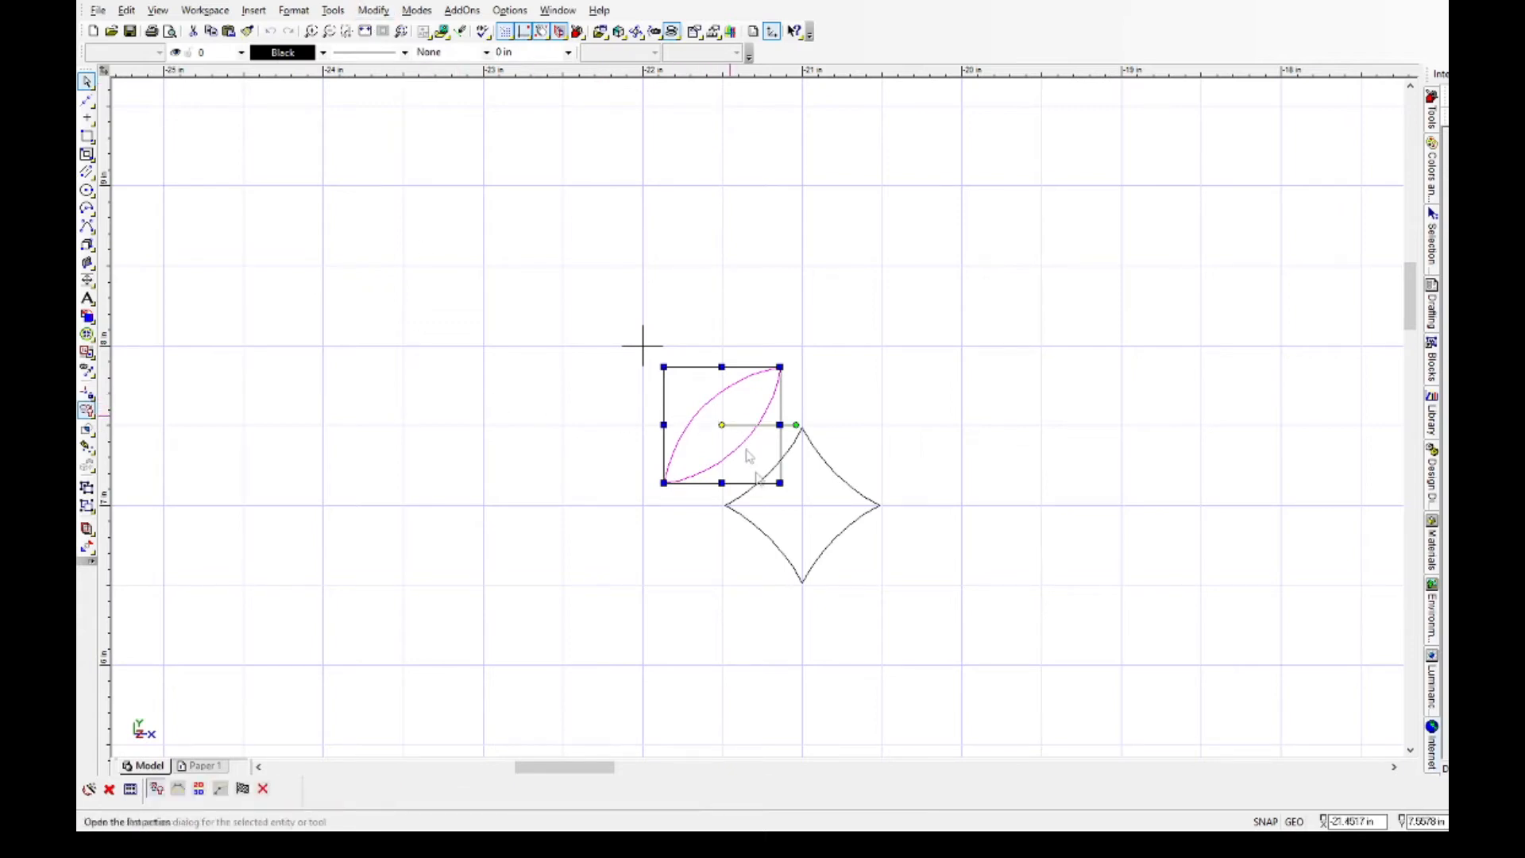
click(782, 593)
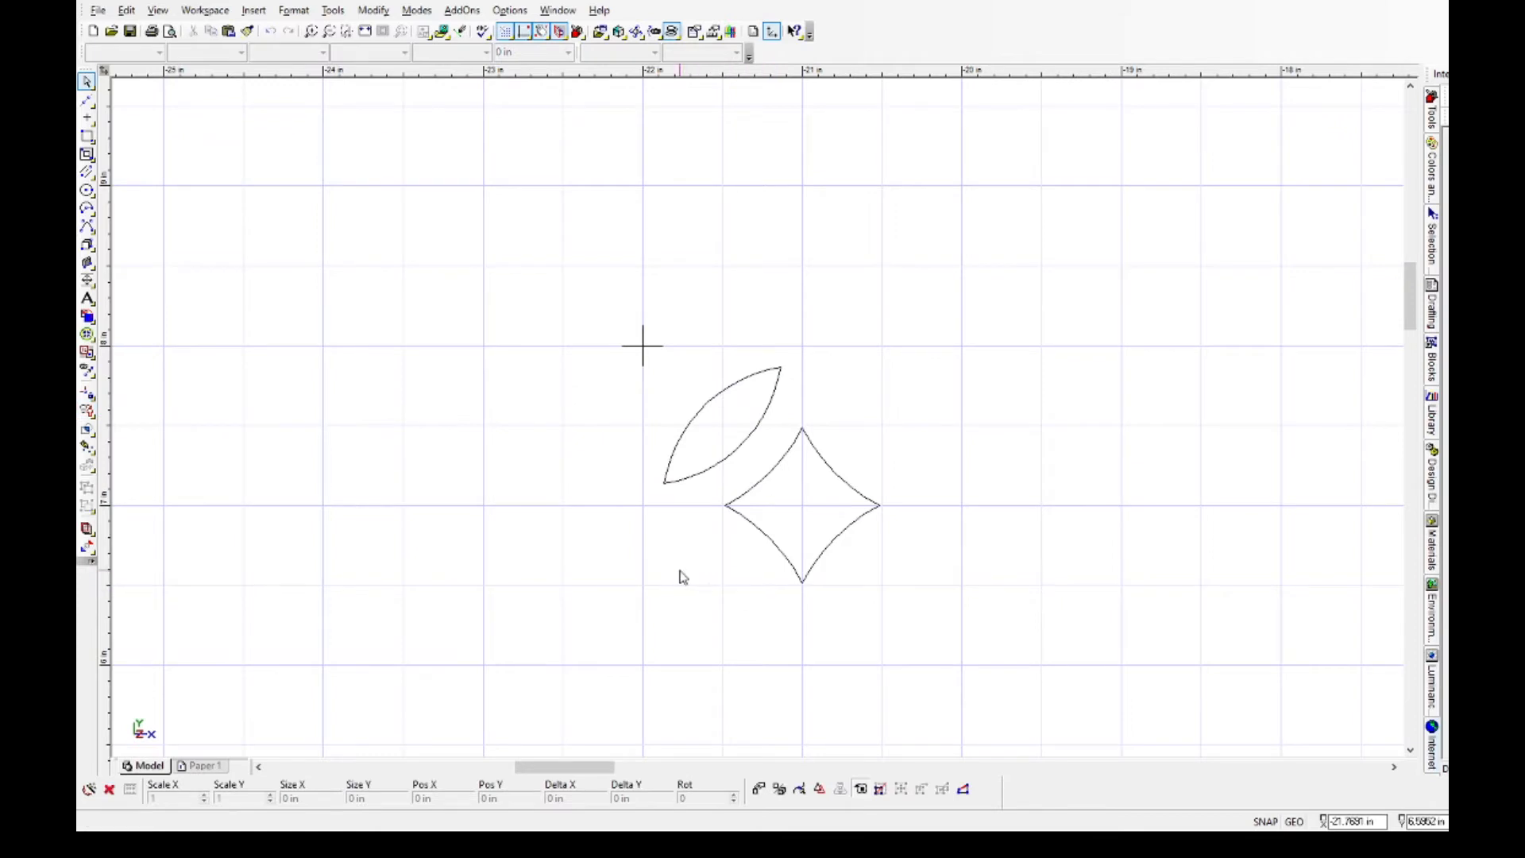
click(695, 478)
click(600, 570)
Move the lens's reference point onto the point marker and make three copies around it, each rotated a further 90°.
click(741, 445)
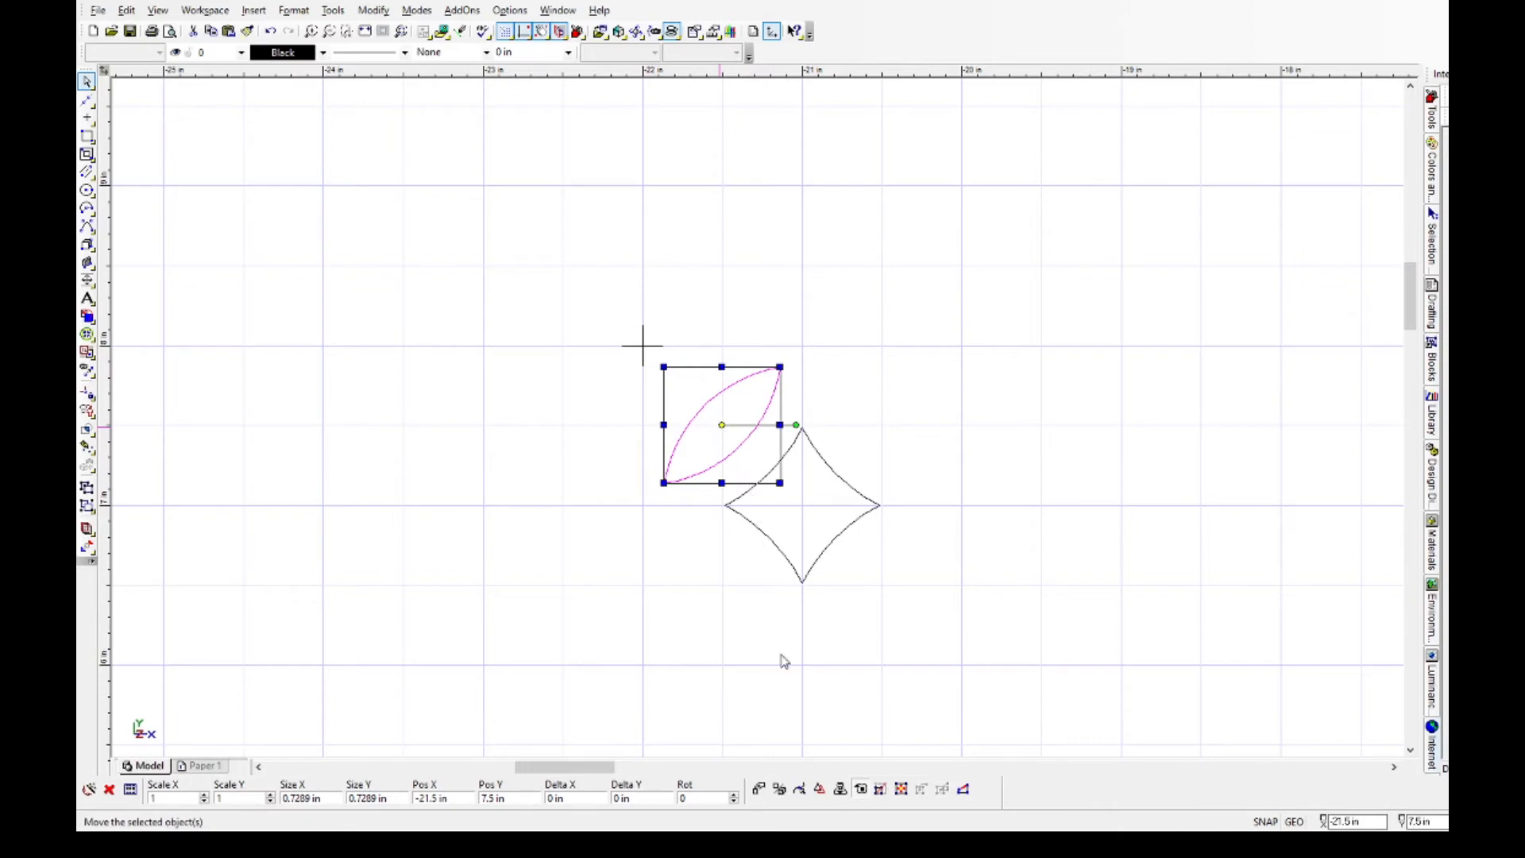
drag(722, 425, 643, 346)
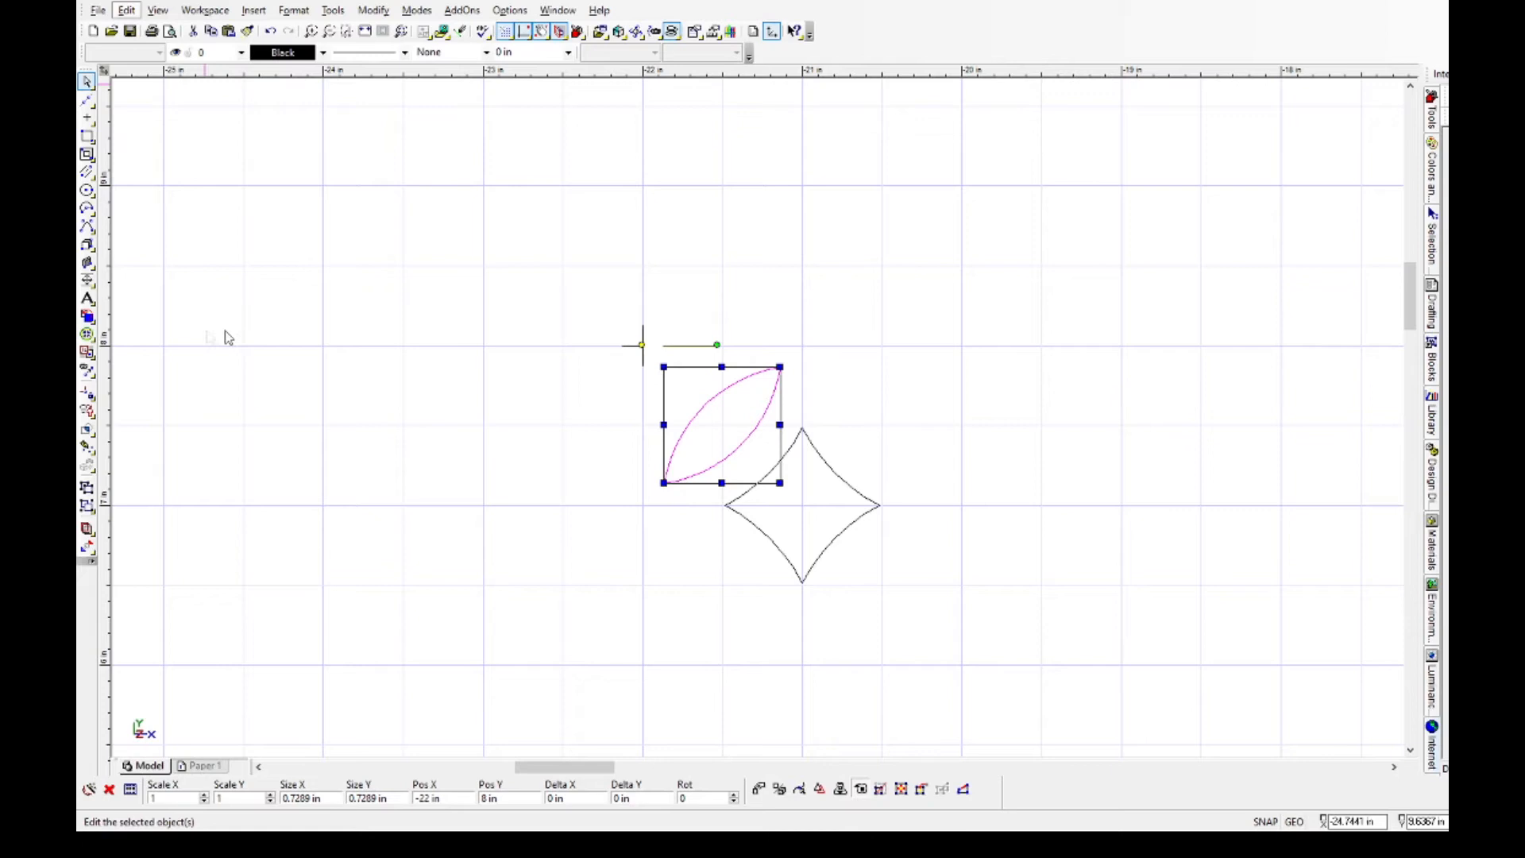
click(374, 351)
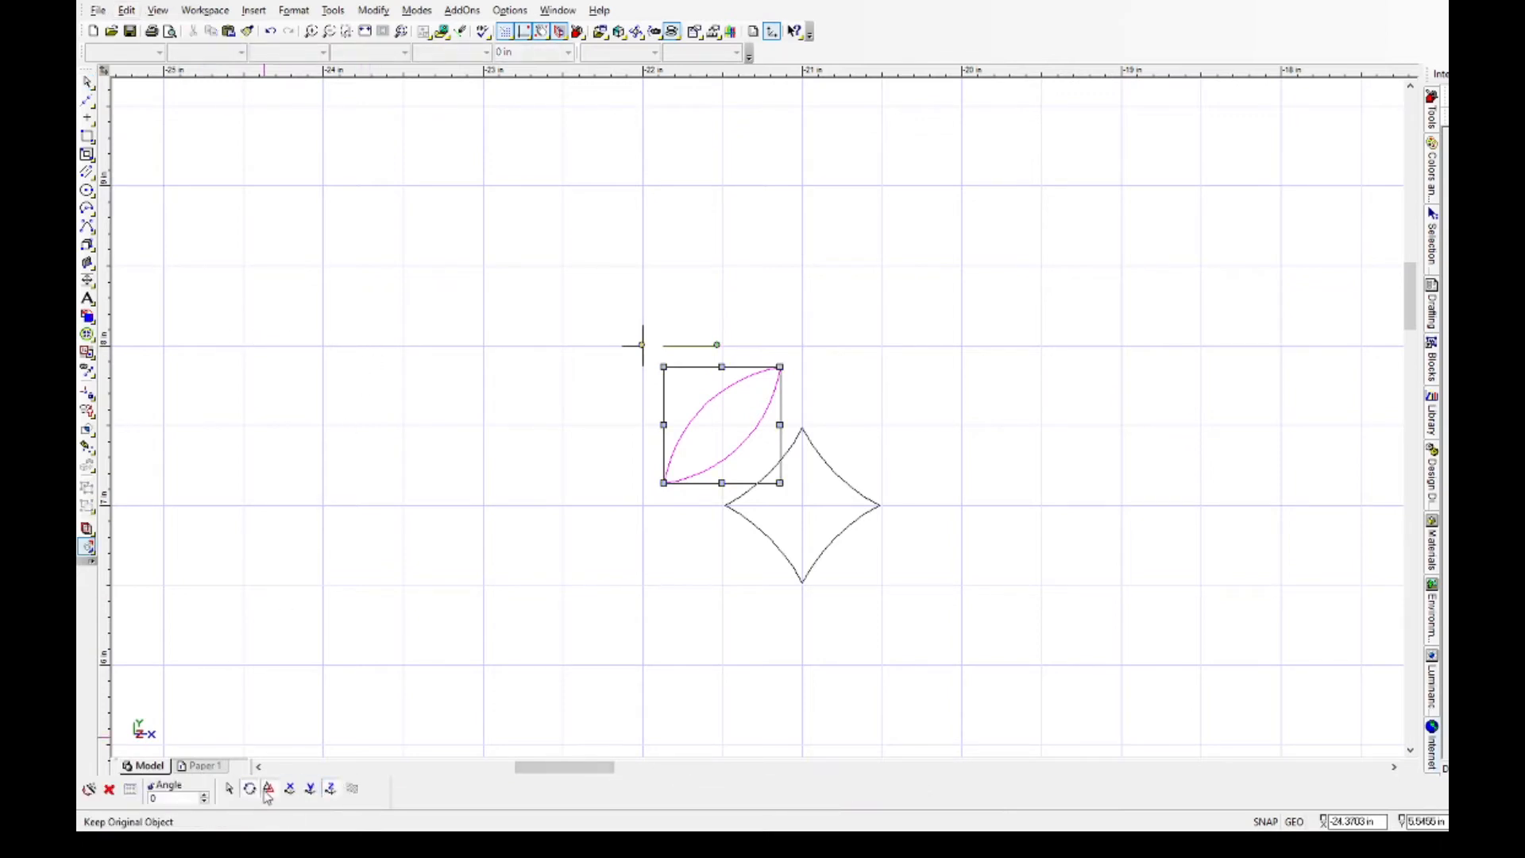
drag(164, 797, 119, 799)
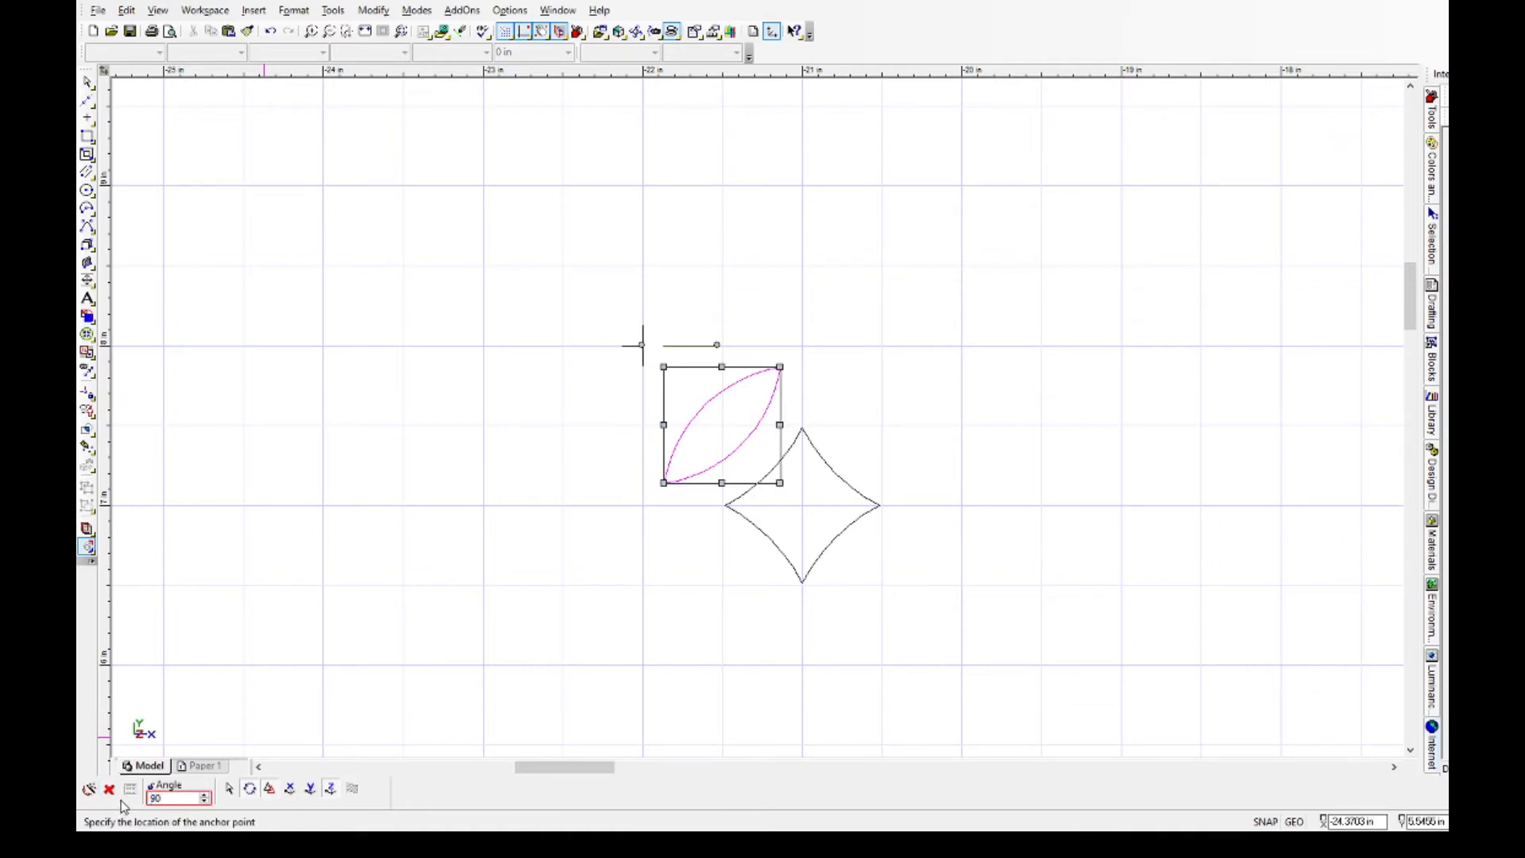
key(Return)
double_click(156, 799)
key(Return)
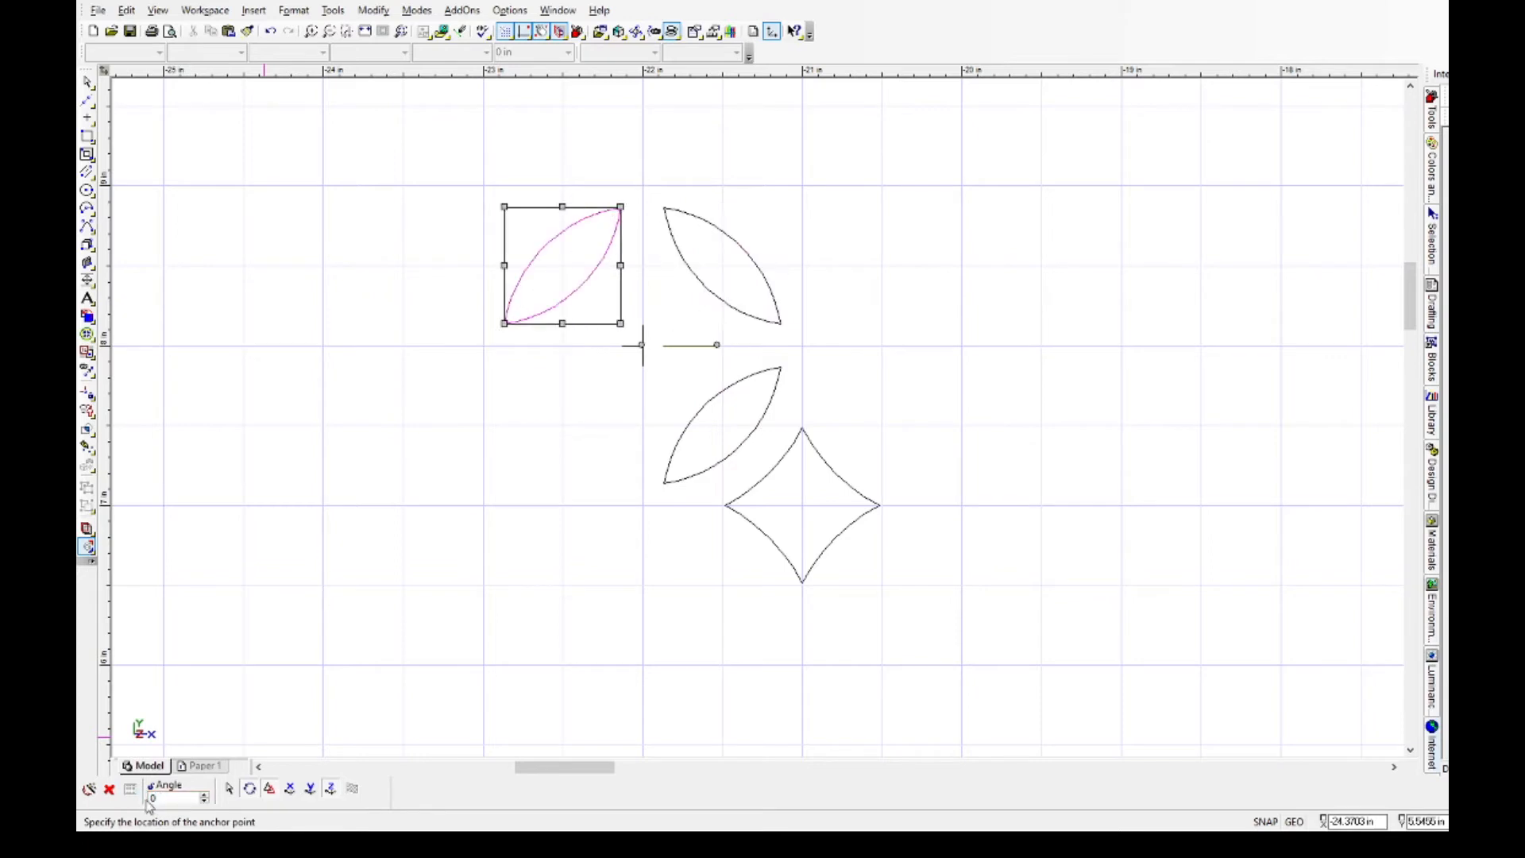
double_click(156, 798)
text(90)
key(Return)
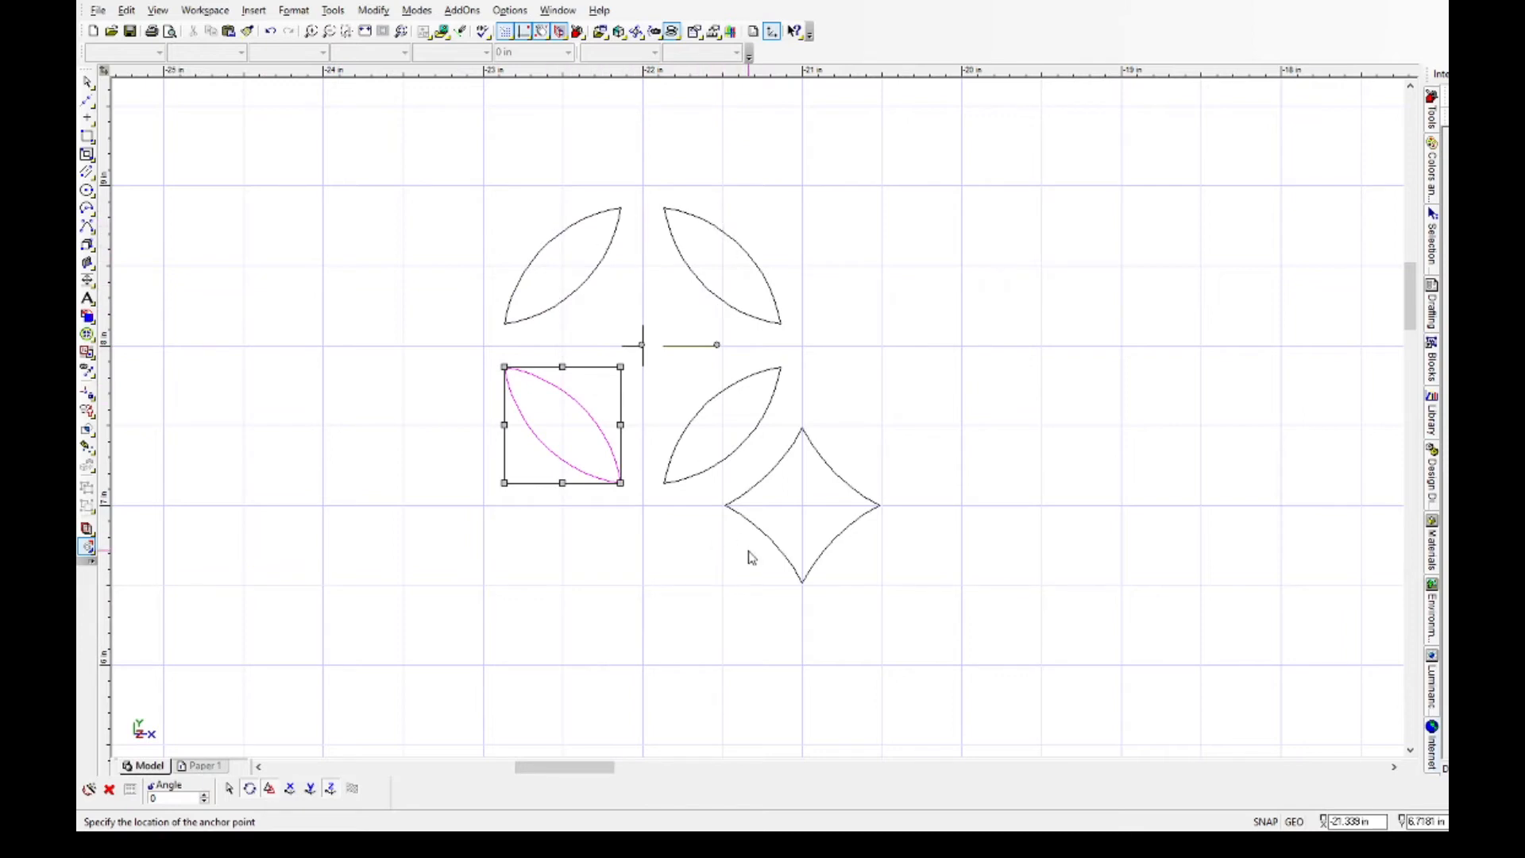
click(838, 479)
key(Escape)
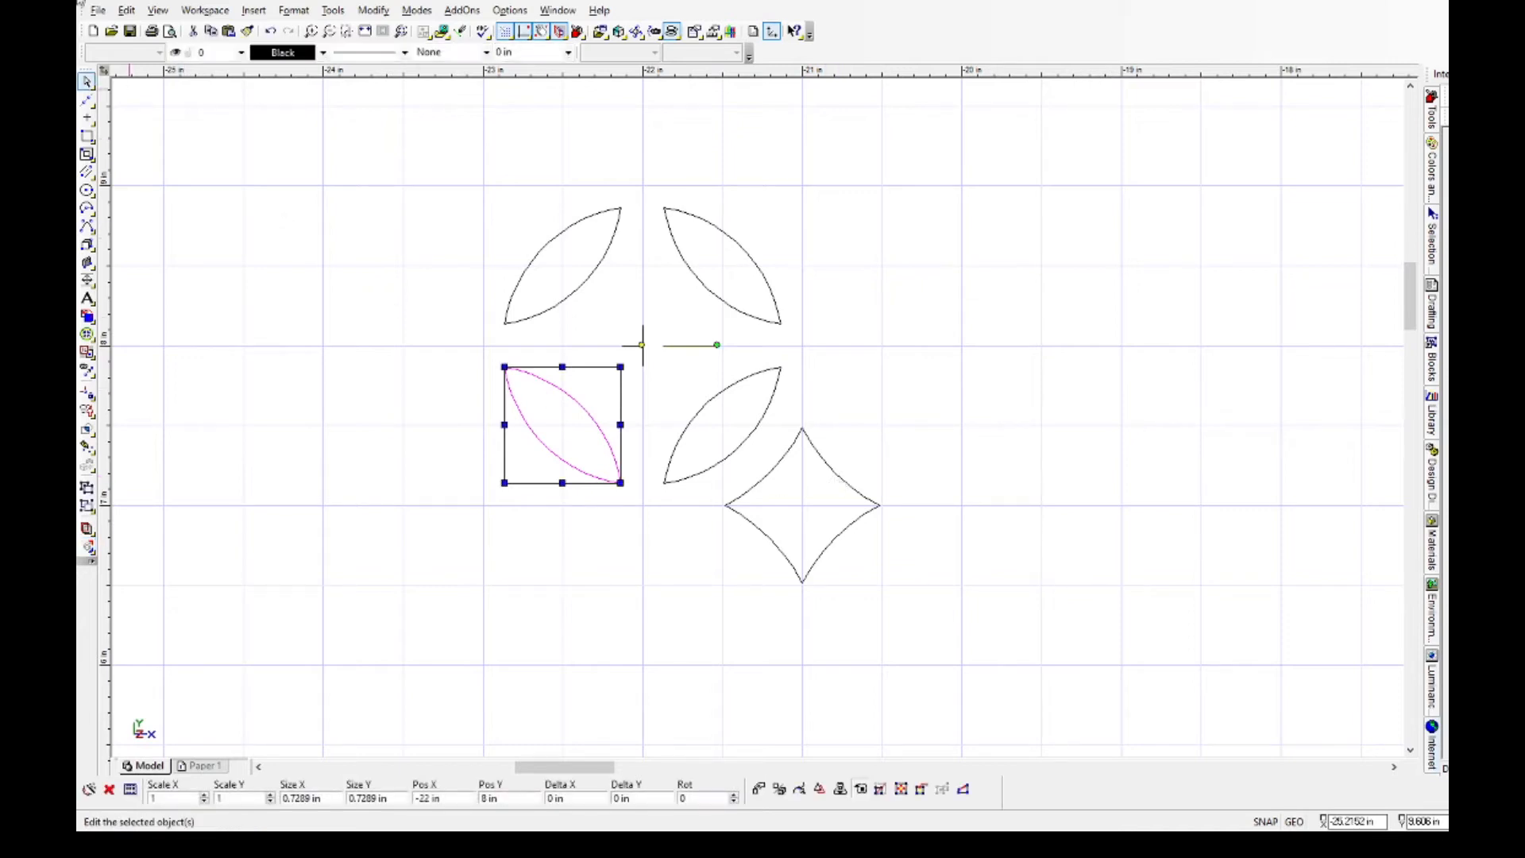
Join the four arcs of the star shape beside the lenses into a single object.
click(776, 464)
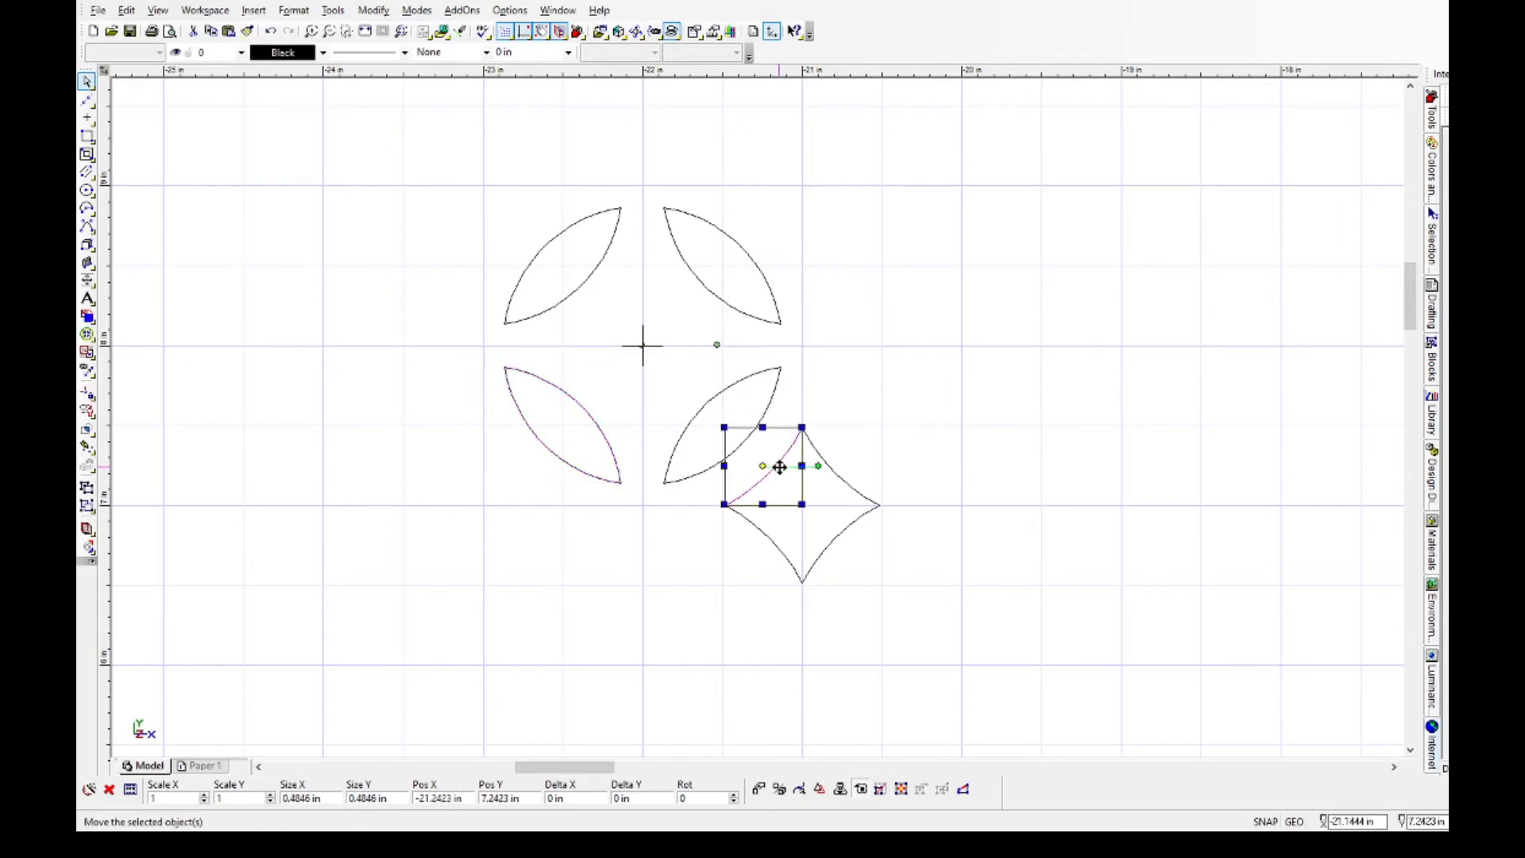
shift+click(843, 481)
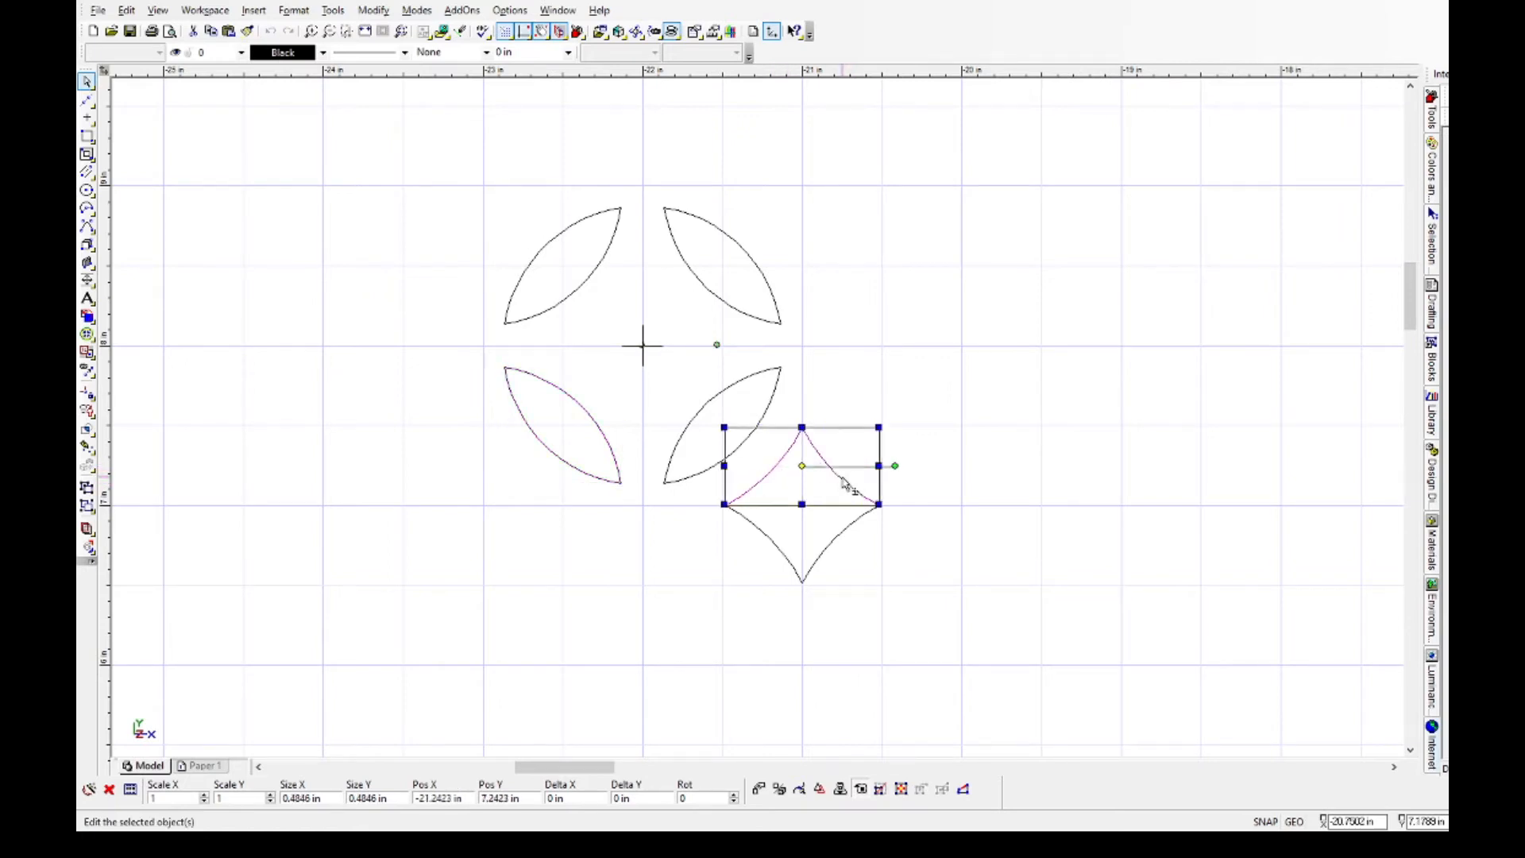
shift+click(845, 540)
shift+click(774, 545)
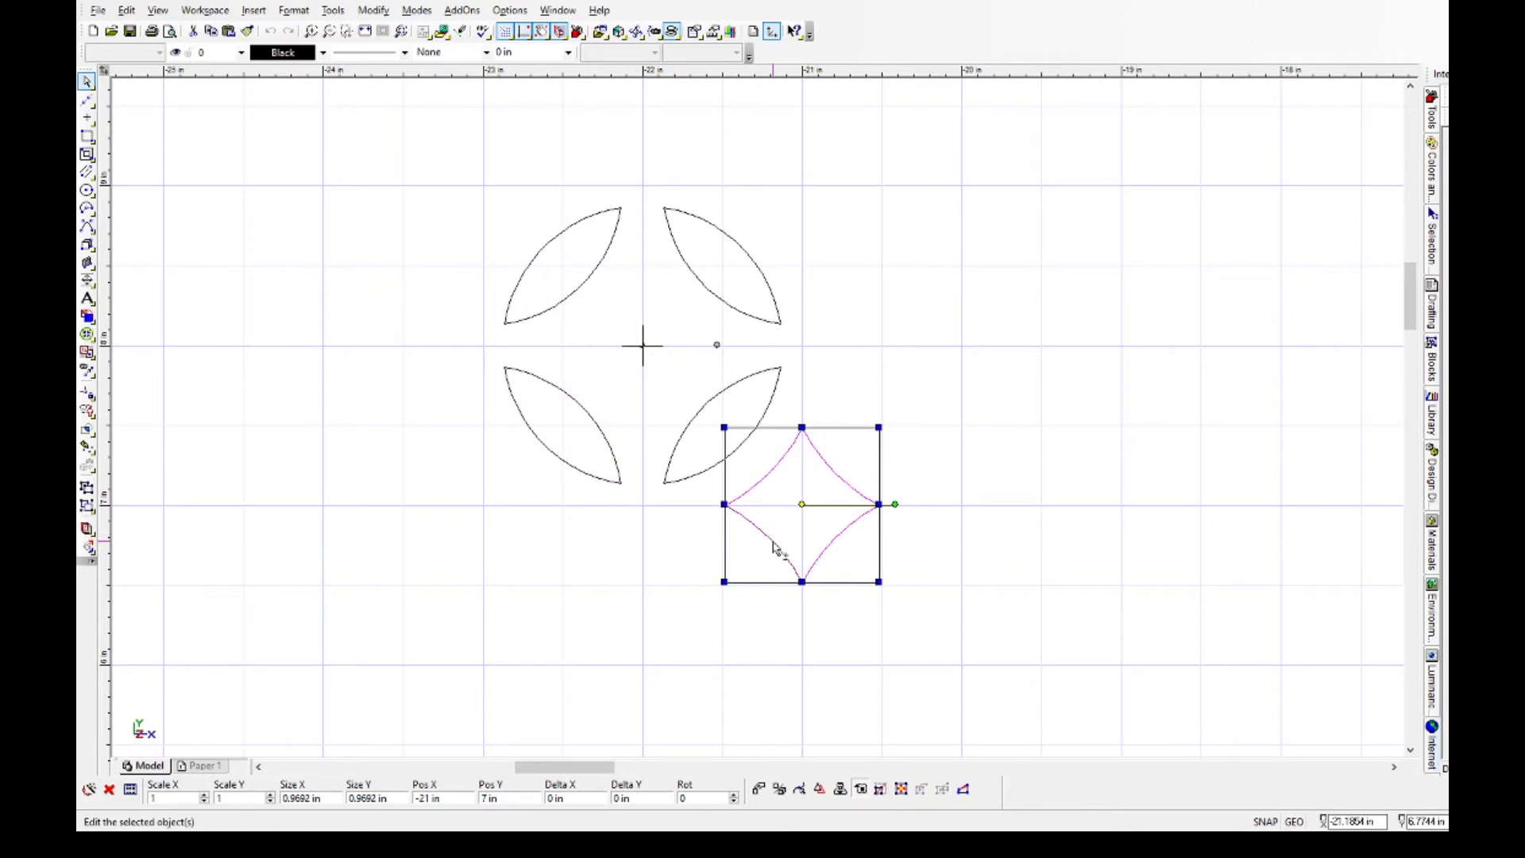
click(420, 406)
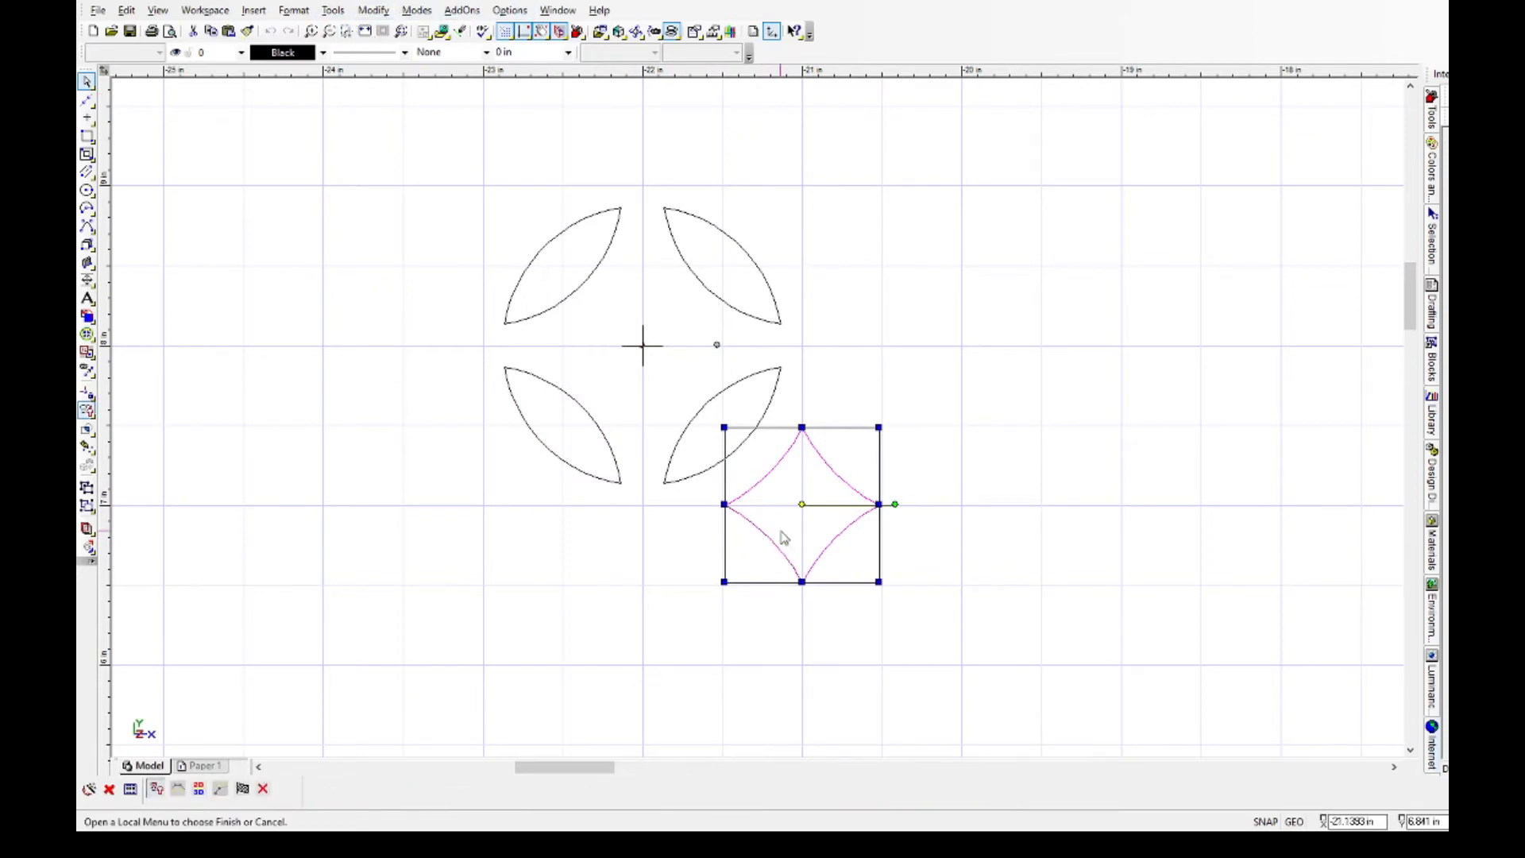
click(855, 715)
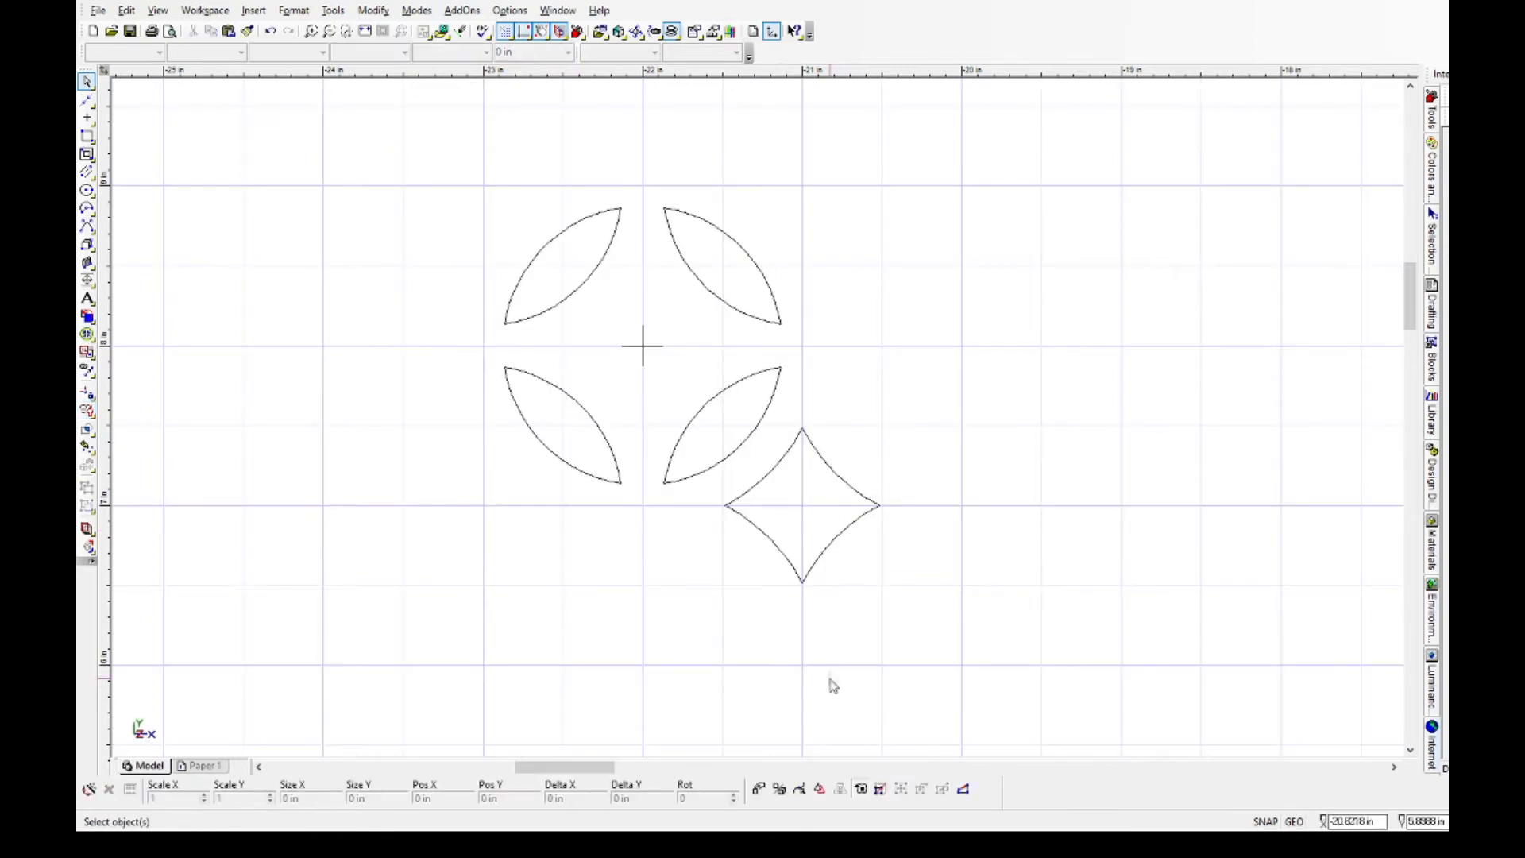
Copy the star to the middle of the four lenses with an X step of -1 in and a Y step of 1 in.
click(842, 541)
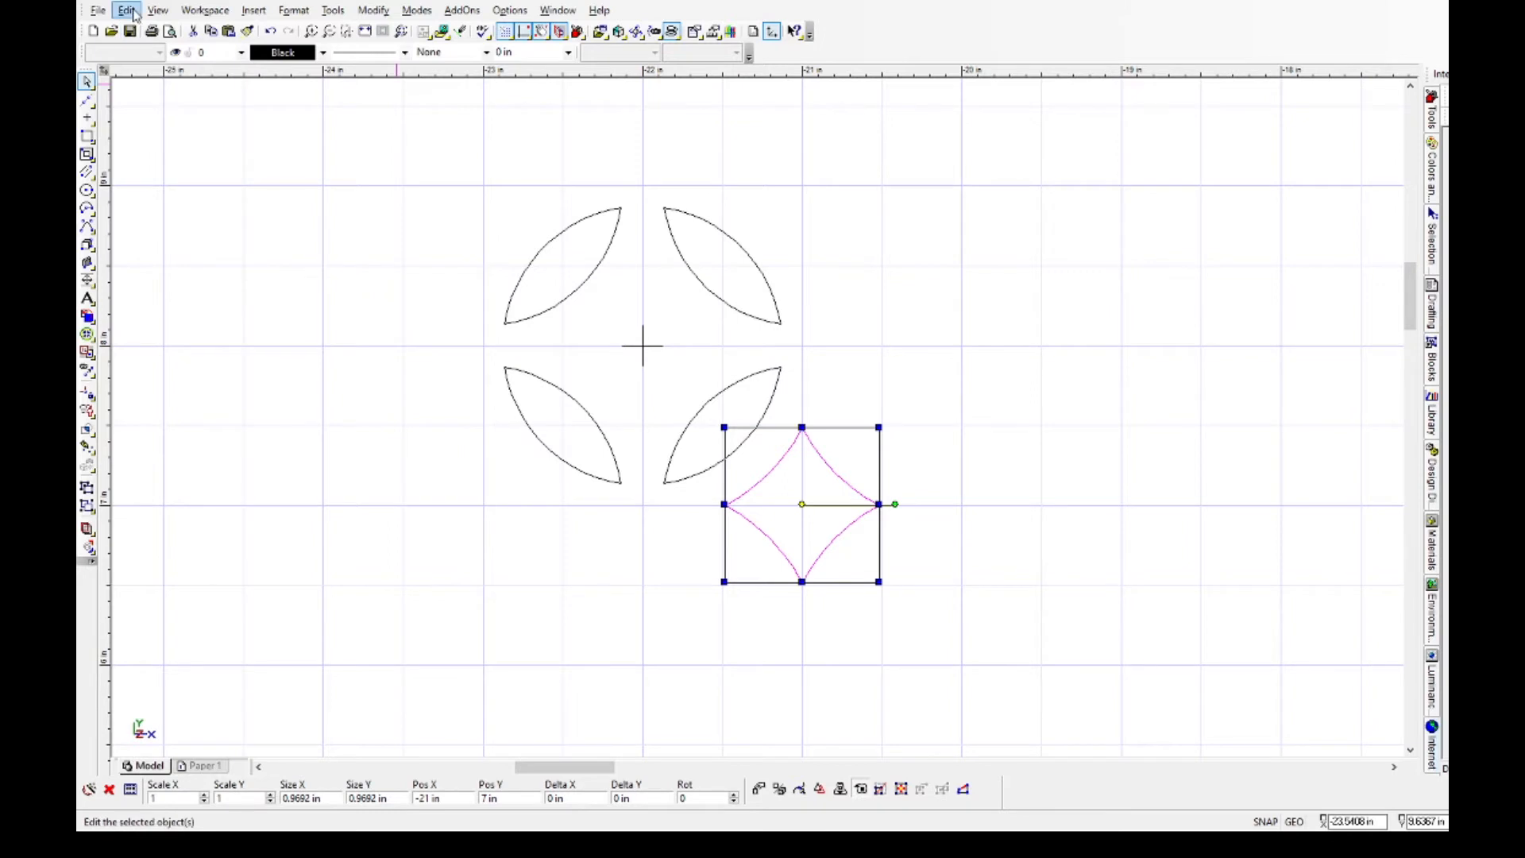
click(380, 336)
click(172, 799)
text(-1)
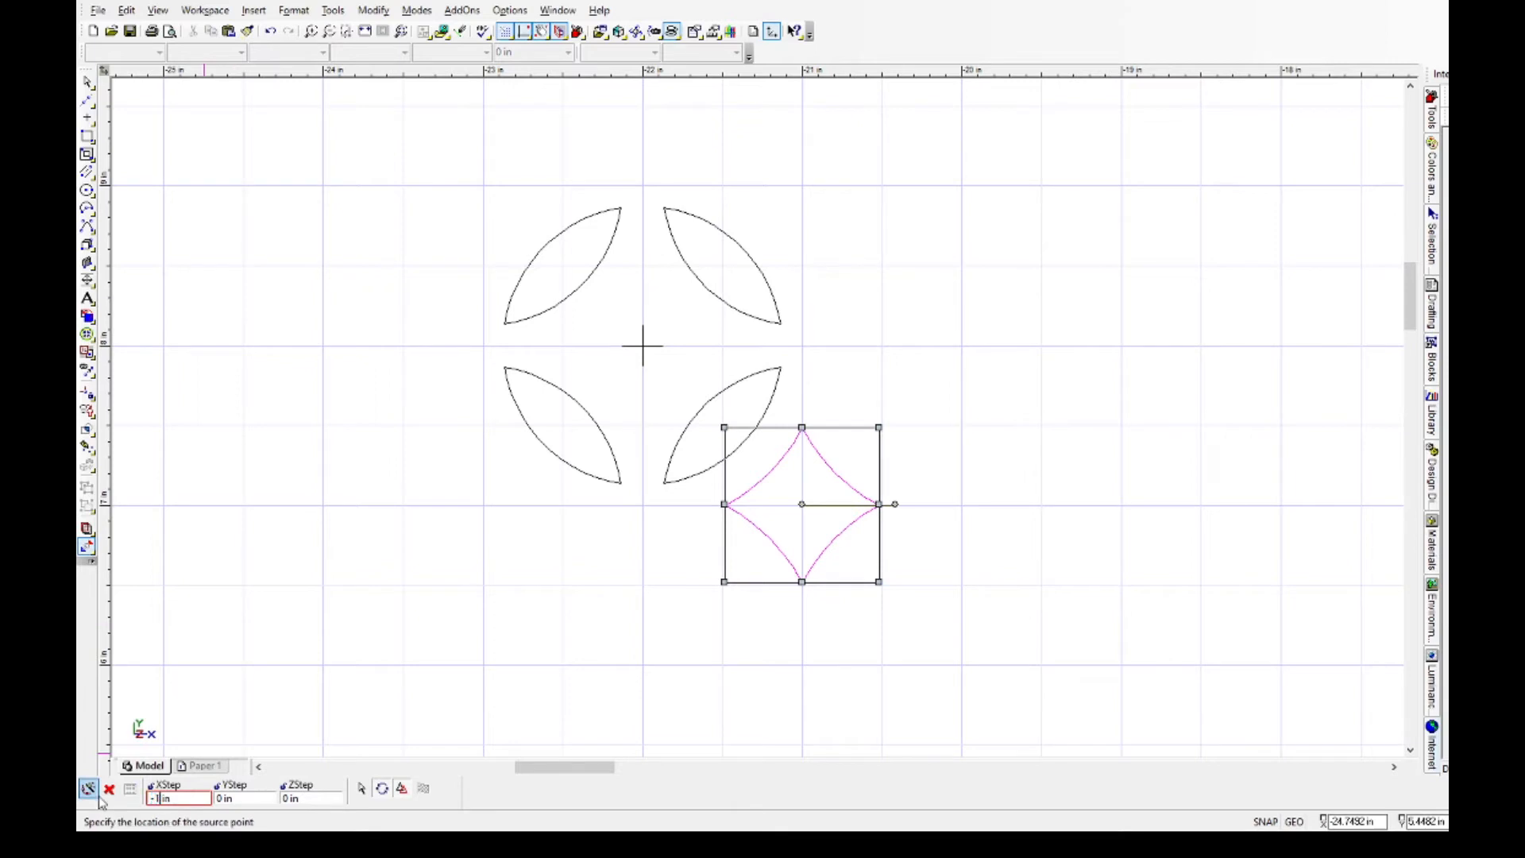
click(219, 797)
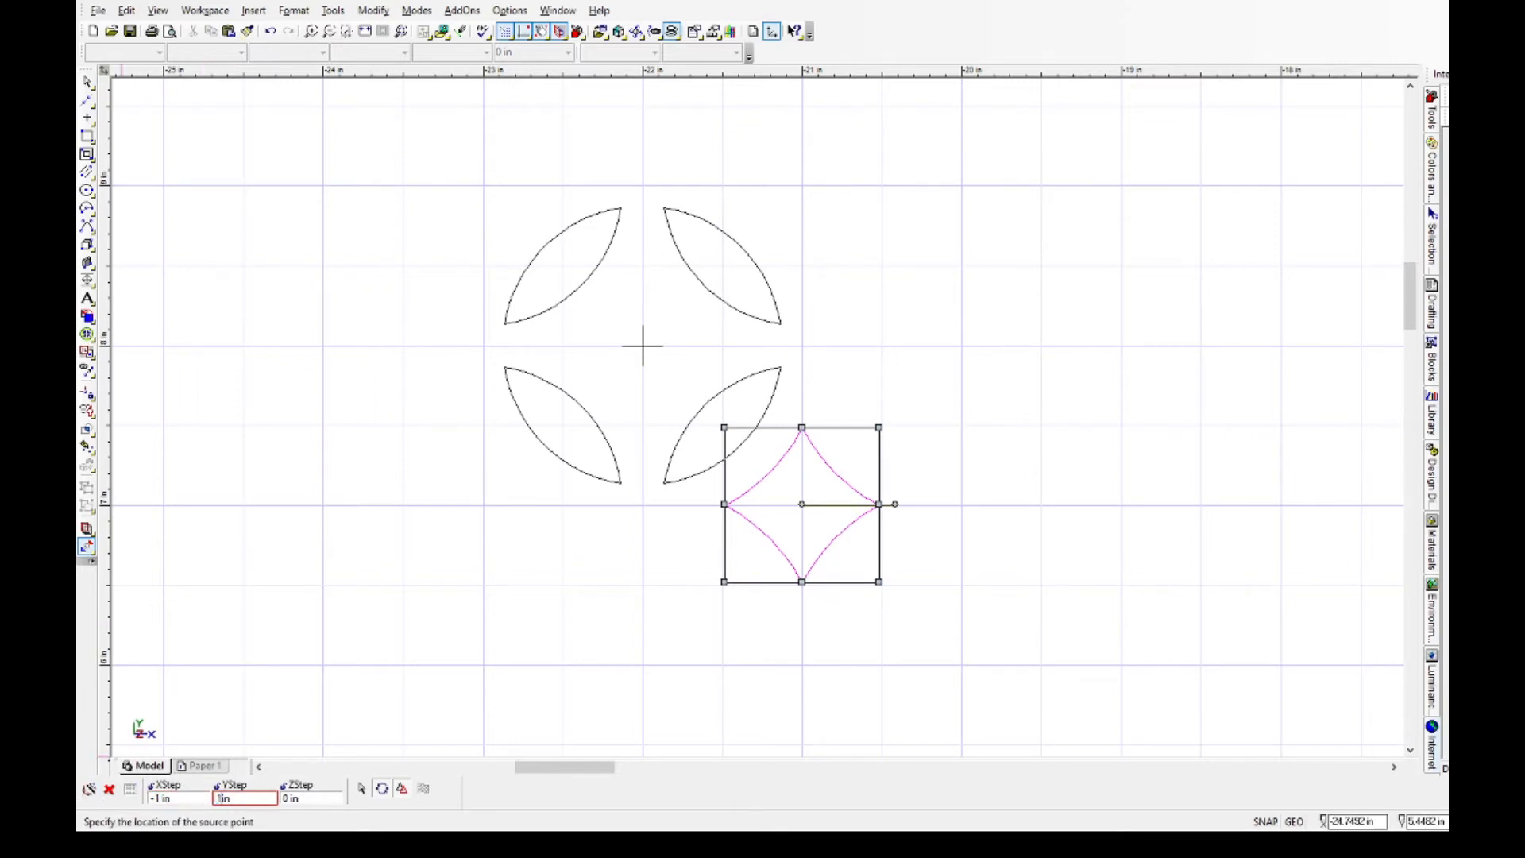
key(Return)
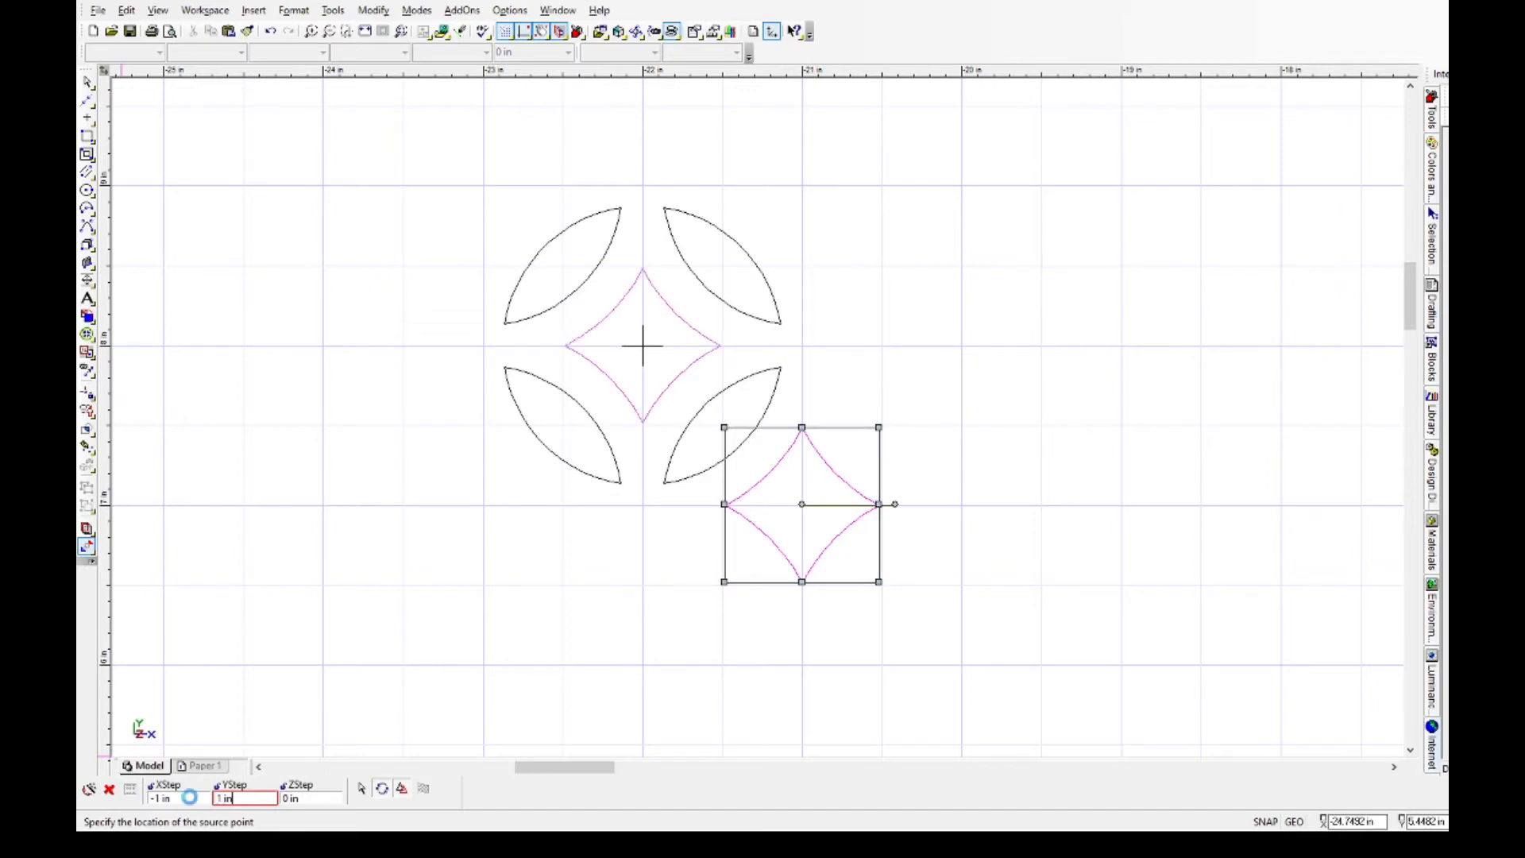
click(416, 278)
Delete the point marker at the centre of the four lenses.
click(87, 82)
click(643, 366)
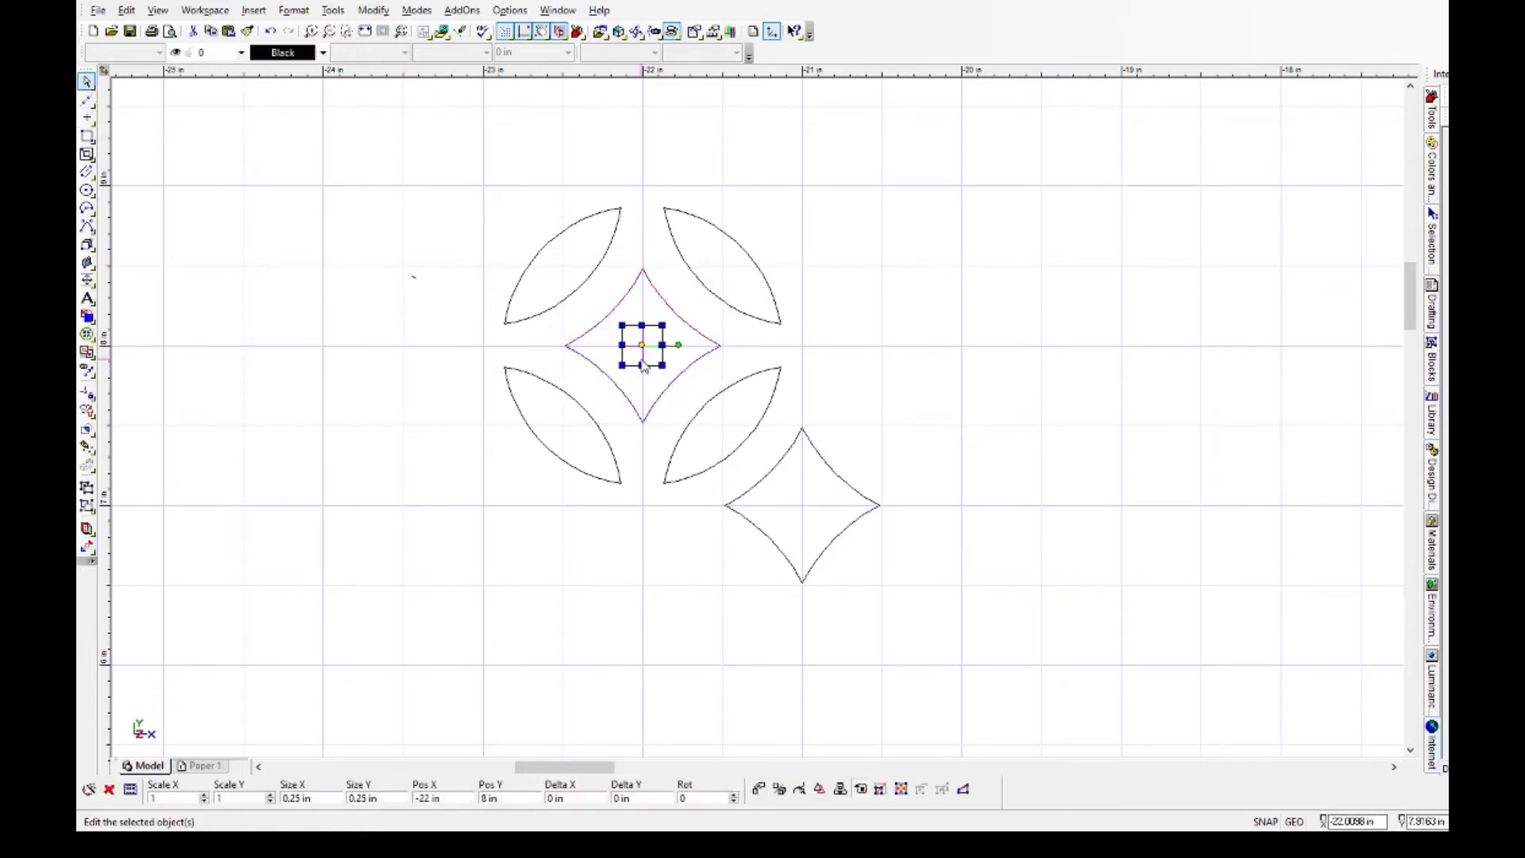
key(Delete)
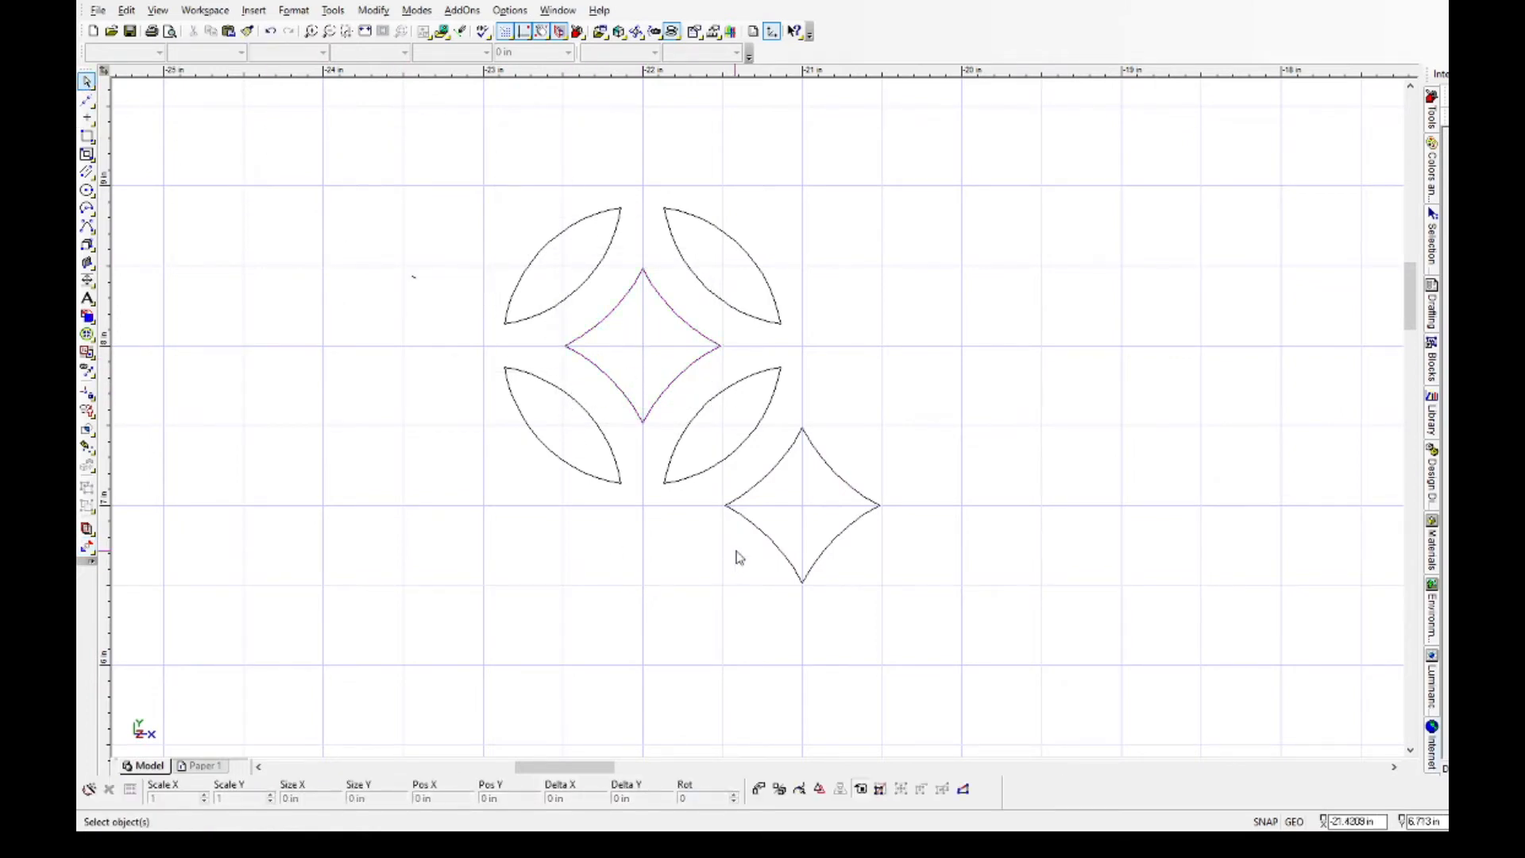
Copy the whole motif of four lenses and two stars upward twice, using a Y step of 2 in each time.
scroll(760, 425, down, 2)
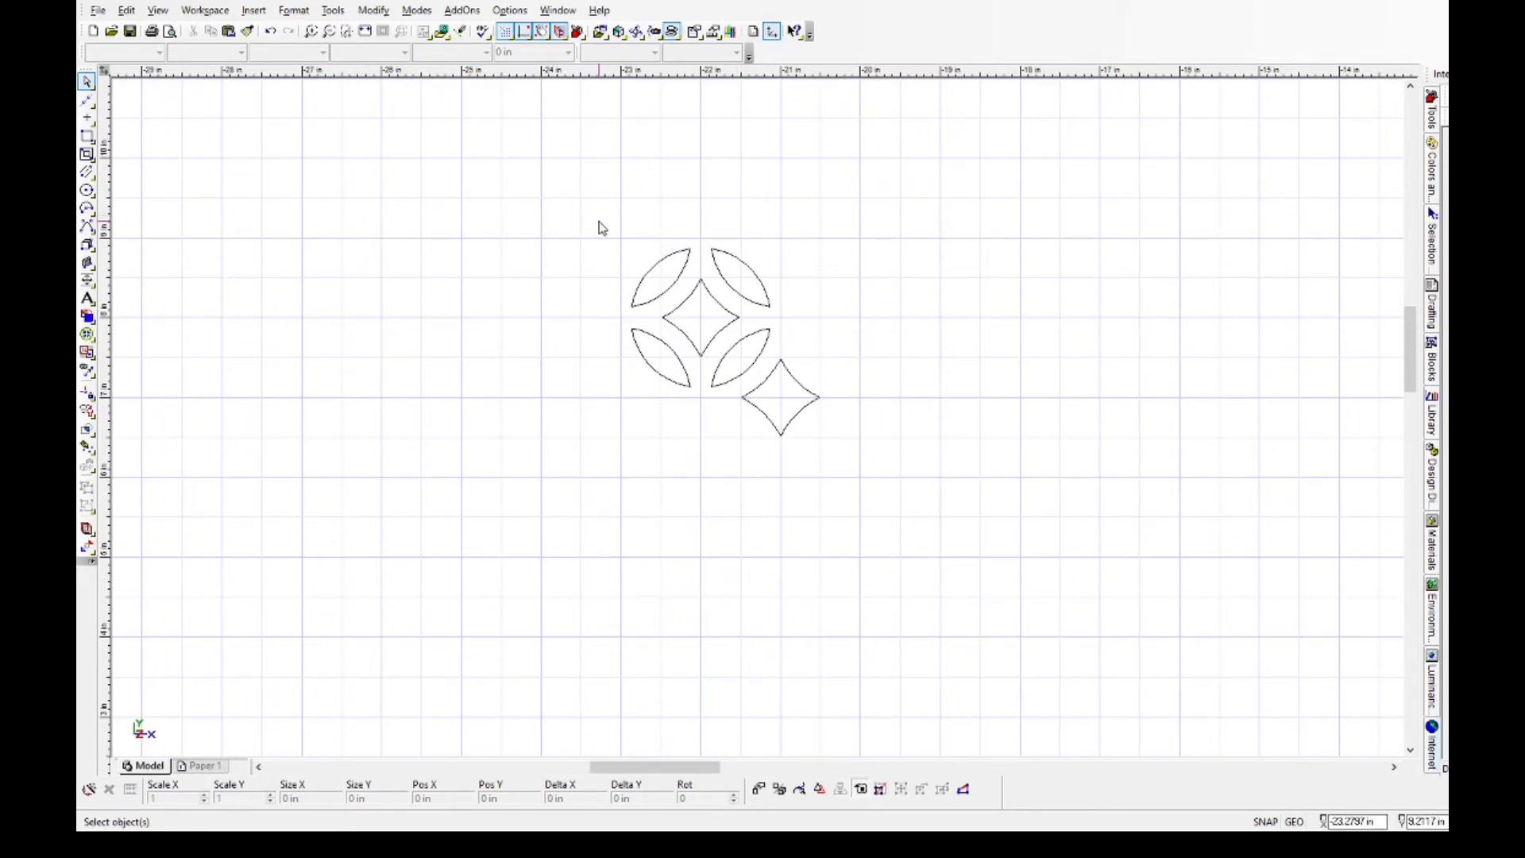
drag(610, 229, 840, 464)
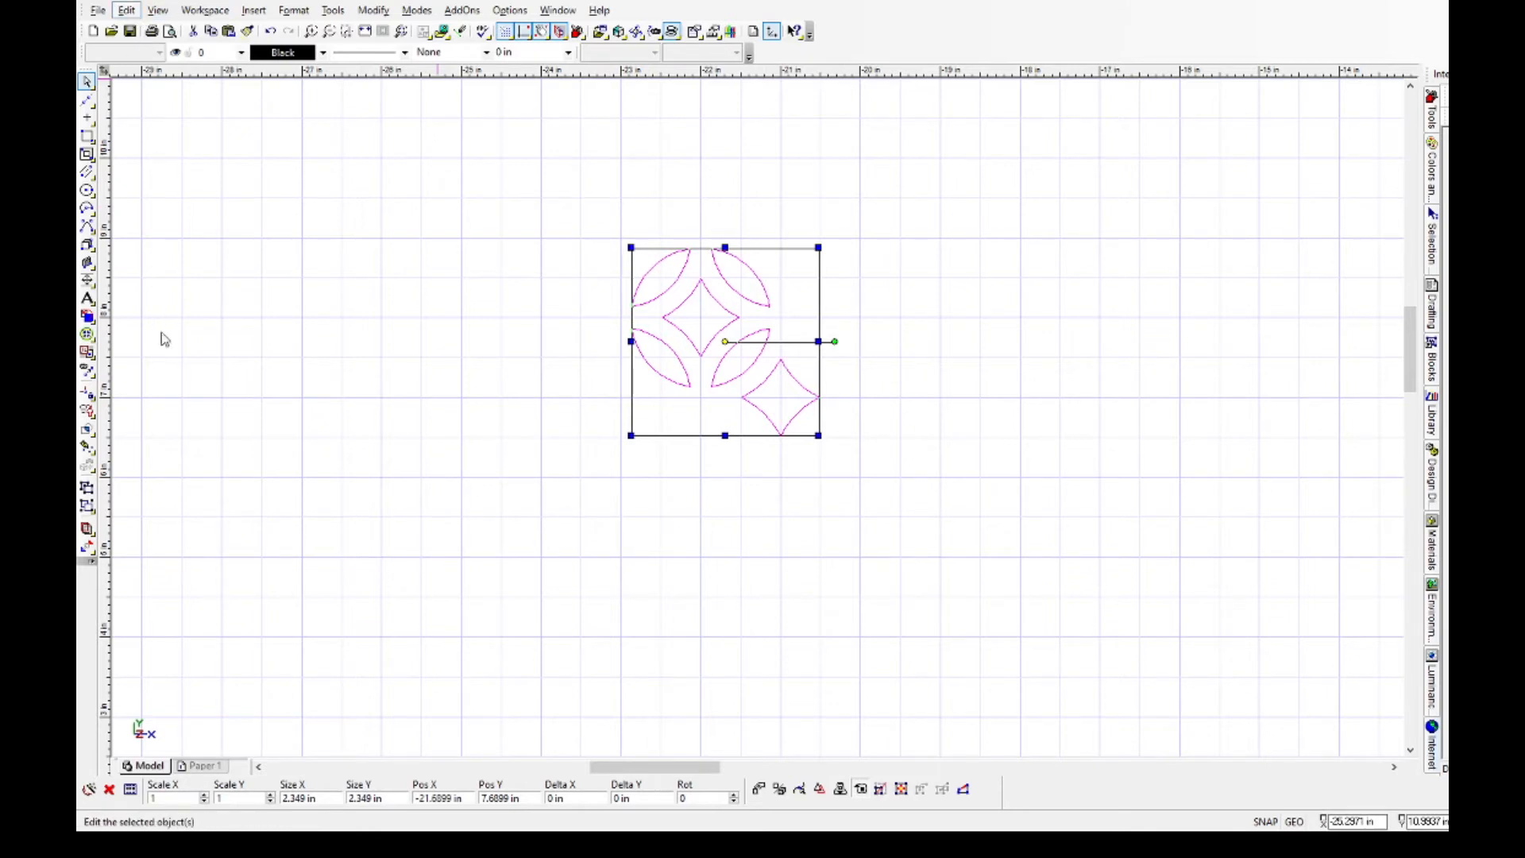
click(379, 334)
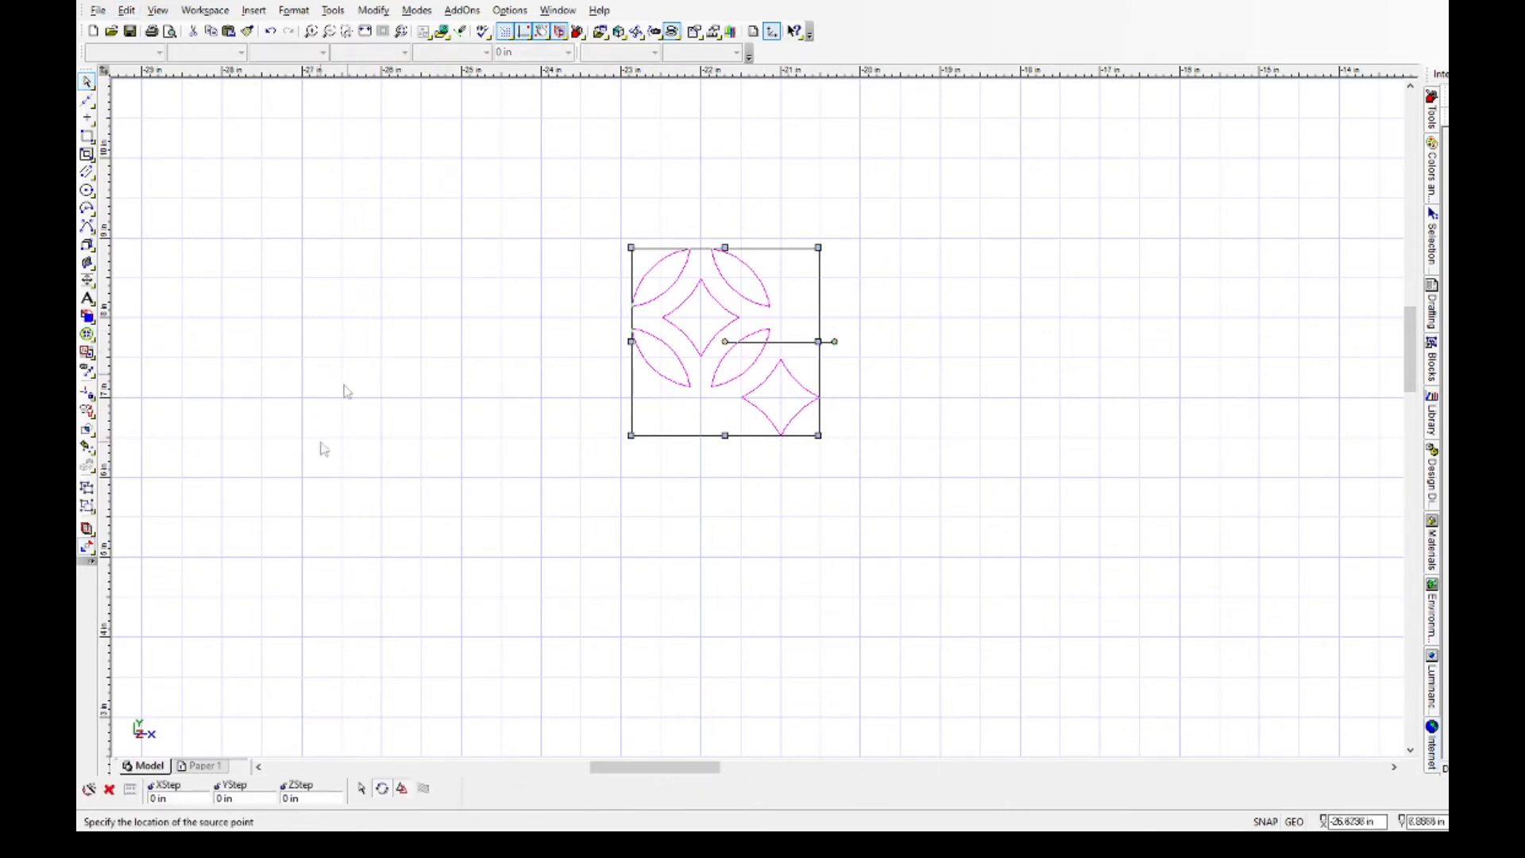
click(214, 799)
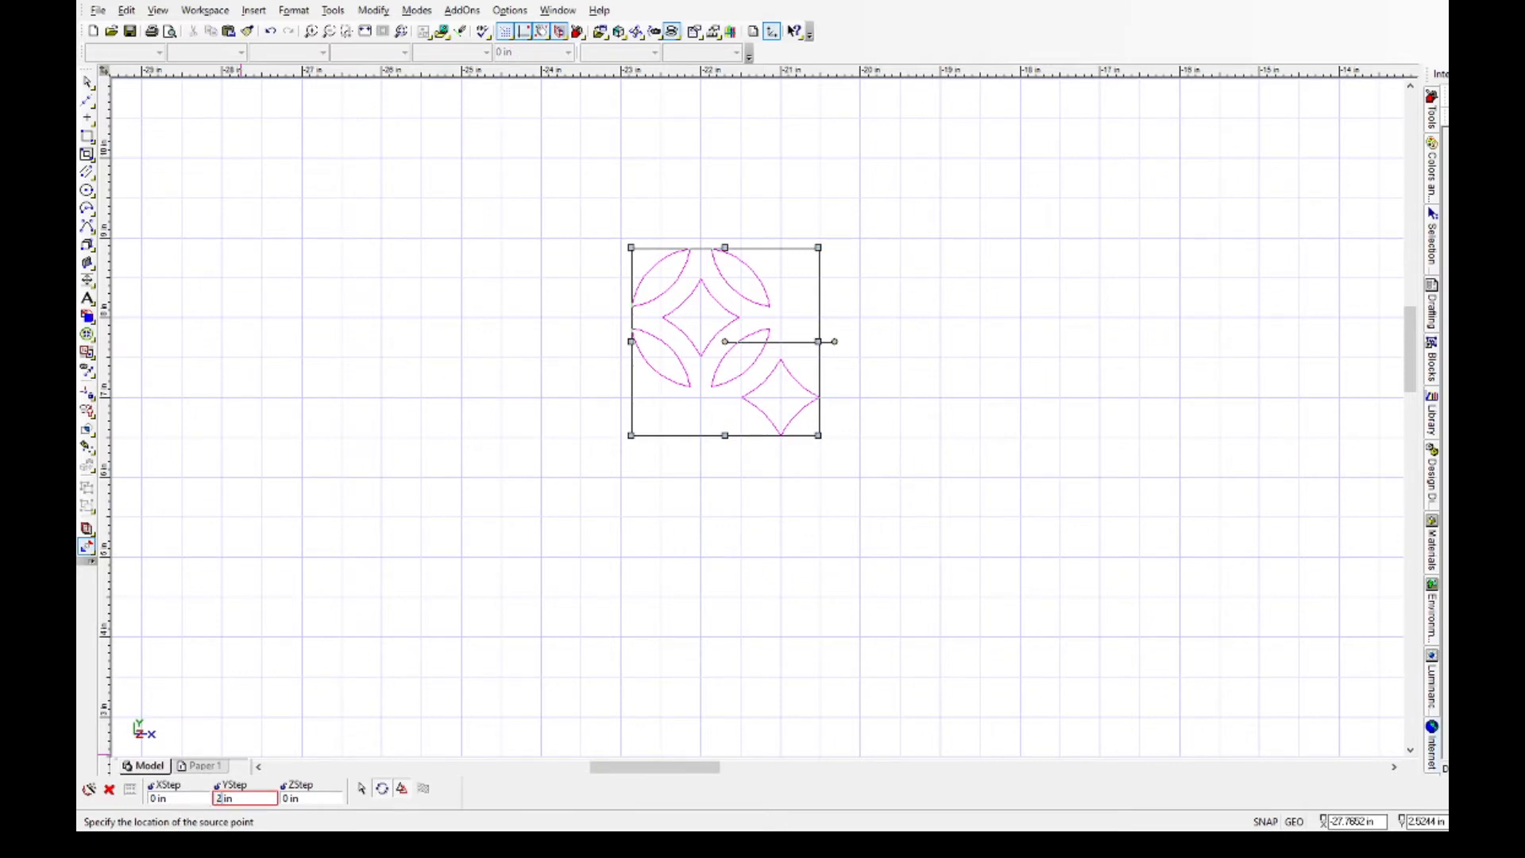
key(Return)
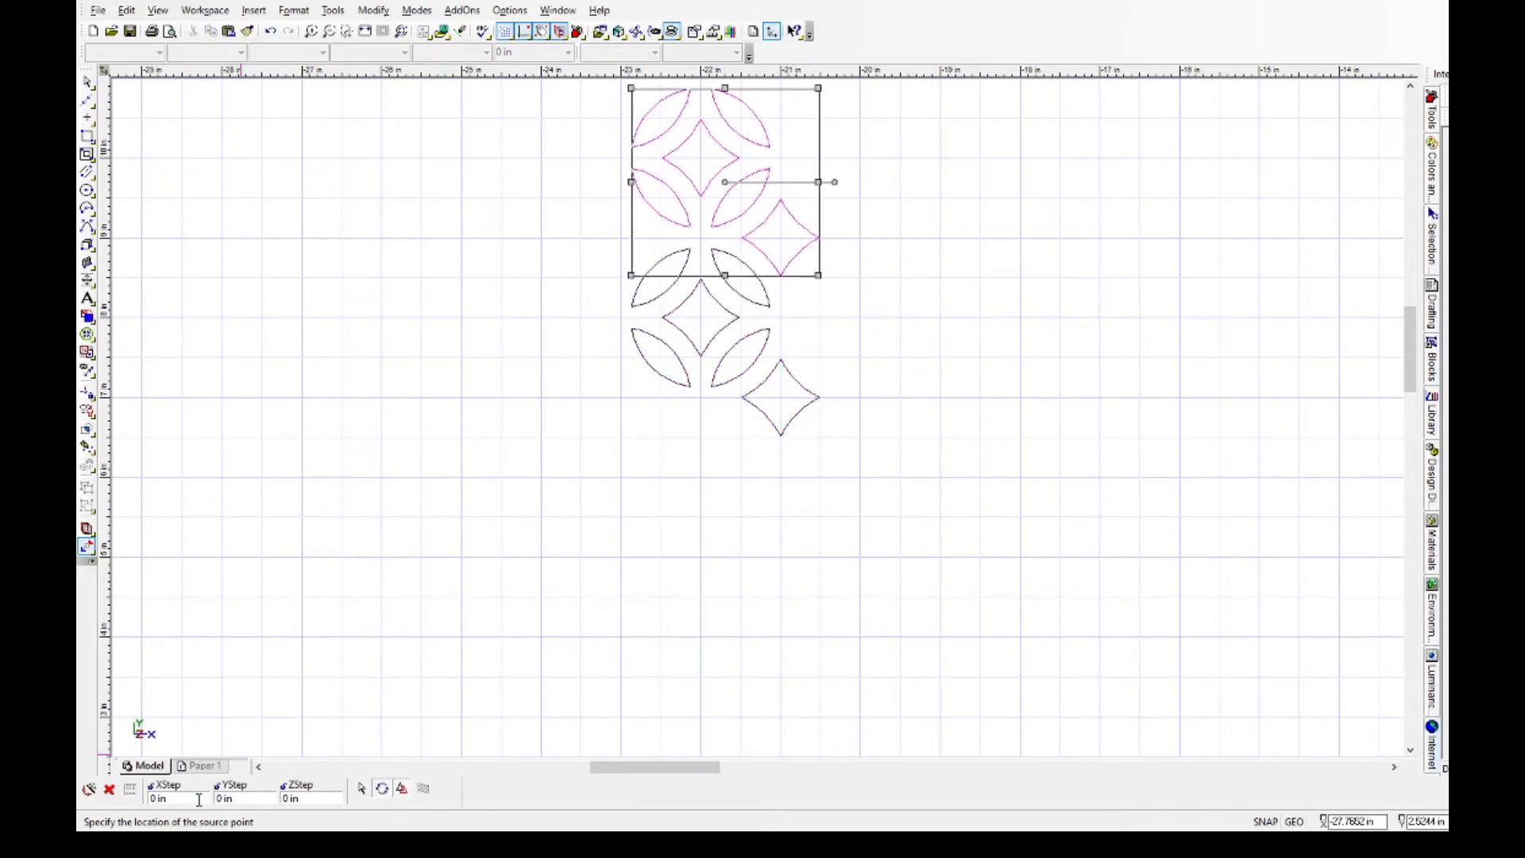
drag(1412, 347, 1418, 302)
click(220, 797)
key(Return)
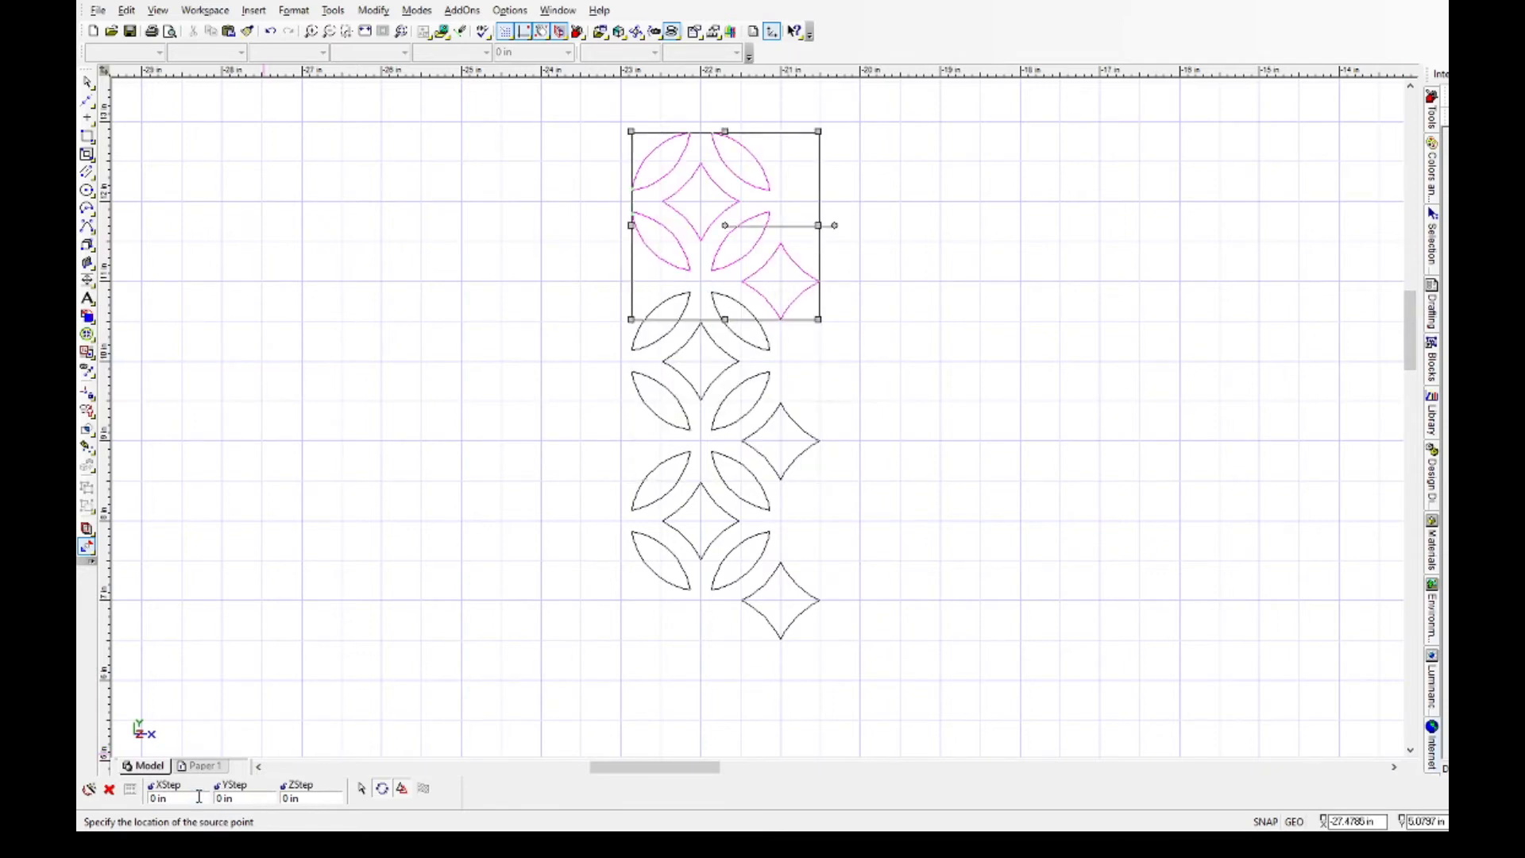
click(533, 169)
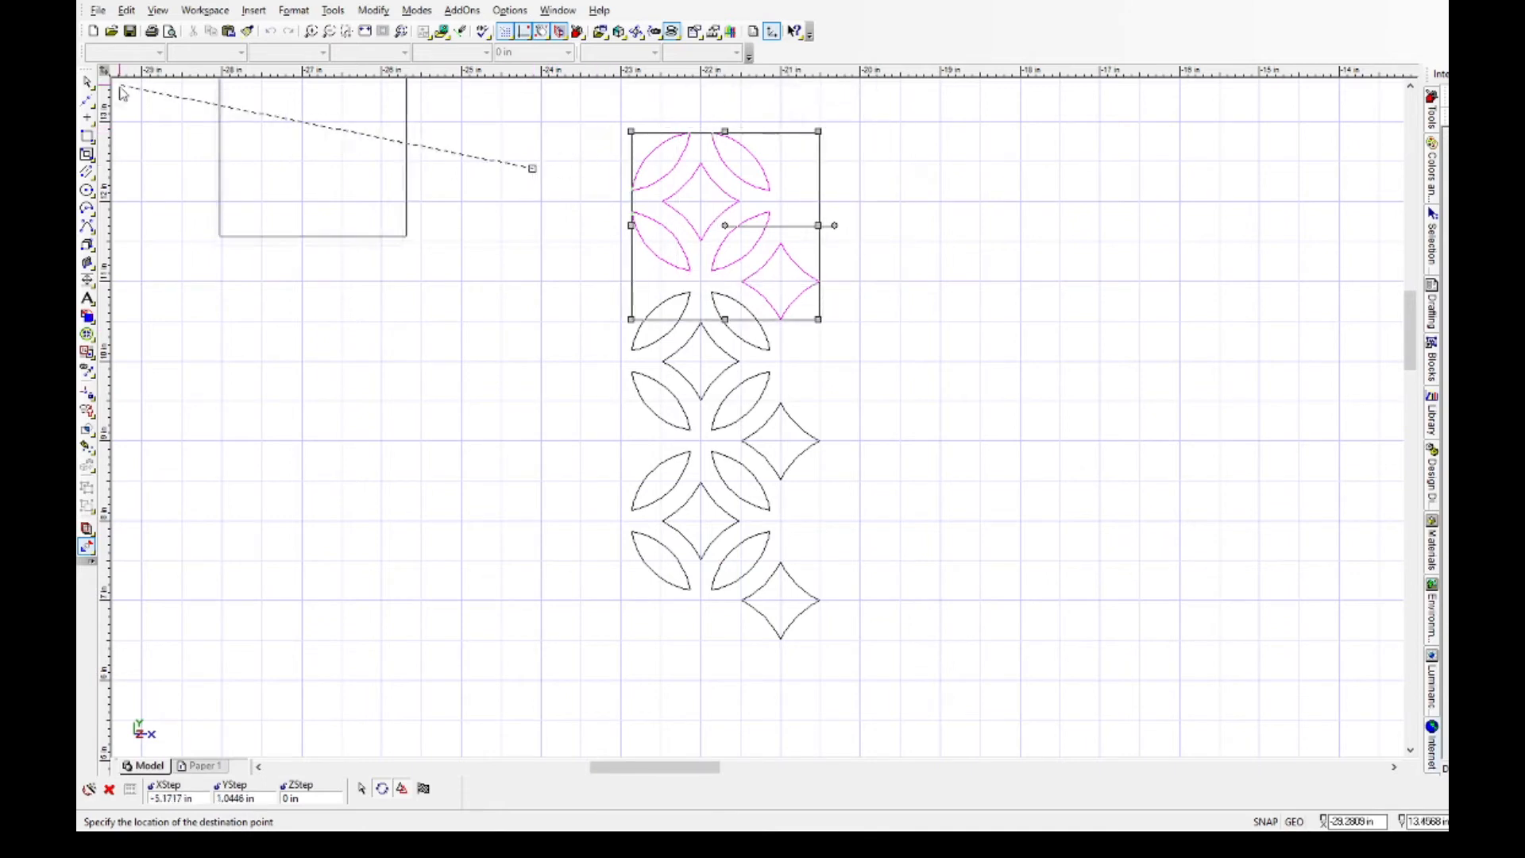
click(87, 83)
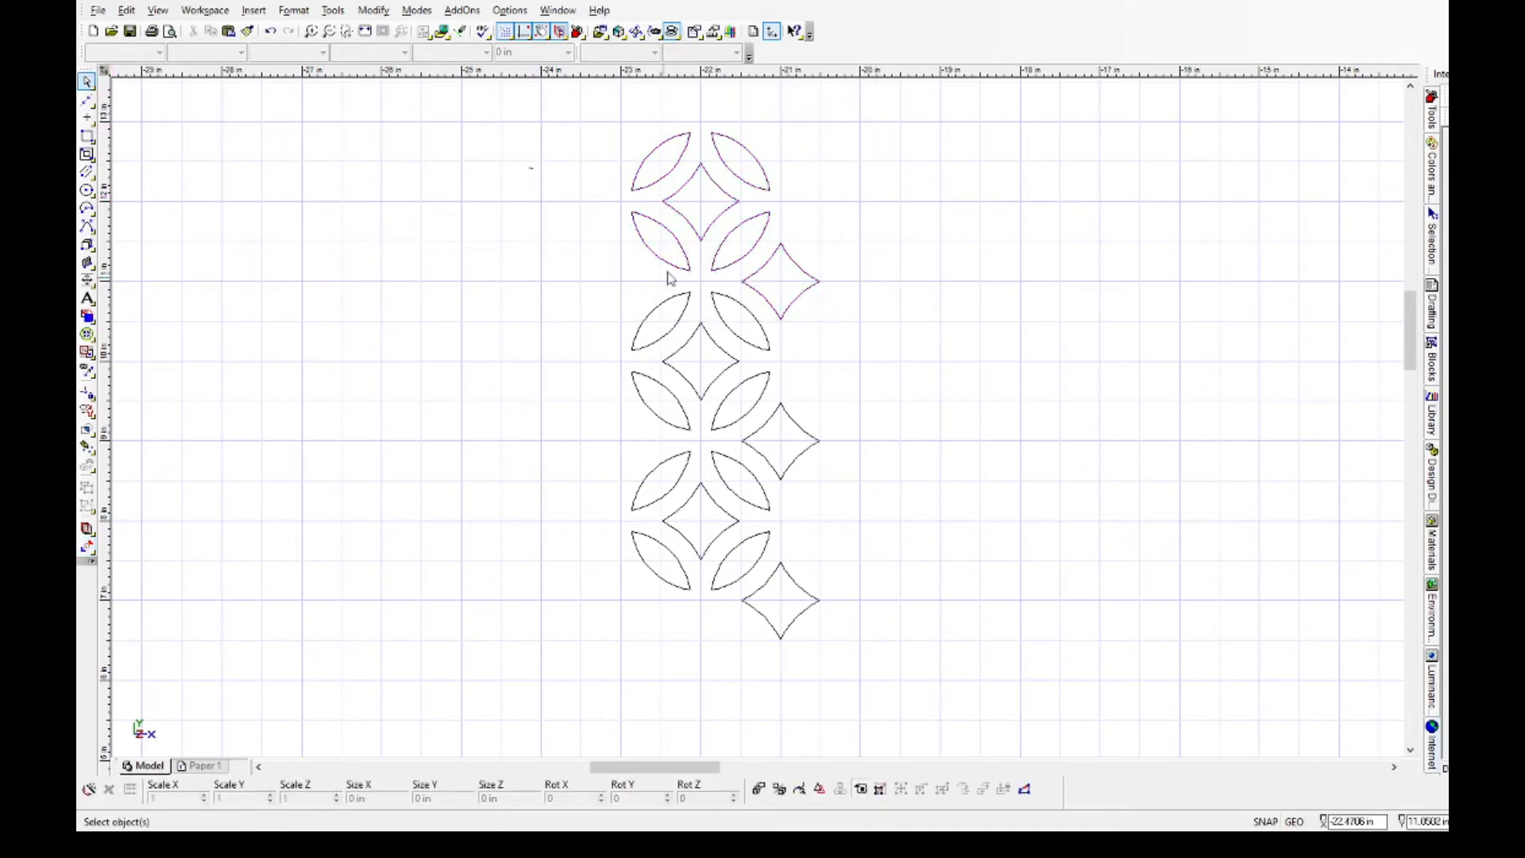
Copy the complete three-motif column six times in a row, using an X step of 2 in for each copy.
drag(611, 118, 838, 660)
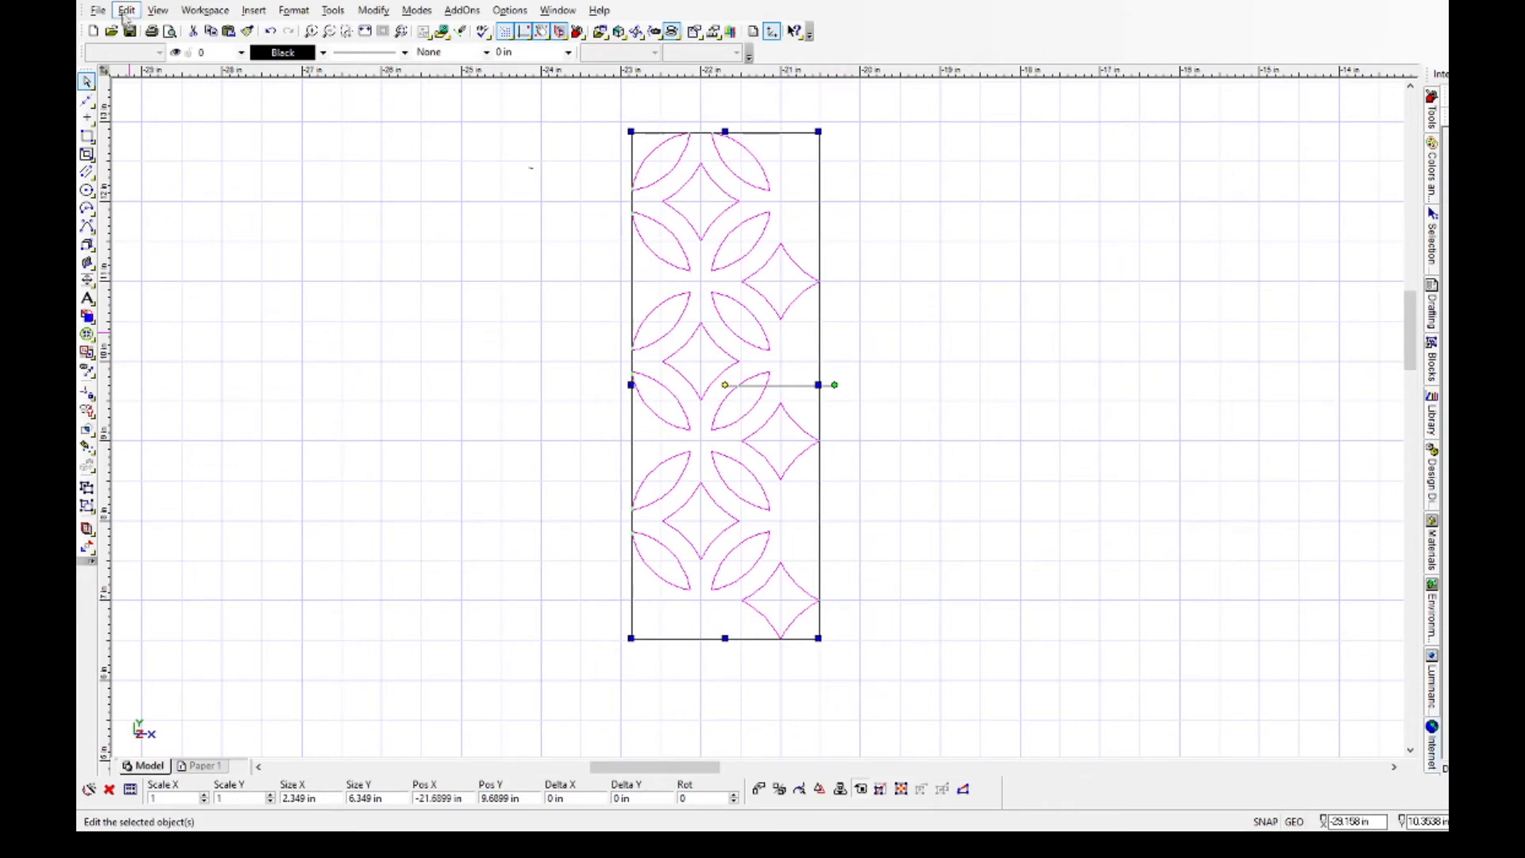
click(386, 332)
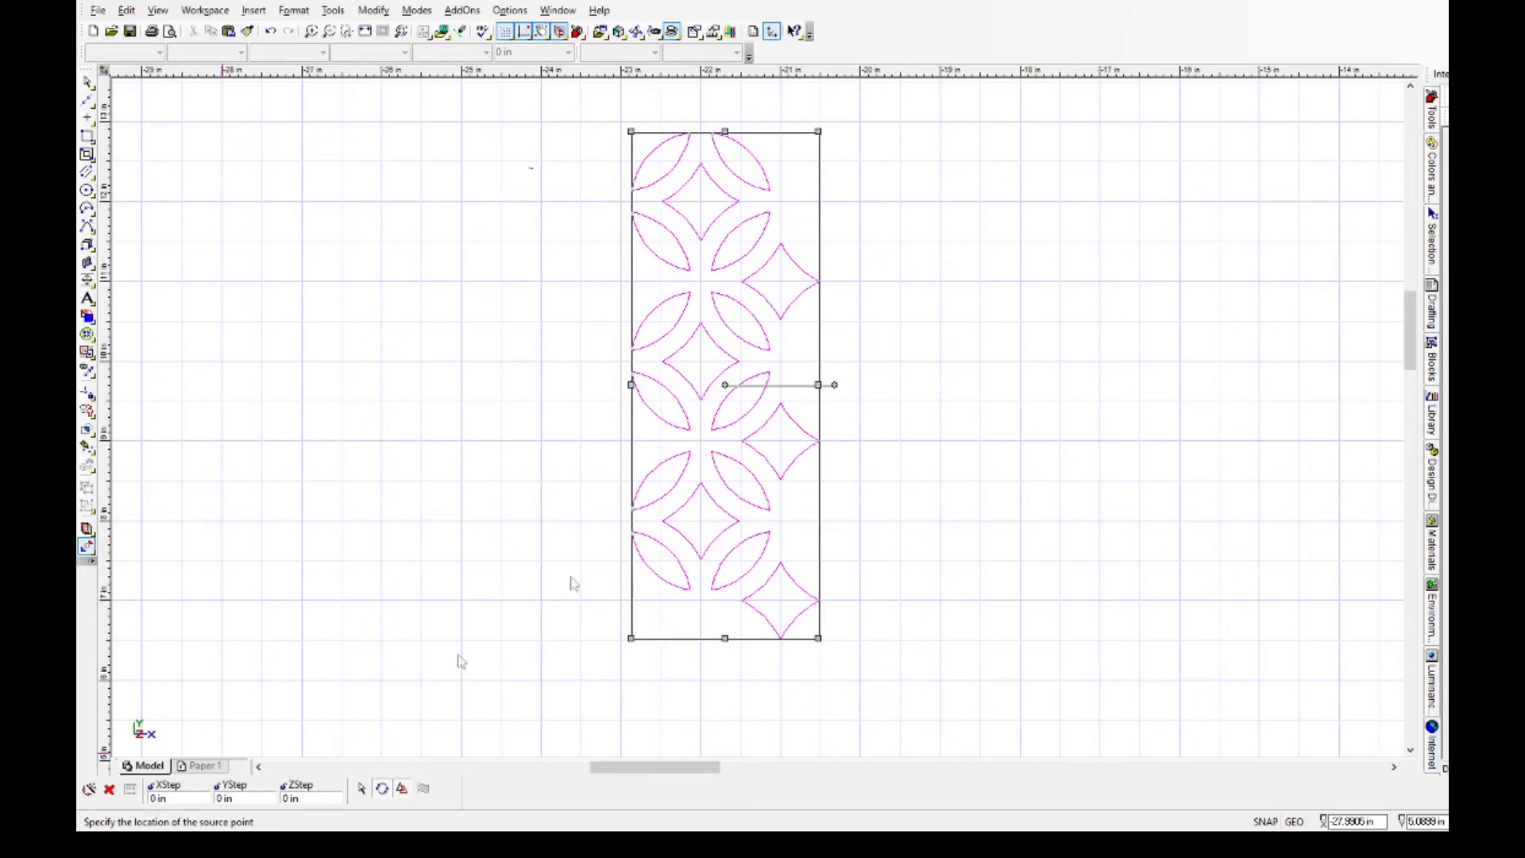
click(155, 799)
key(Return)
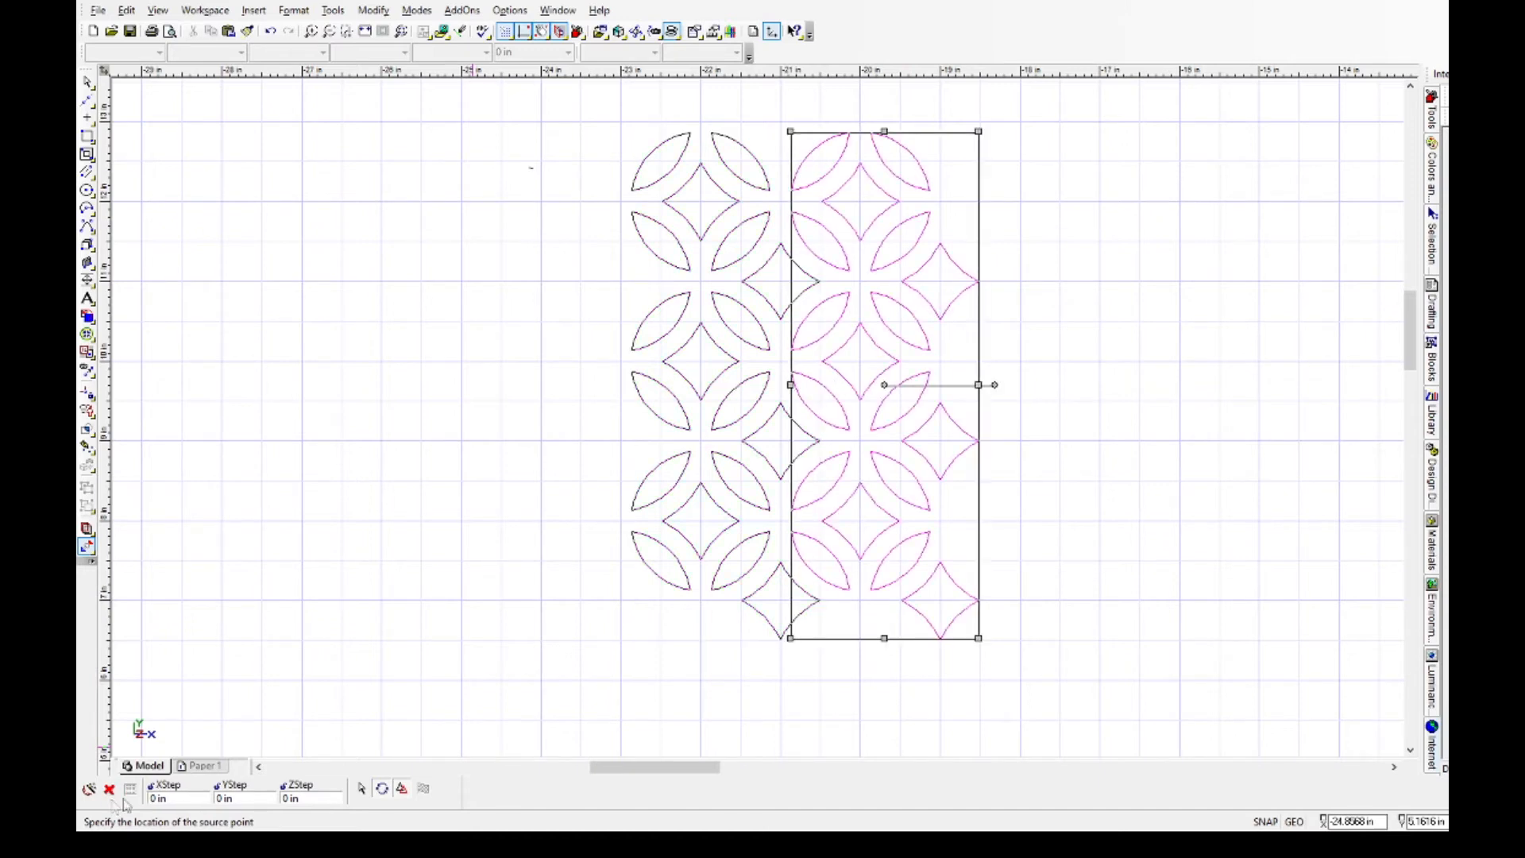
click(157, 798)
text(2)
key(Return)
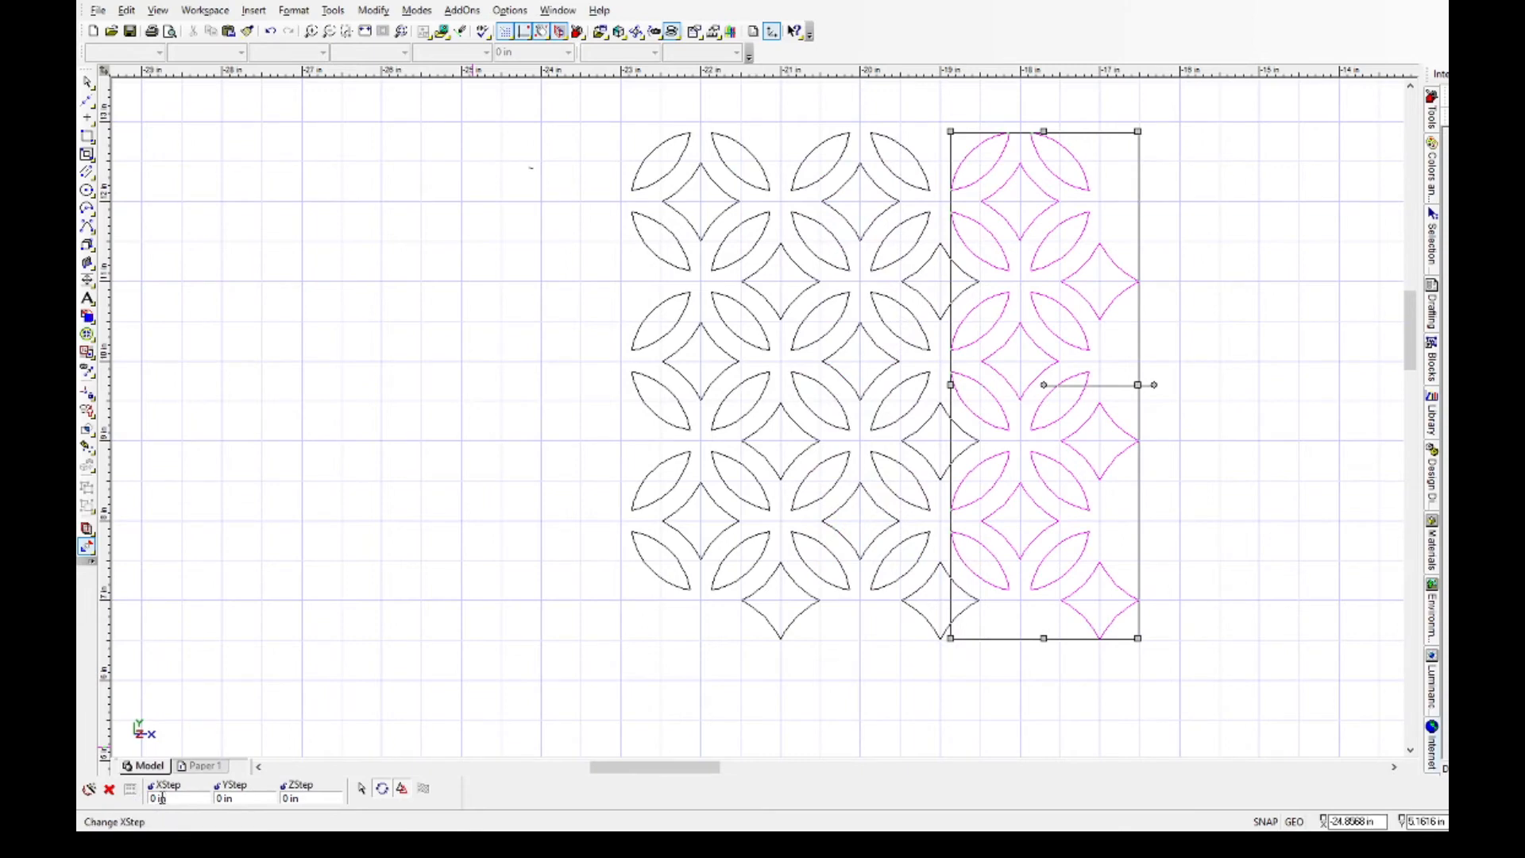
click(158, 799)
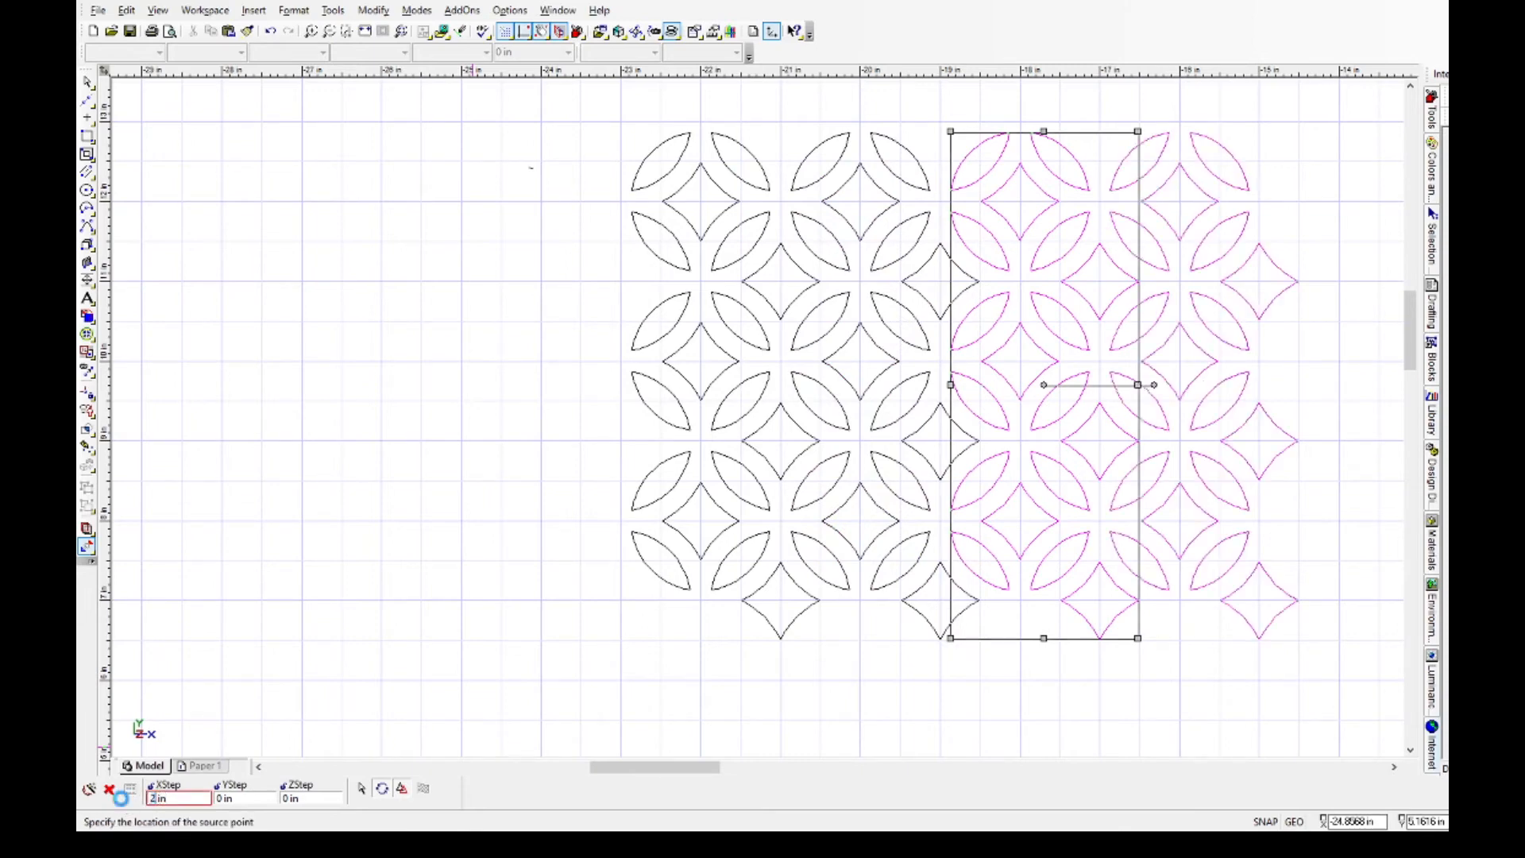
text(2)
key(Return)
drag(602, 768, 651, 767)
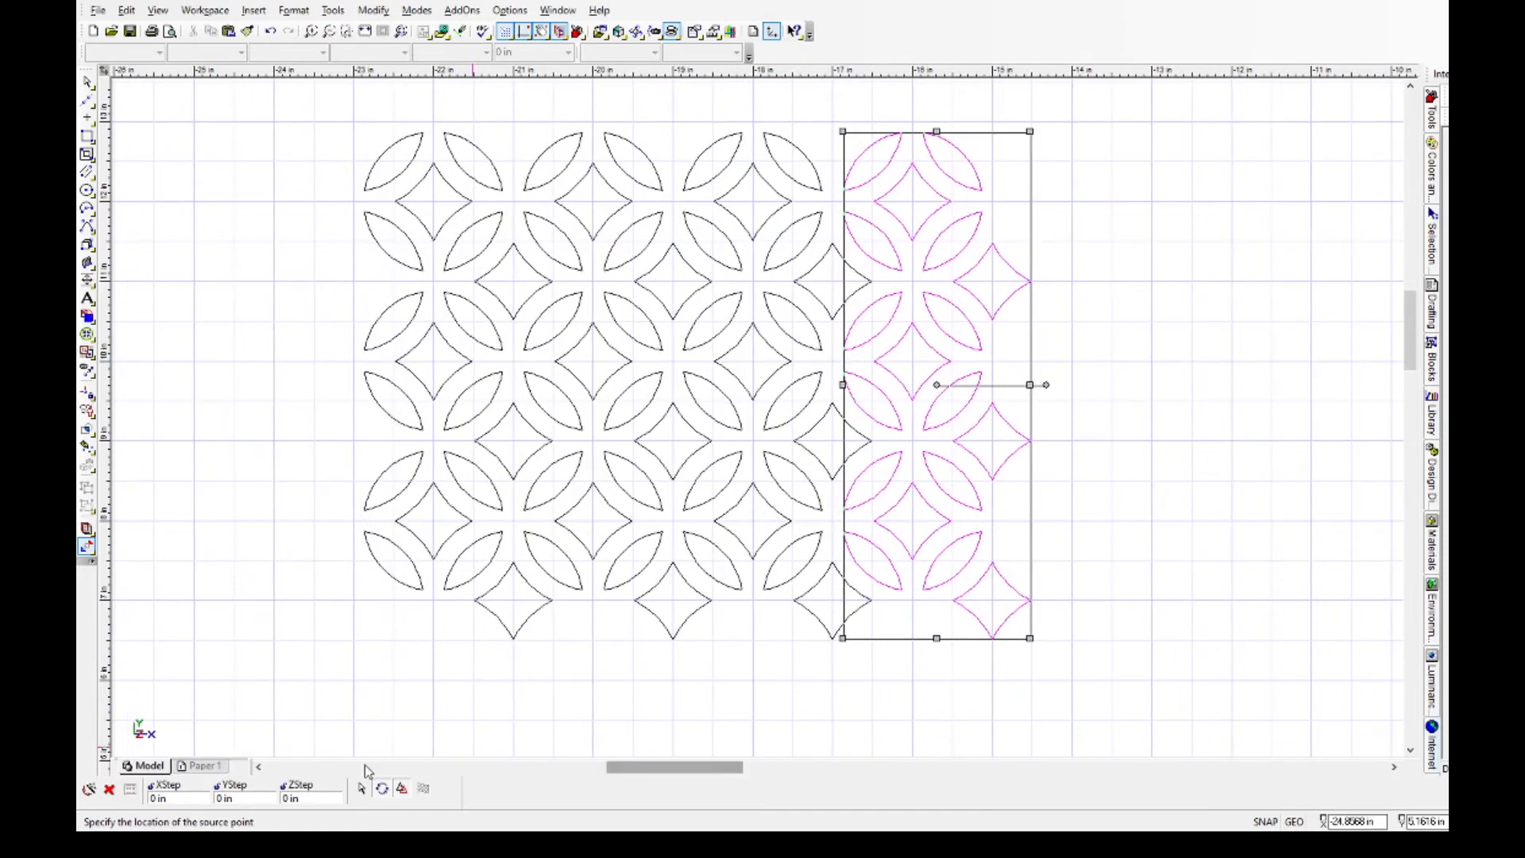
click(158, 797)
text(2)
key(Return)
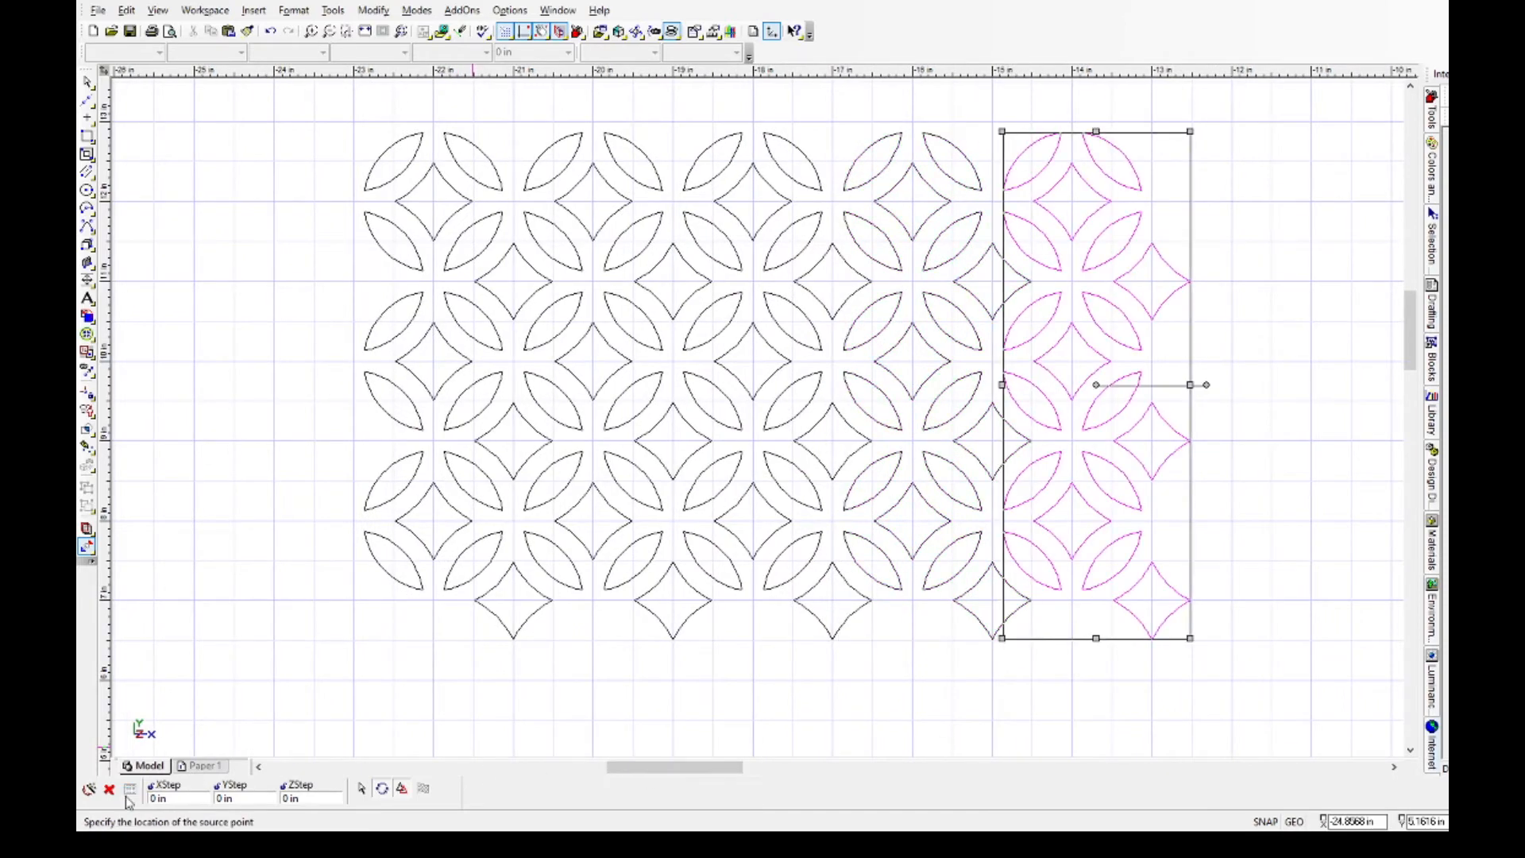
click(153, 798)
key(Return)
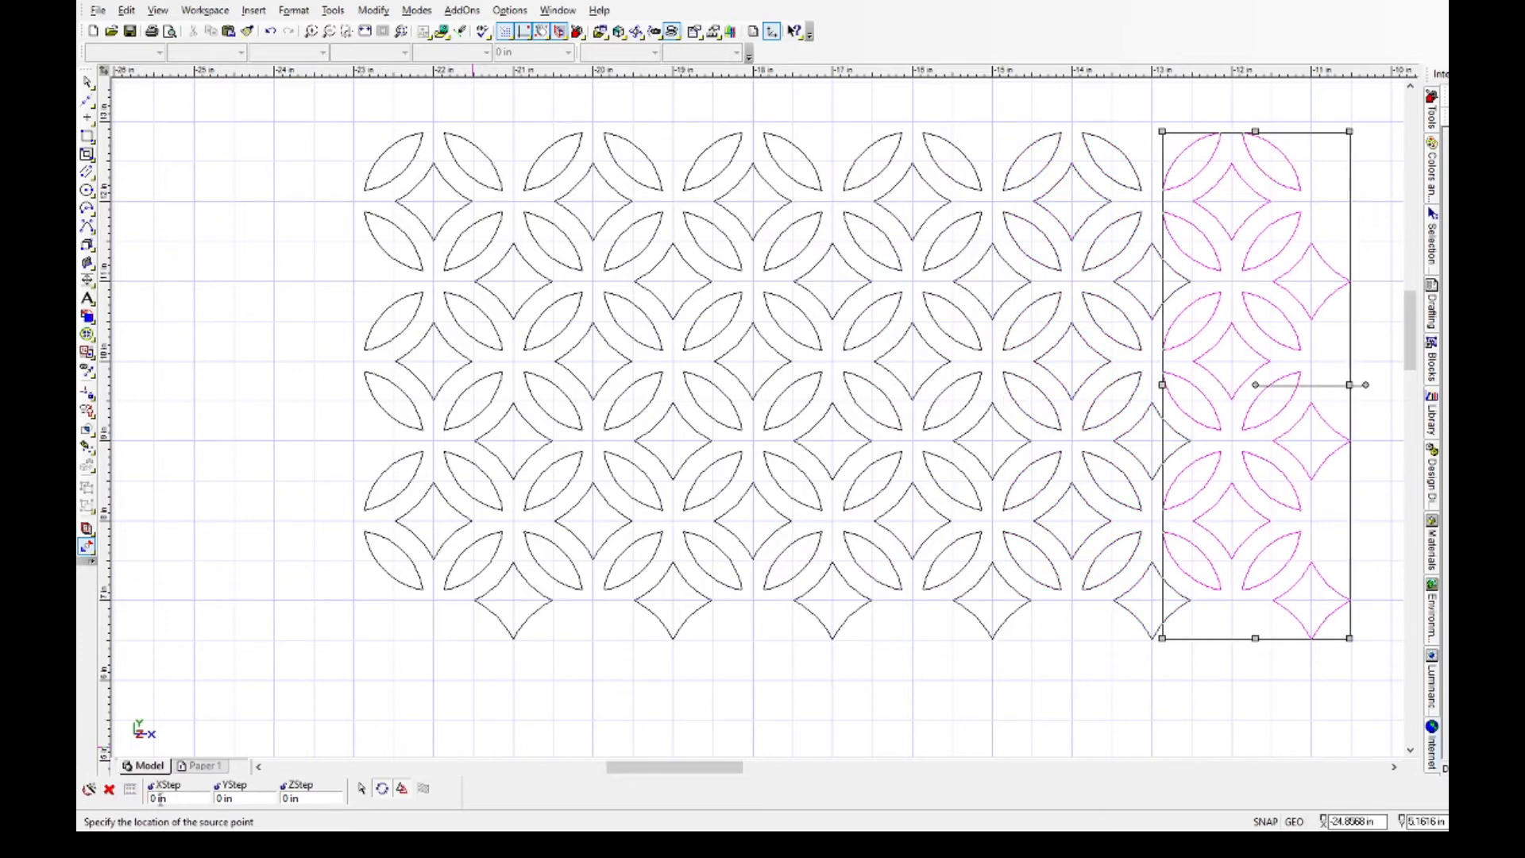
click(88, 789)
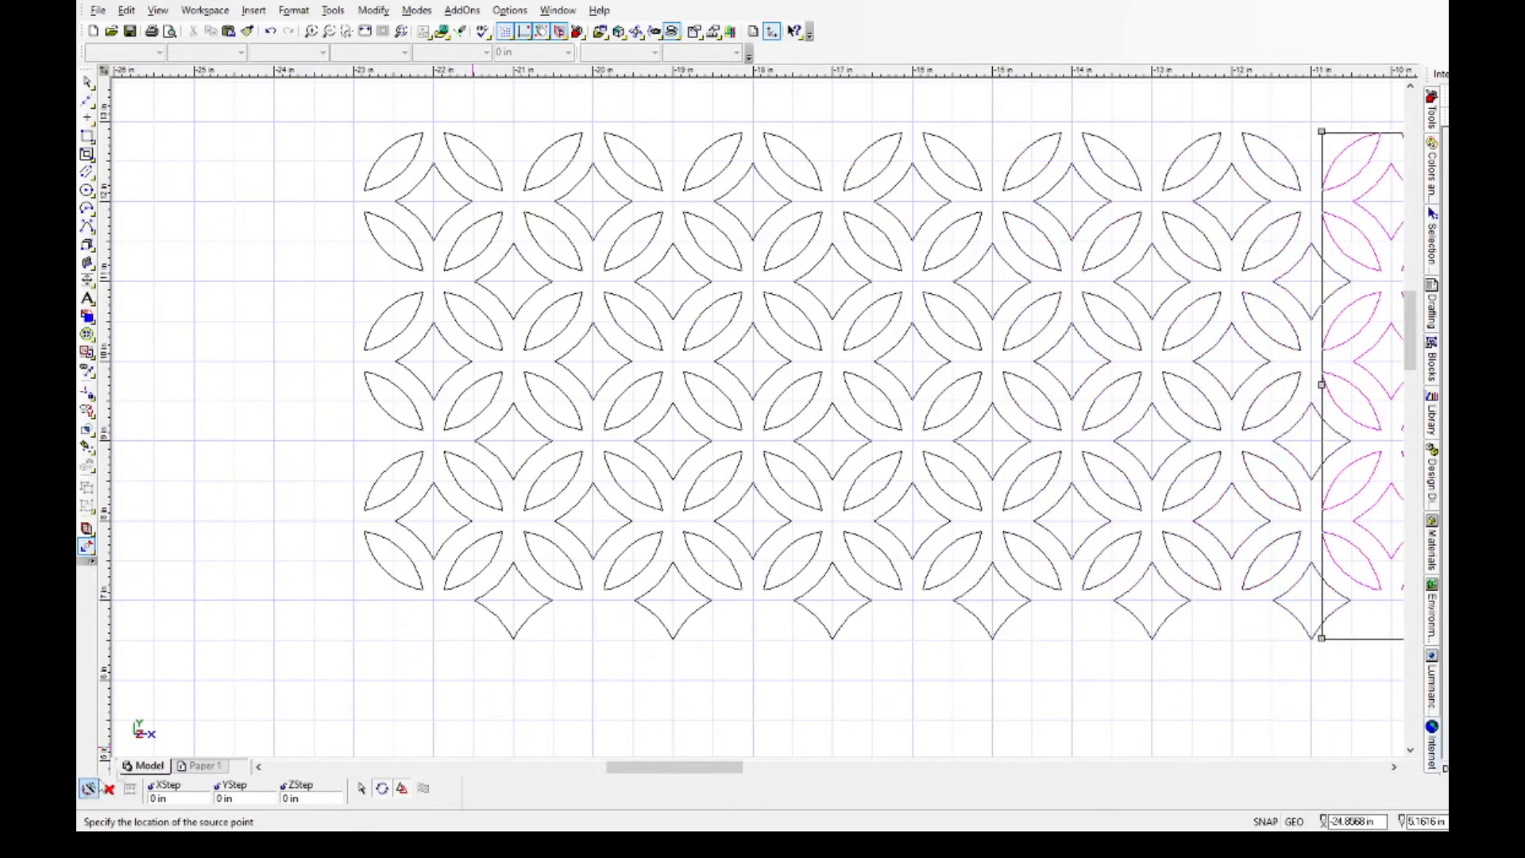
scroll(302, 785, down, 1)
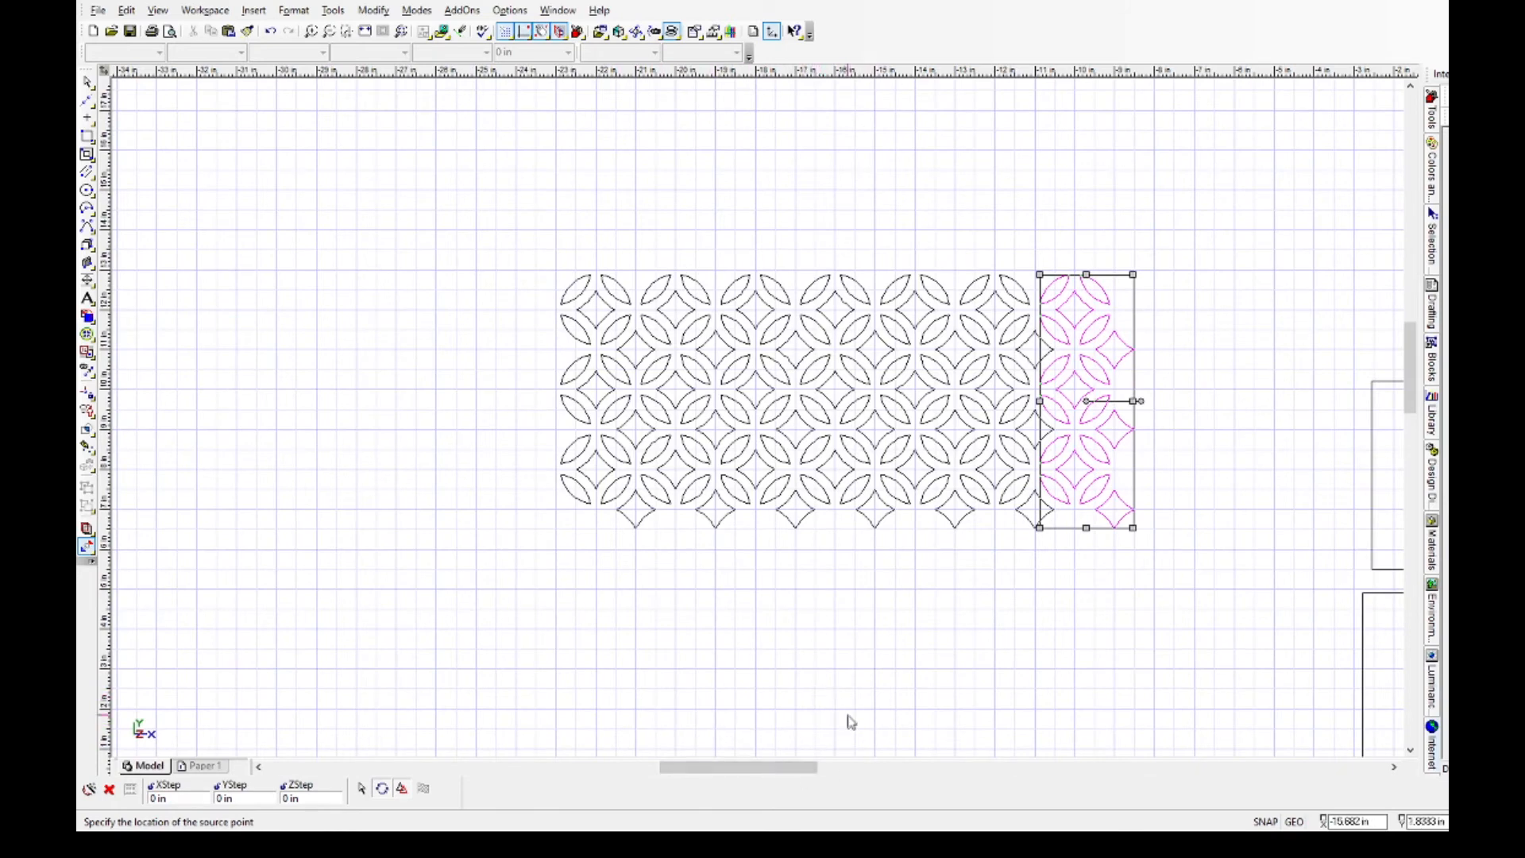
click(880, 632)
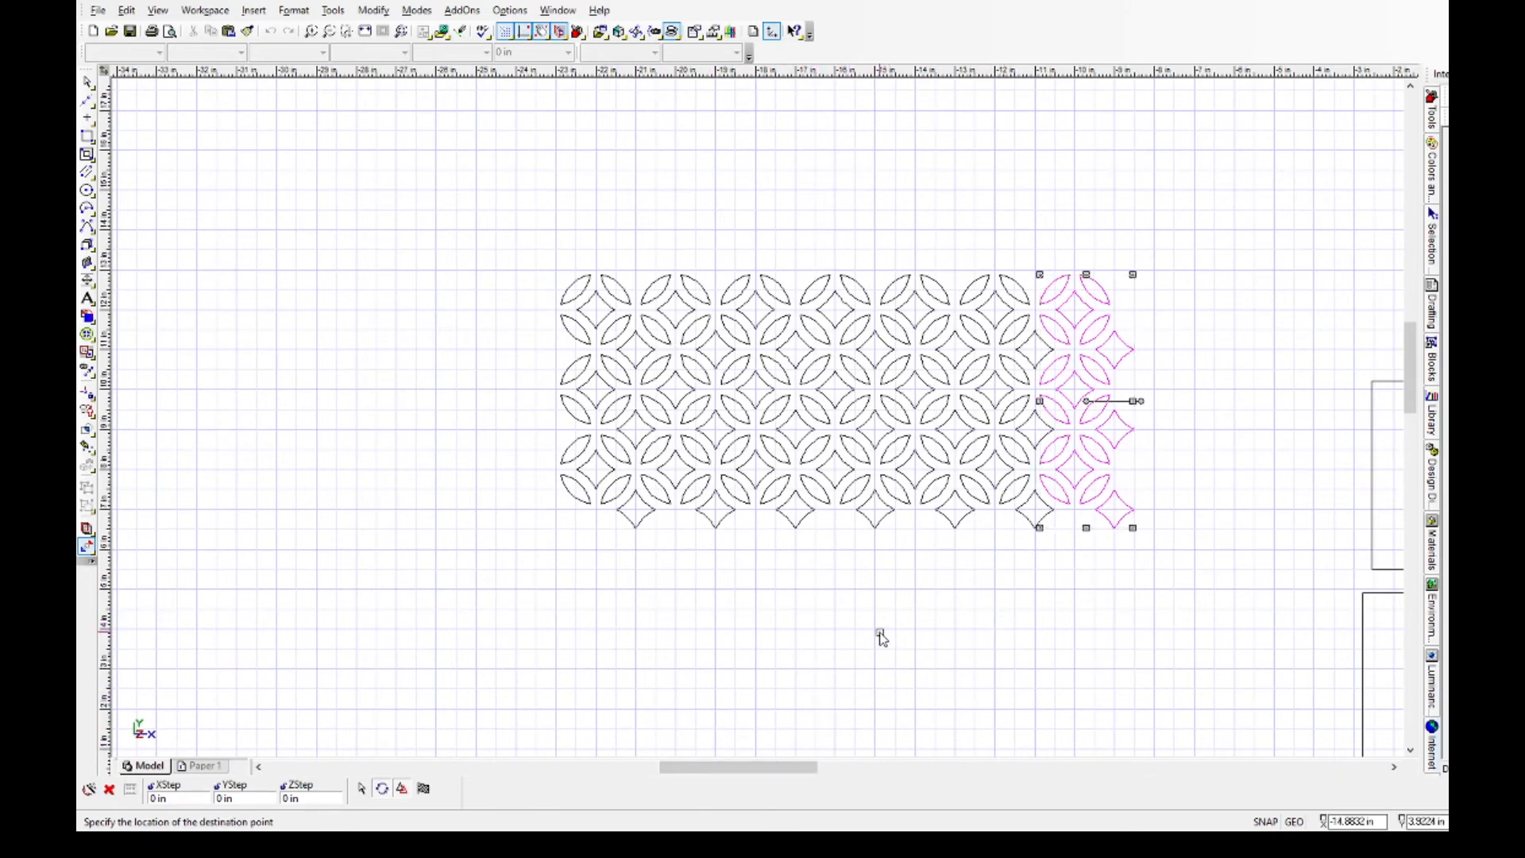
click(86, 82)
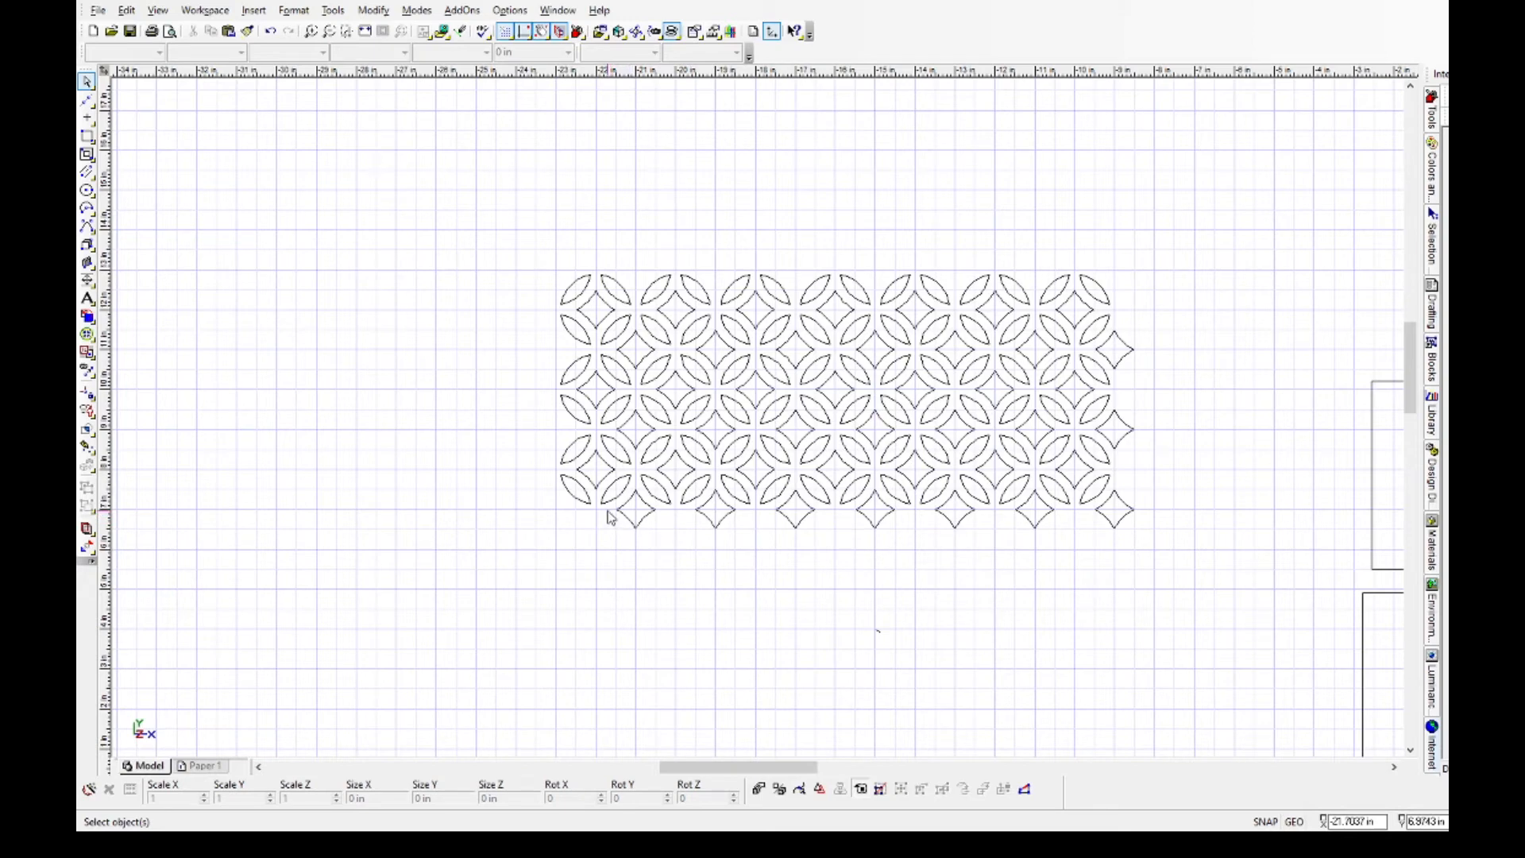
Delete the row of stars below the pattern and the two stars protruding past its right edge.
drag(608, 511, 1156, 556)
key(Delete)
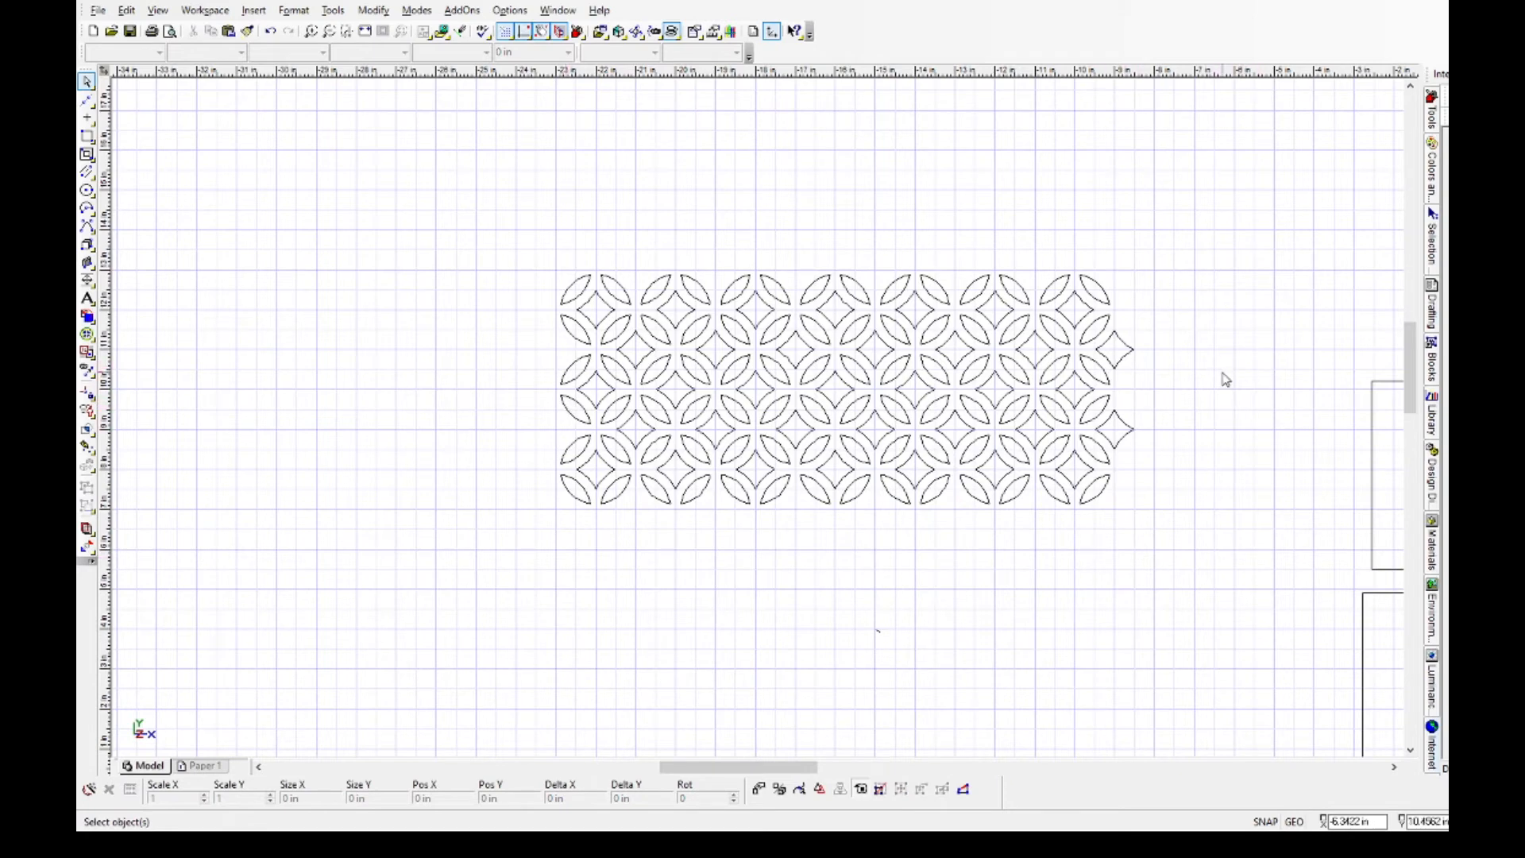
click(1126, 362)
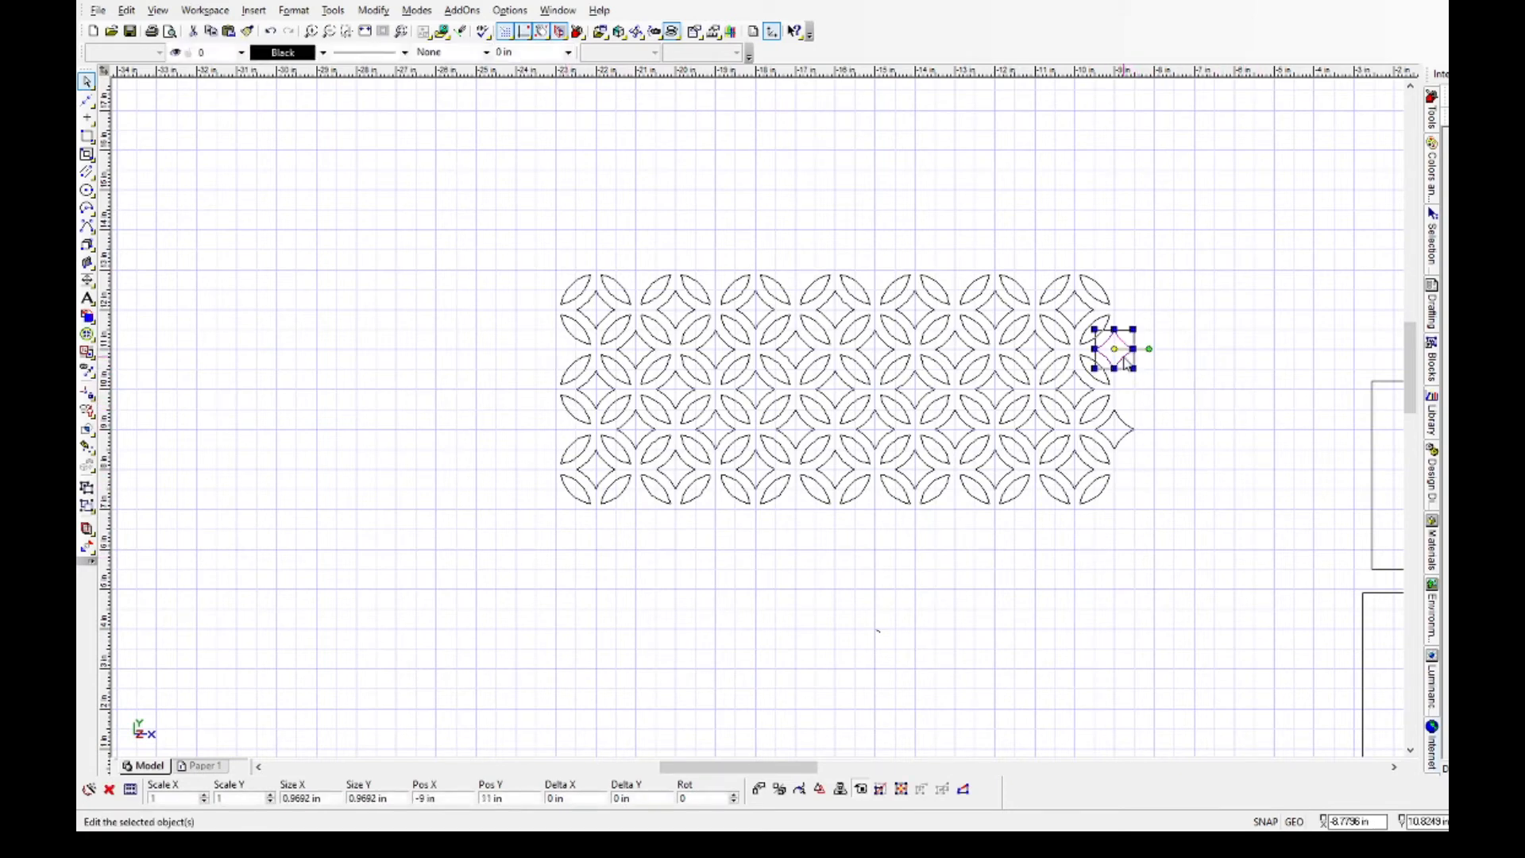
key(Delete)
click(1129, 441)
key(Delete)
scroll(1142, 607, down, 1)
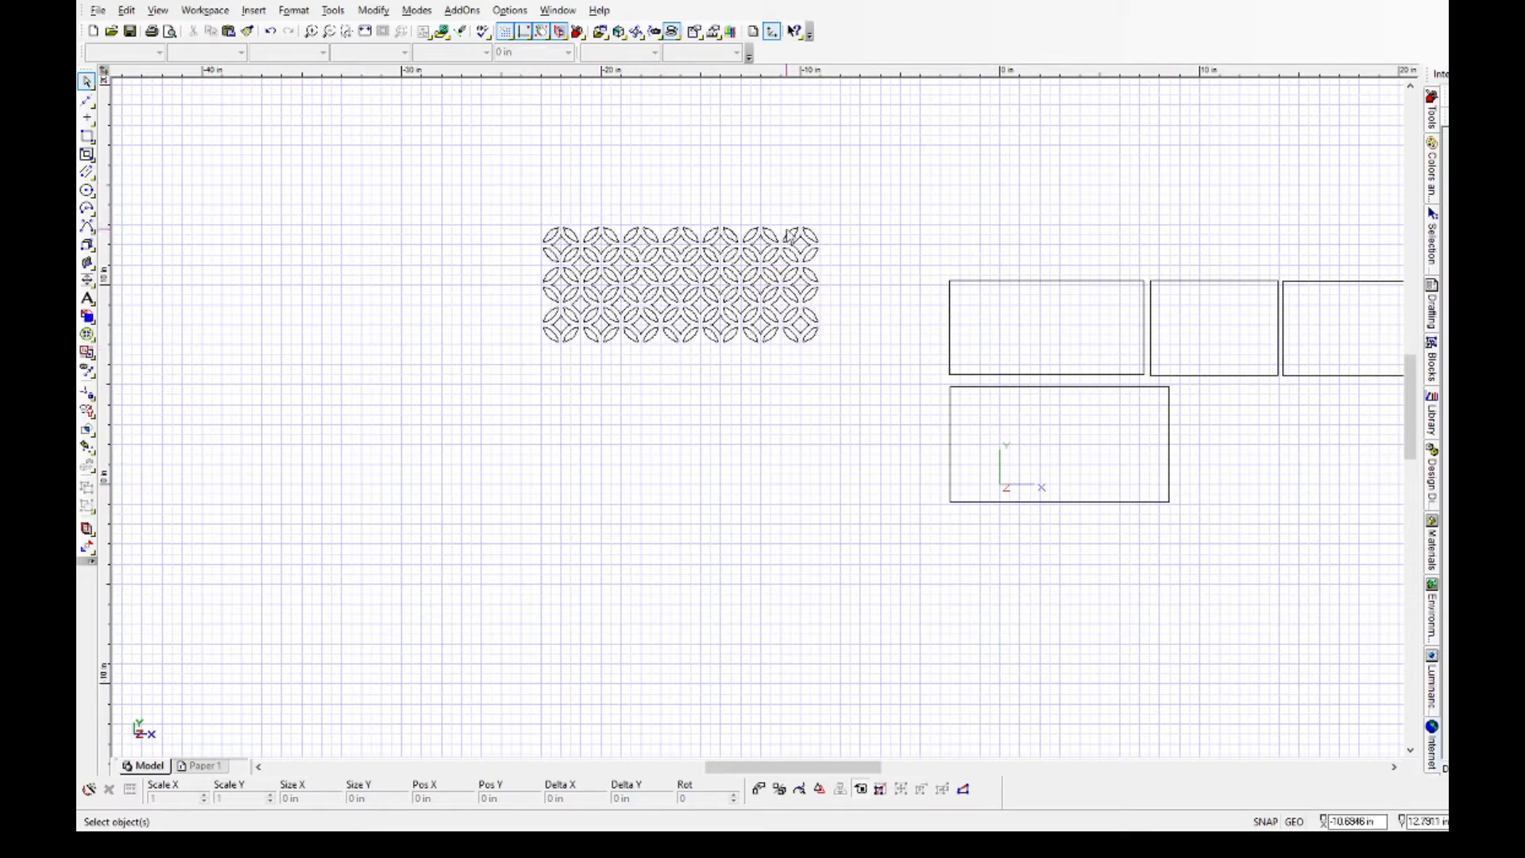
click(744, 213)
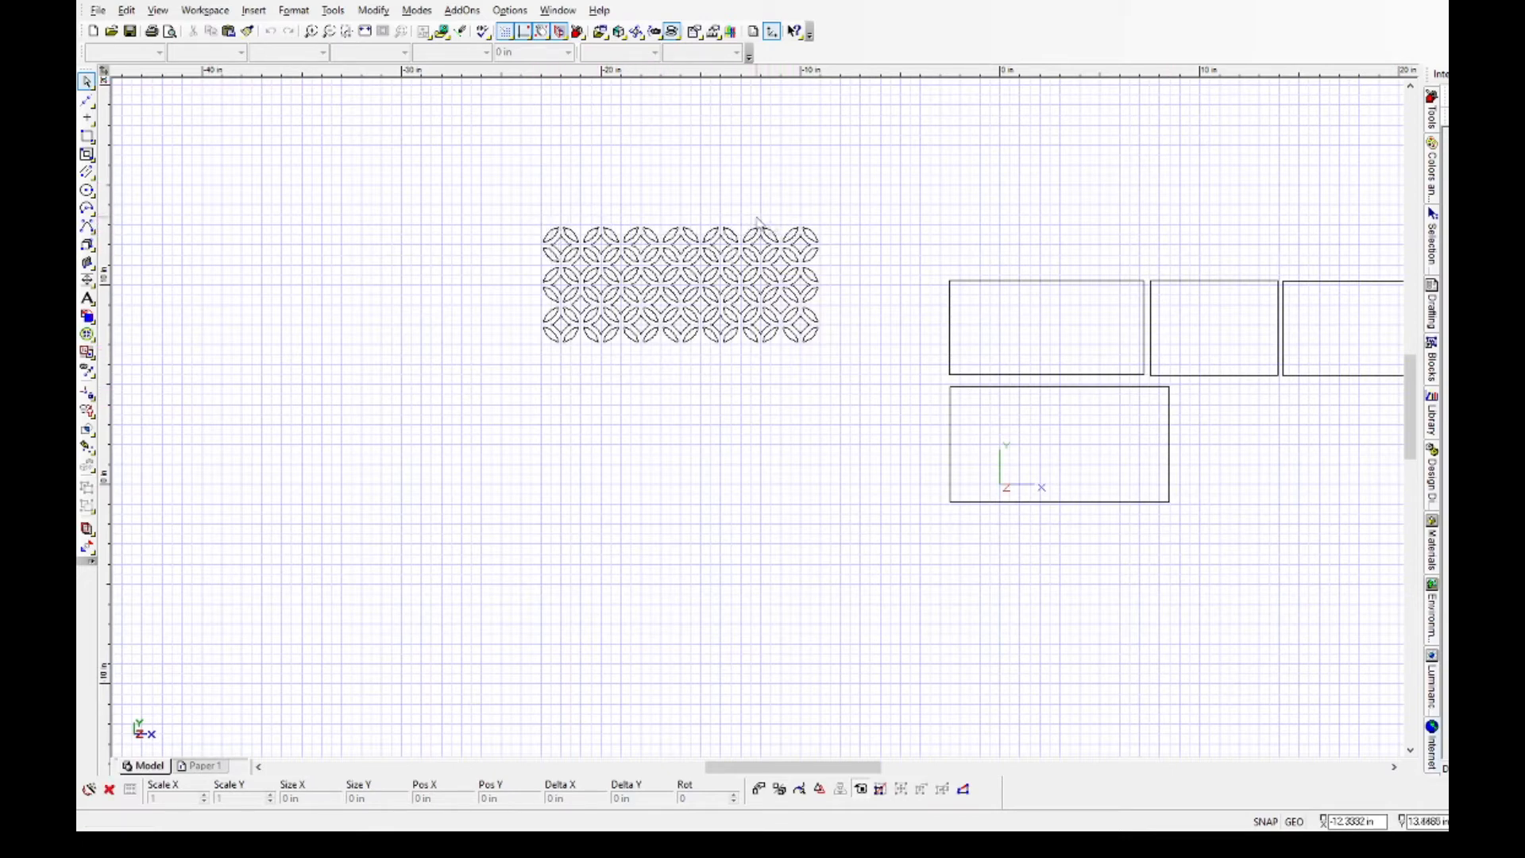
Delete the lattice's two rightmost motif columns with their joining stars, and move the remaining five columns onto the large lower panel.
click(842, 389)
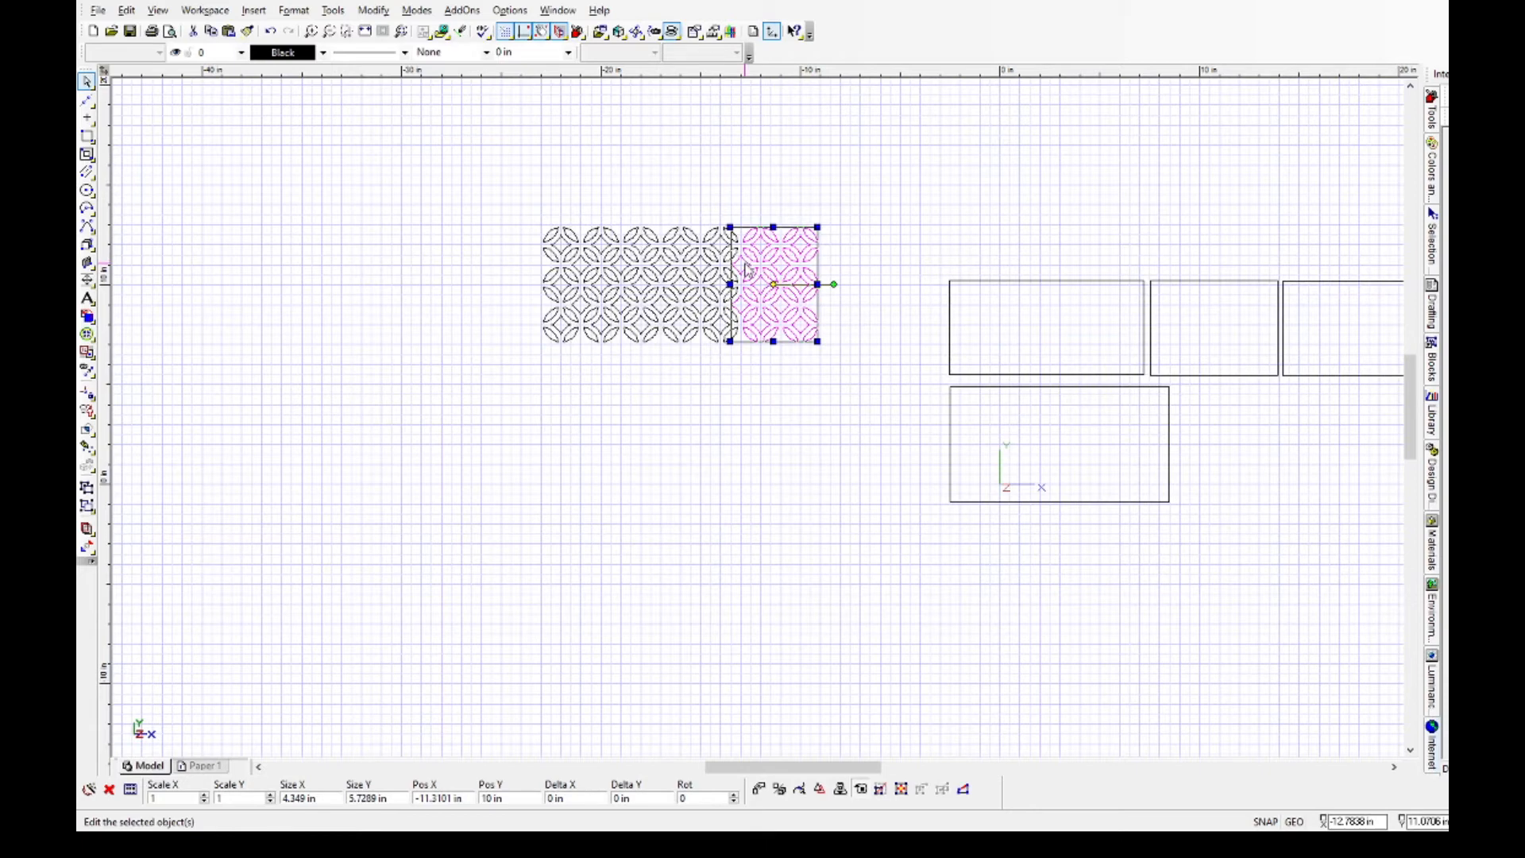
key(Delete)
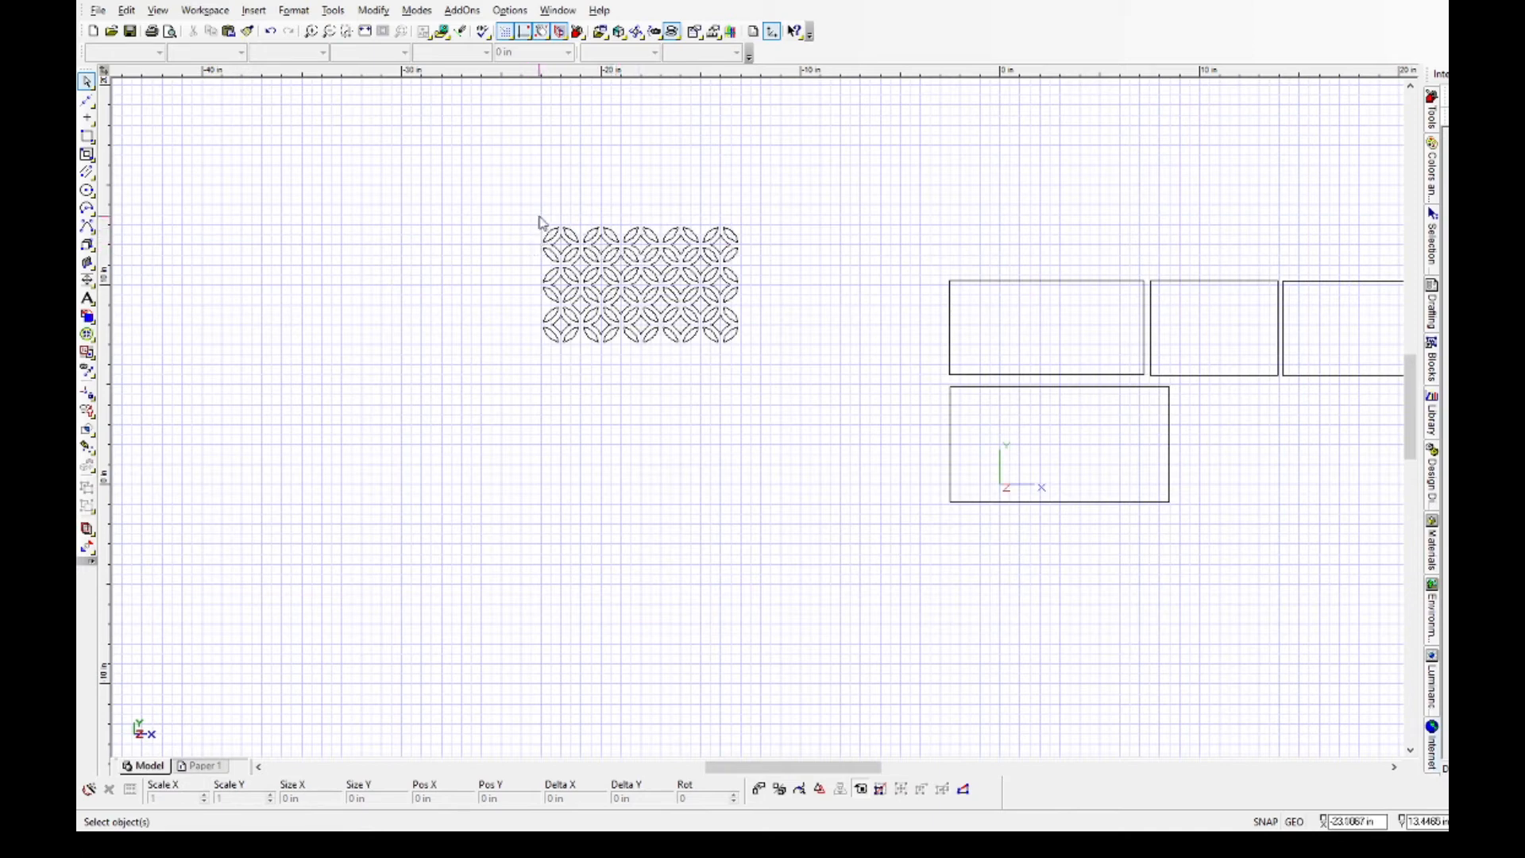
drag(534, 226, 743, 359)
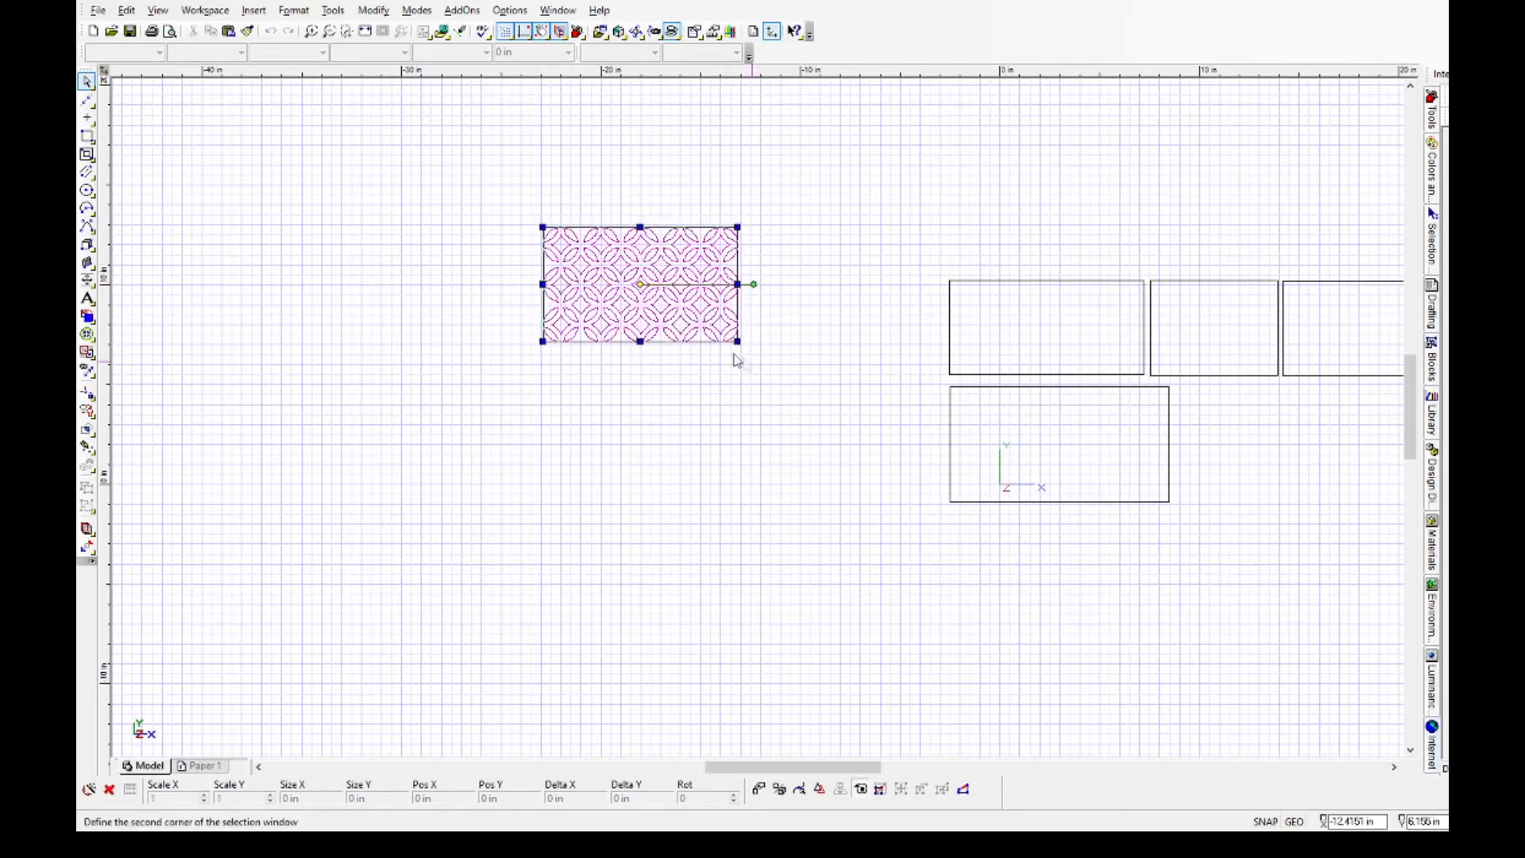
drag(640, 278, 1064, 447)
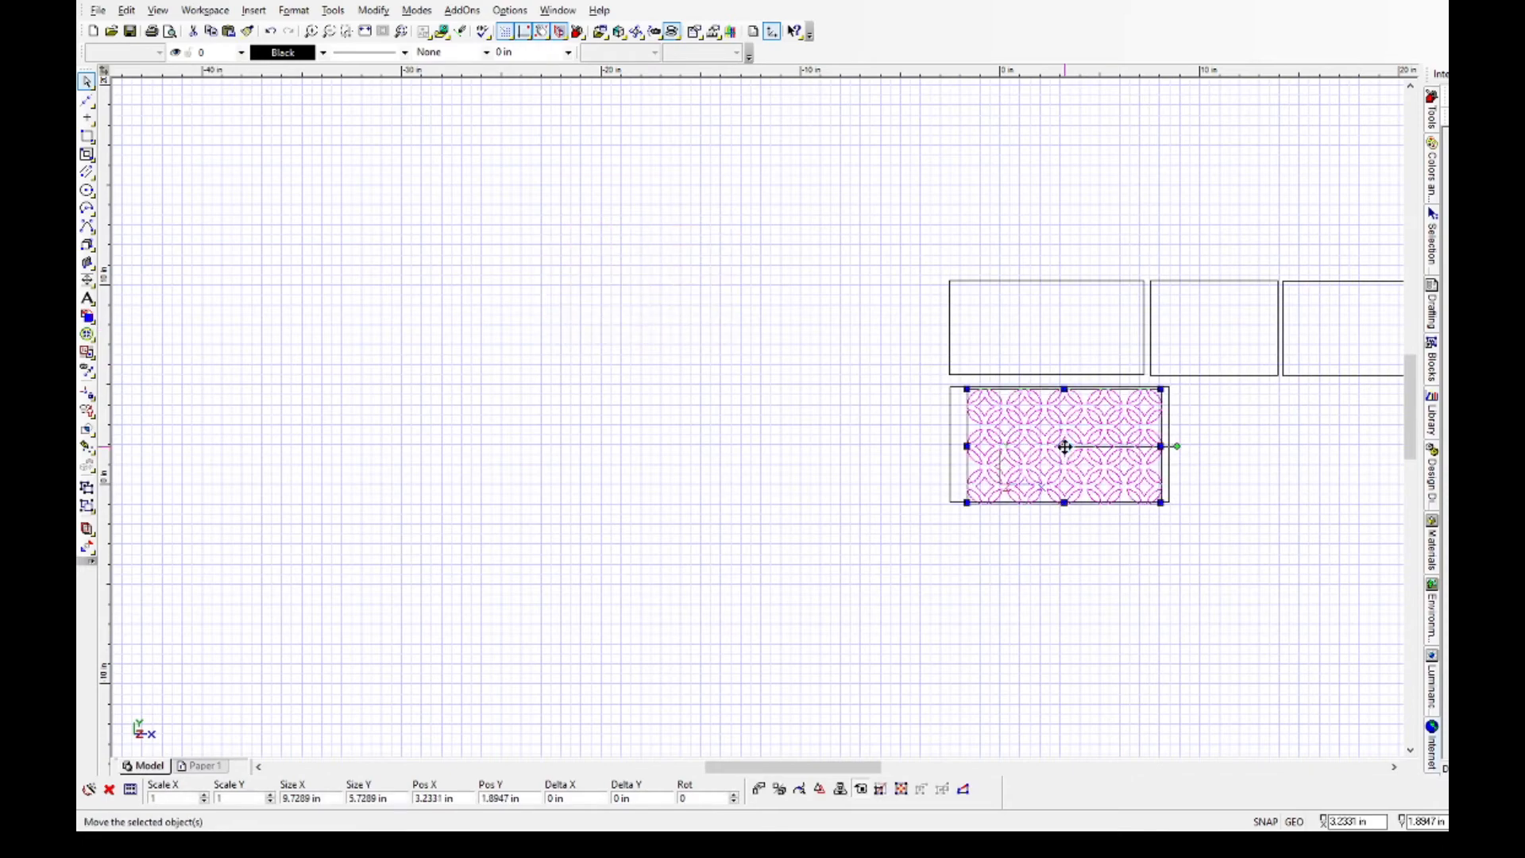
scroll(1095, 437, up, 2)
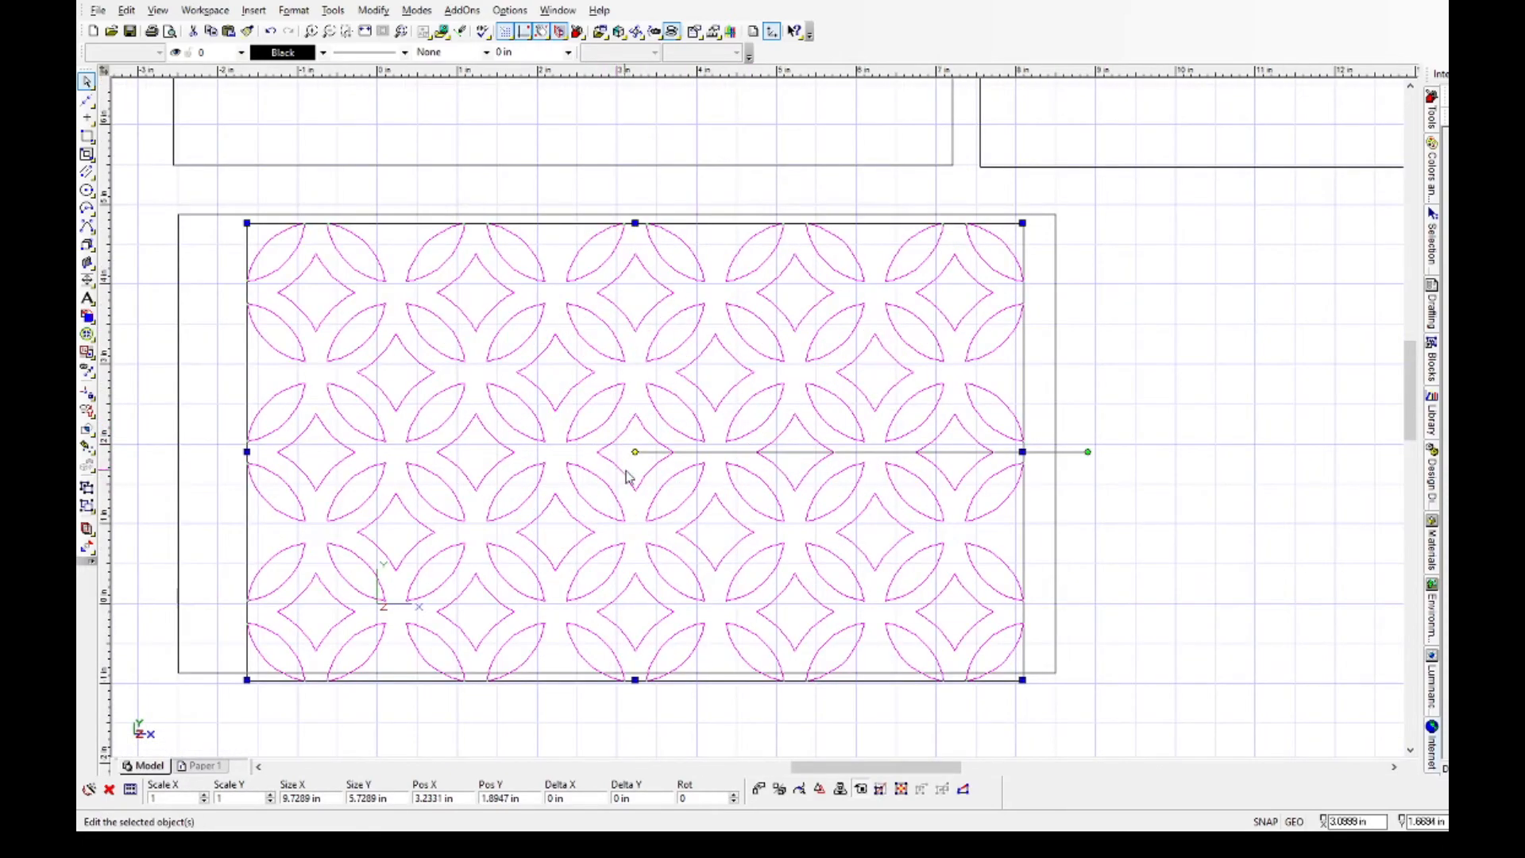
Select only the lattice without the panel outline and centre it on the lower panel at X 3 in, Y 2 in.
click(1055, 407)
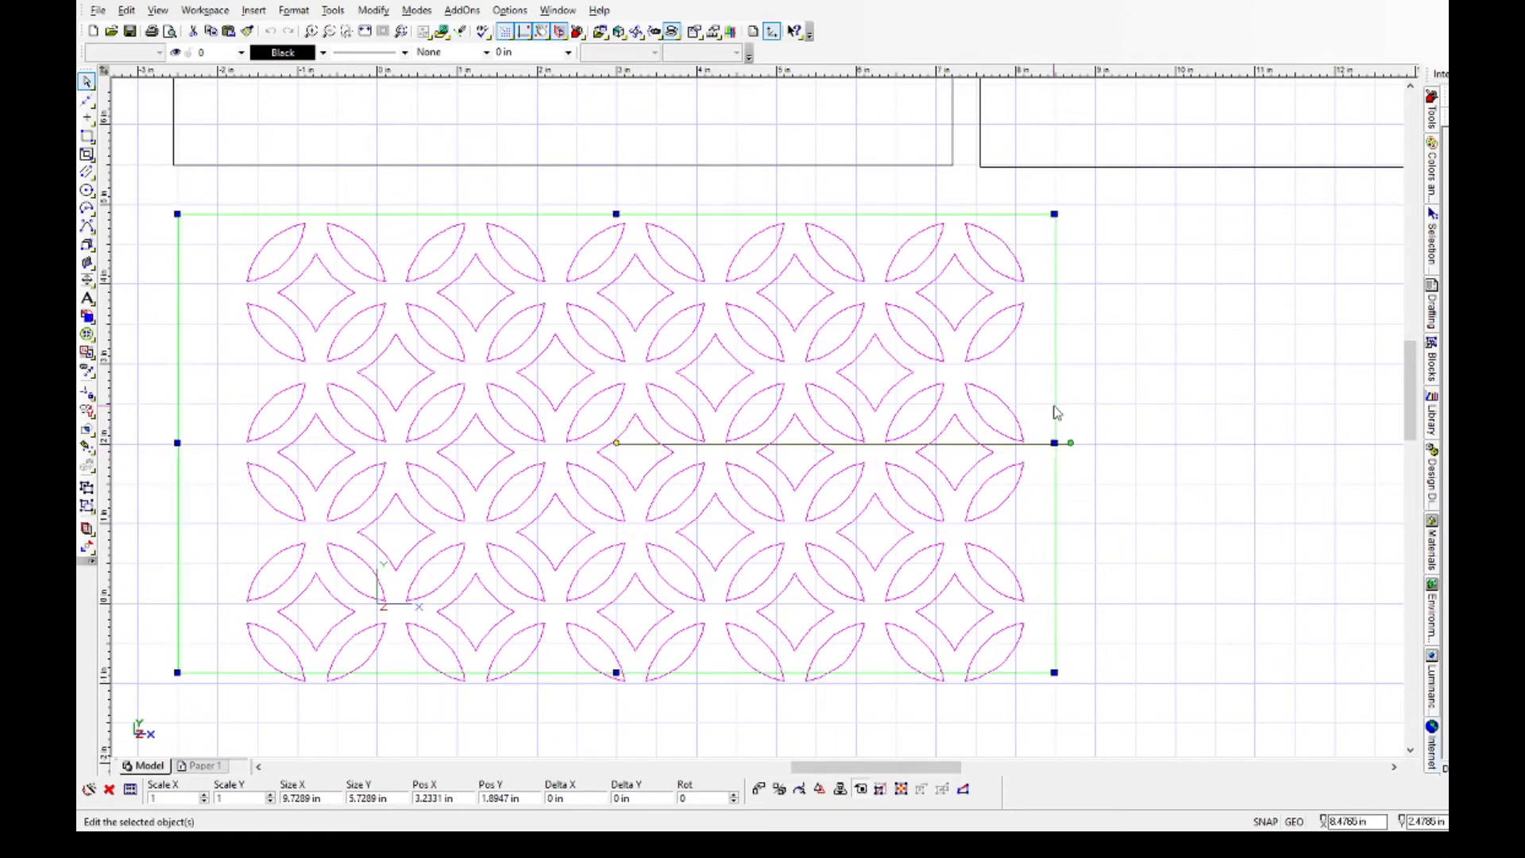
click(1099, 352)
drag(237, 228, 1031, 703)
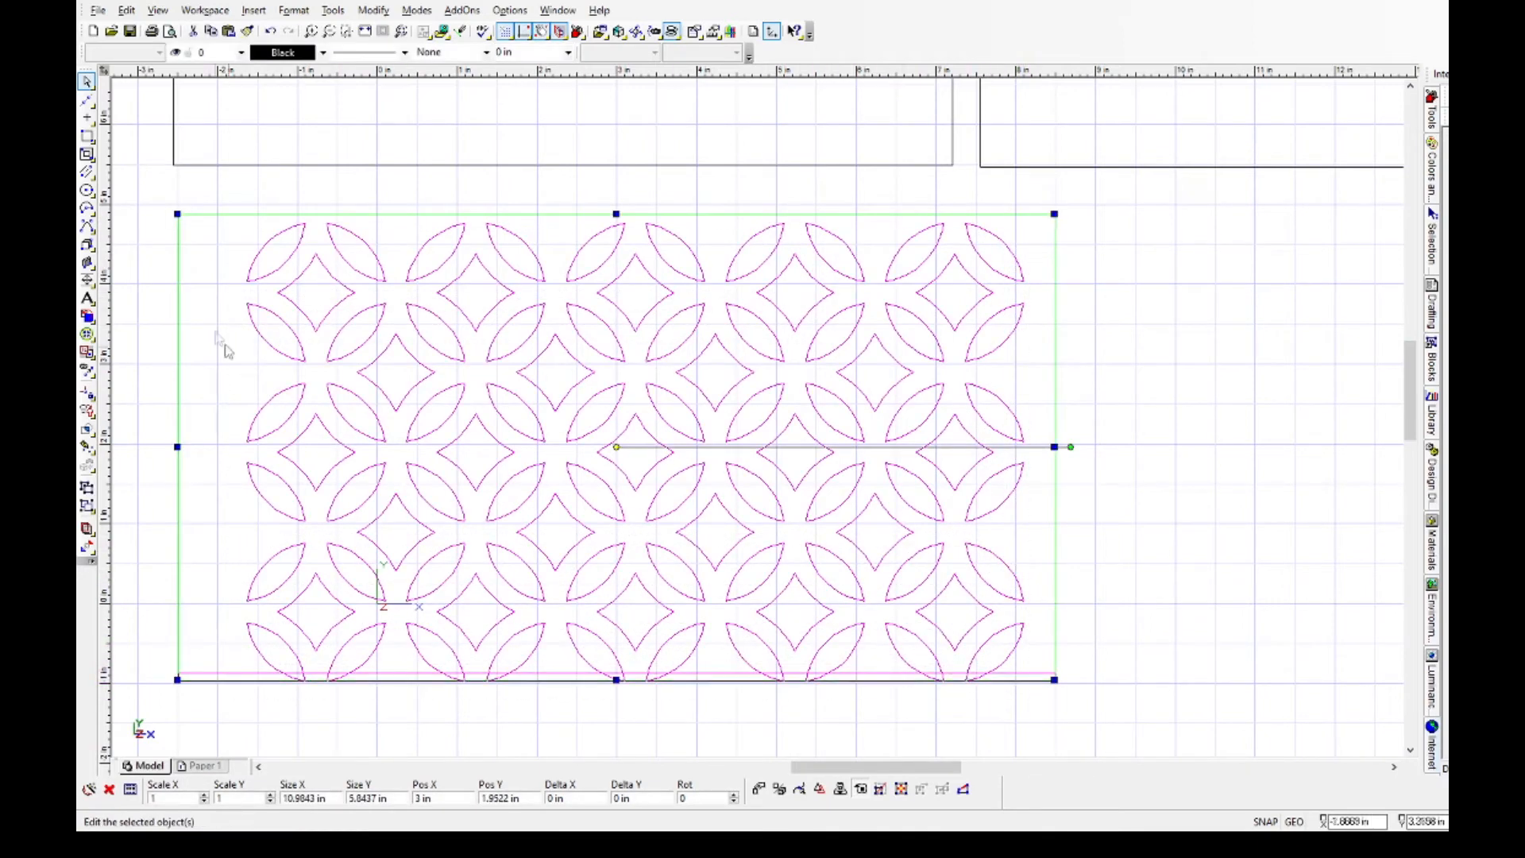
shift+click(202, 215)
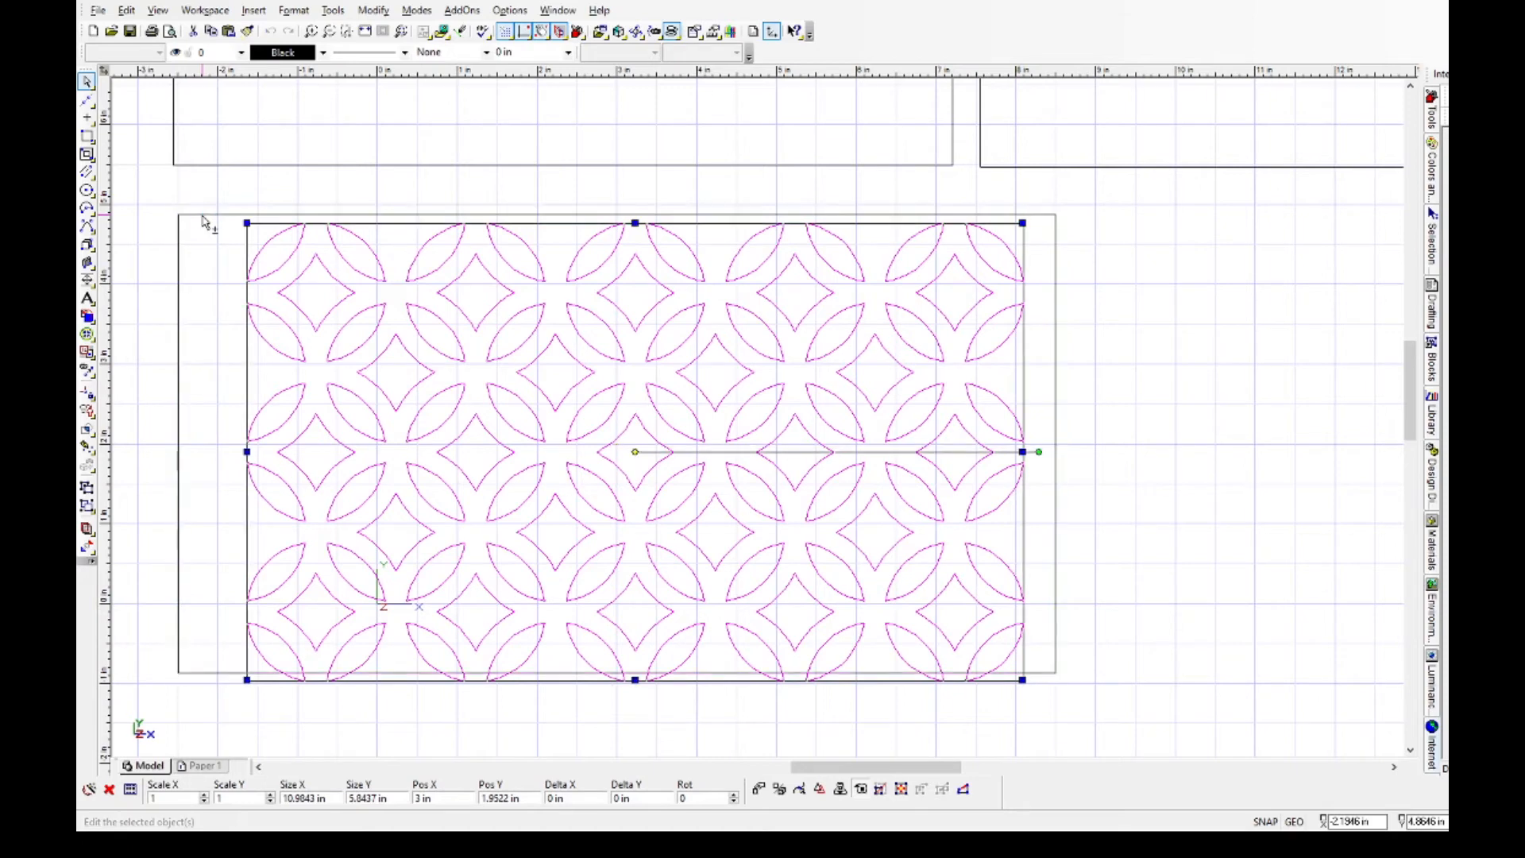
drag(637, 452, 619, 442)
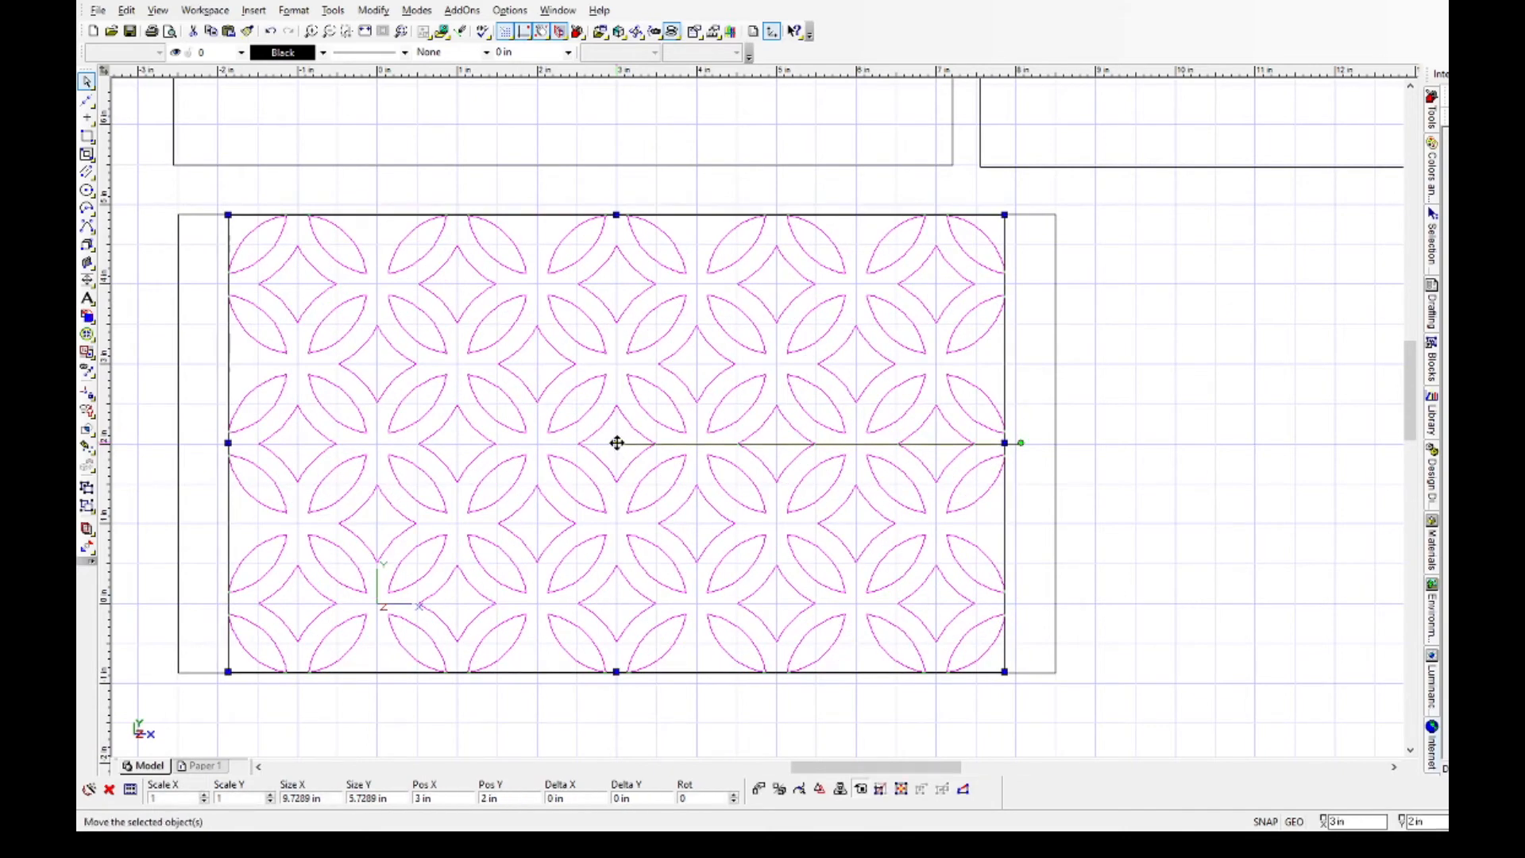
Scale the lattice on the lower panel by 0.9 in both X and Y.
click(159, 798)
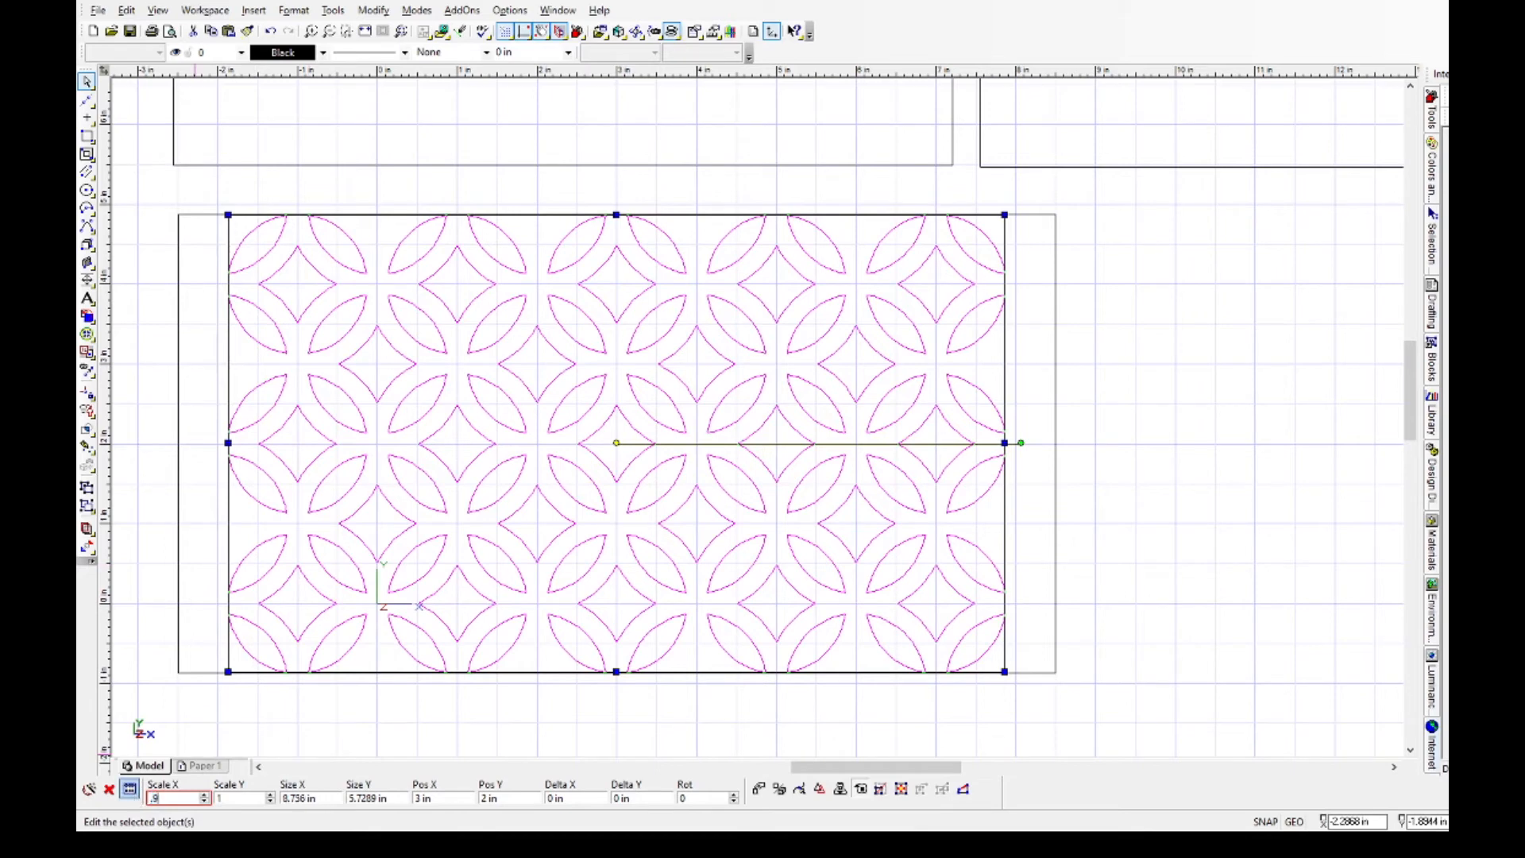
key(Tab)
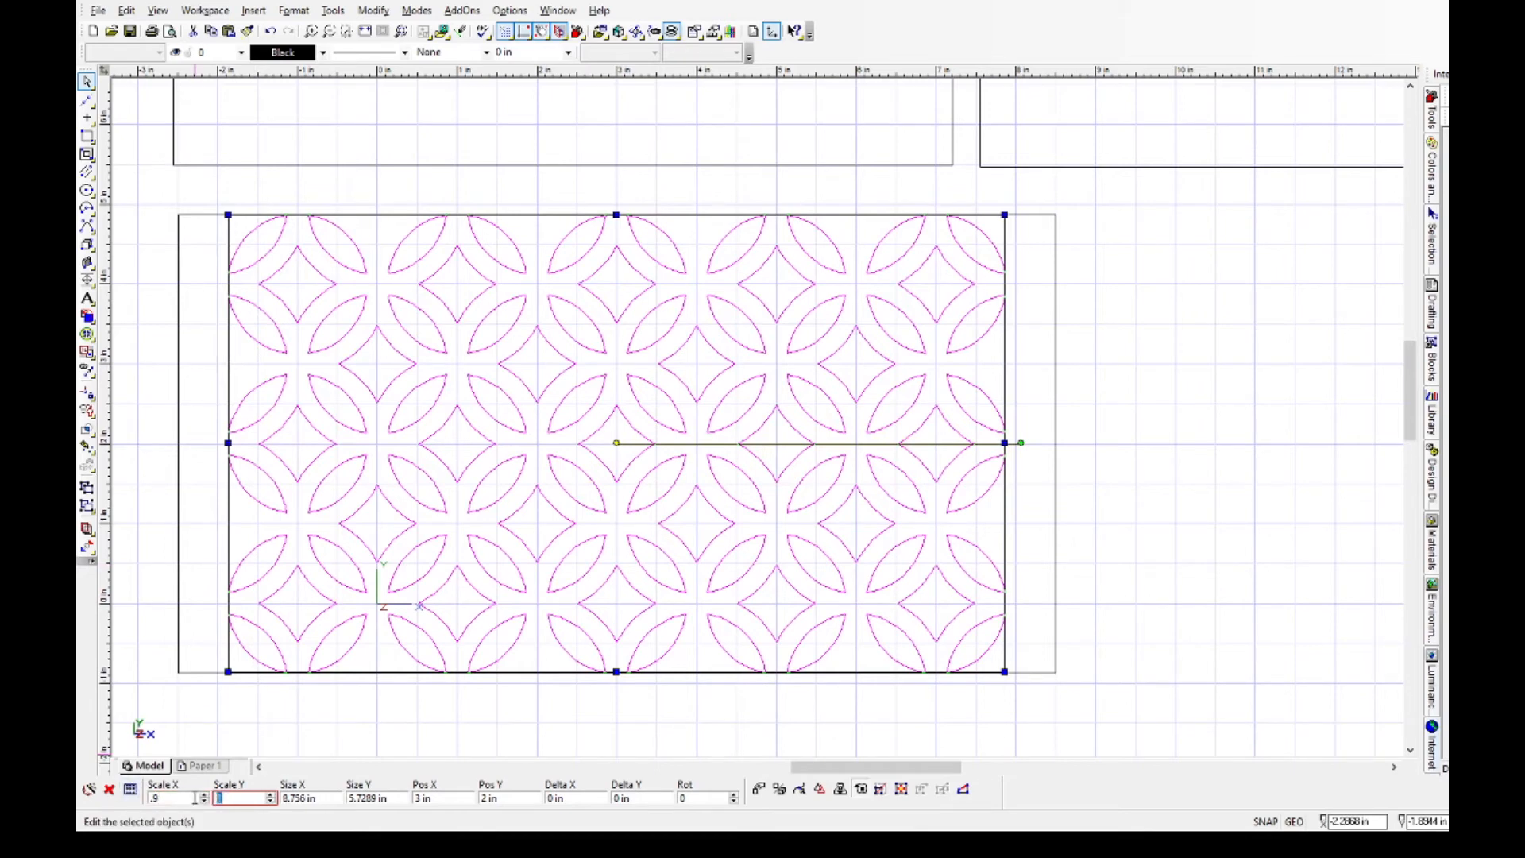
key(Return)
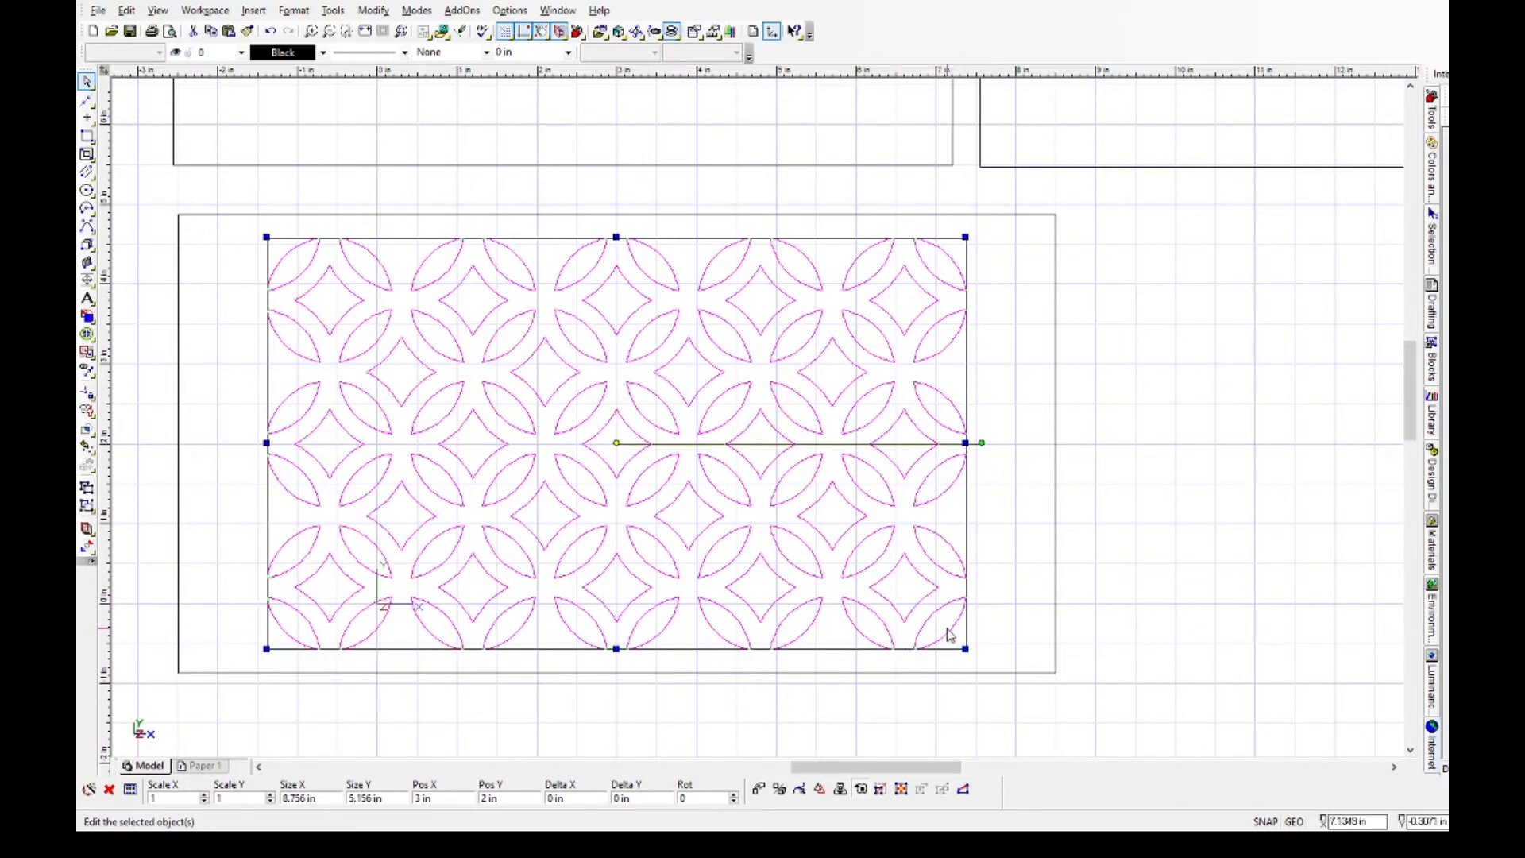
click(1140, 568)
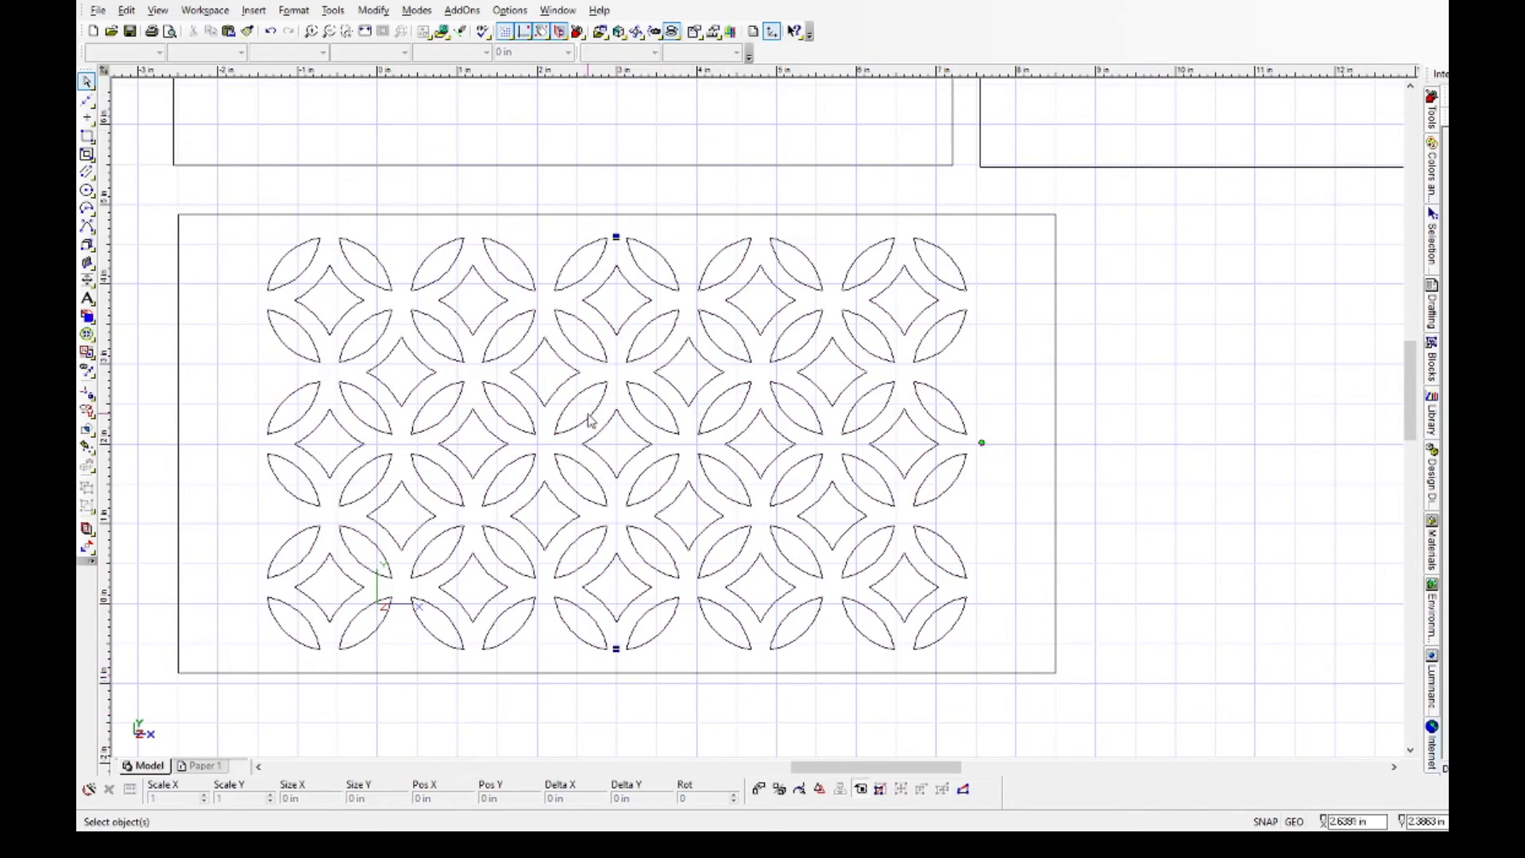
Paste a copy of the scaled lattice and place it in the empty area beside the panels.
scroll(755, 413, down, 3)
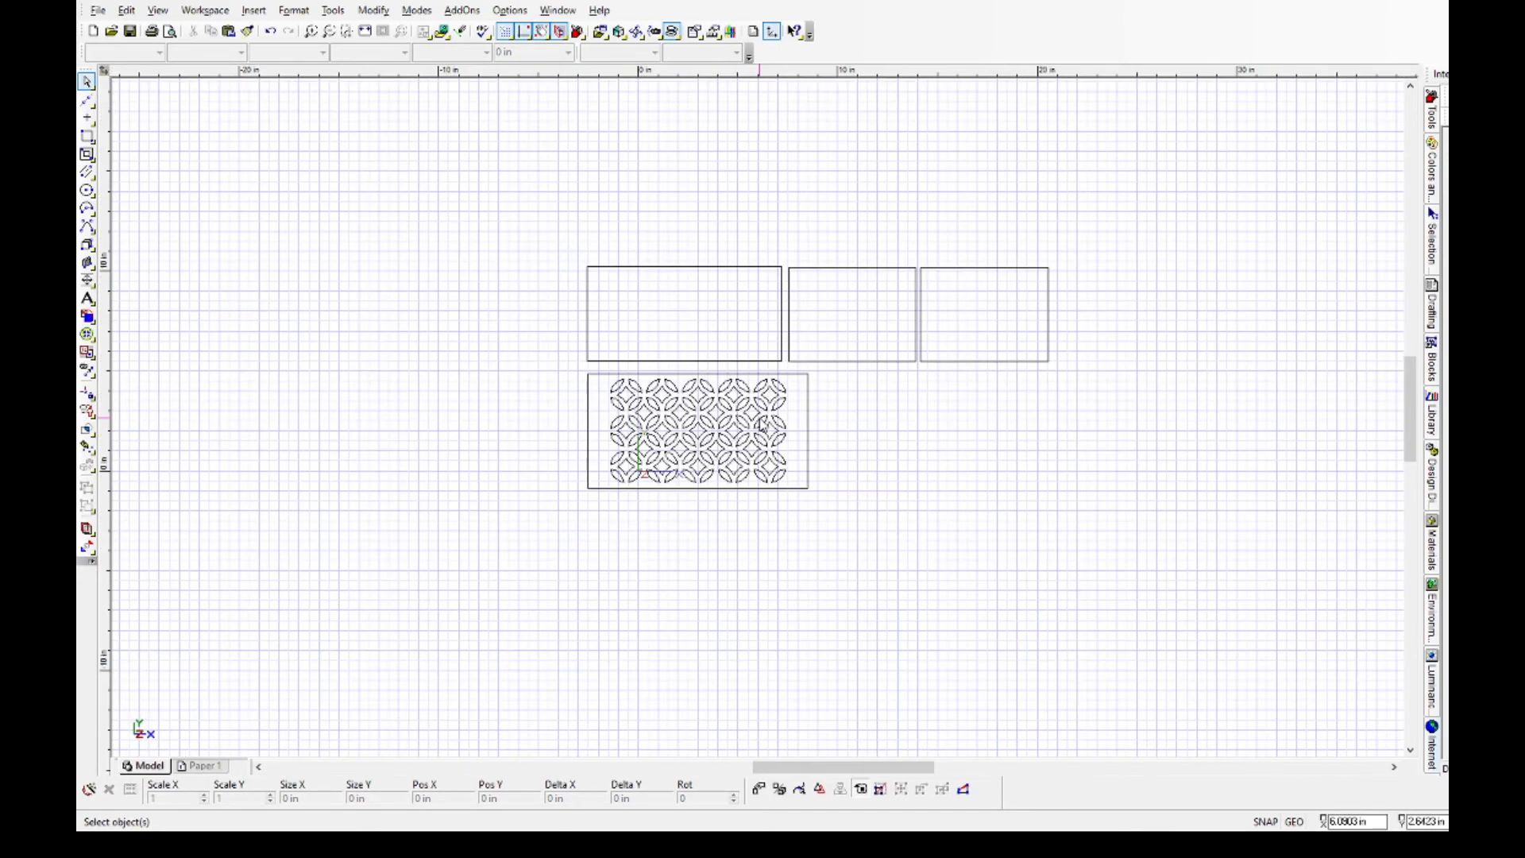
scroll(662, 307, up, 1)
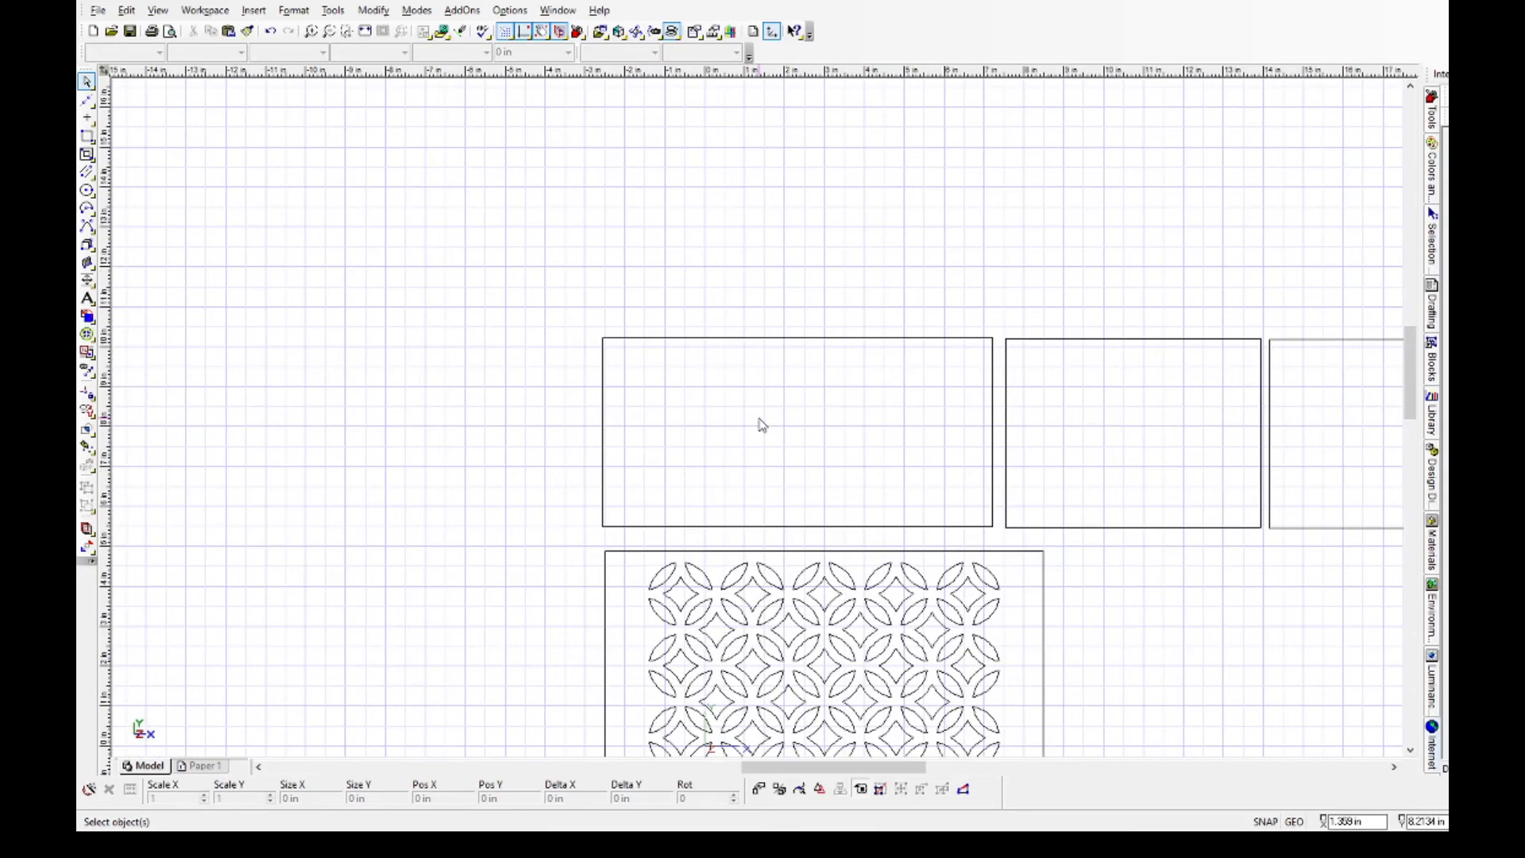
scroll(760, 422, down, 1)
scroll(481, 313, up, 1)
scroll(761, 425, down, 3)
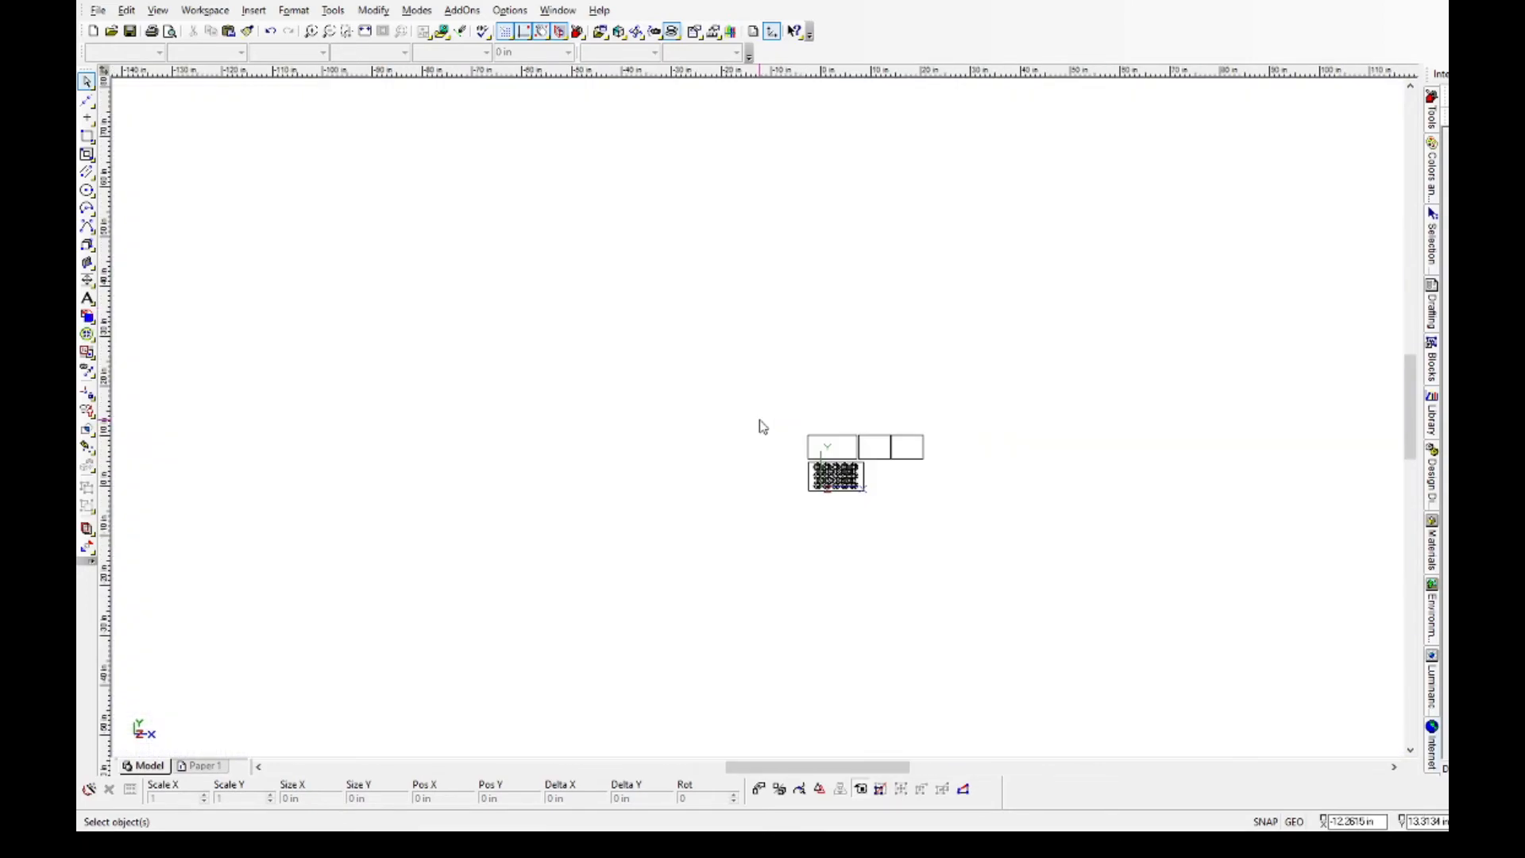
scroll(828, 447, up, 2)
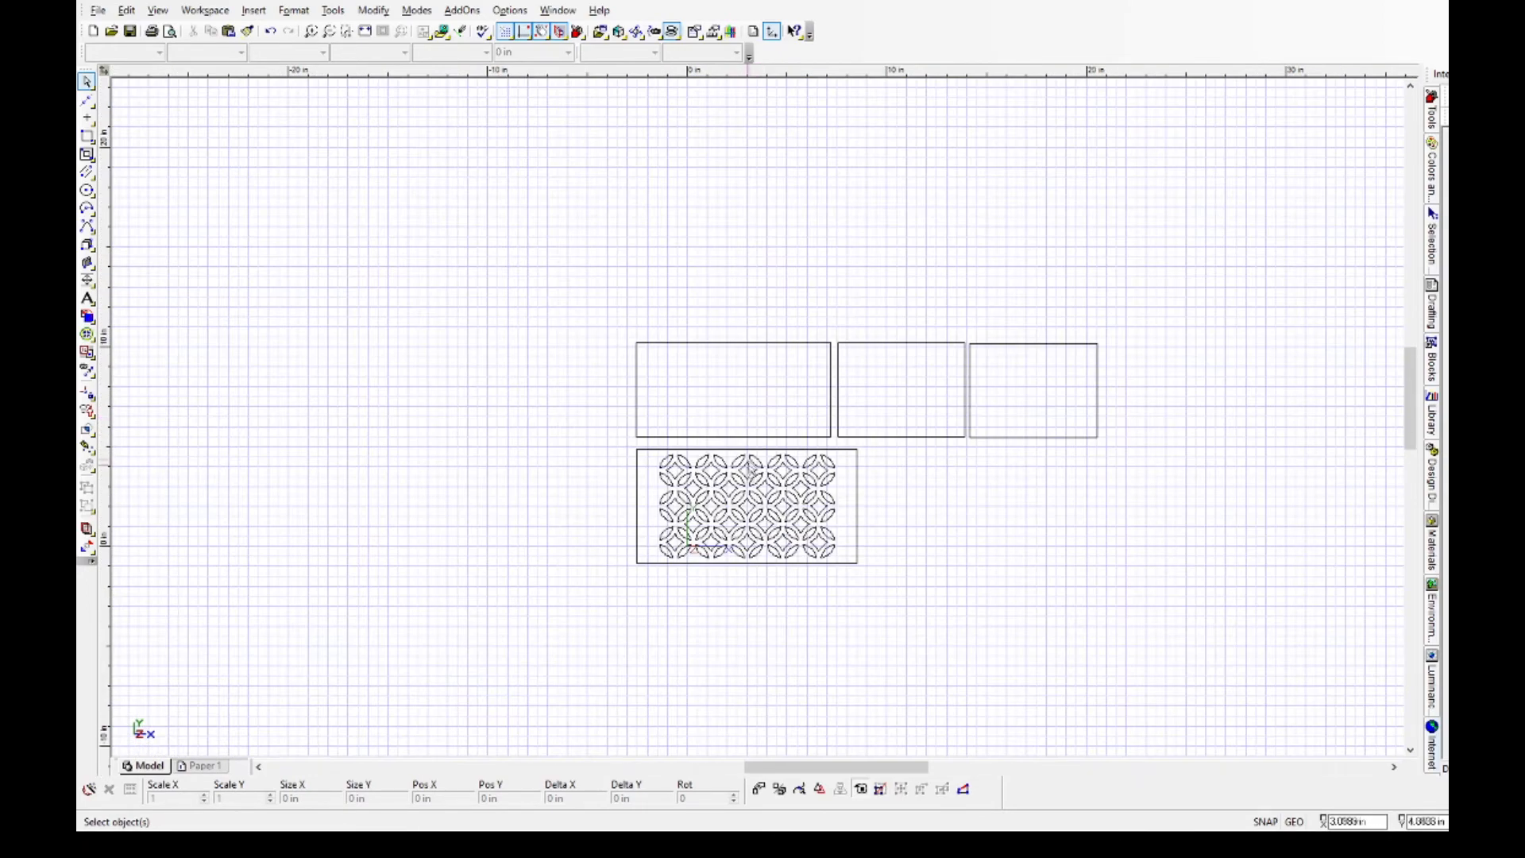
drag(652, 456, 843, 568)
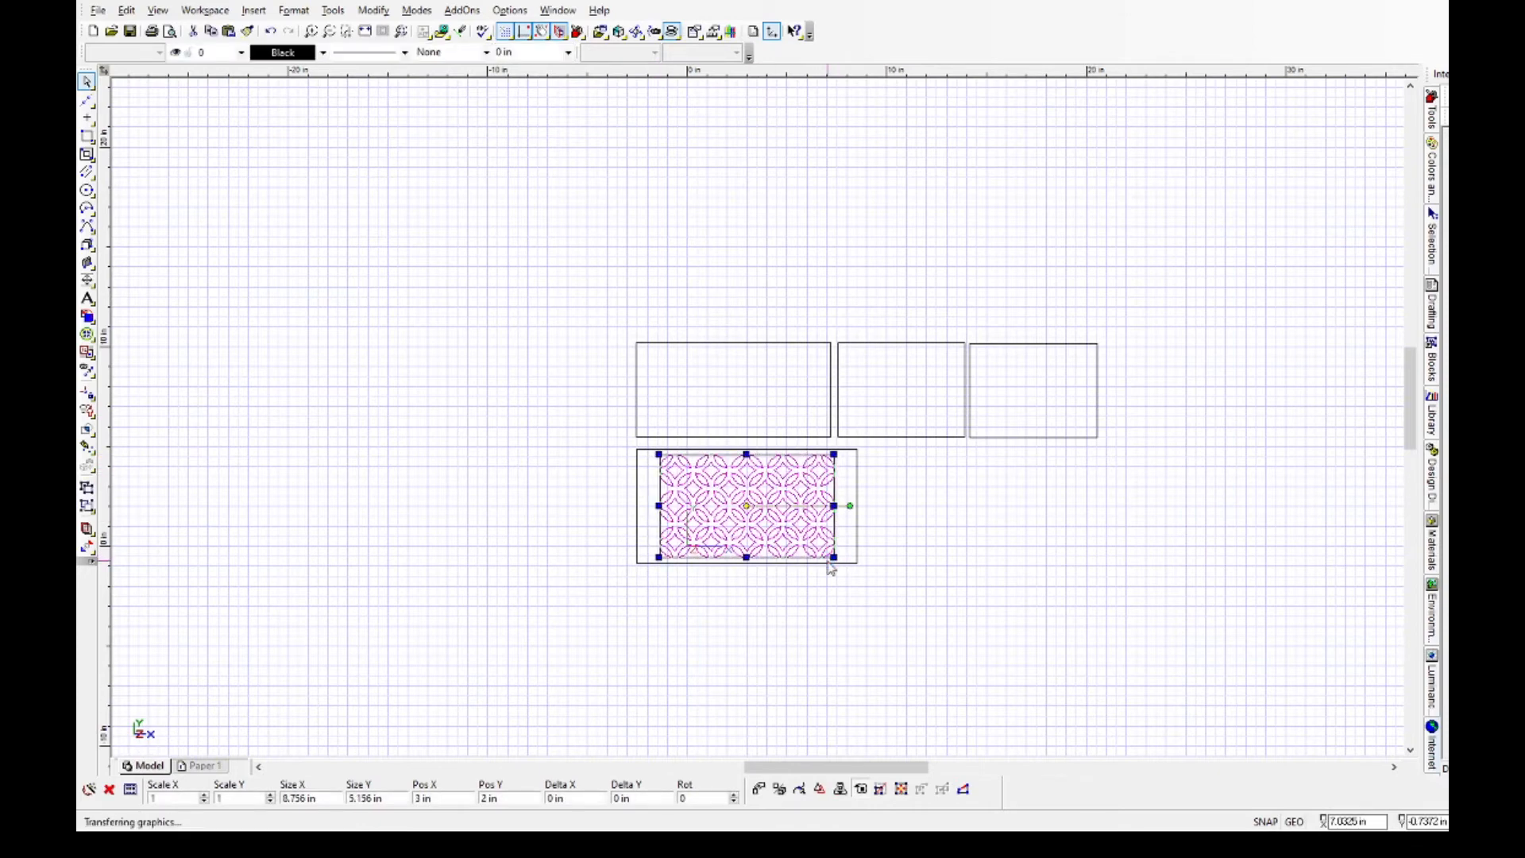
click(465, 318)
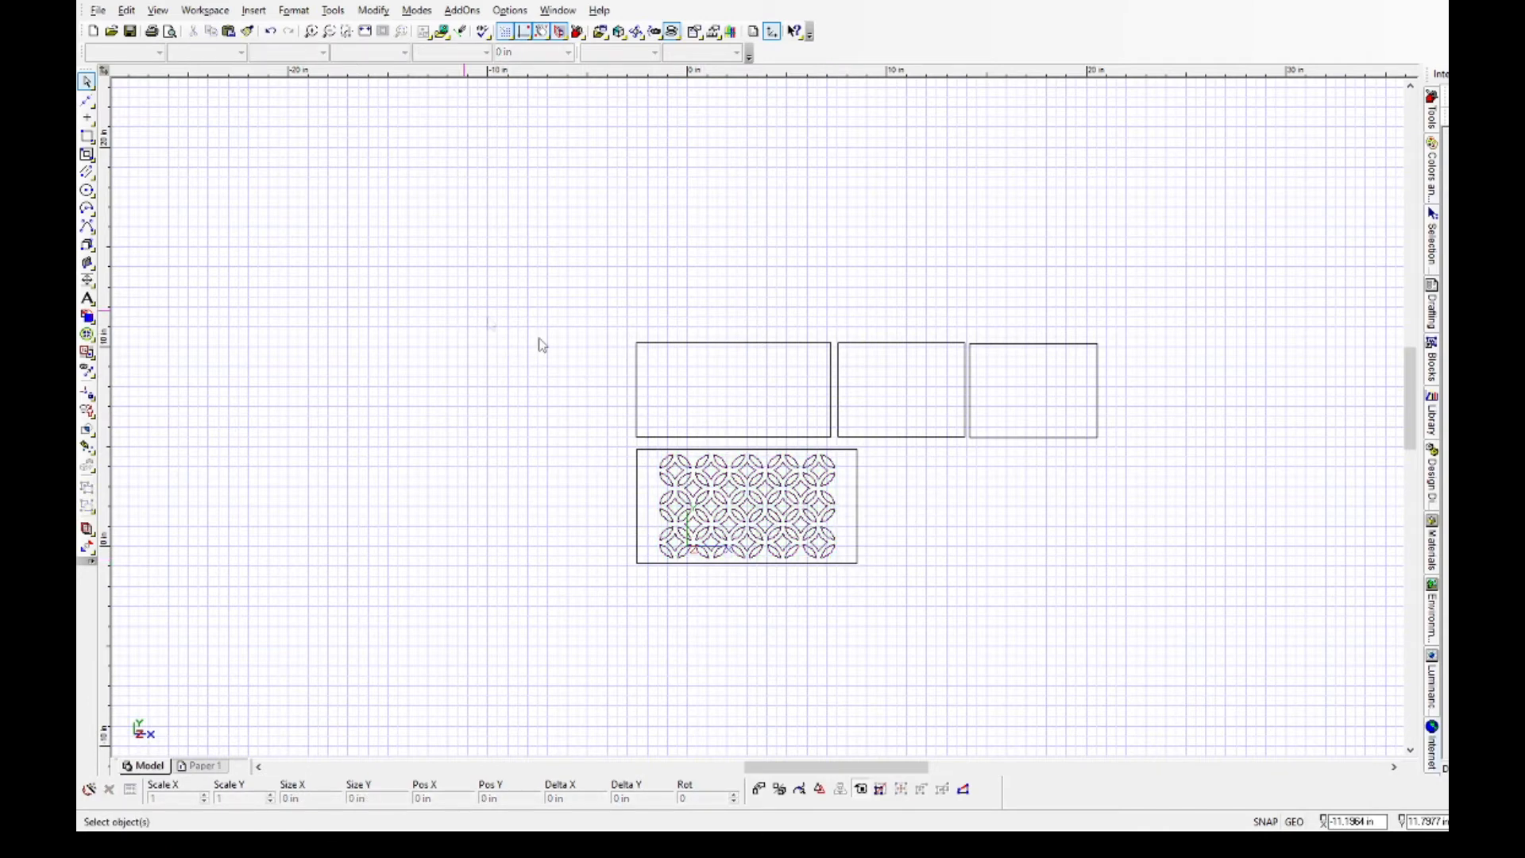
key(ctrl+v)
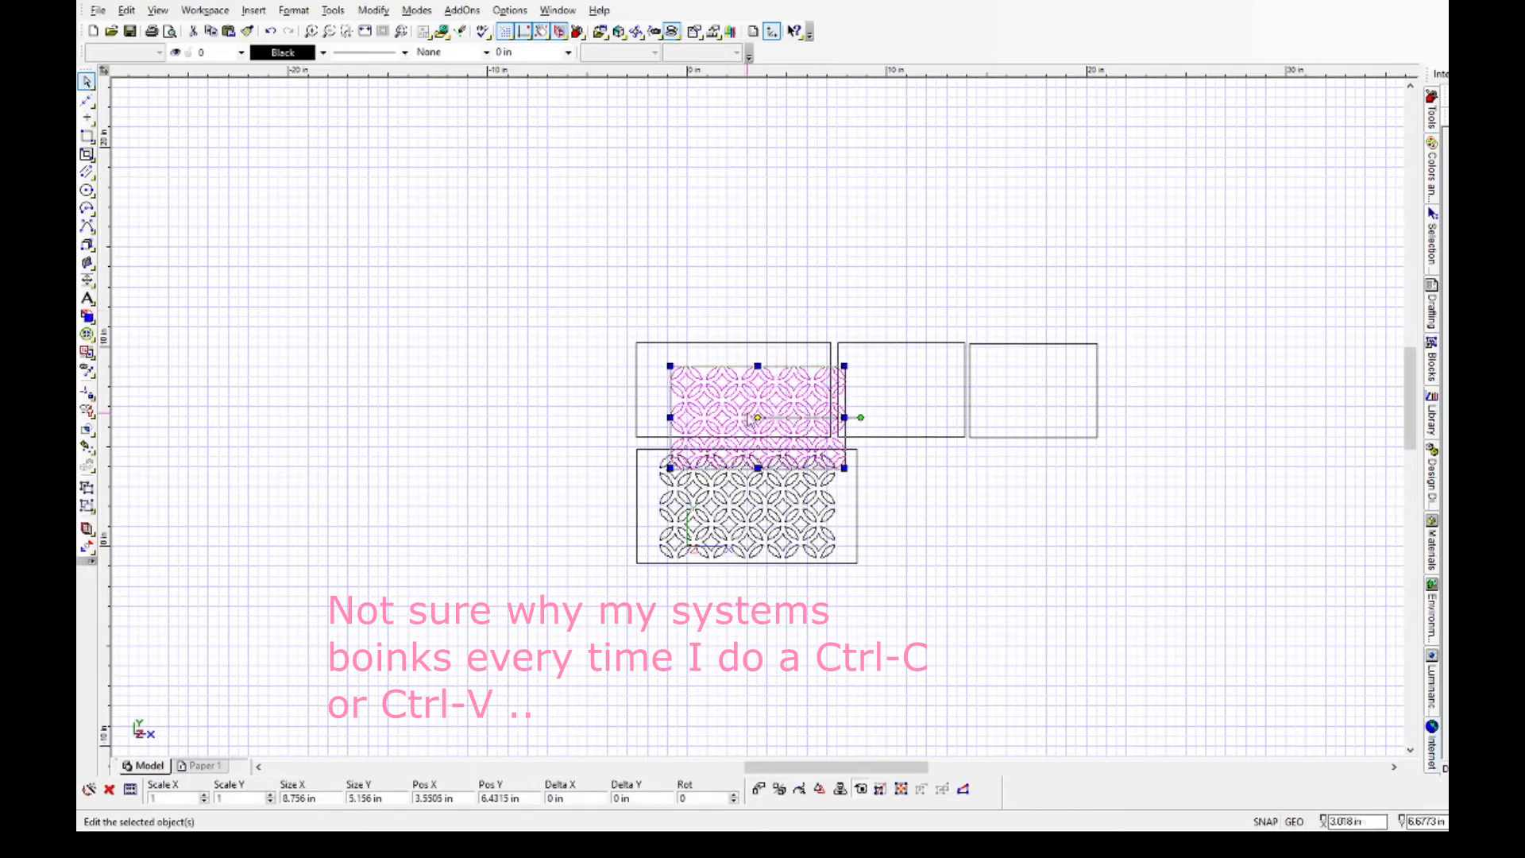
click(756, 415)
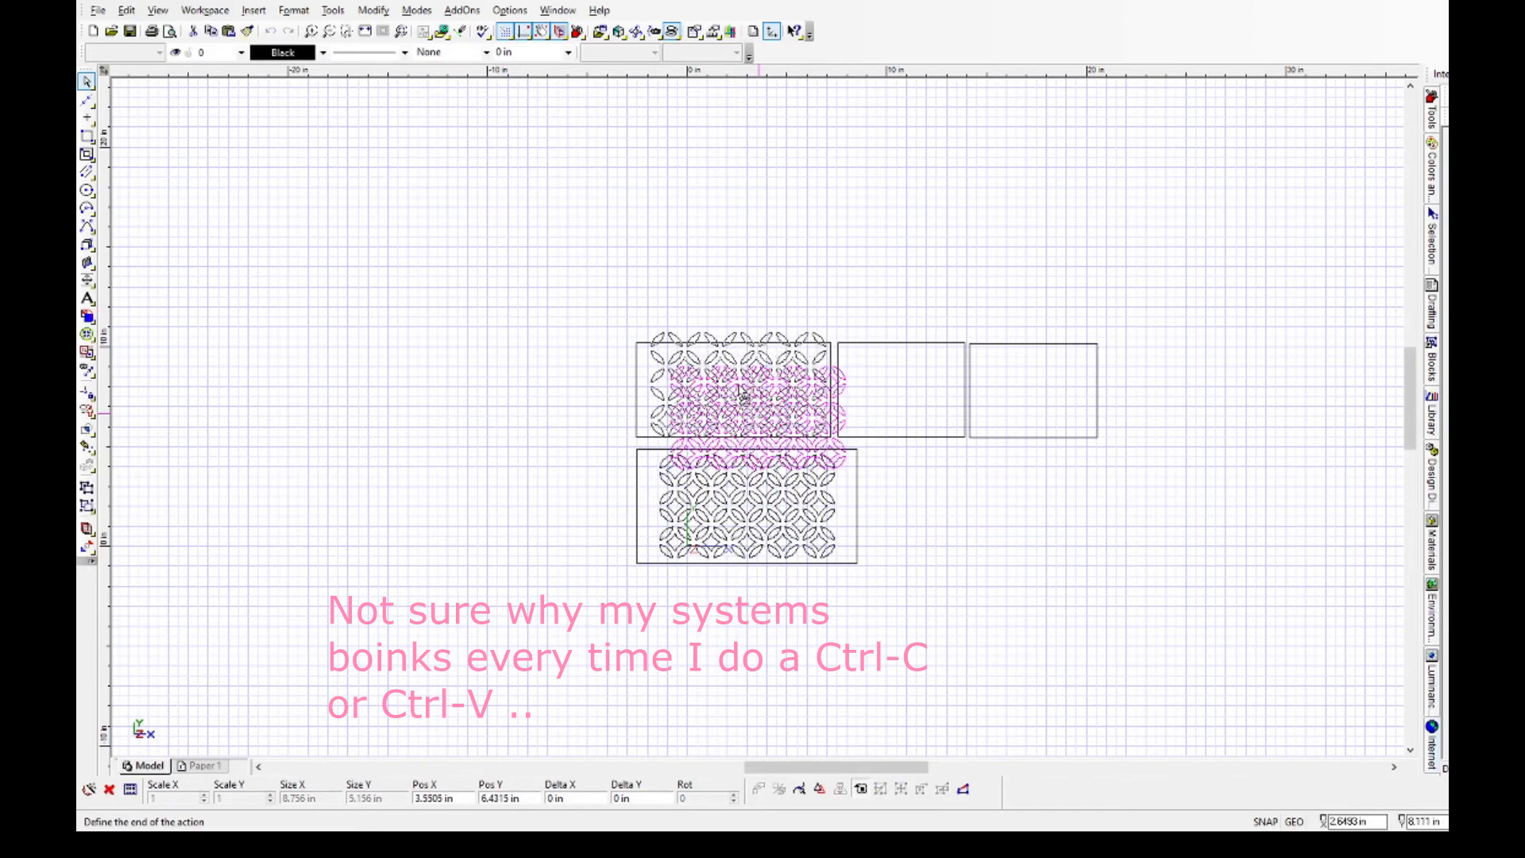
click(463, 379)
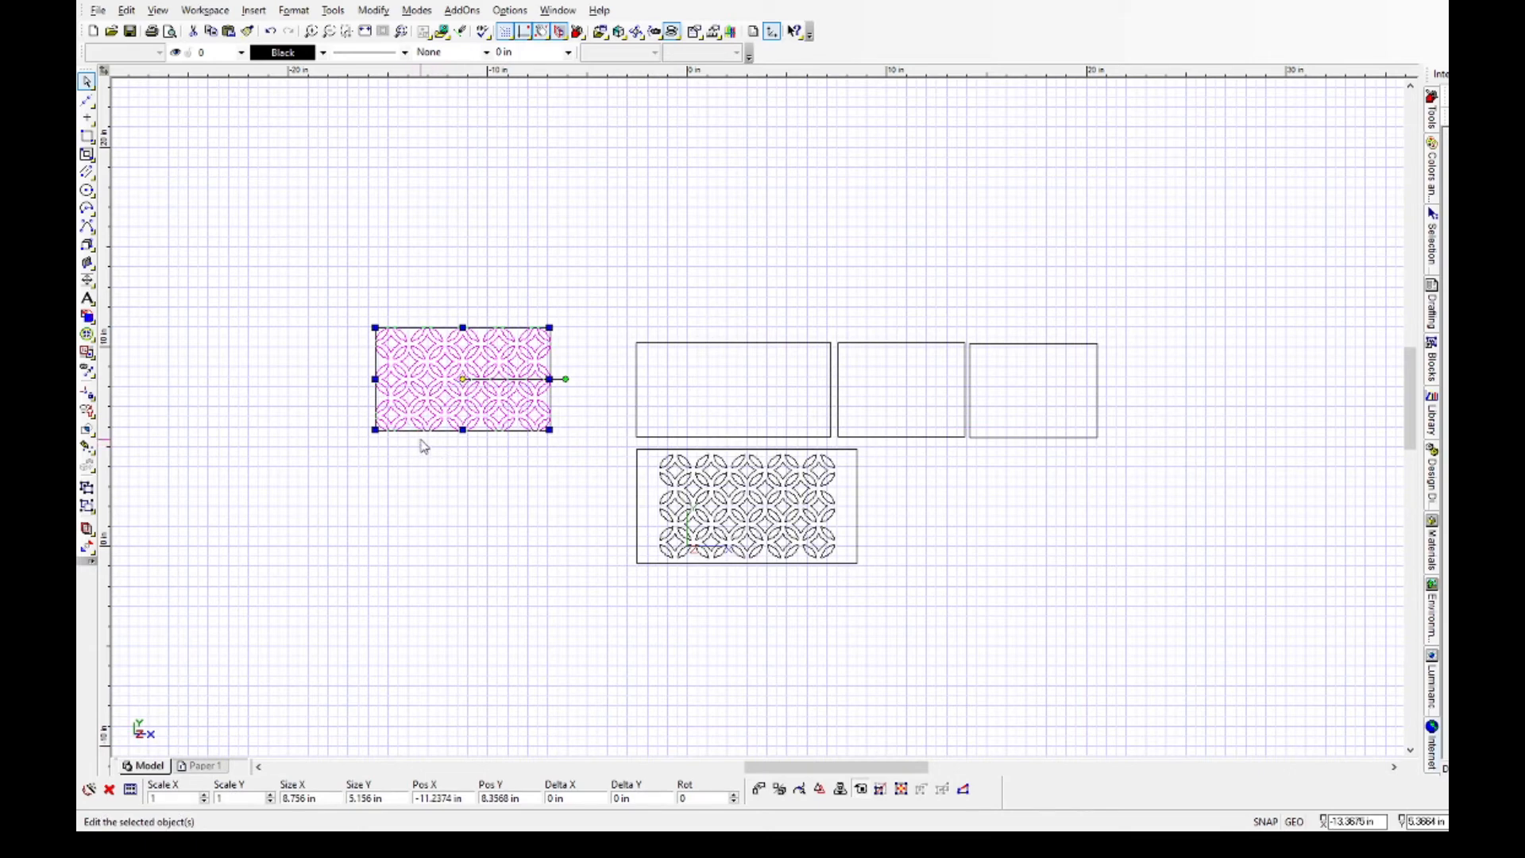
click(358, 488)
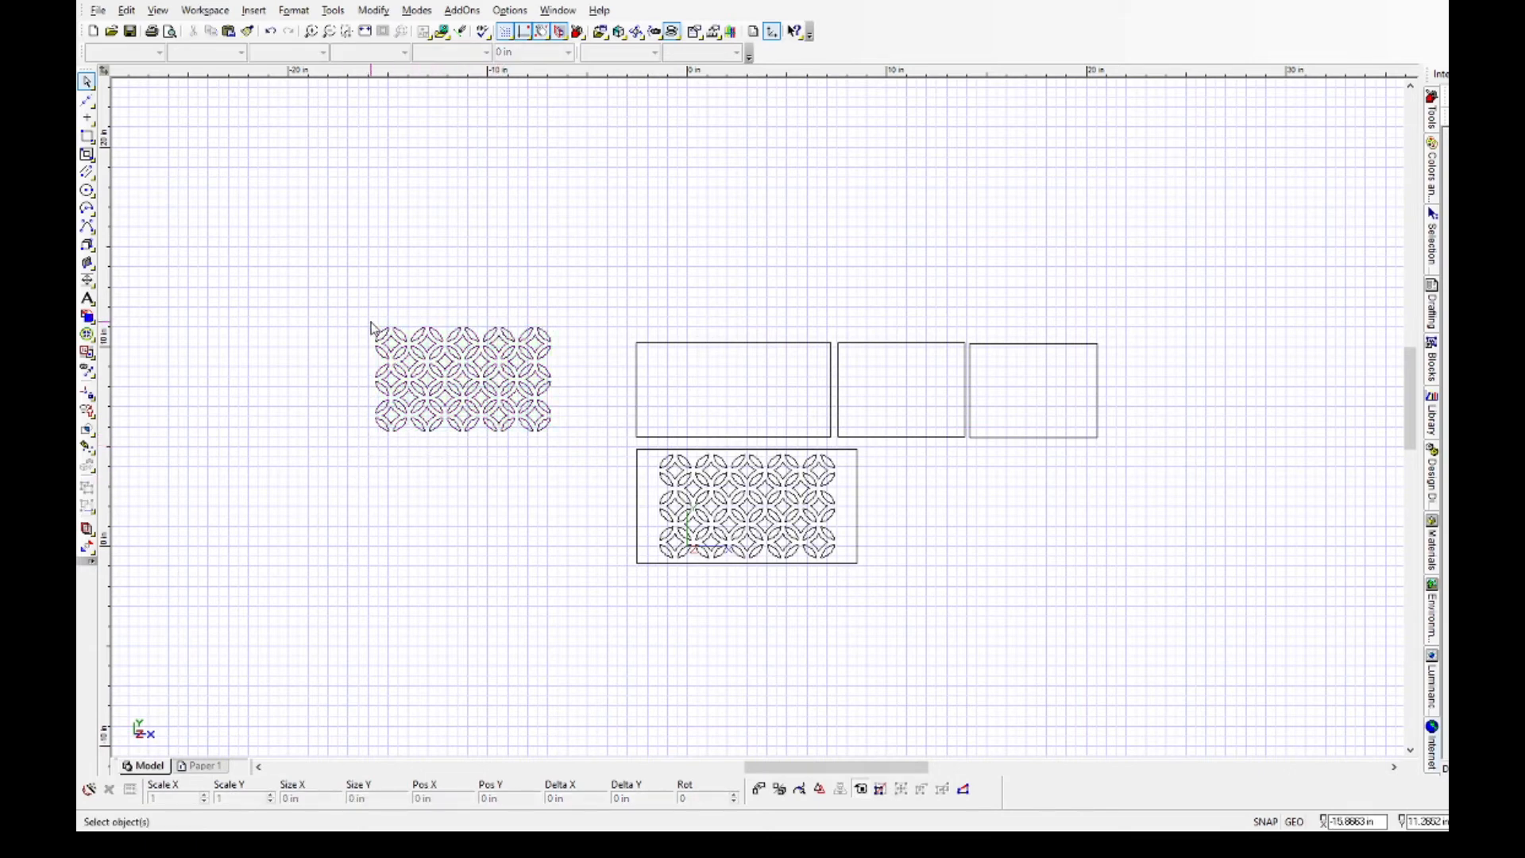
Delete the outermost lenses and the end-column stars from both the left and right sides of the copied lattice.
drag(371, 326, 389, 450)
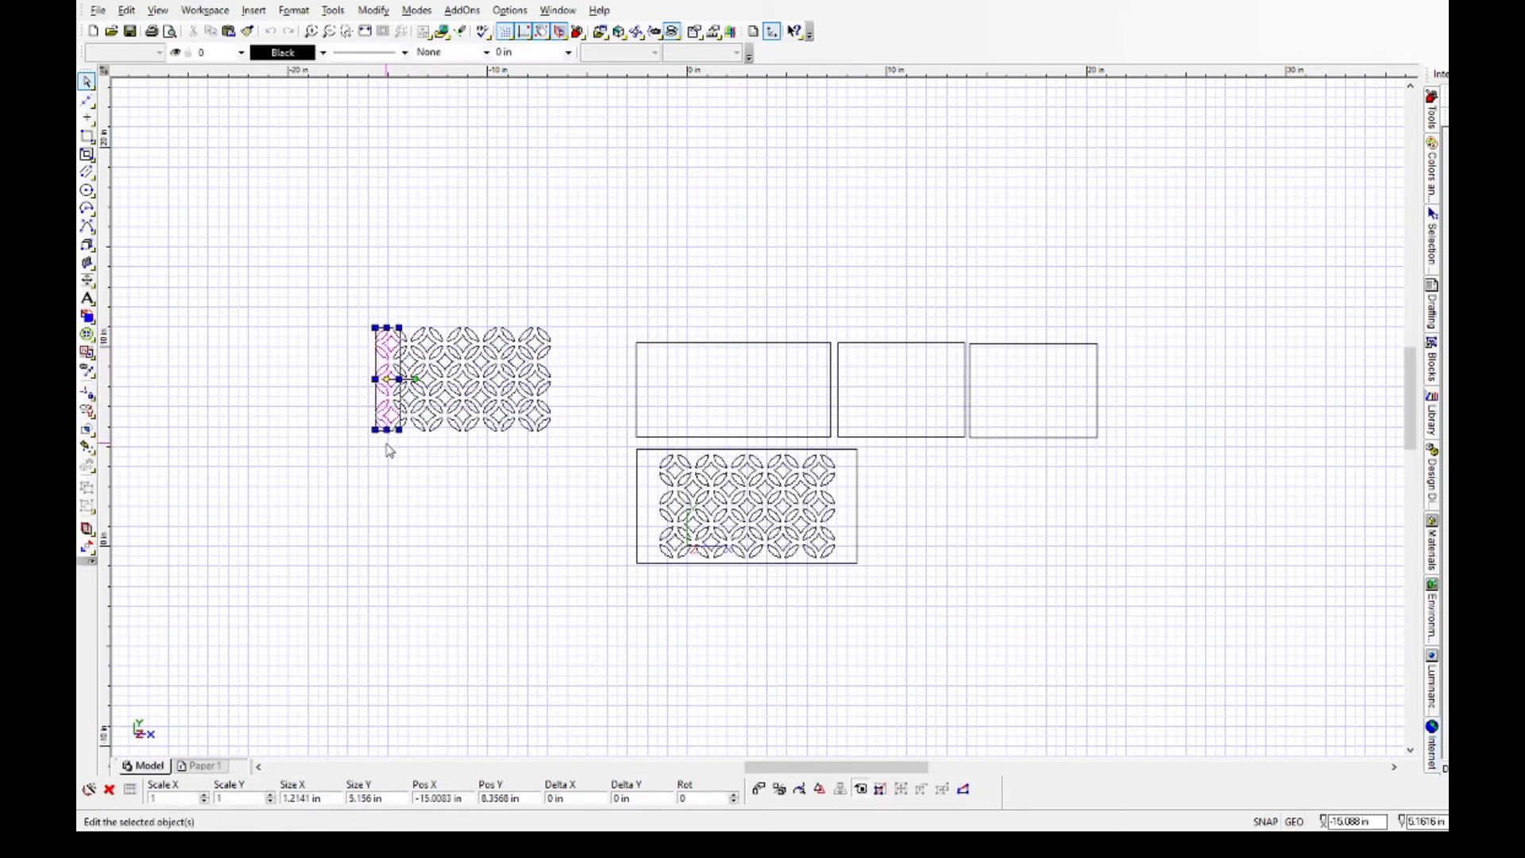
key(Delete)
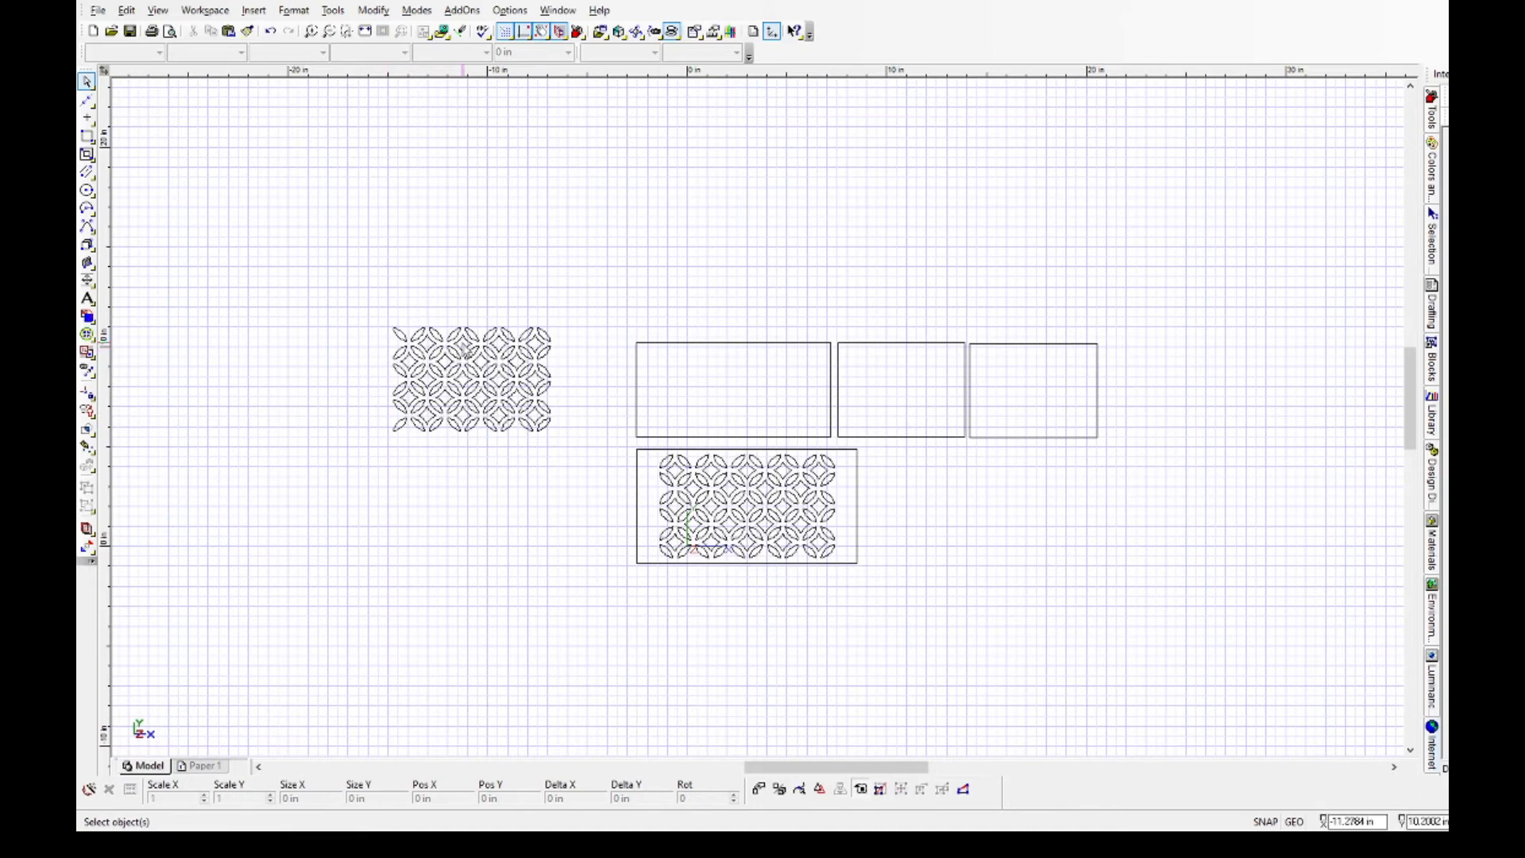
click(538, 326)
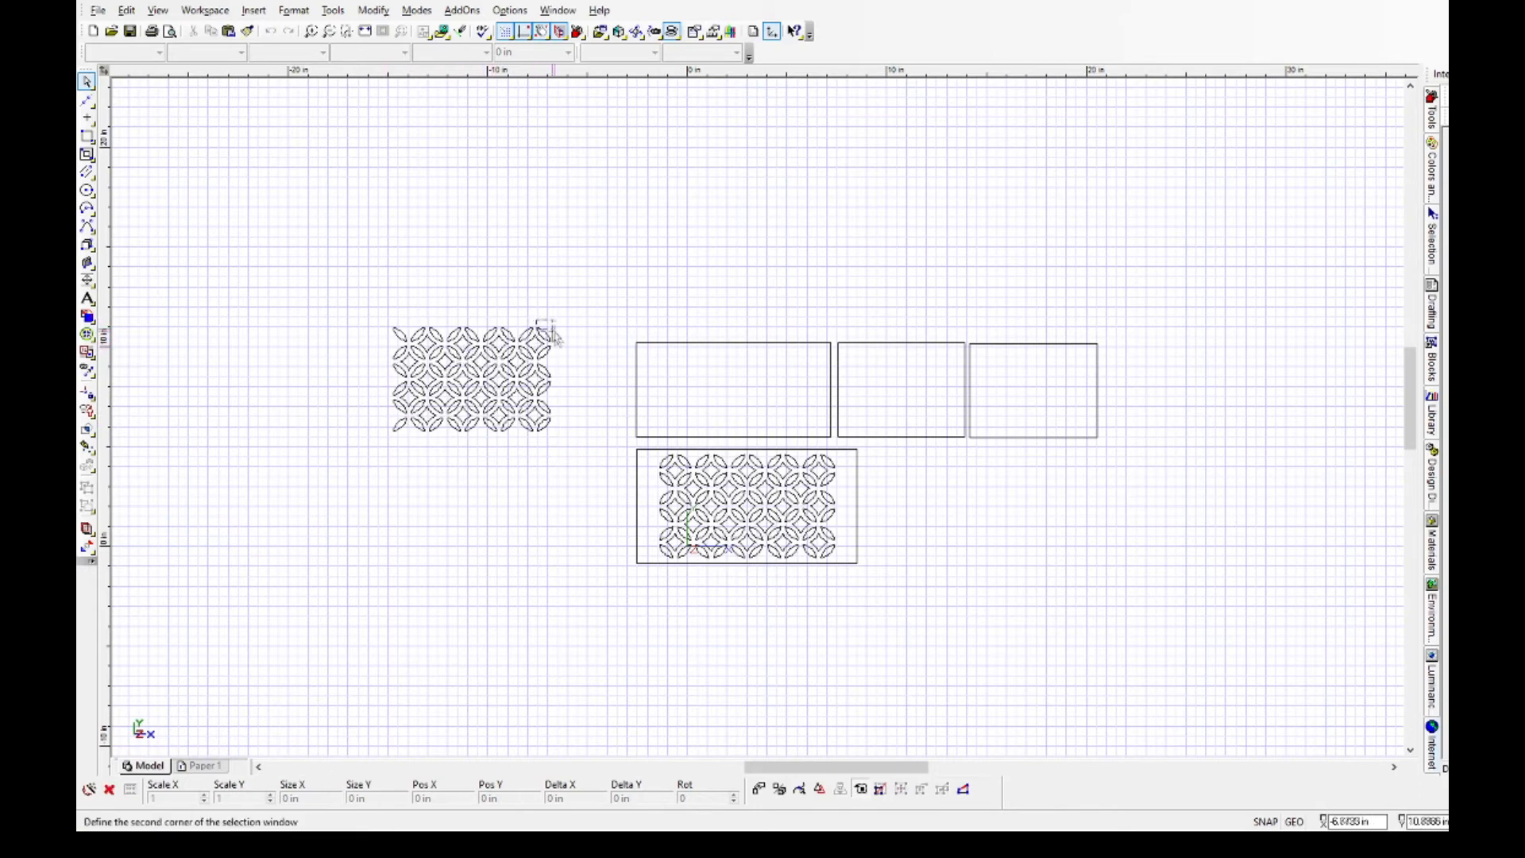
click(573, 464)
key(Delete)
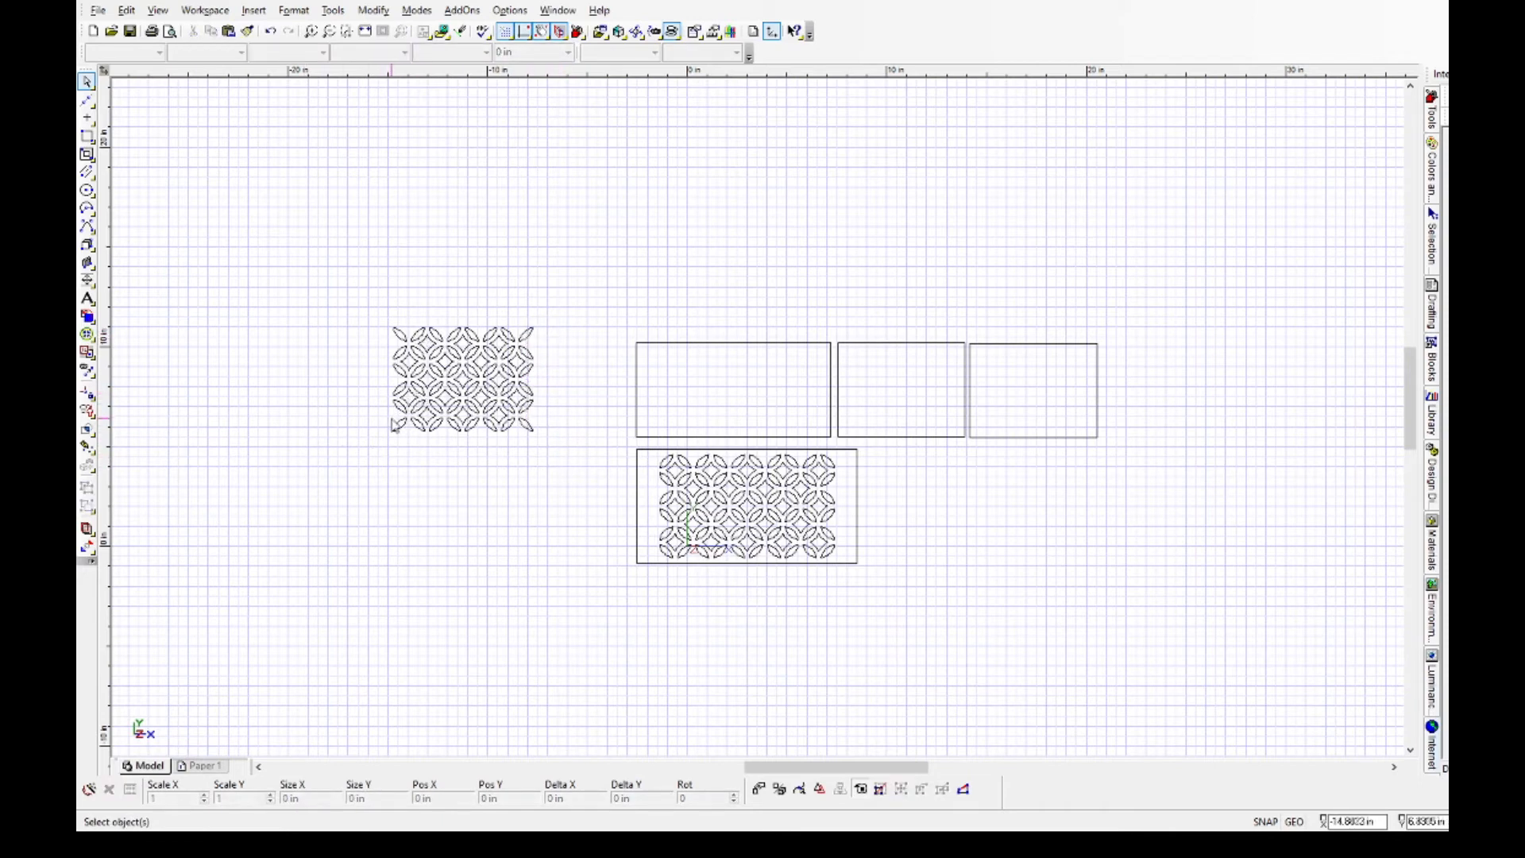
Delete the bottom row of motifs and the row of joining stars above it from the copied lattice.
scroll(413, 396, up, 3)
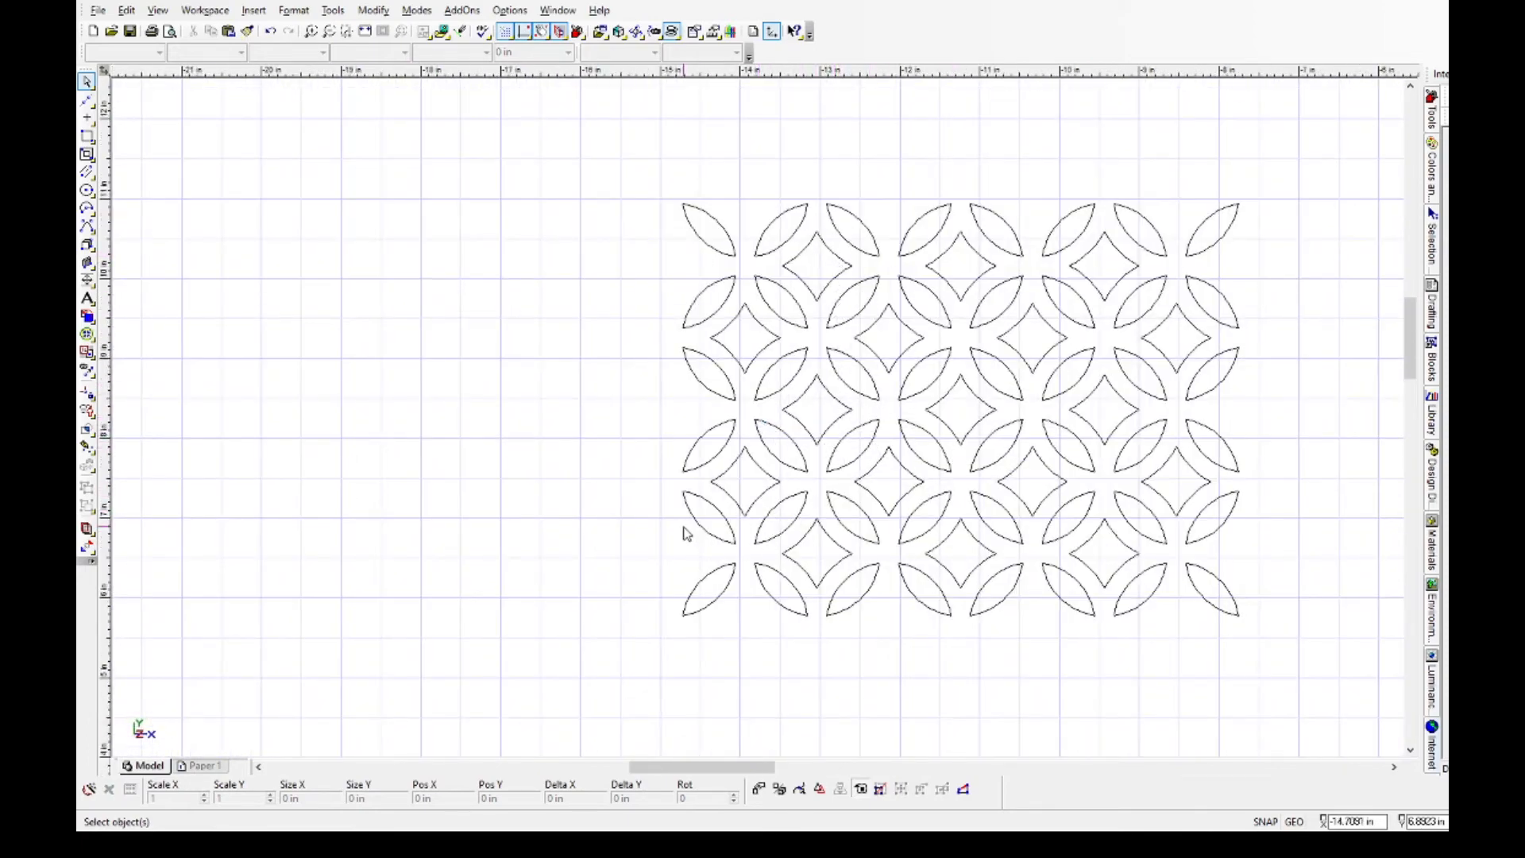
drag(663, 516, 1270, 657)
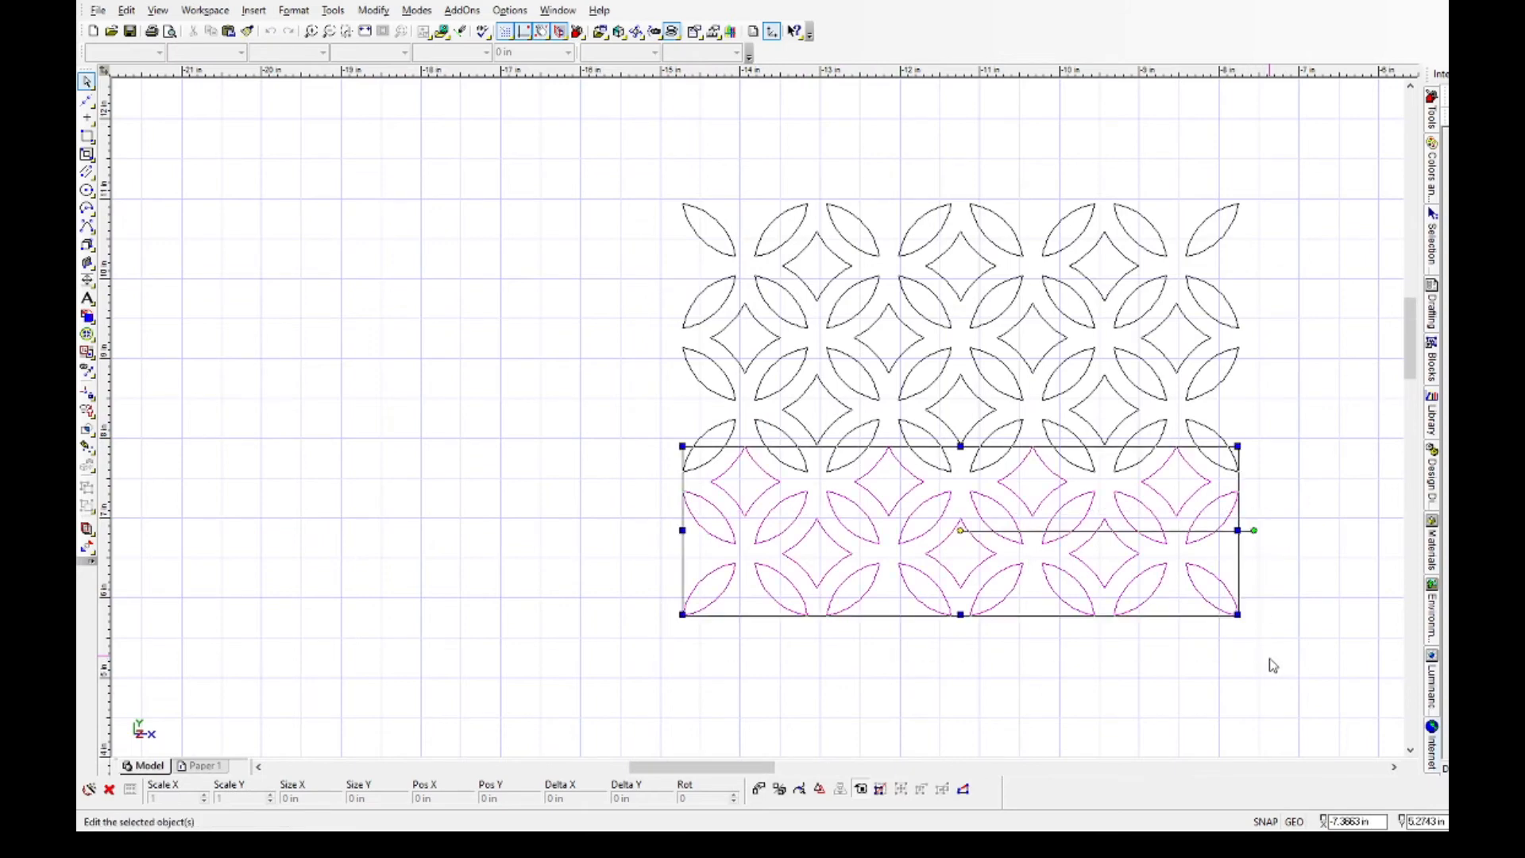
key(Delete)
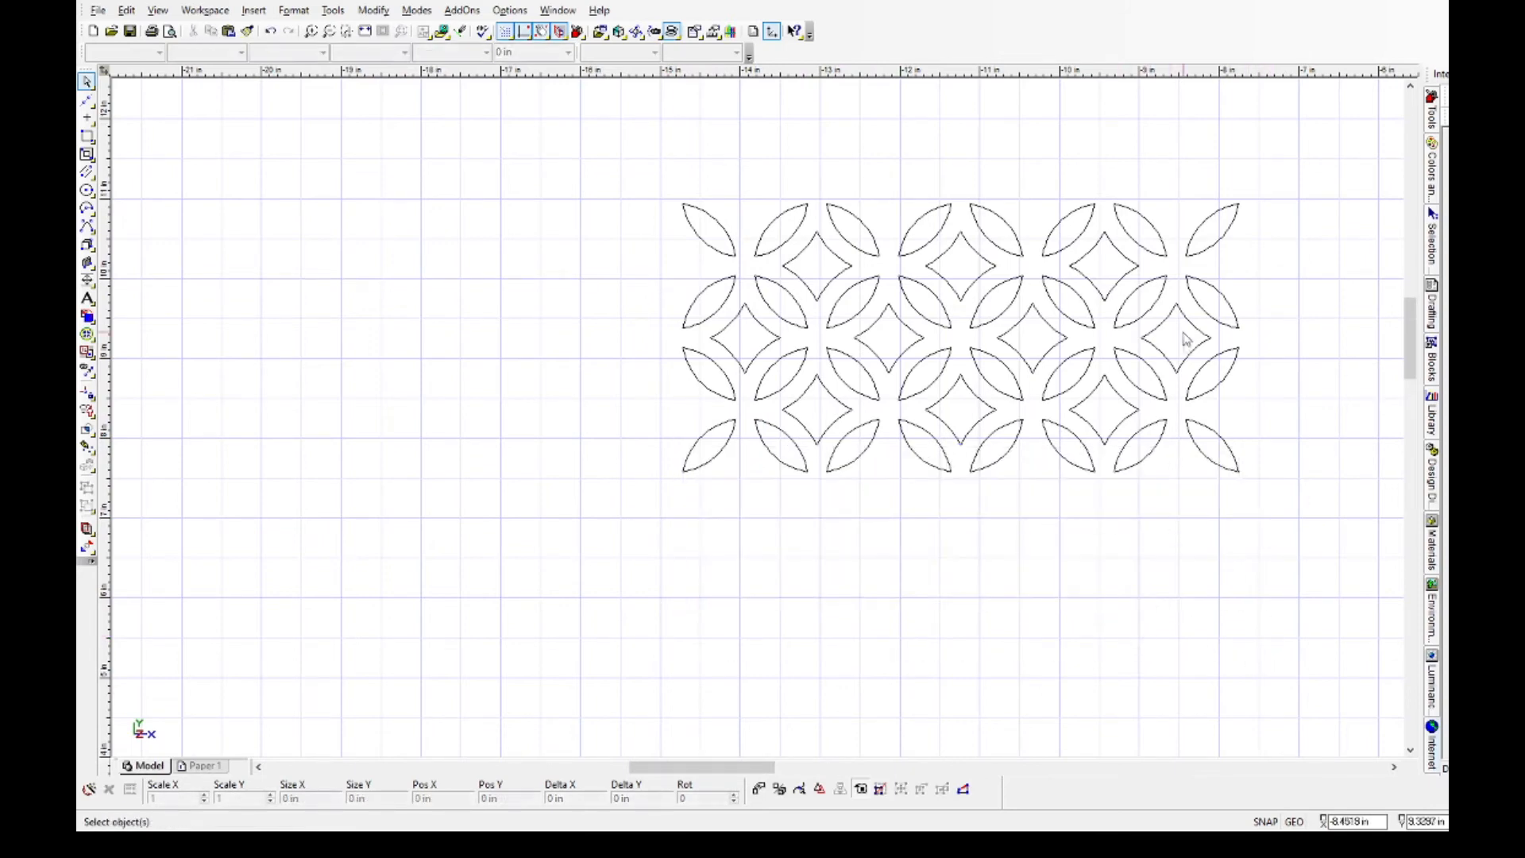
Move the wide upper panel so its centre lies at X 2 in, Y 8 in.
scroll(1204, 492, down, 1)
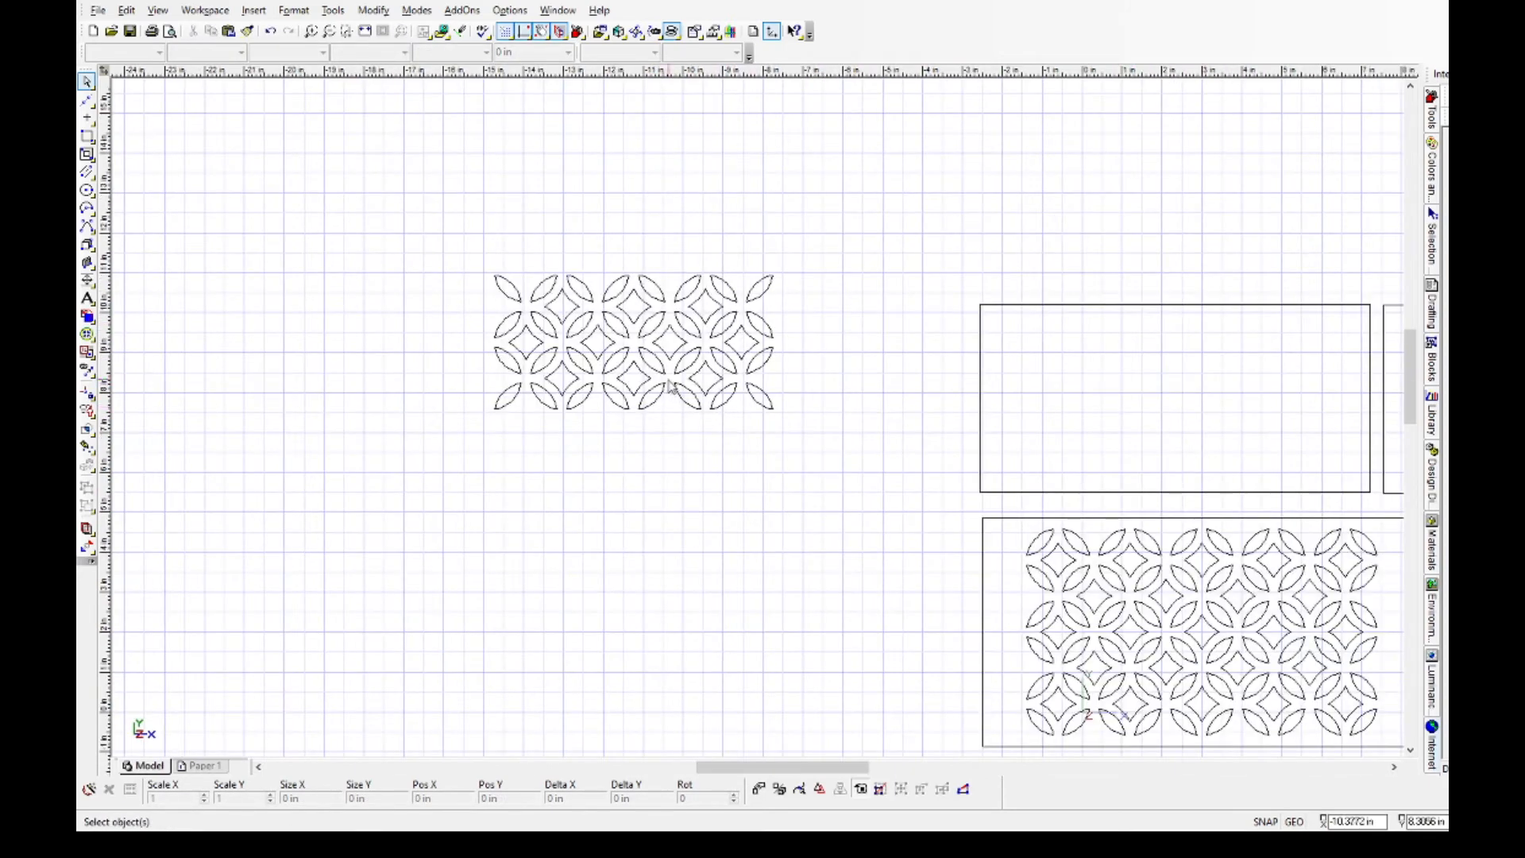
drag(467, 273, 805, 437)
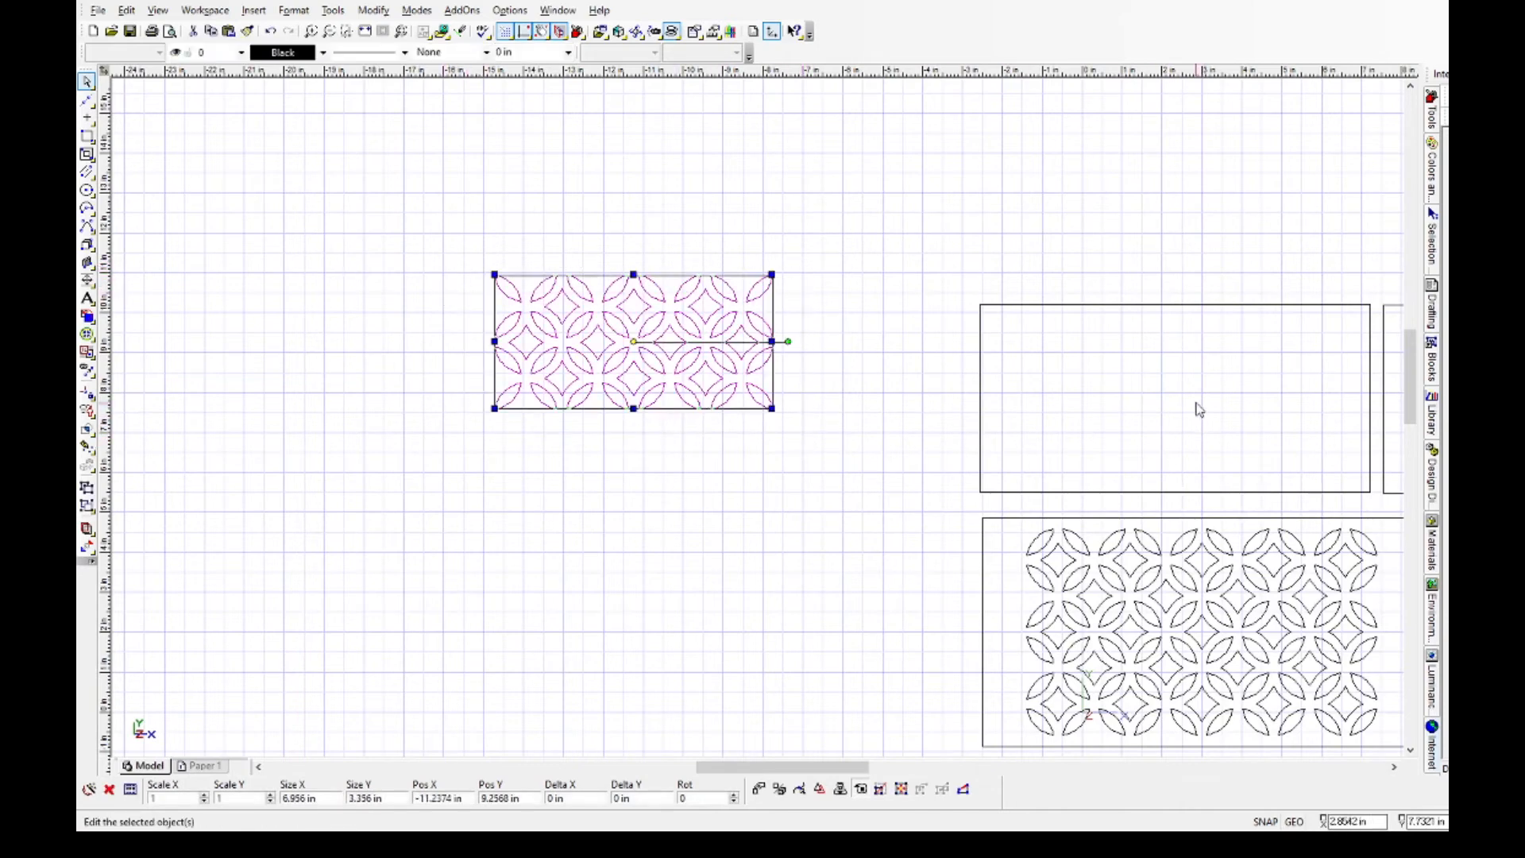
click(1202, 306)
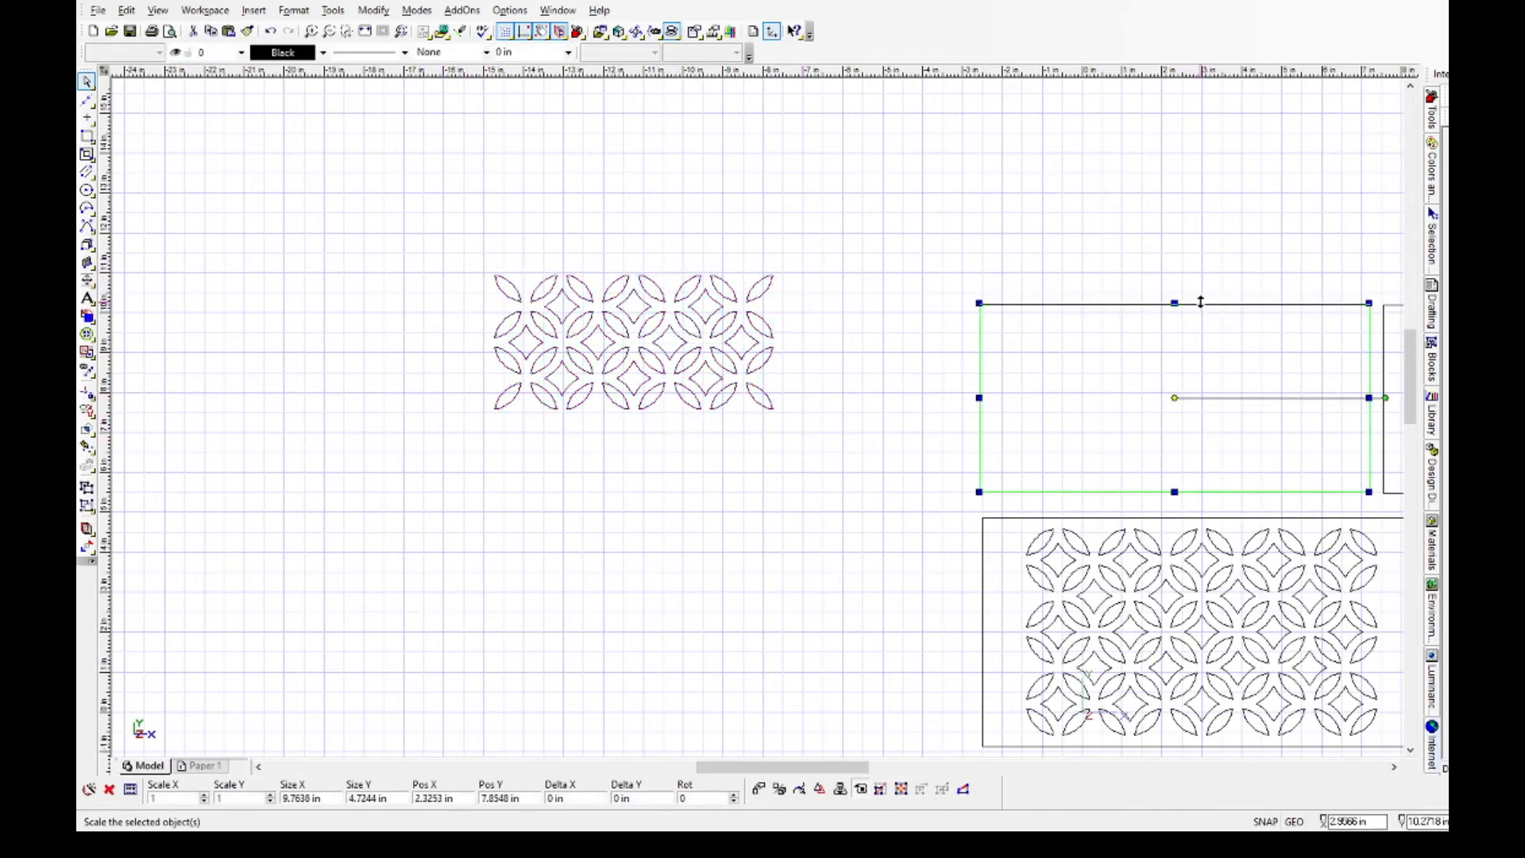
drag(1175, 398, 1161, 393)
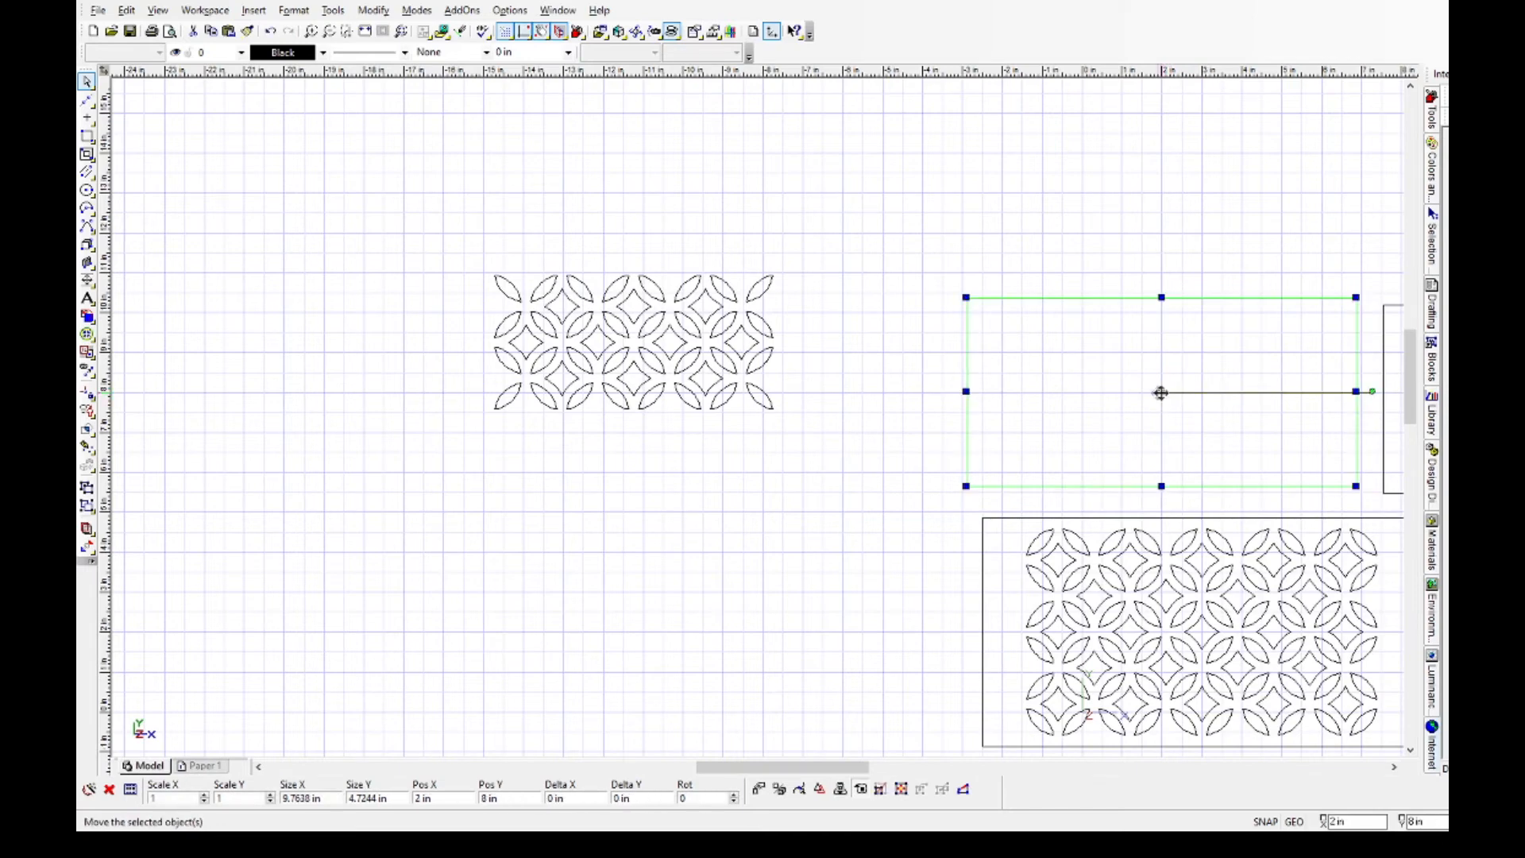
Move the trimmed lattice into the wide upper panel so its centre lies at X 2 in, Y 8 in.
drag(453, 258, 787, 439)
drag(633, 342, 849, 363)
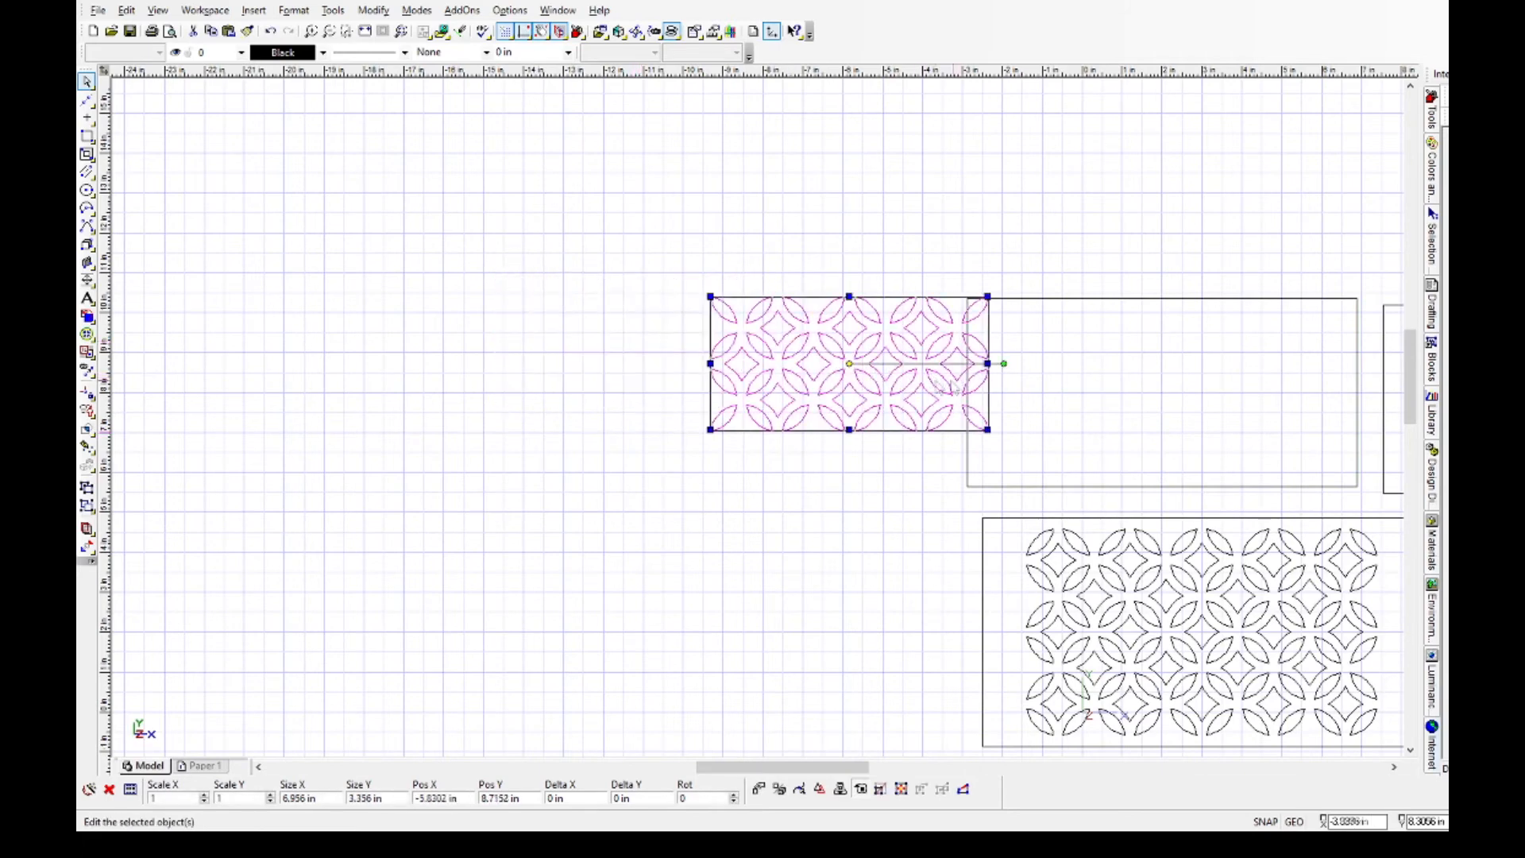
click(849, 363)
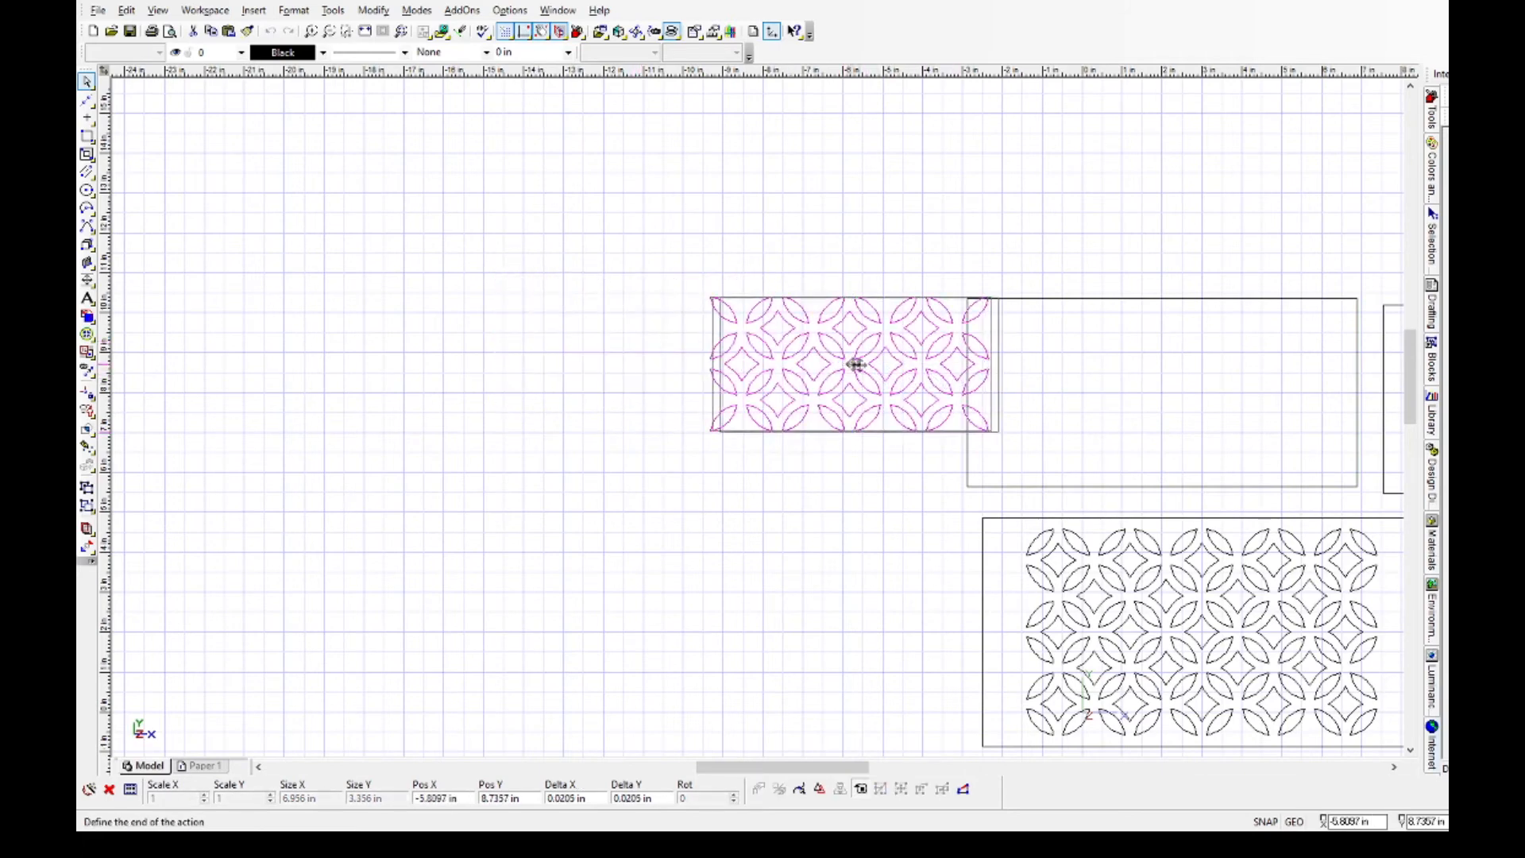
click(1167, 392)
scroll(756, 418, down, 4)
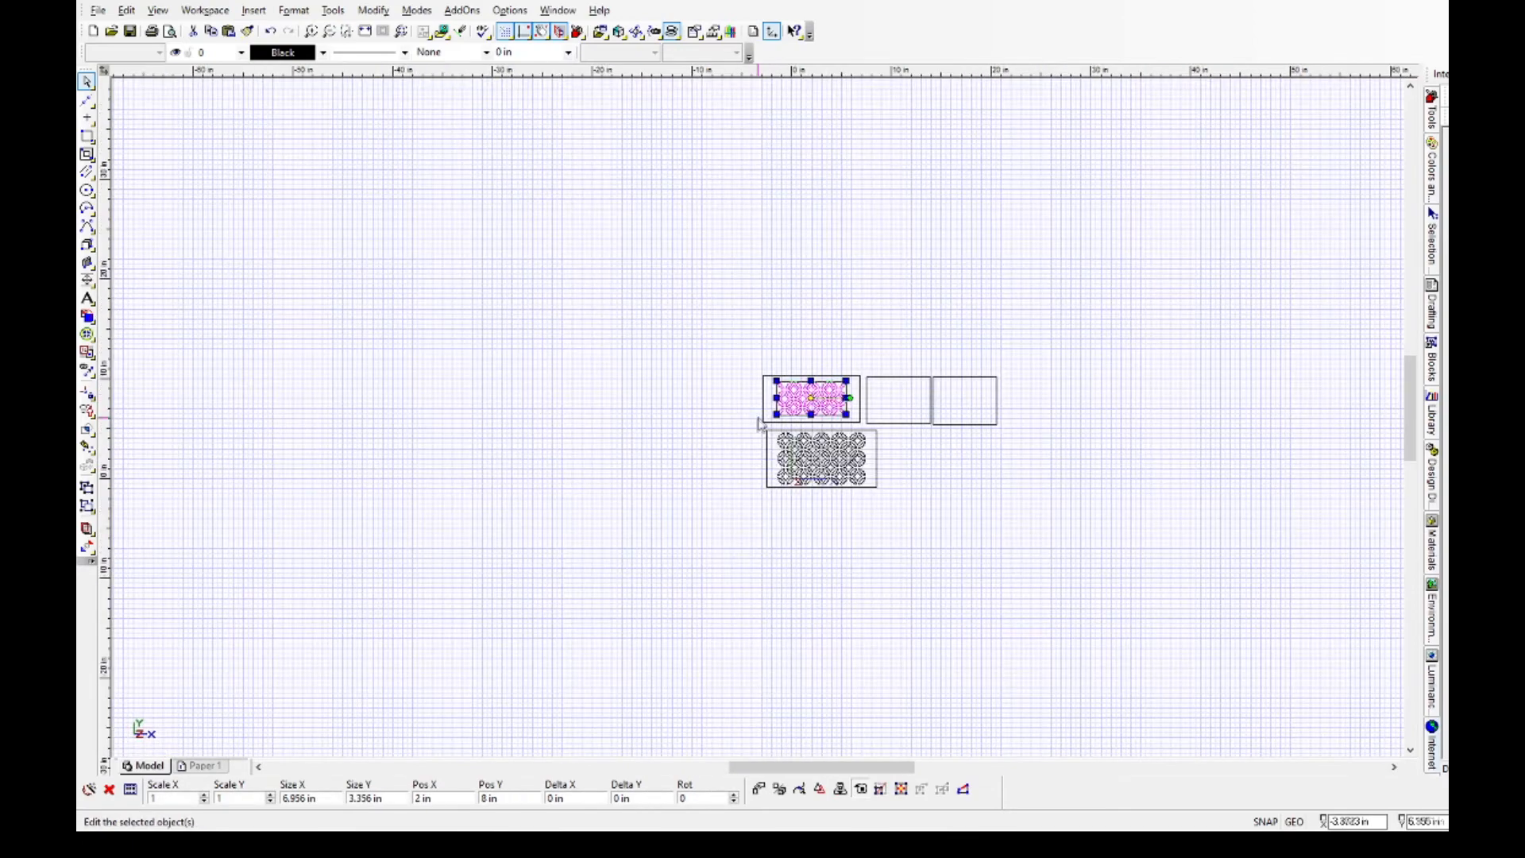
scroll(871, 454, up, 2)
click(892, 440)
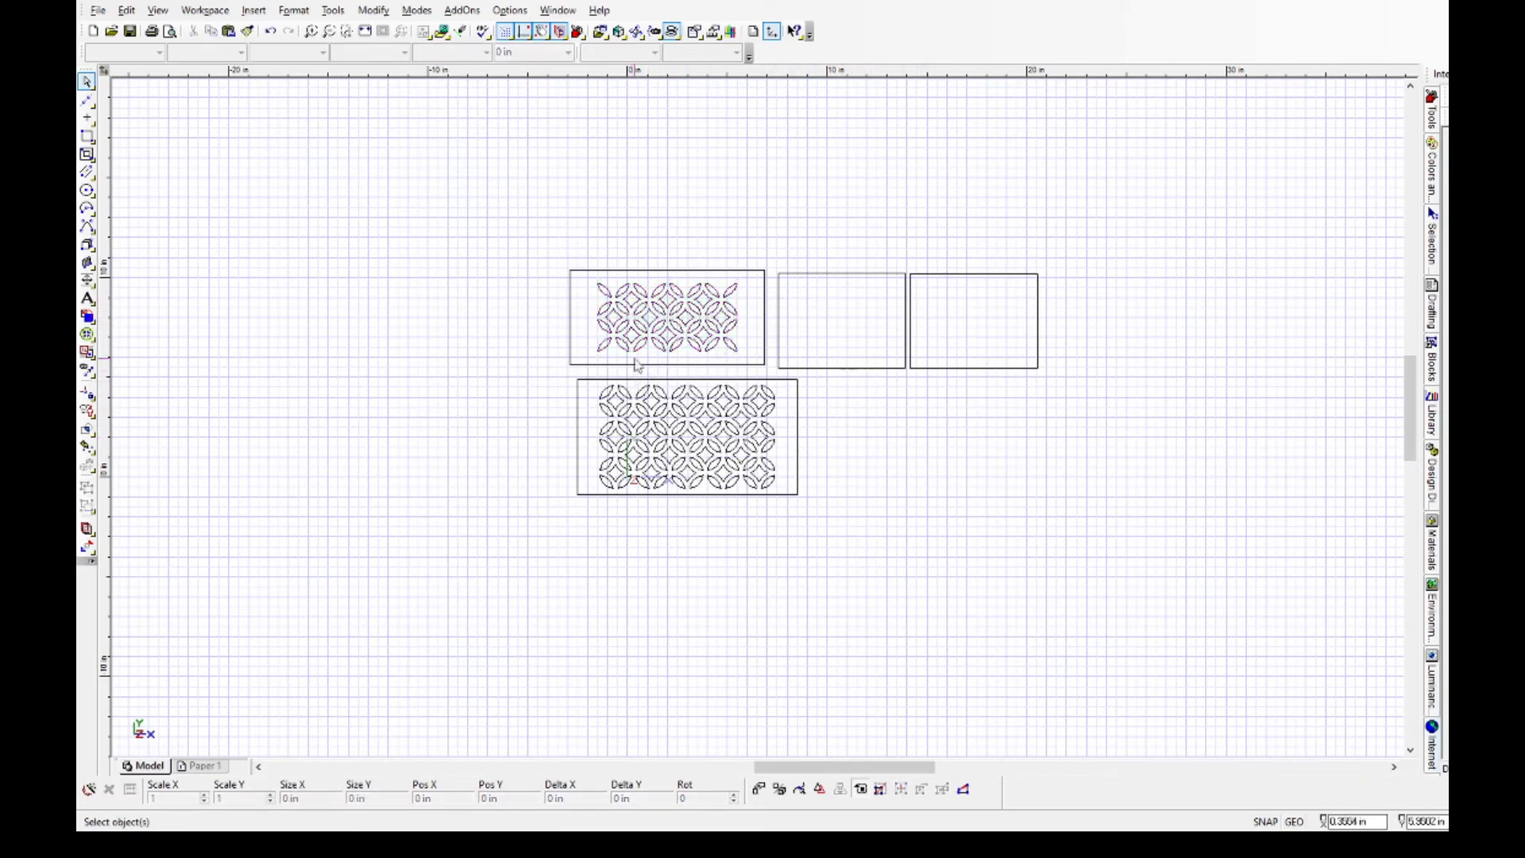
Copy the wide upper panel's lattice and place the copy in the empty area below the small panels, centred at about X 16 in, Y 0.8 in.
drag(587, 279, 755, 365)
key(ctrl+c)
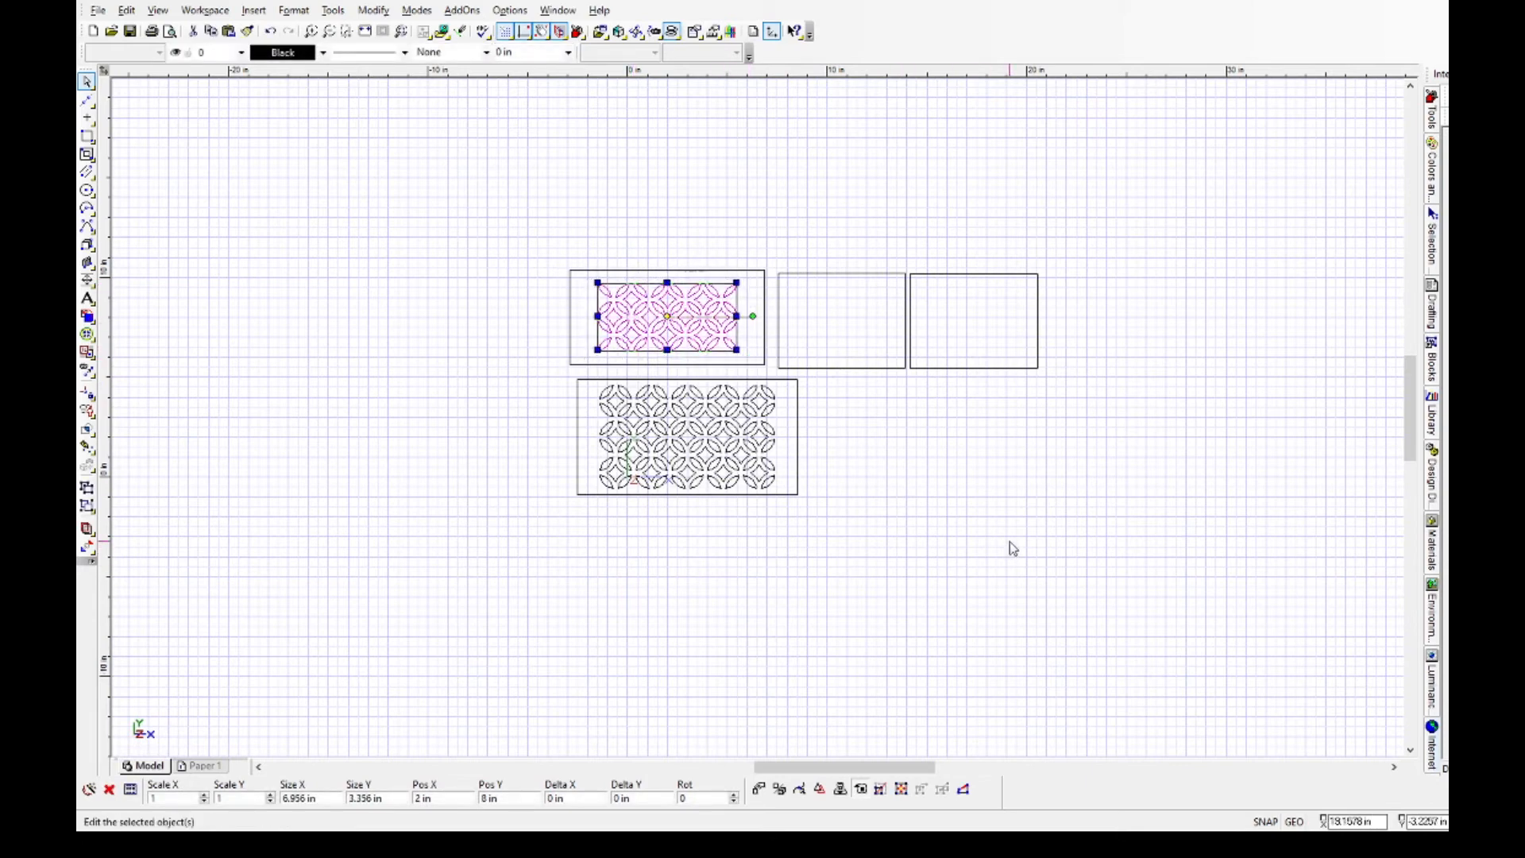
key(ctrl+v)
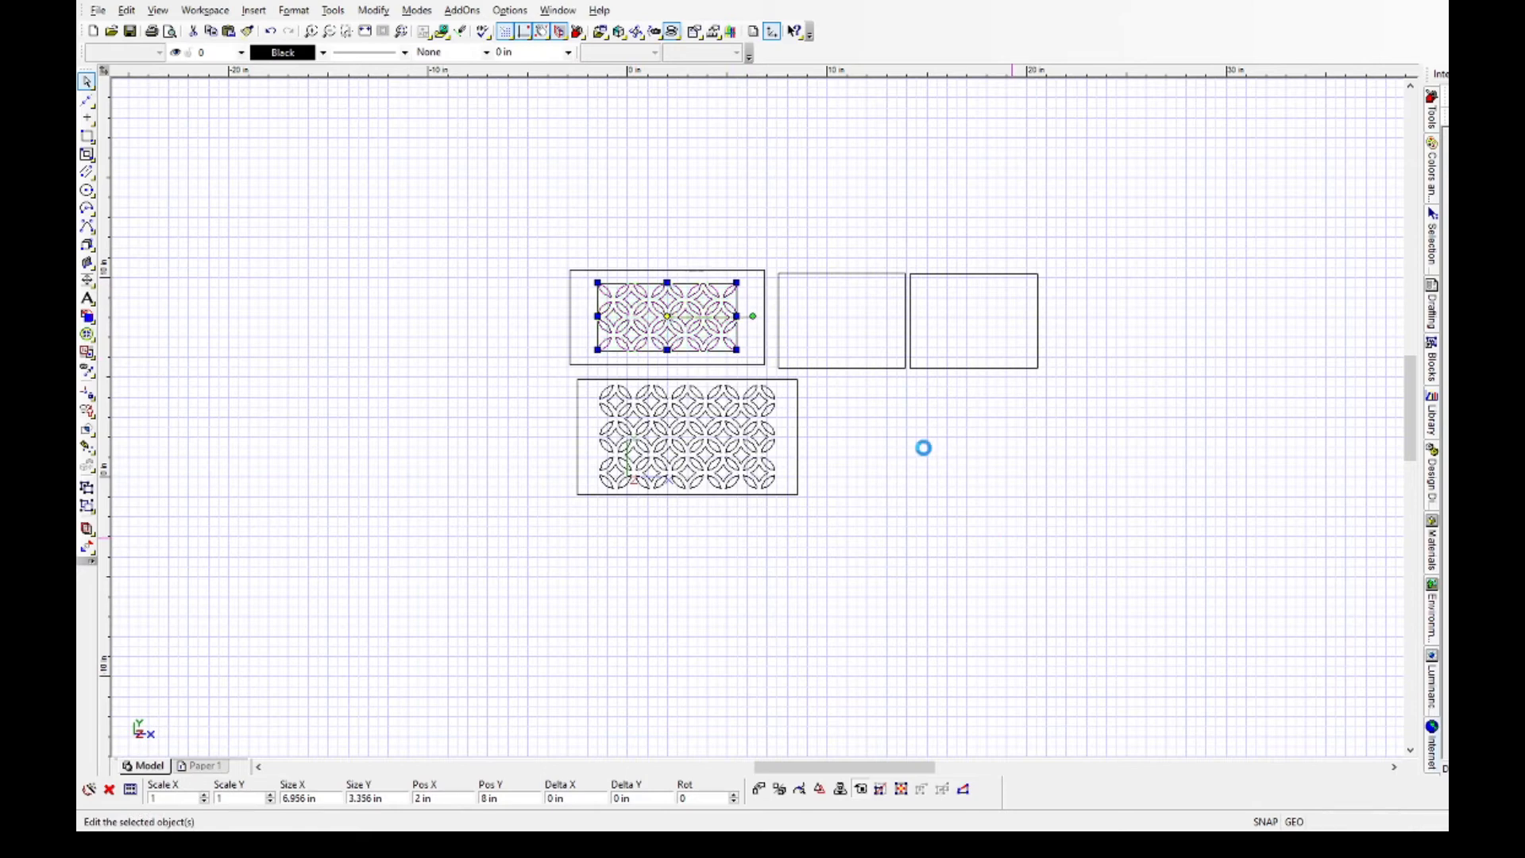
drag(759, 418, 946, 461)
scroll(795, 444, down, 2)
scroll(756, 422, up, 5)
click(596, 375)
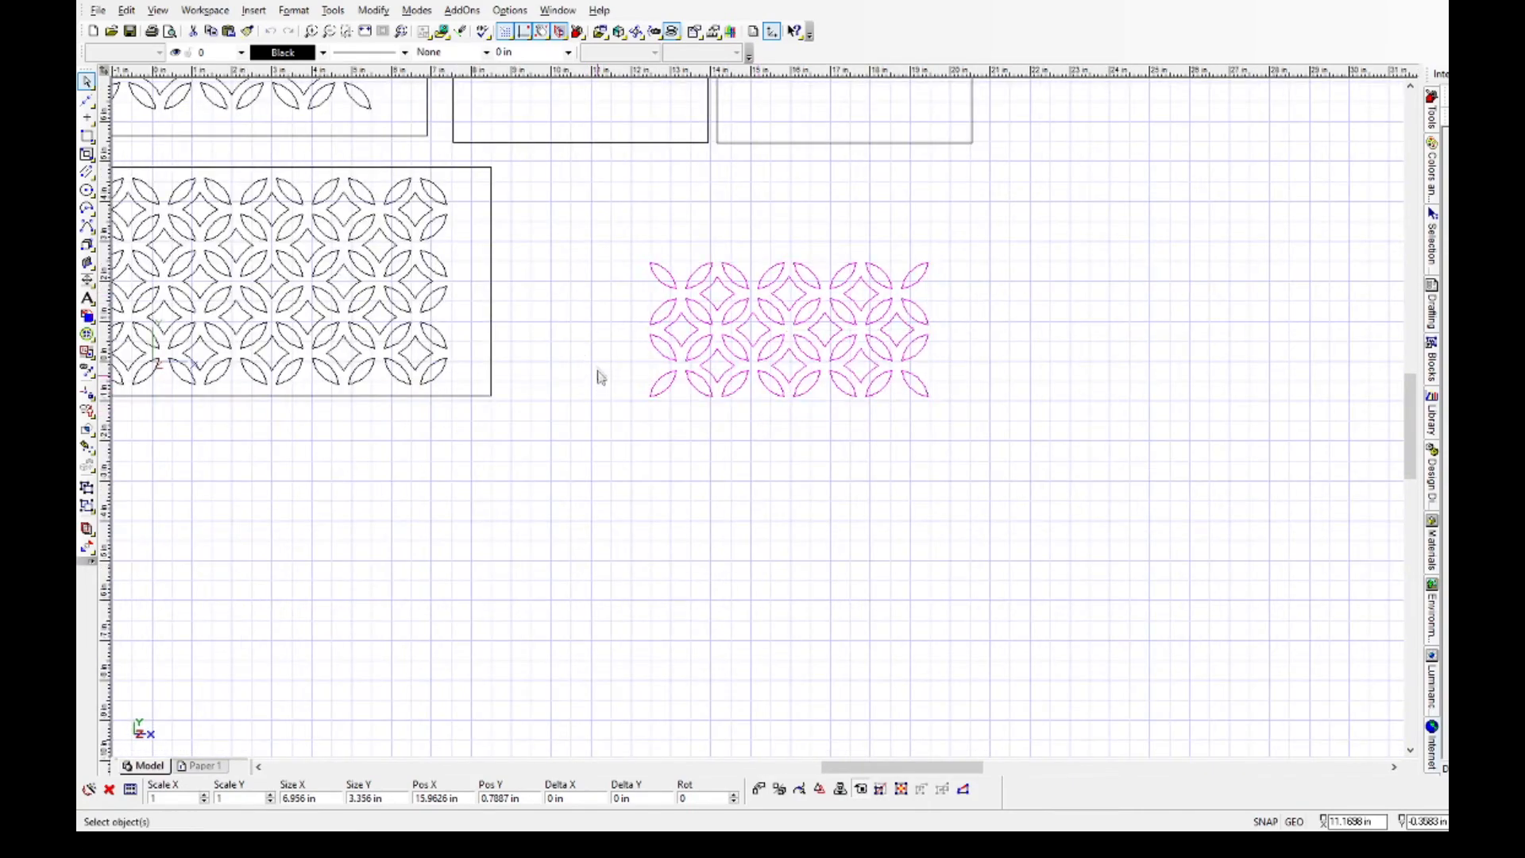
Delete the outermost lens columns and their adjoining stars from both the left and right sides of the copied lattice.
drag(633, 249, 684, 431)
key(Delete)
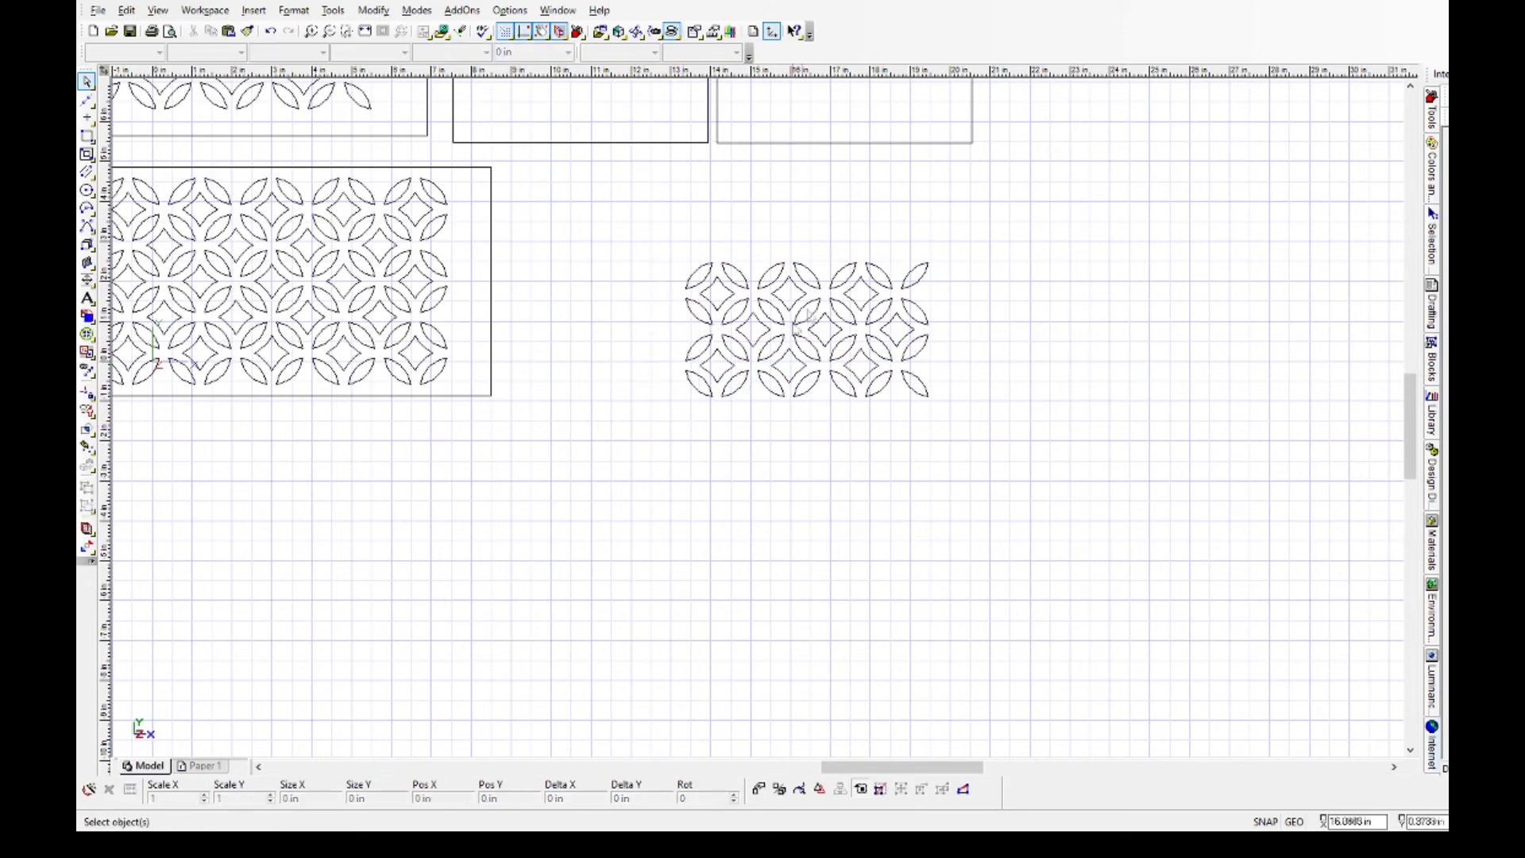
drag(897, 255, 990, 441)
key(Delete)
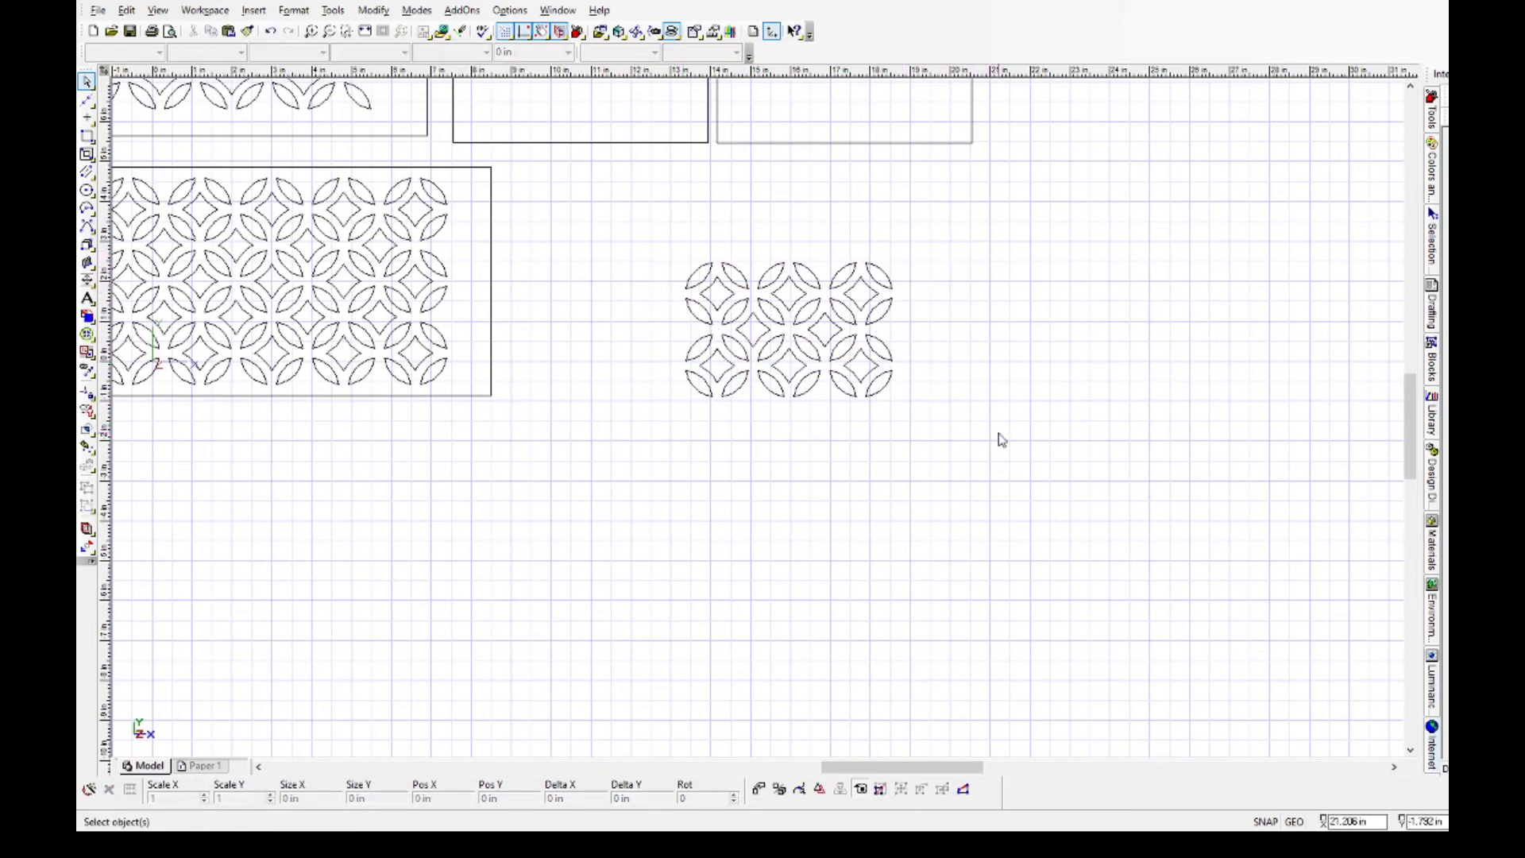
Move the narrowed lattice onto the middle upper panel, with its centre at about X 10.9 in, Y 8 in.
scroll(977, 381, down, 1)
drag(589, 348, 748, 469)
drag(663, 394, 576, 262)
scroll(538, 242, up, 3)
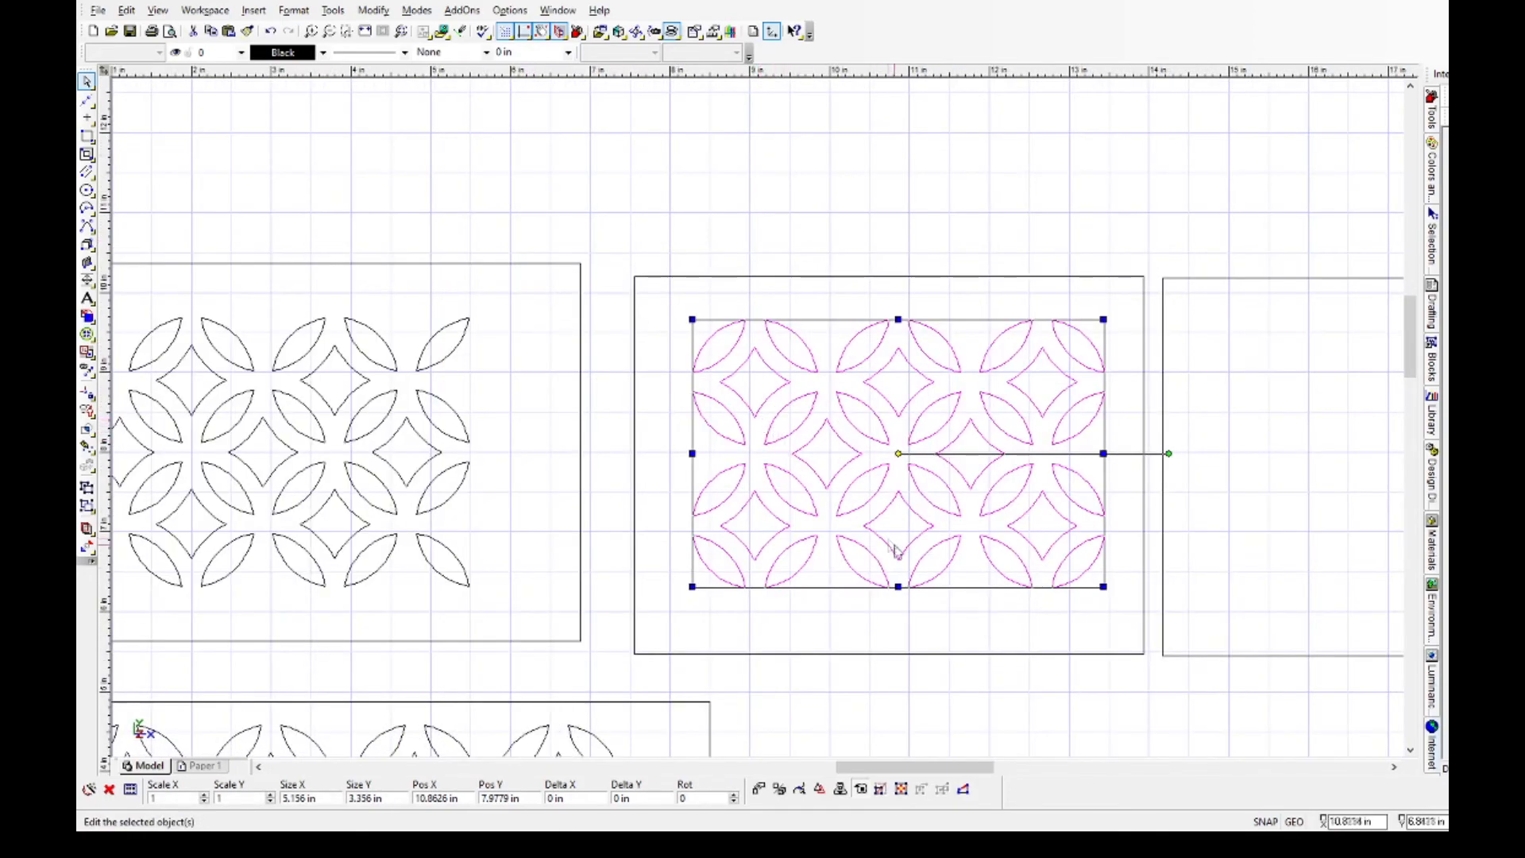
Move the middle upper panel's outline so its centre lies at X 10.5 in, Y 8 in.
click(924, 656)
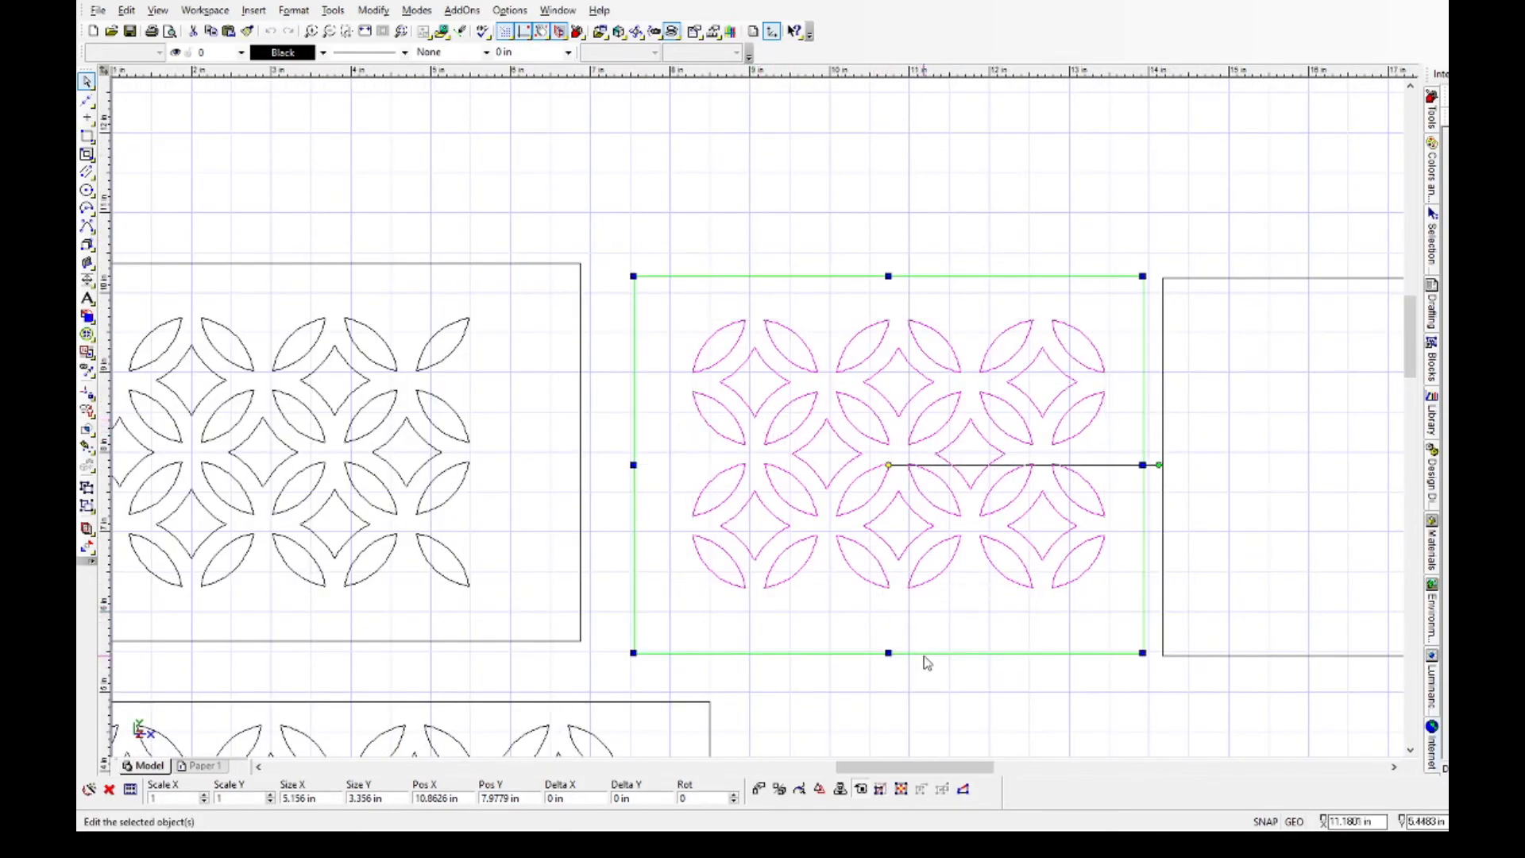
click(887, 464)
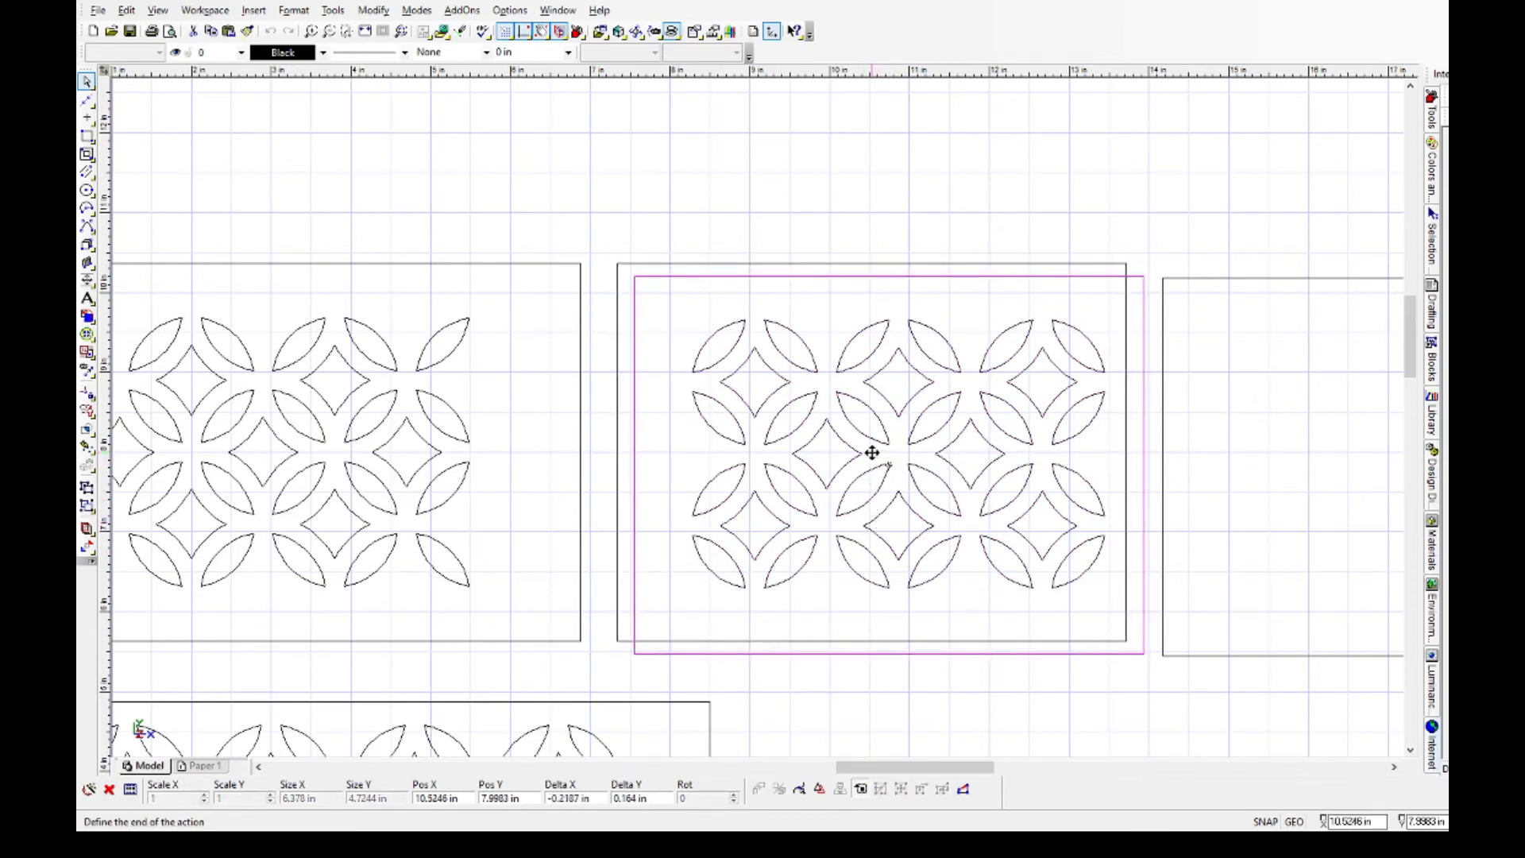
click(871, 453)
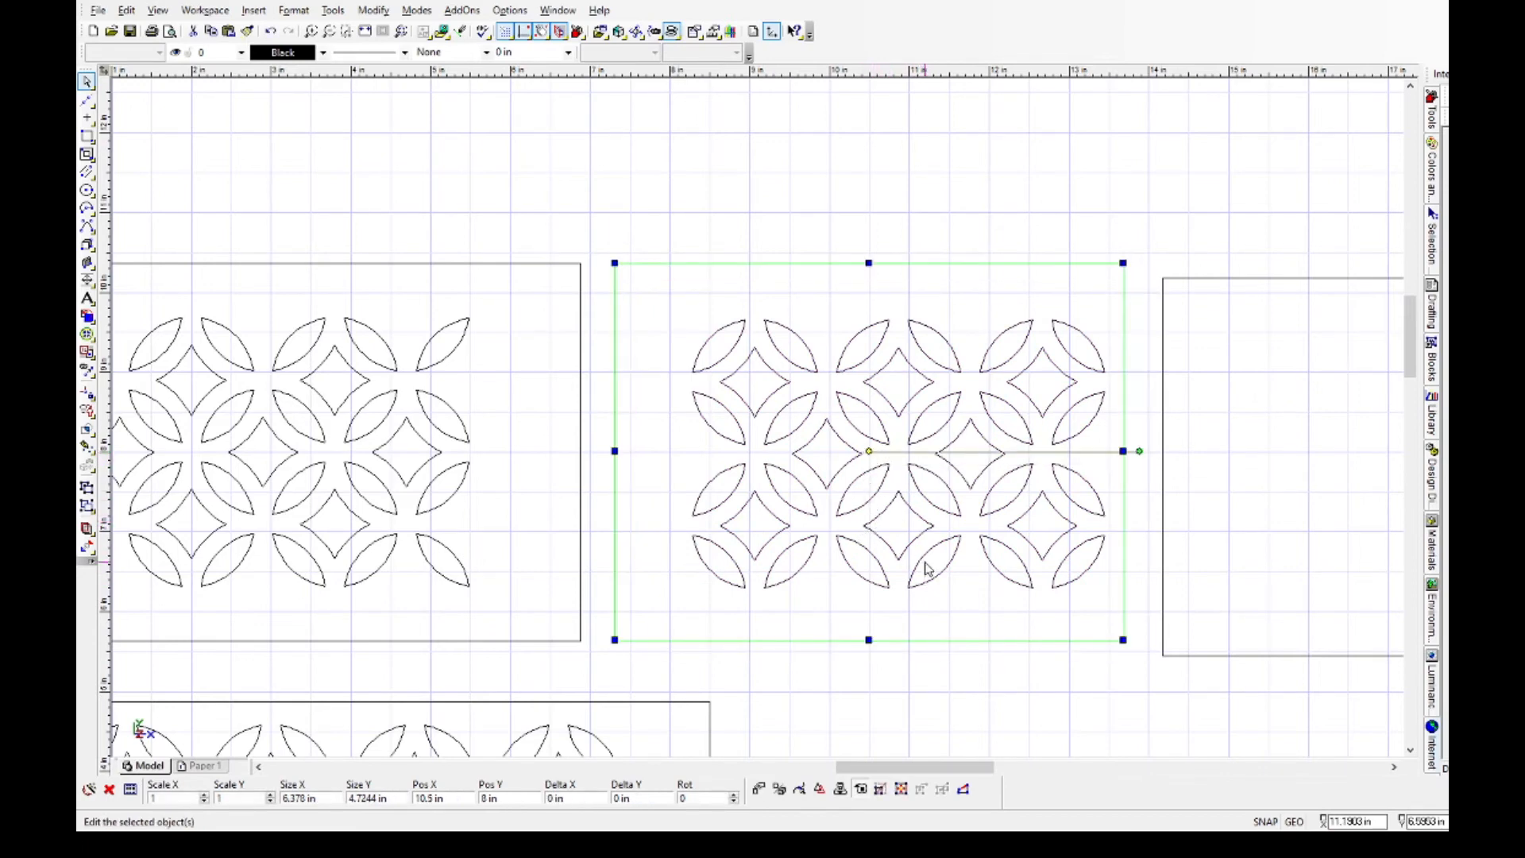
click(936, 701)
Move the narrowed lattice so its centre coincides with the middle panel's centre at X 10.5 in, Y 8 in.
drag(686, 306, 1111, 603)
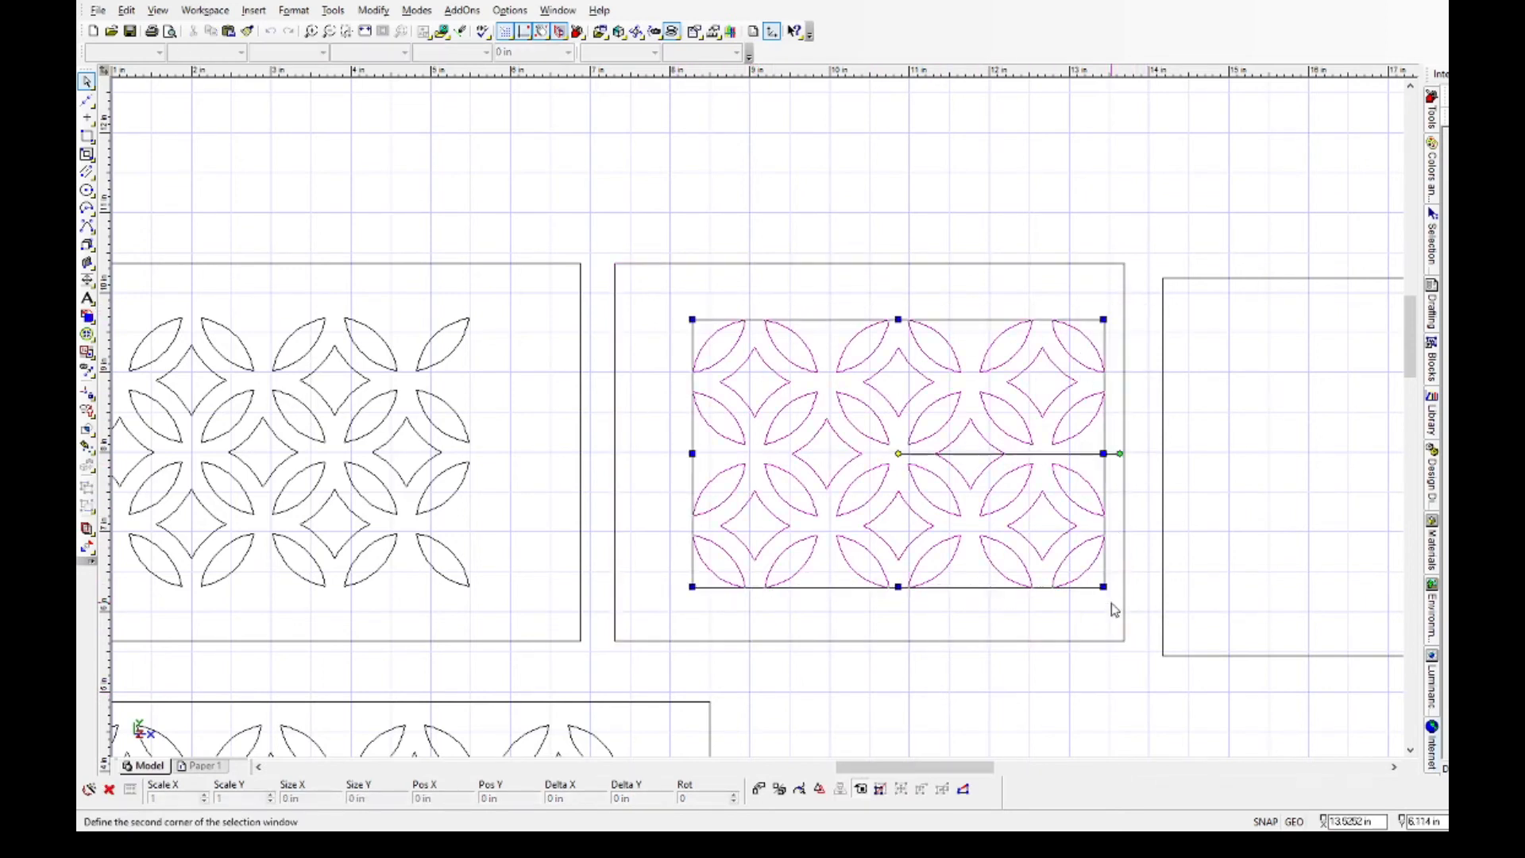
click(898, 453)
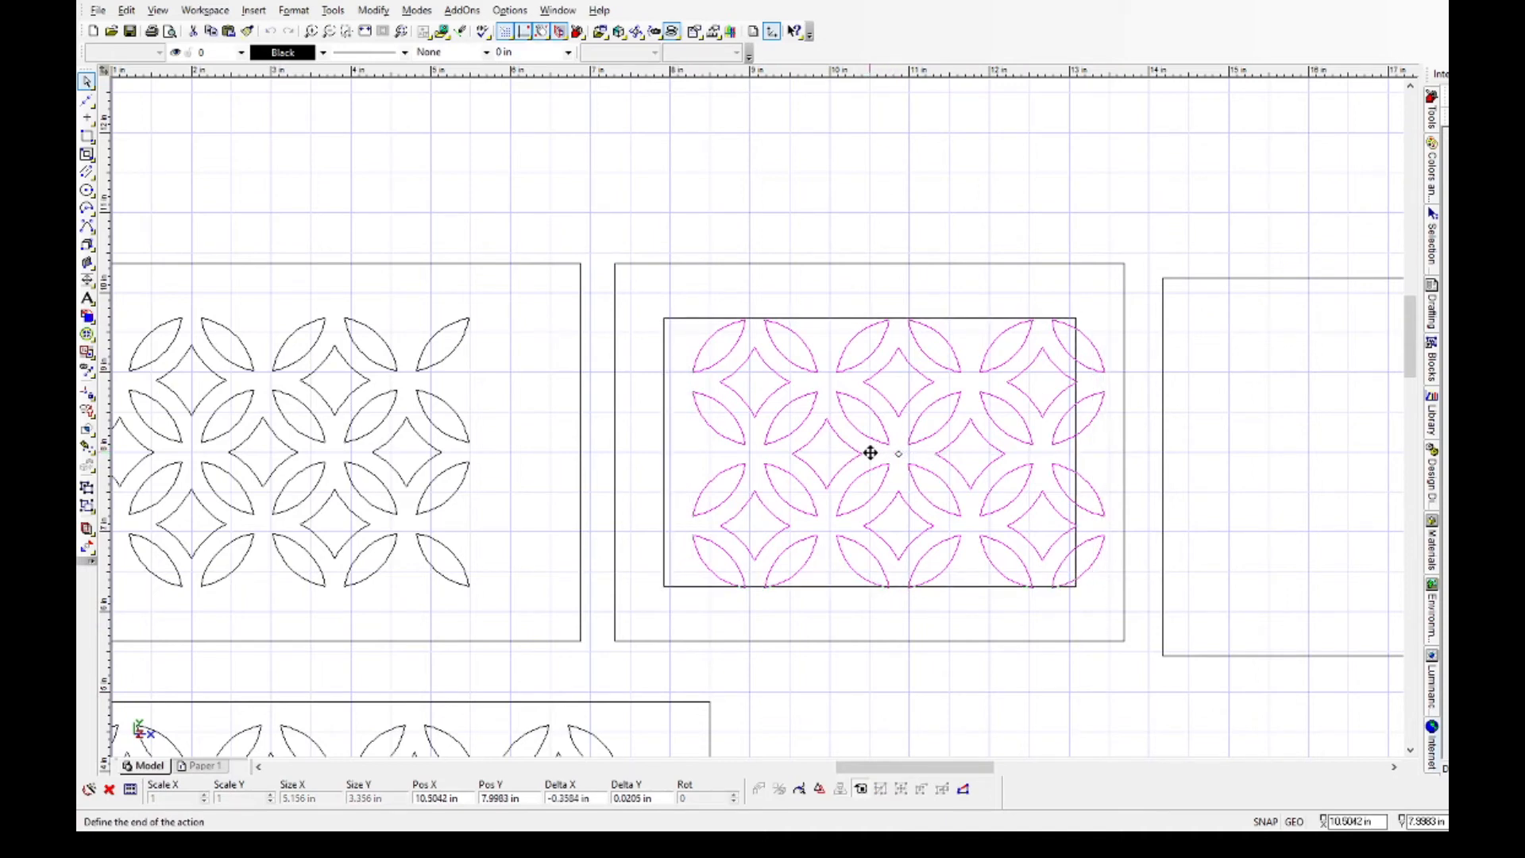
click(871, 453)
scroll(760, 422, down, 3)
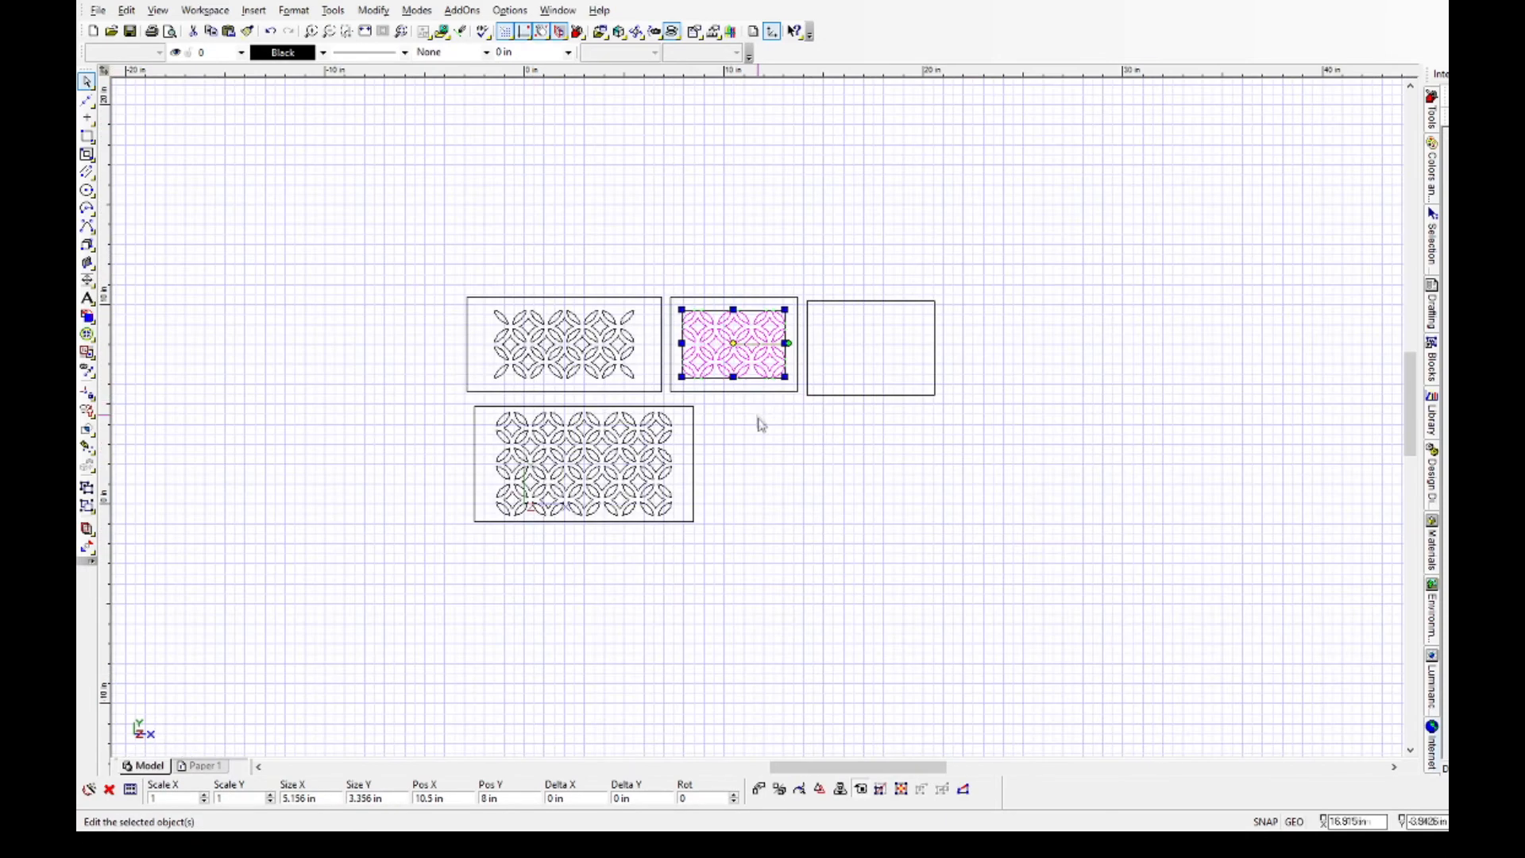
Delete the empty upper panel at the far right of the row.
click(826, 445)
click(834, 304)
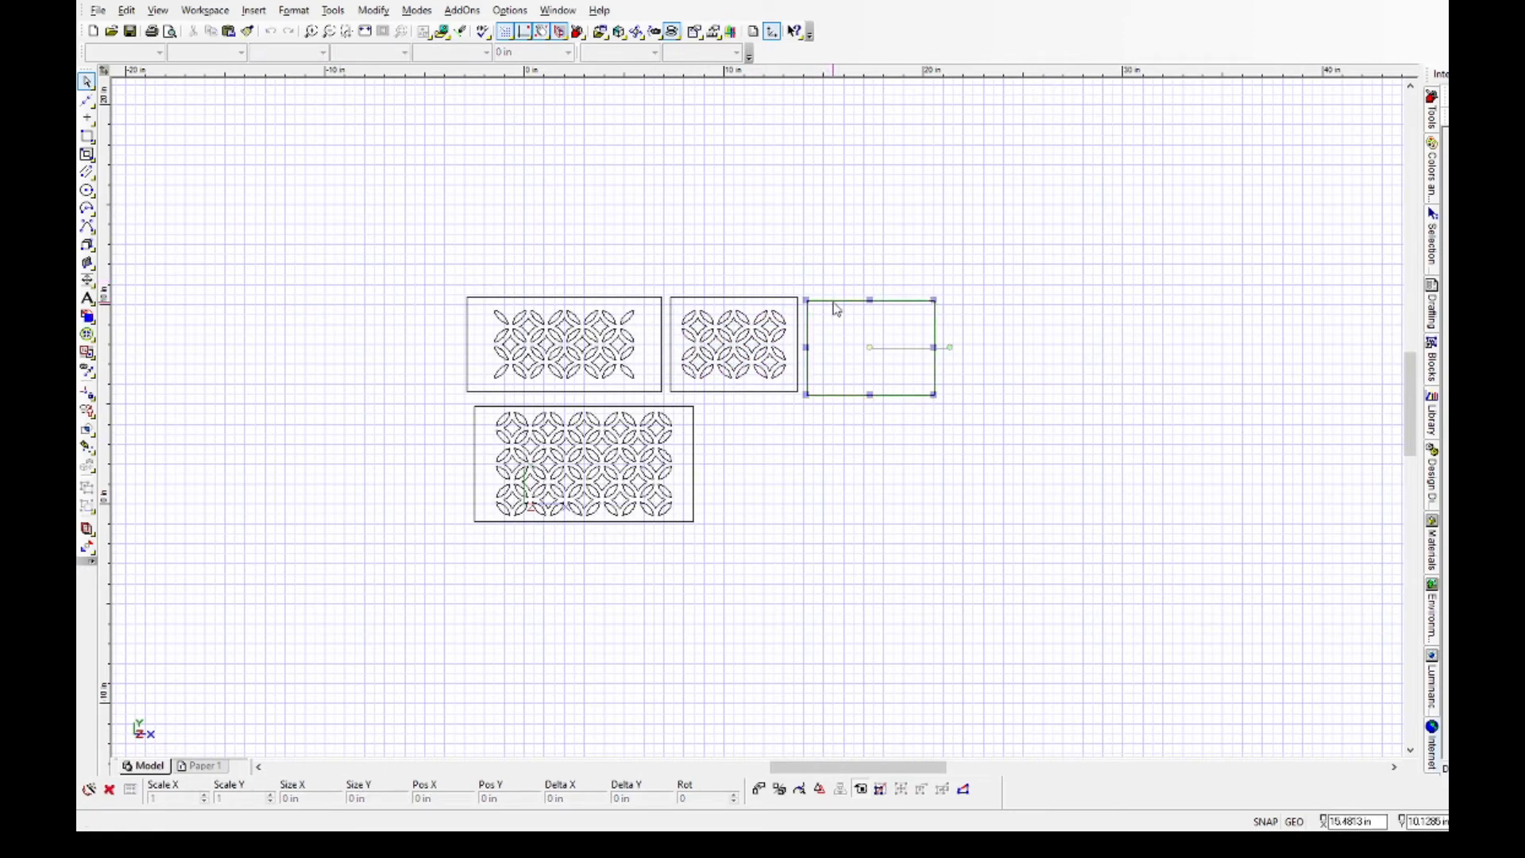
key(Delete)
Duplicate the small patterned panel beside the original, and delete that duplicate with its lattice.
drag(662, 284, 820, 407)
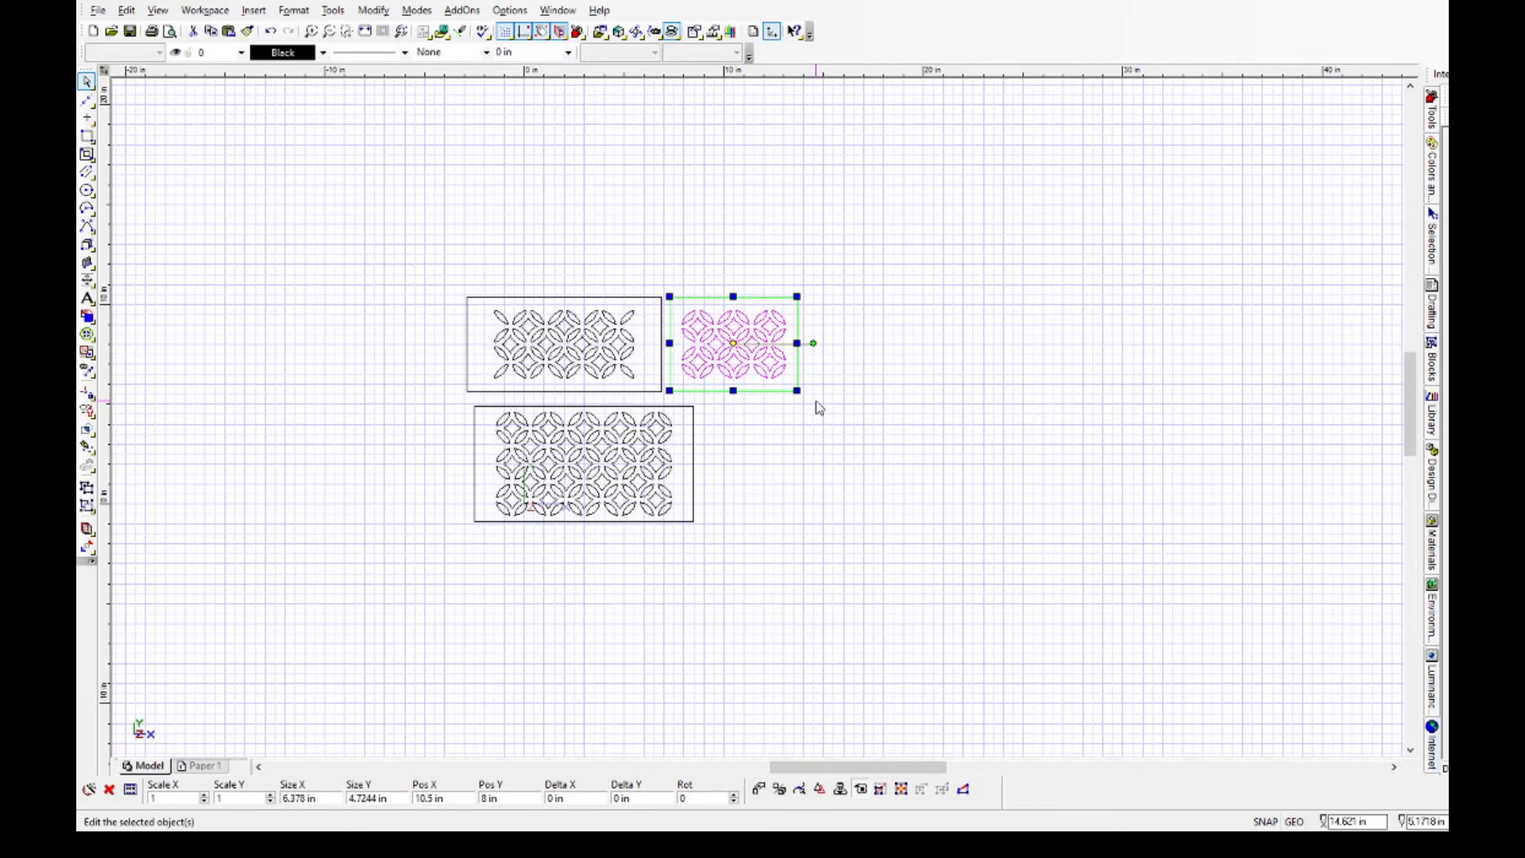
key(ctrl+c)
key(ctrl+v)
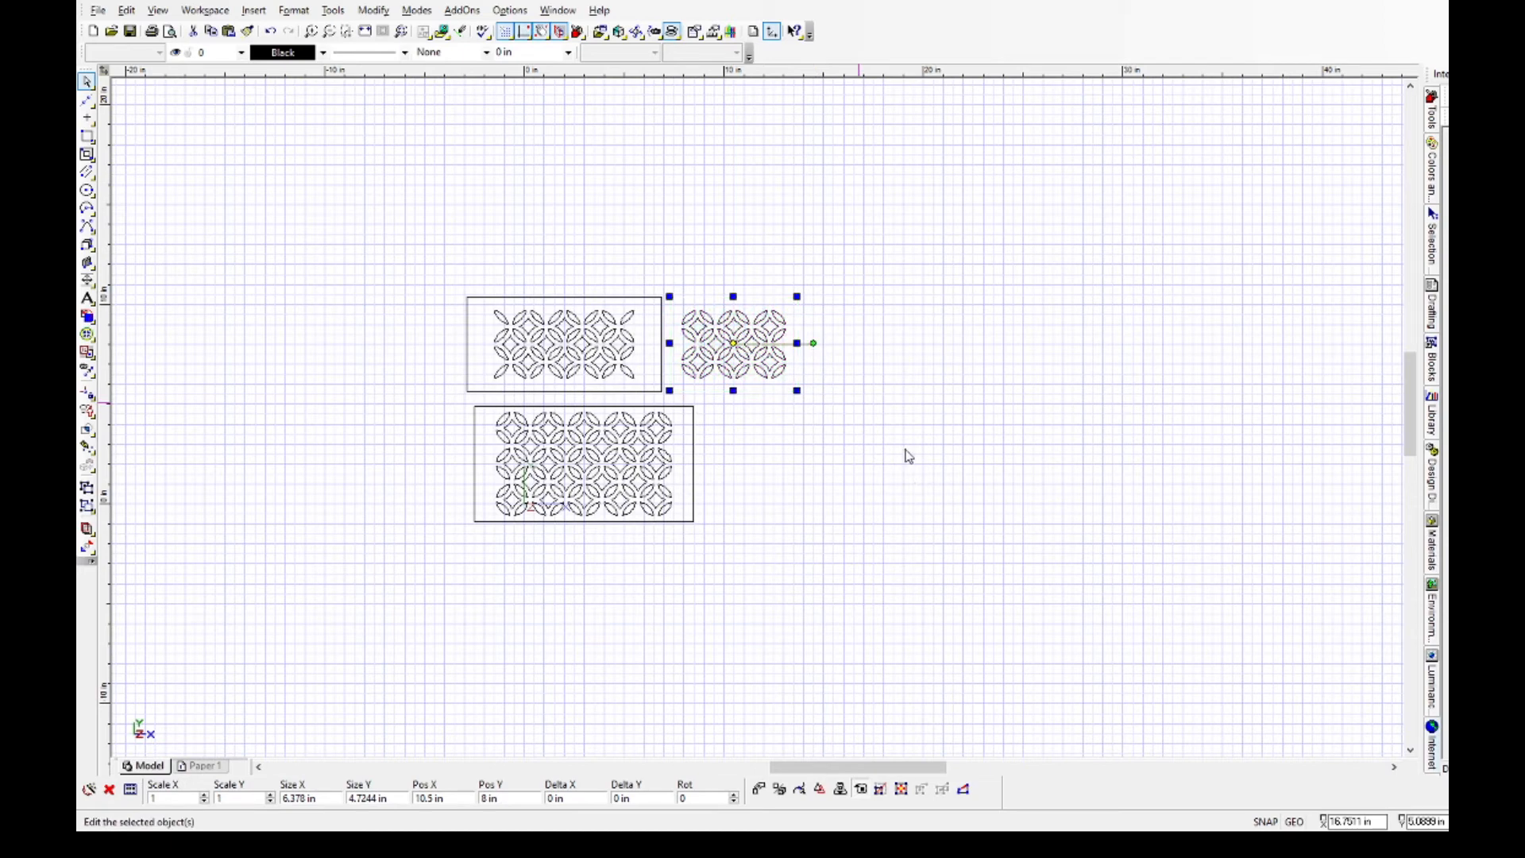
drag(758, 416, 877, 355)
click(874, 517)
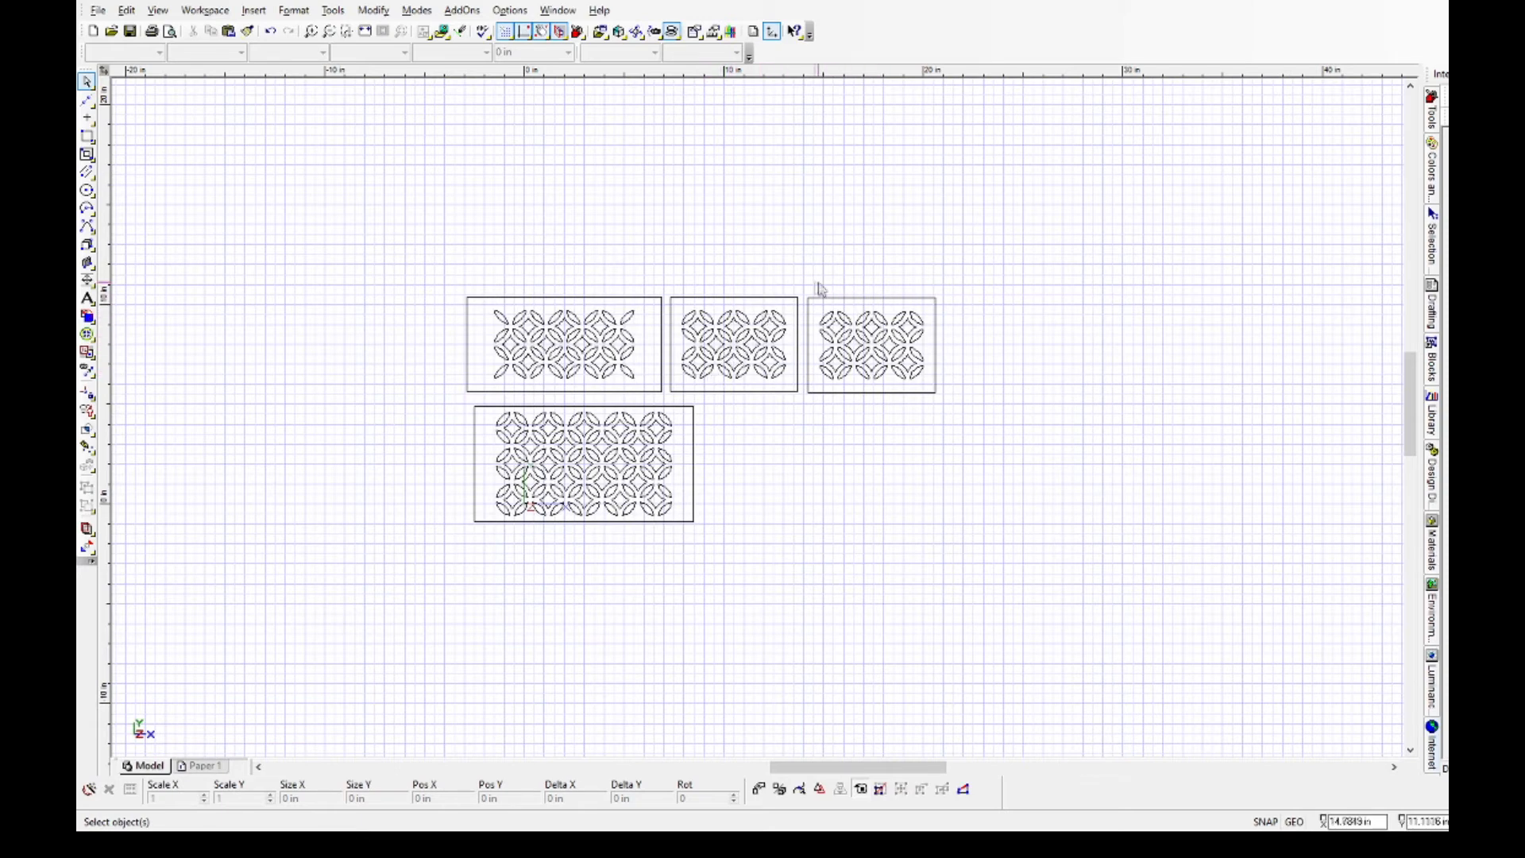
drag(804, 290, 960, 415)
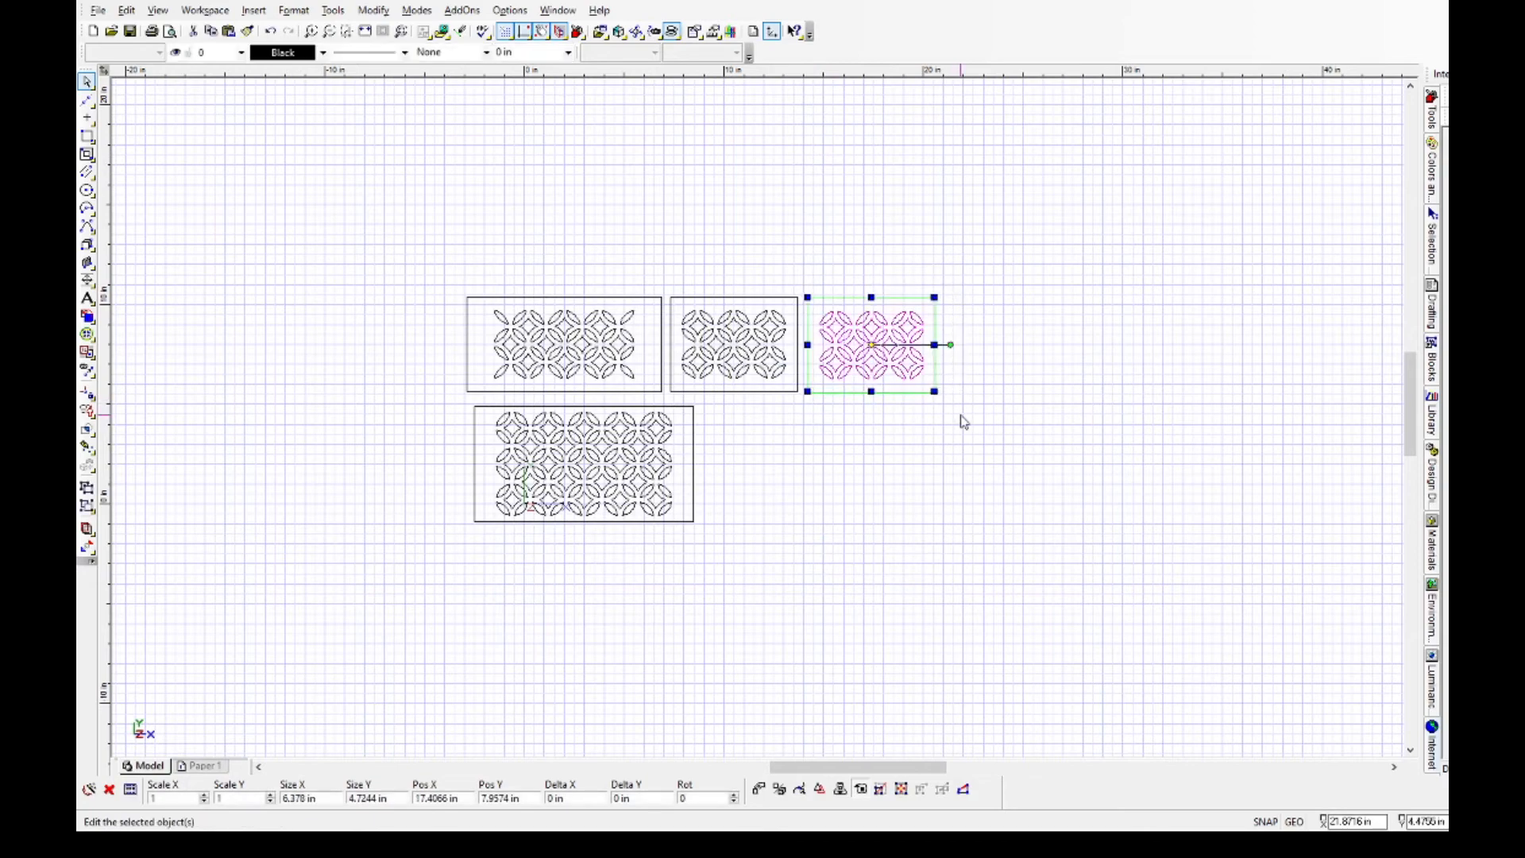
key(Delete)
Delete the rightmost column of circular motifs and its joining star from the small panel's lattice.
scroll(696, 341, up, 2)
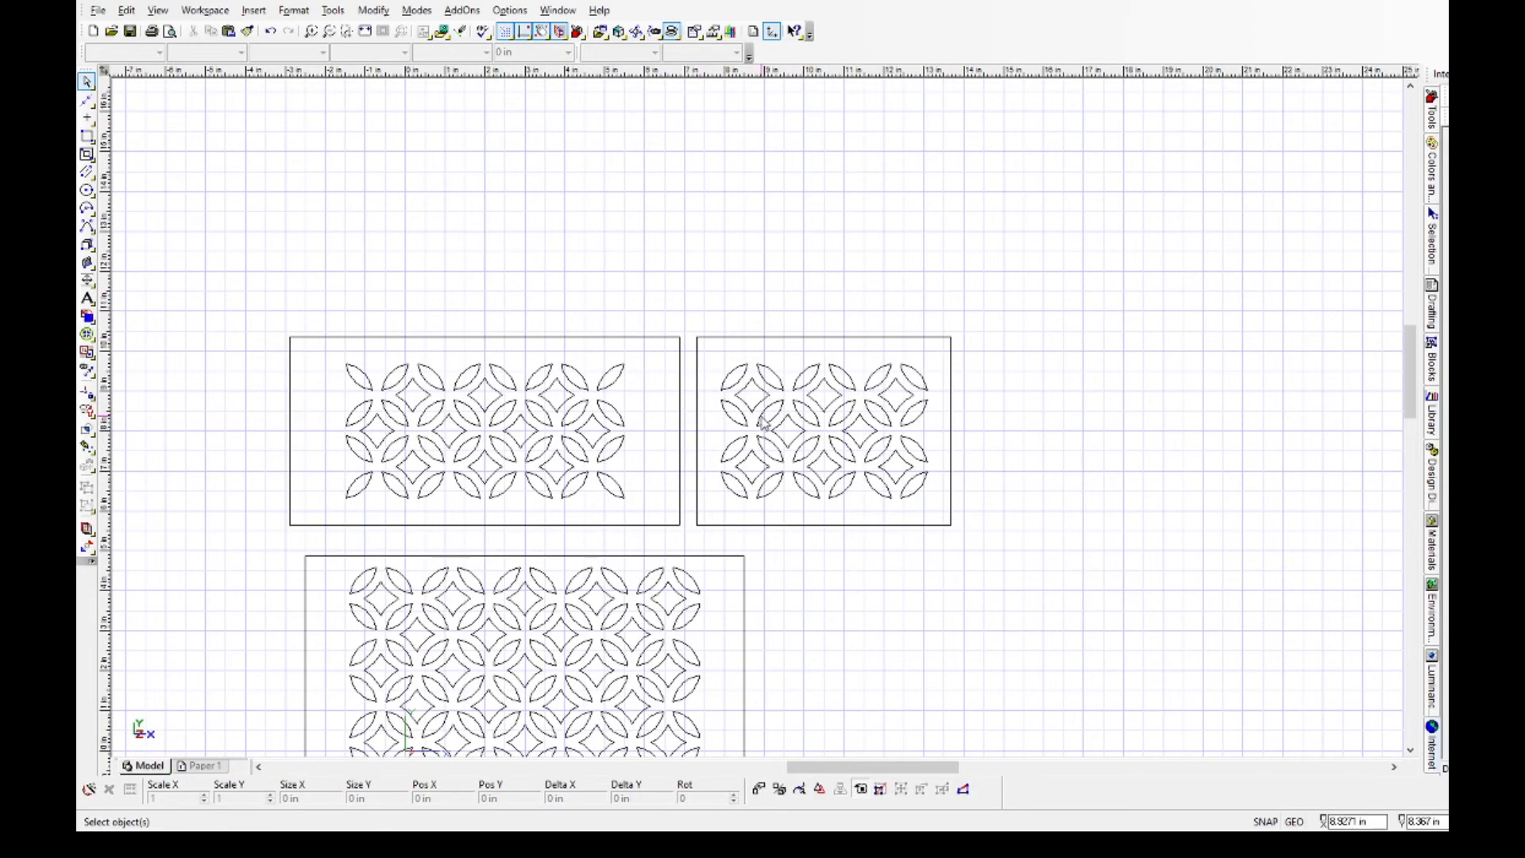
scroll(836, 468, up, 2)
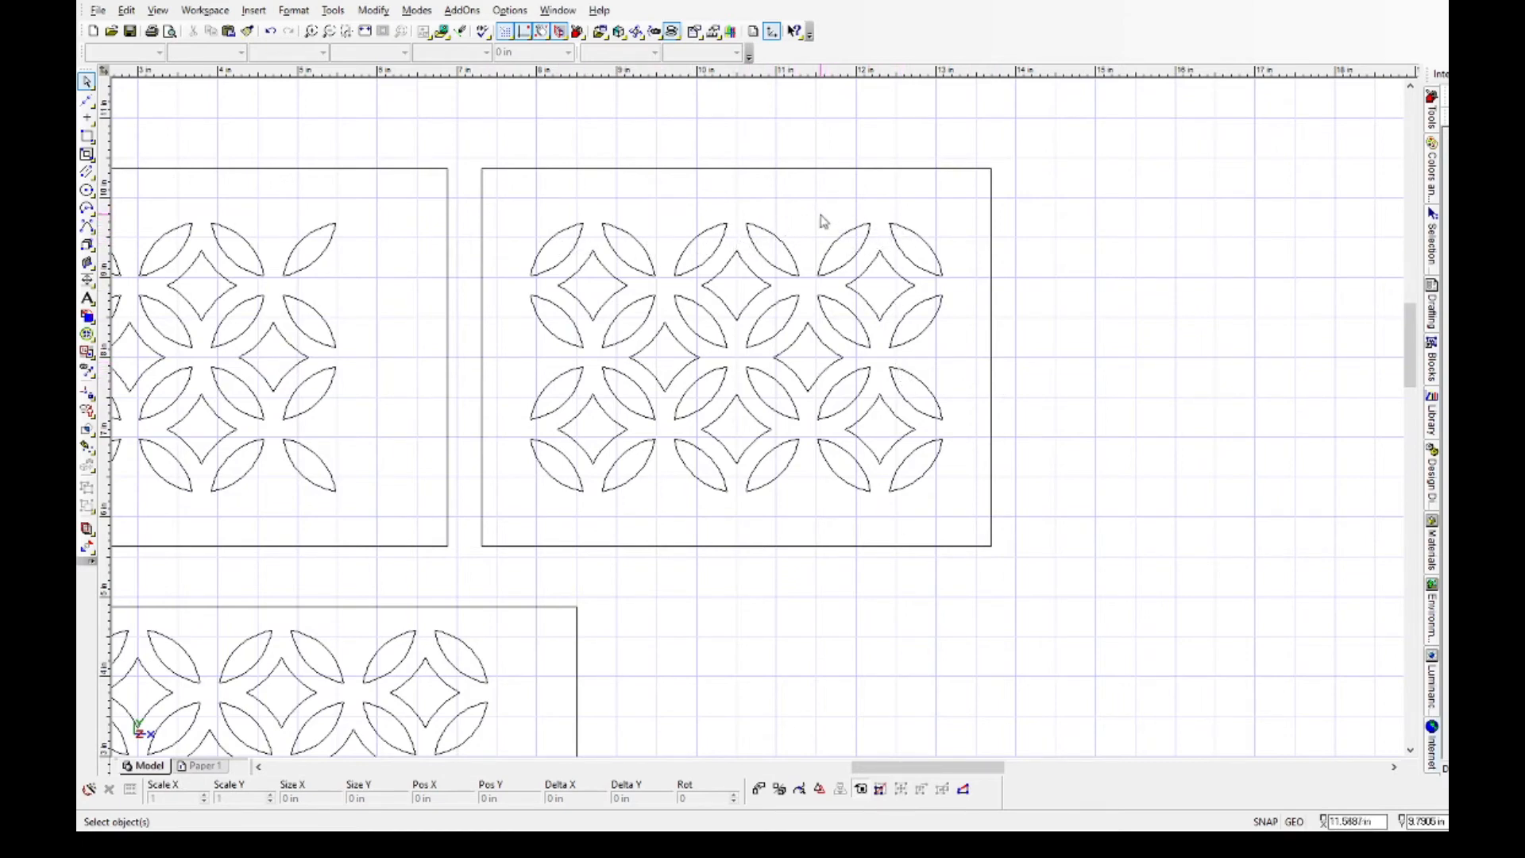
drag(813, 212, 972, 526)
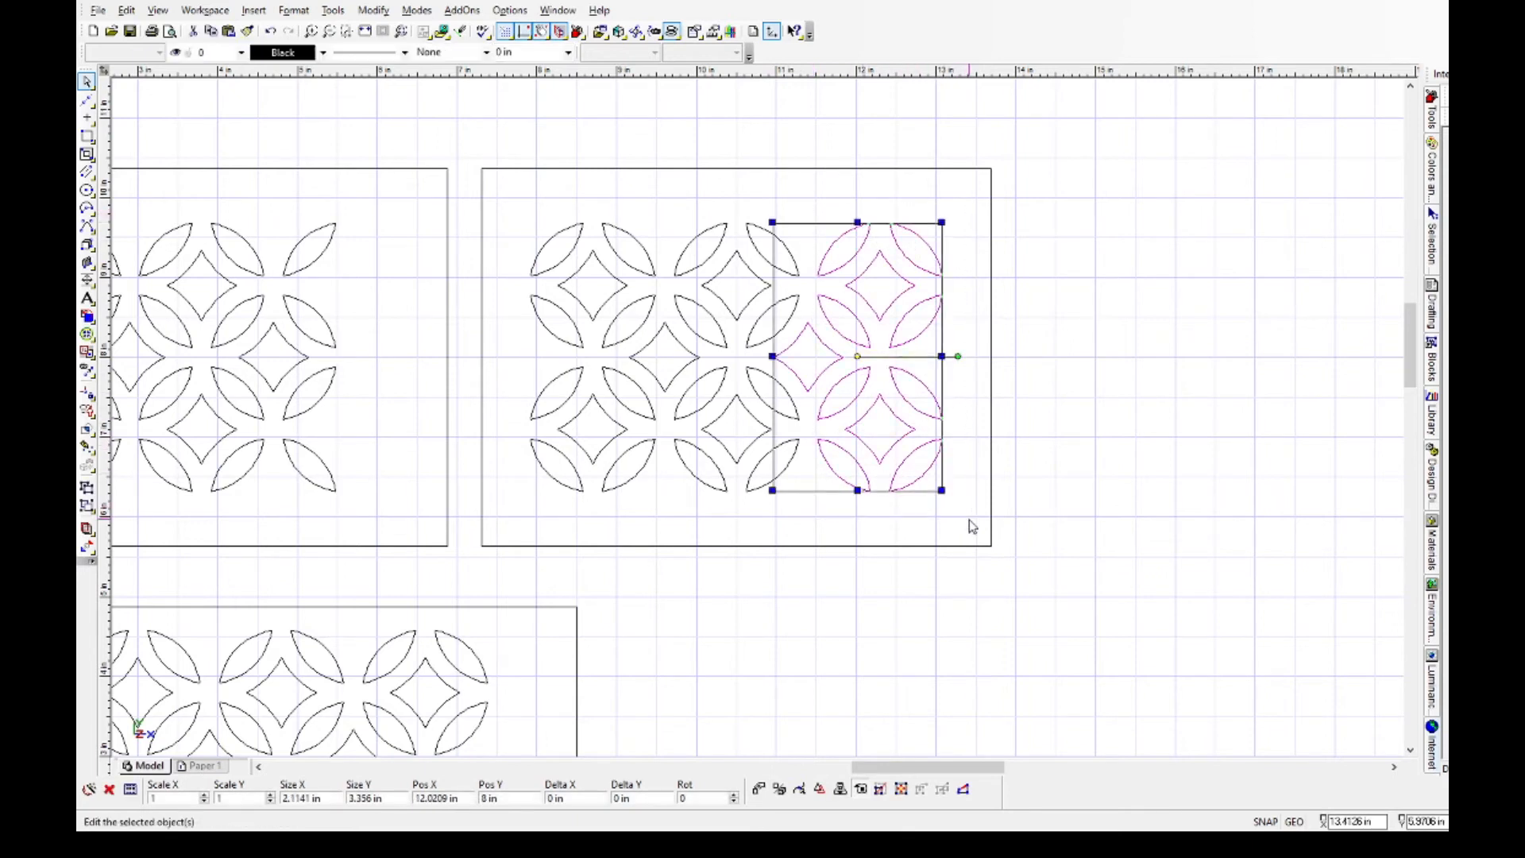
key(Delete)
Move the remaining two-by-two lattice to the centre of the small panel.
drag(515, 199, 848, 529)
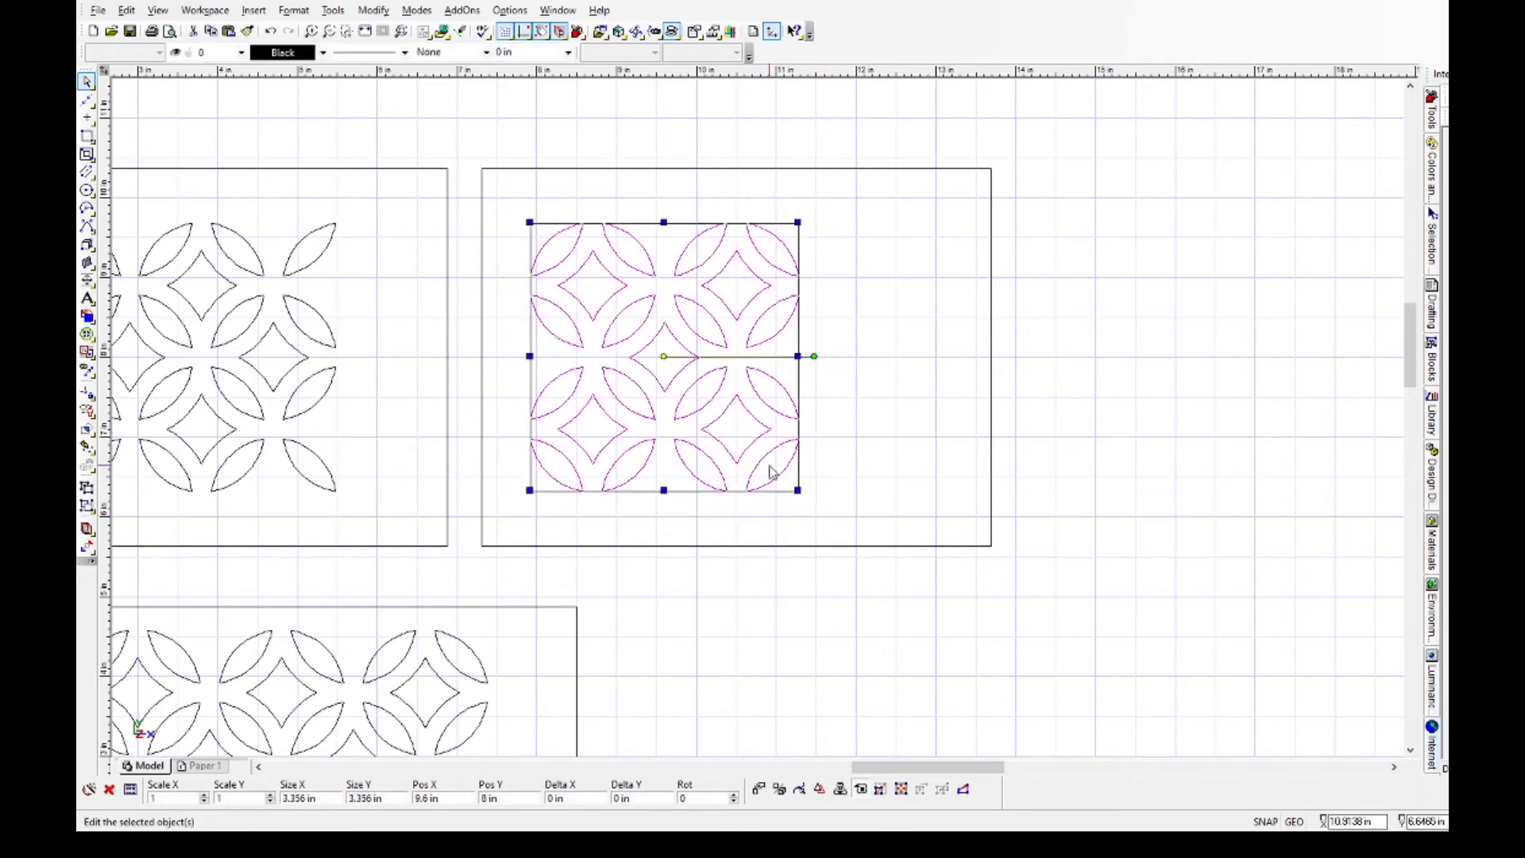
click(665, 356)
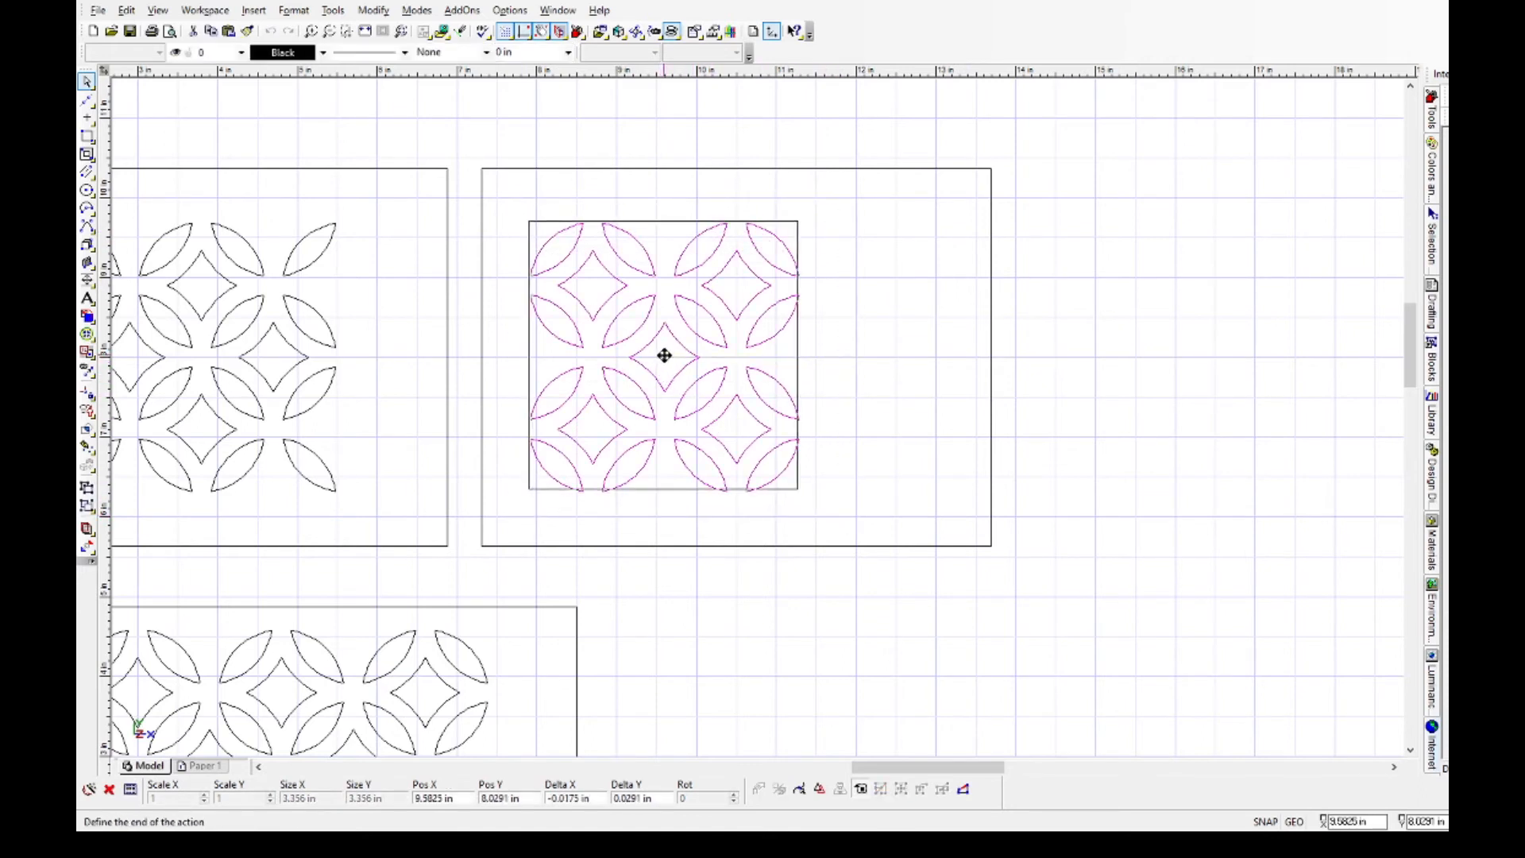
click(736, 357)
click(1218, 448)
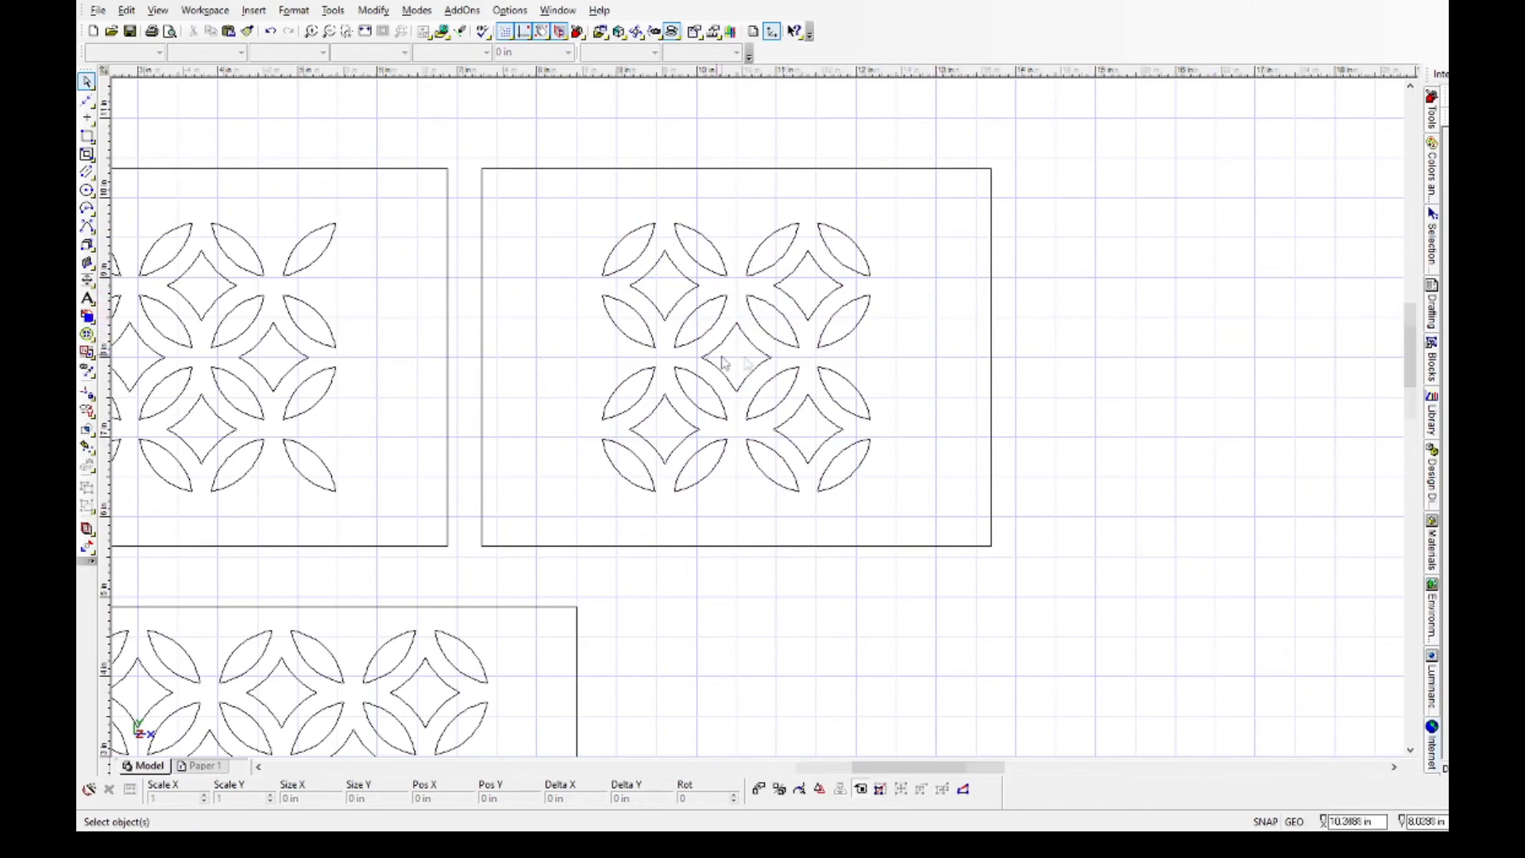
Save the drawing under a new name.
scroll(747, 398, down, 4)
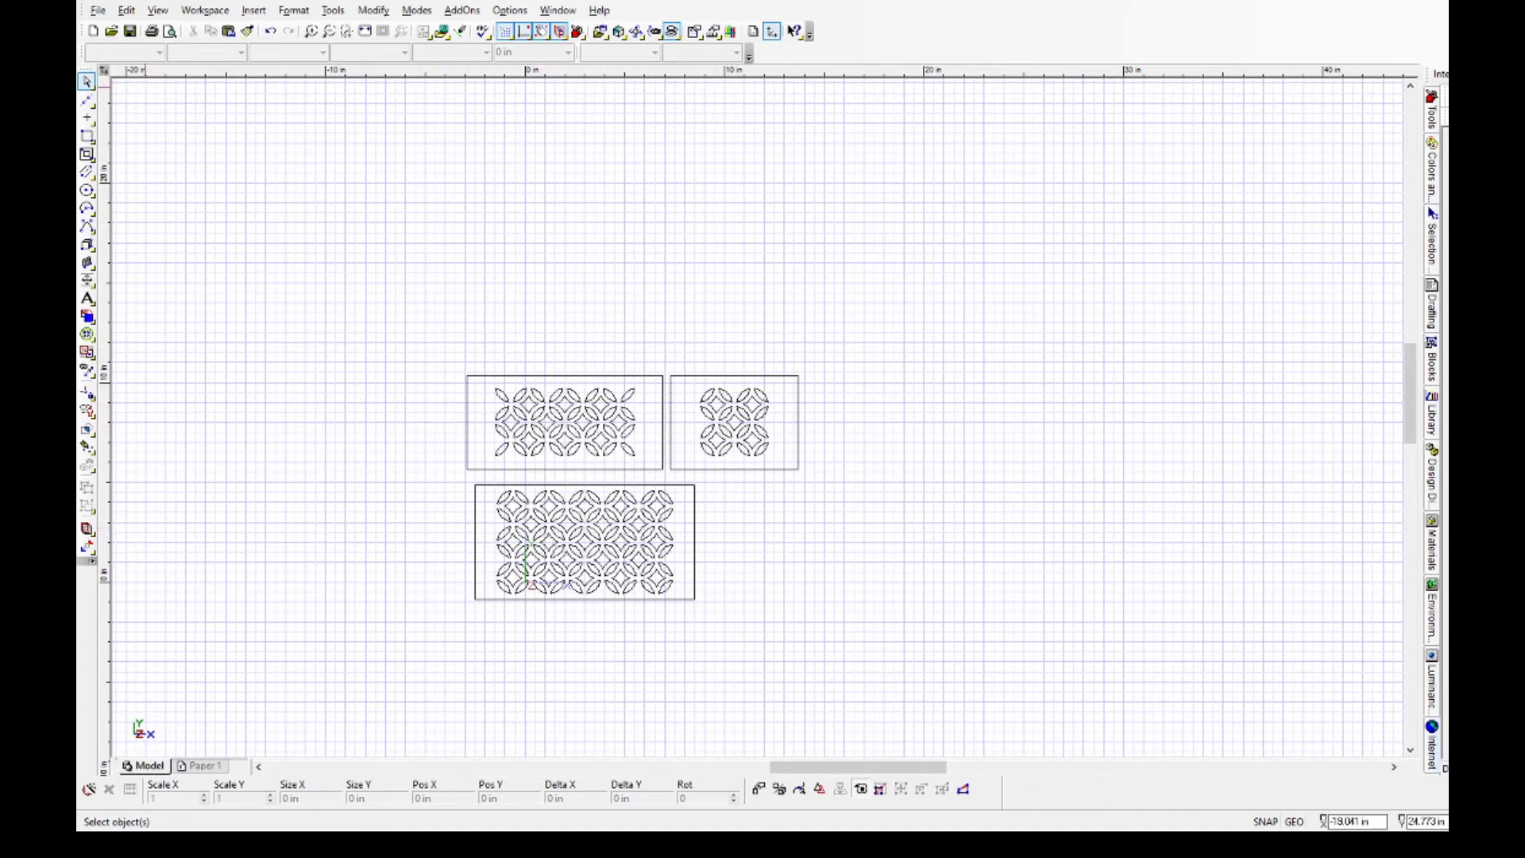
click(99, 11)
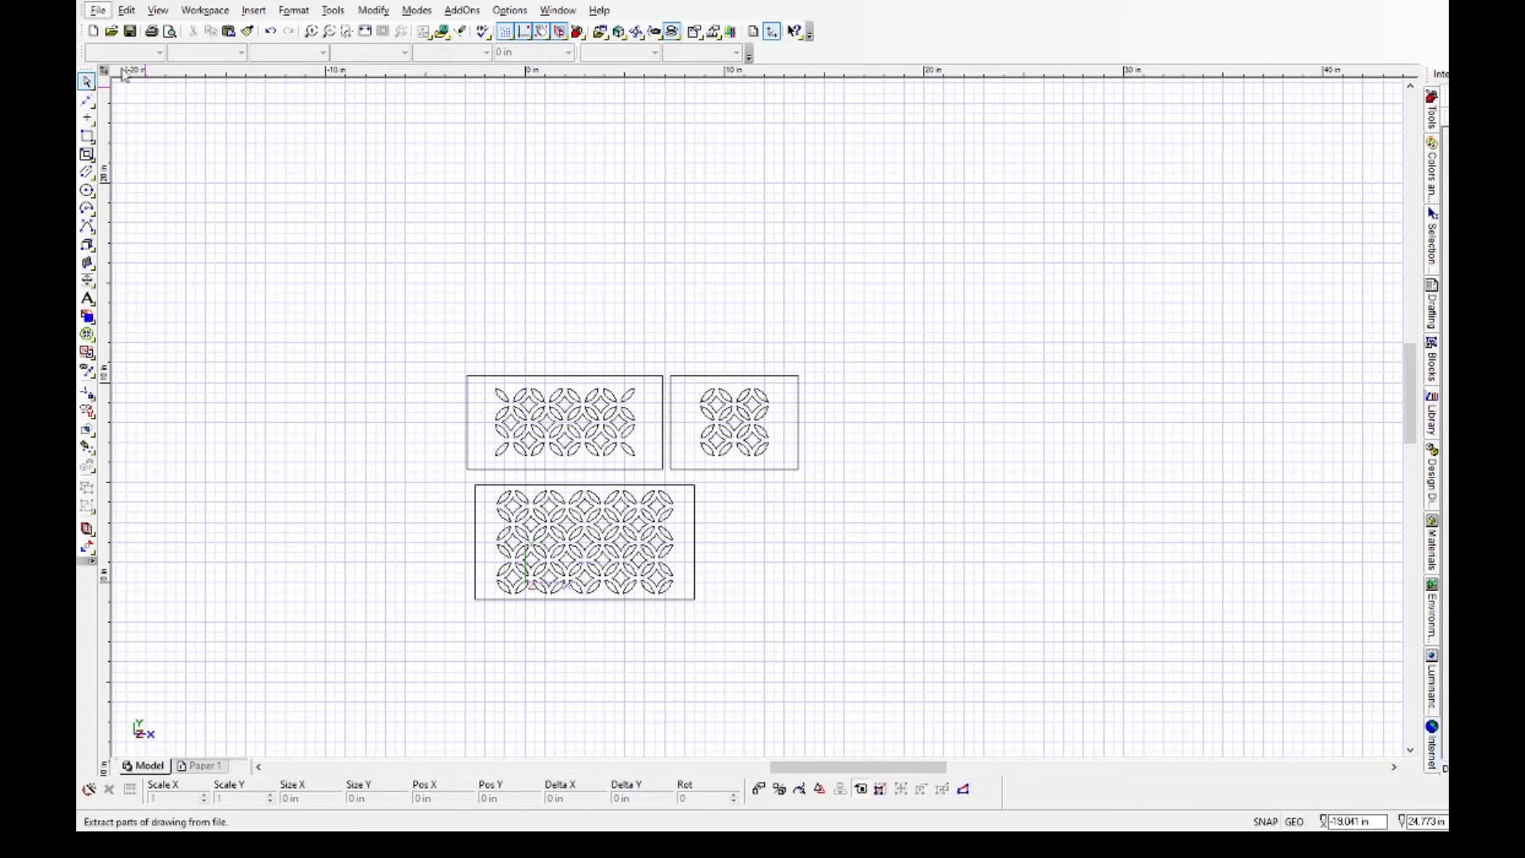
click(157, 130)
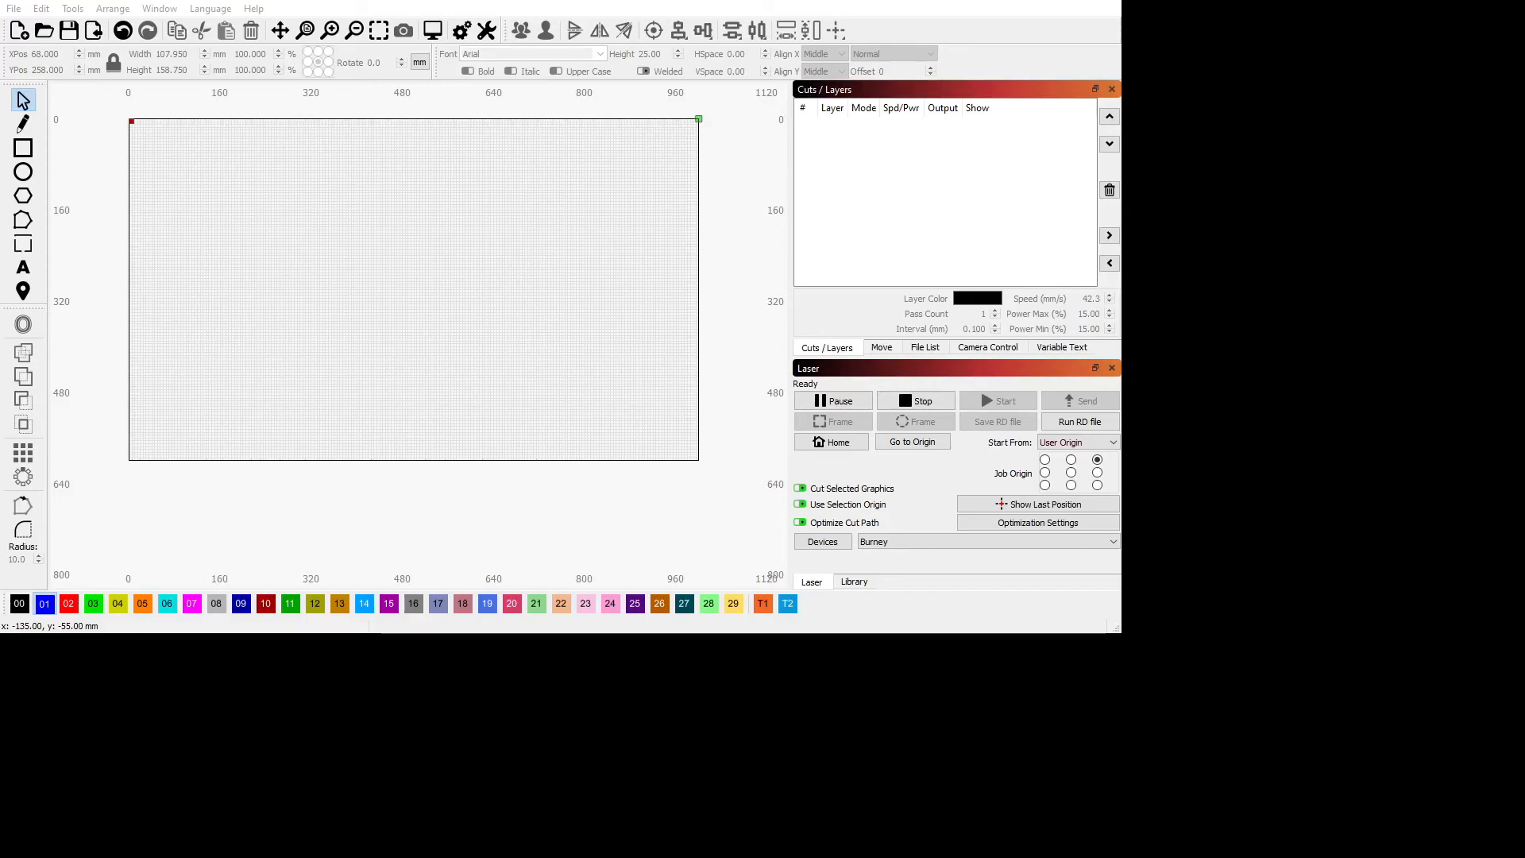
In LightBurn, assign the large lower panel's lattice and the wide upper panel's lattice to the orange layer 05.
scroll(392, 318, up, 3)
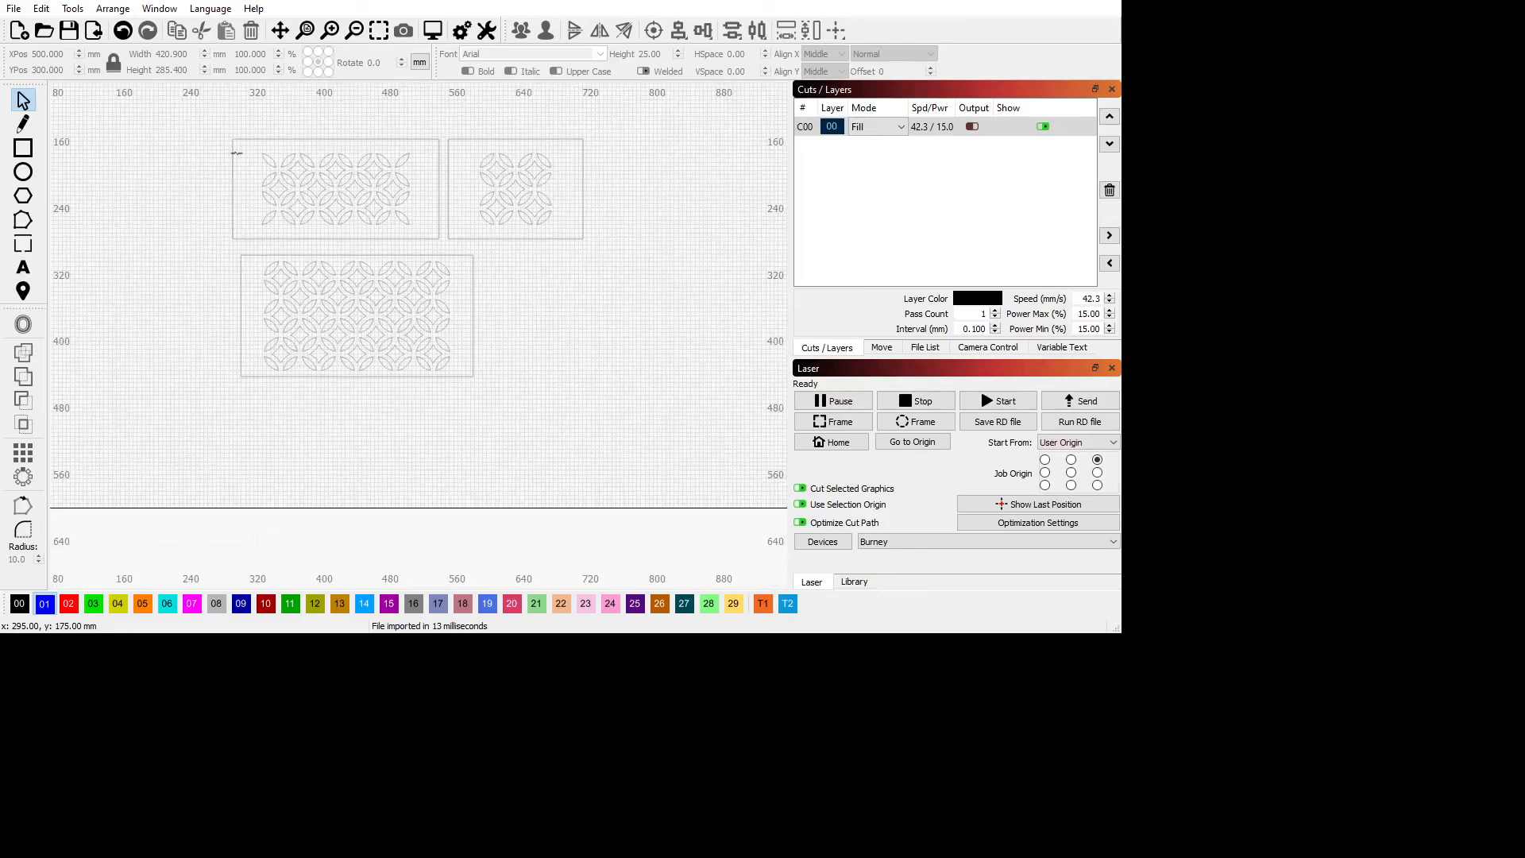
scroll(237, 146, up, 1)
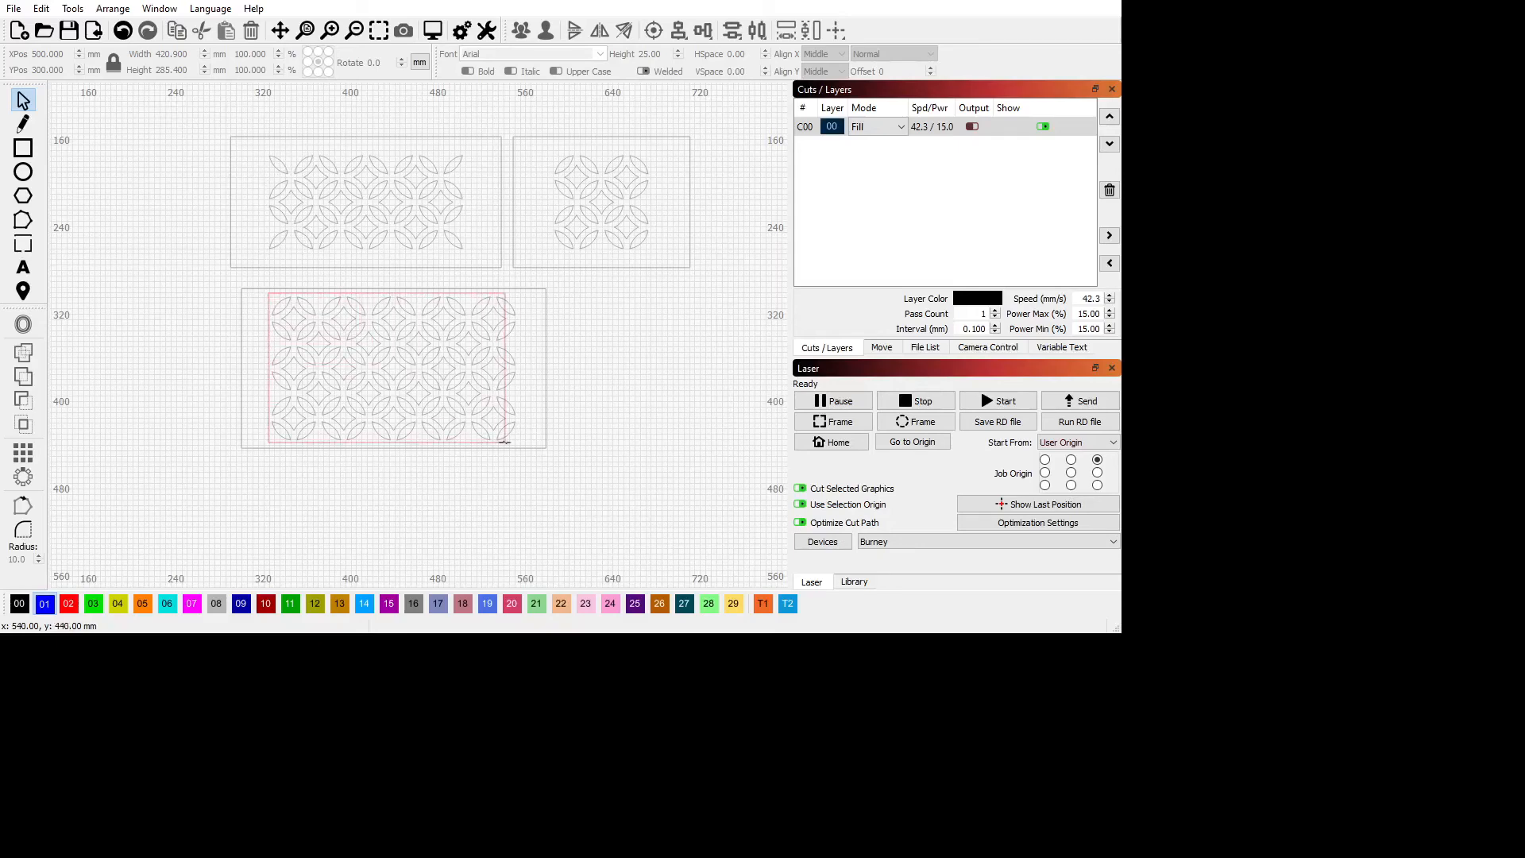
drag(520, 445, 520, 446)
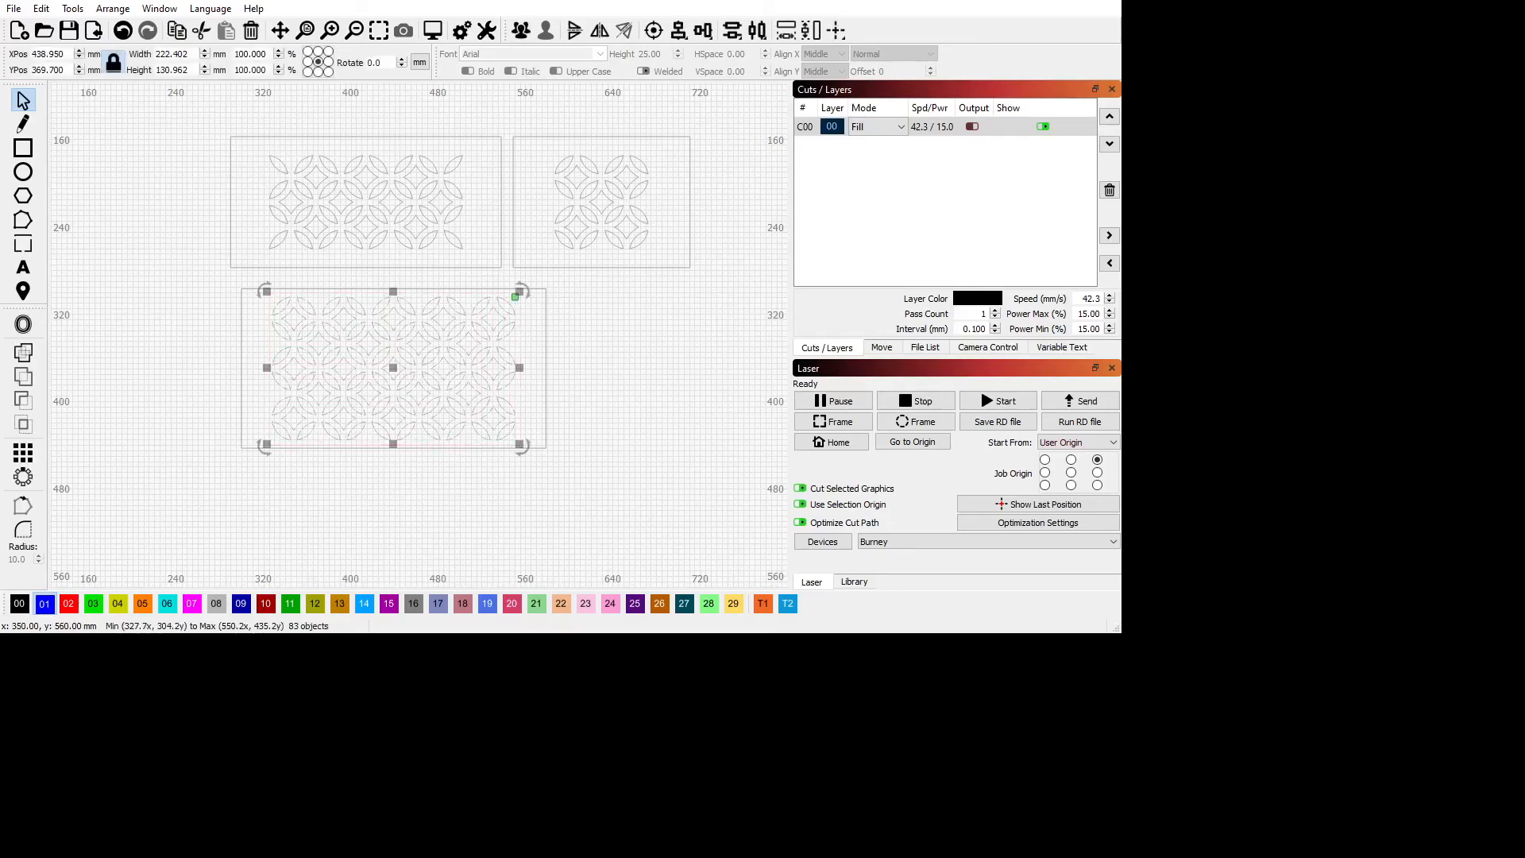
click(144, 606)
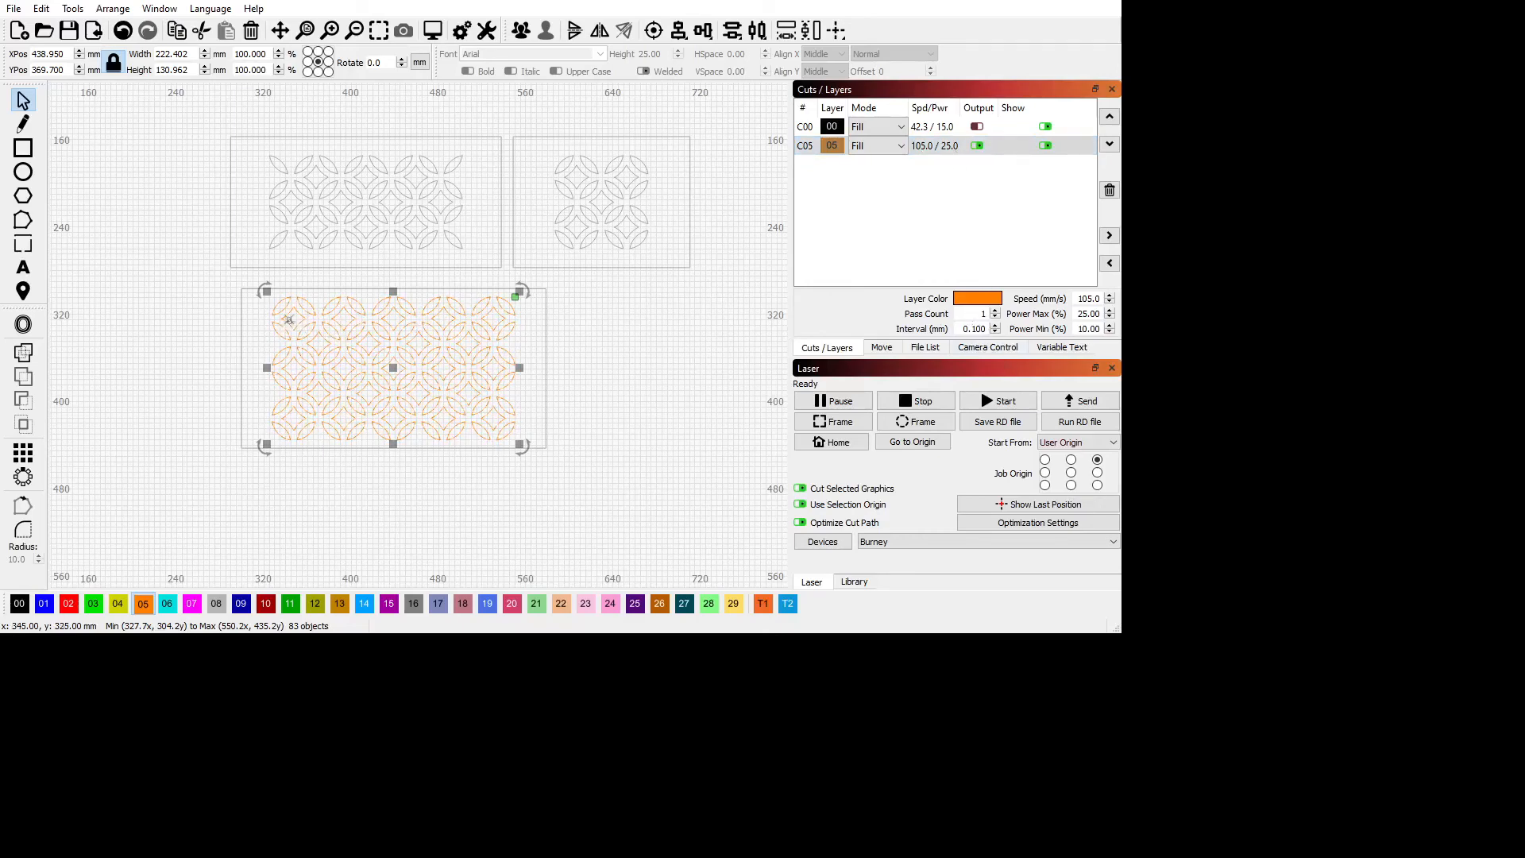
drag(260, 150, 474, 255)
click(144, 606)
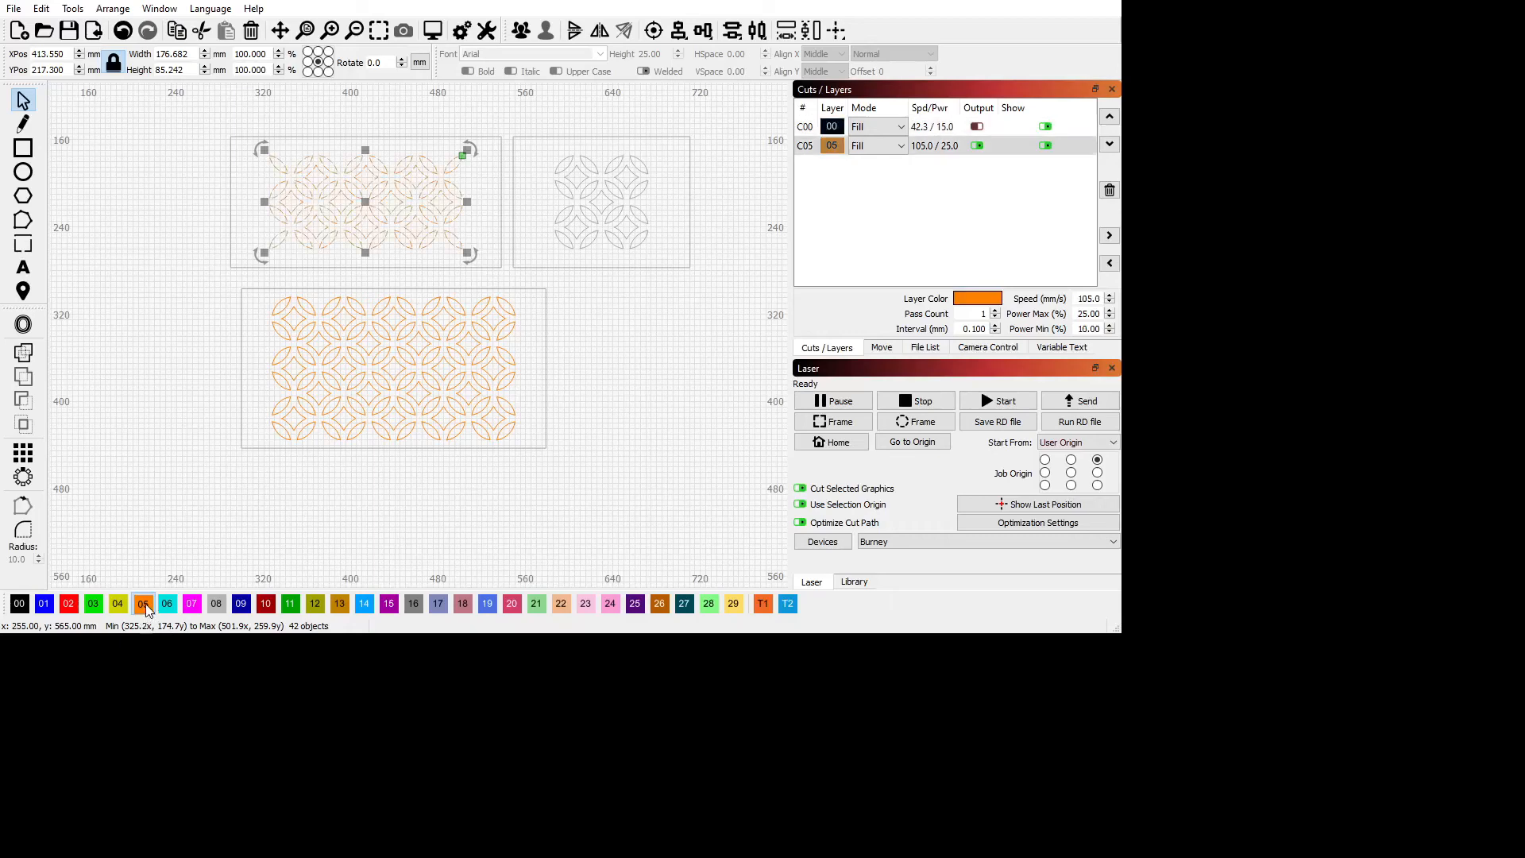
Assign the small upper panel's two-by-two lattice to the orange layer 05.
drag(554, 157, 667, 264)
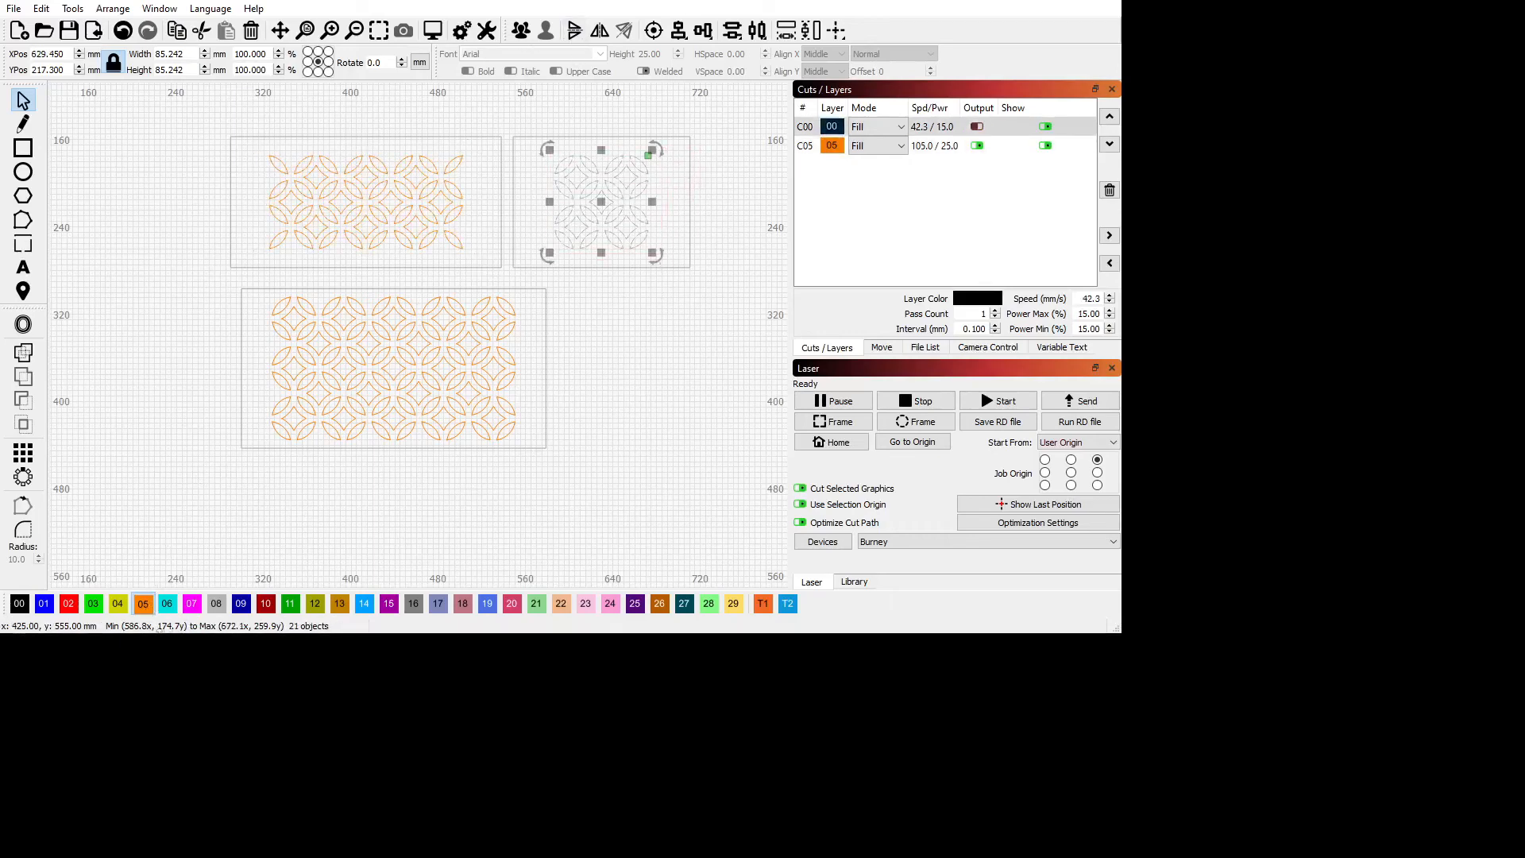
click(143, 605)
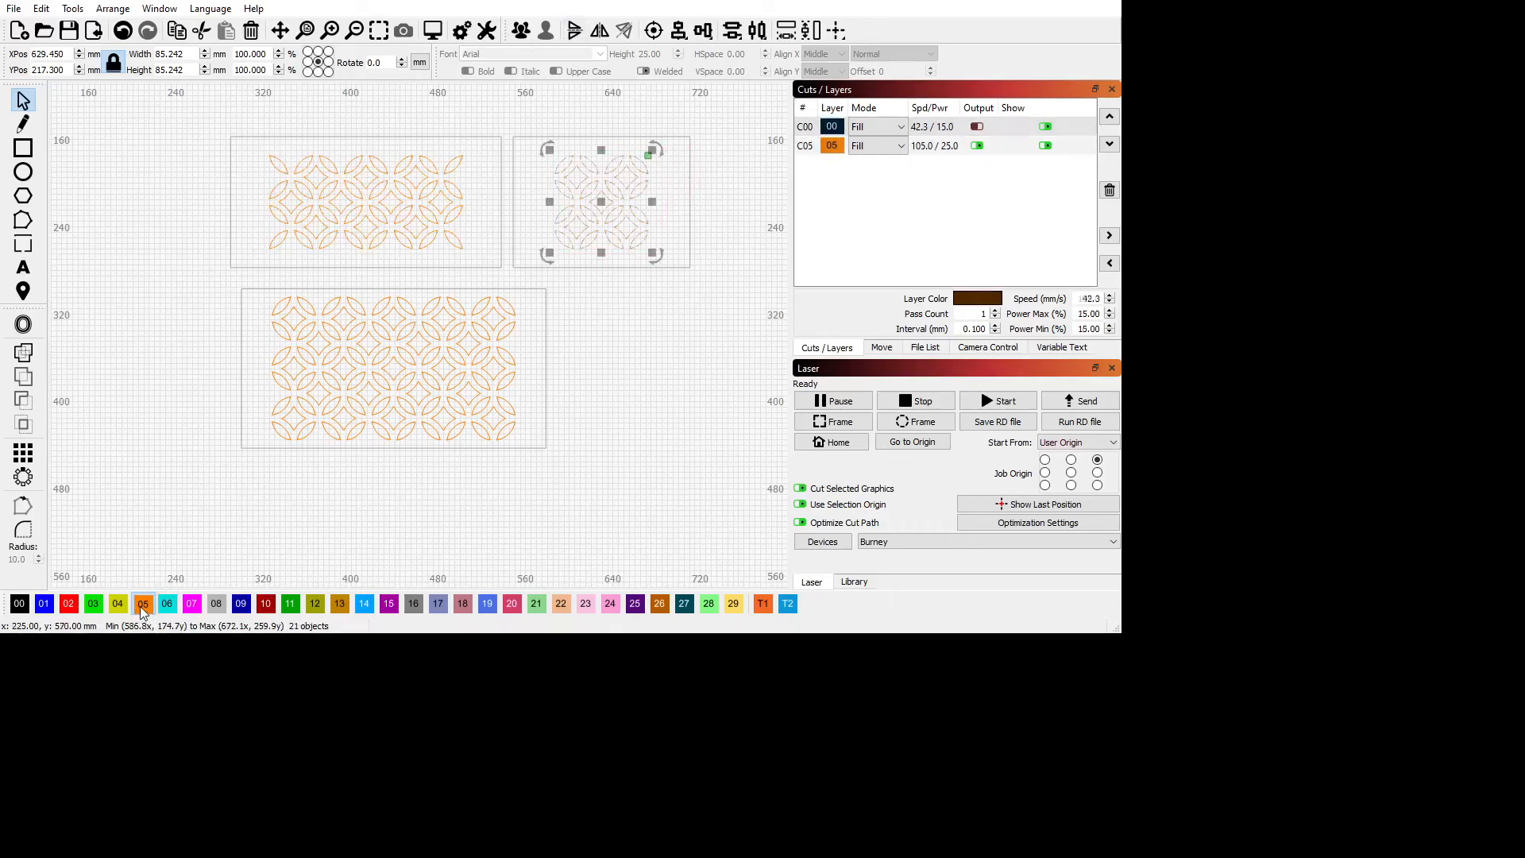
click(666, 419)
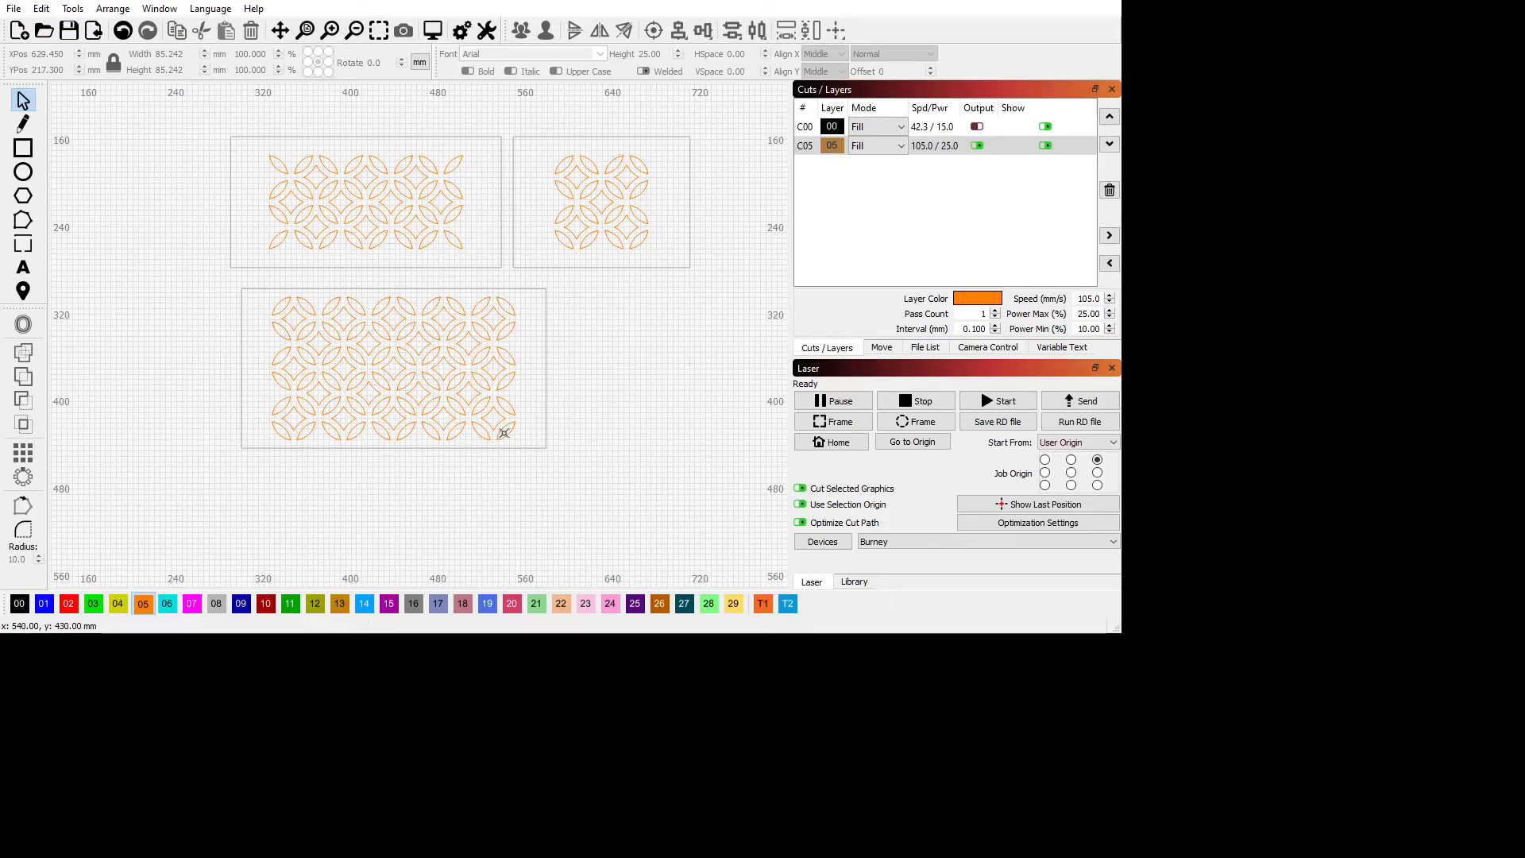
Place a copy of the wide upper panel's lattice above that panel, centred at about X 415, Y 100 mm.
scroll(502, 436, down, 1)
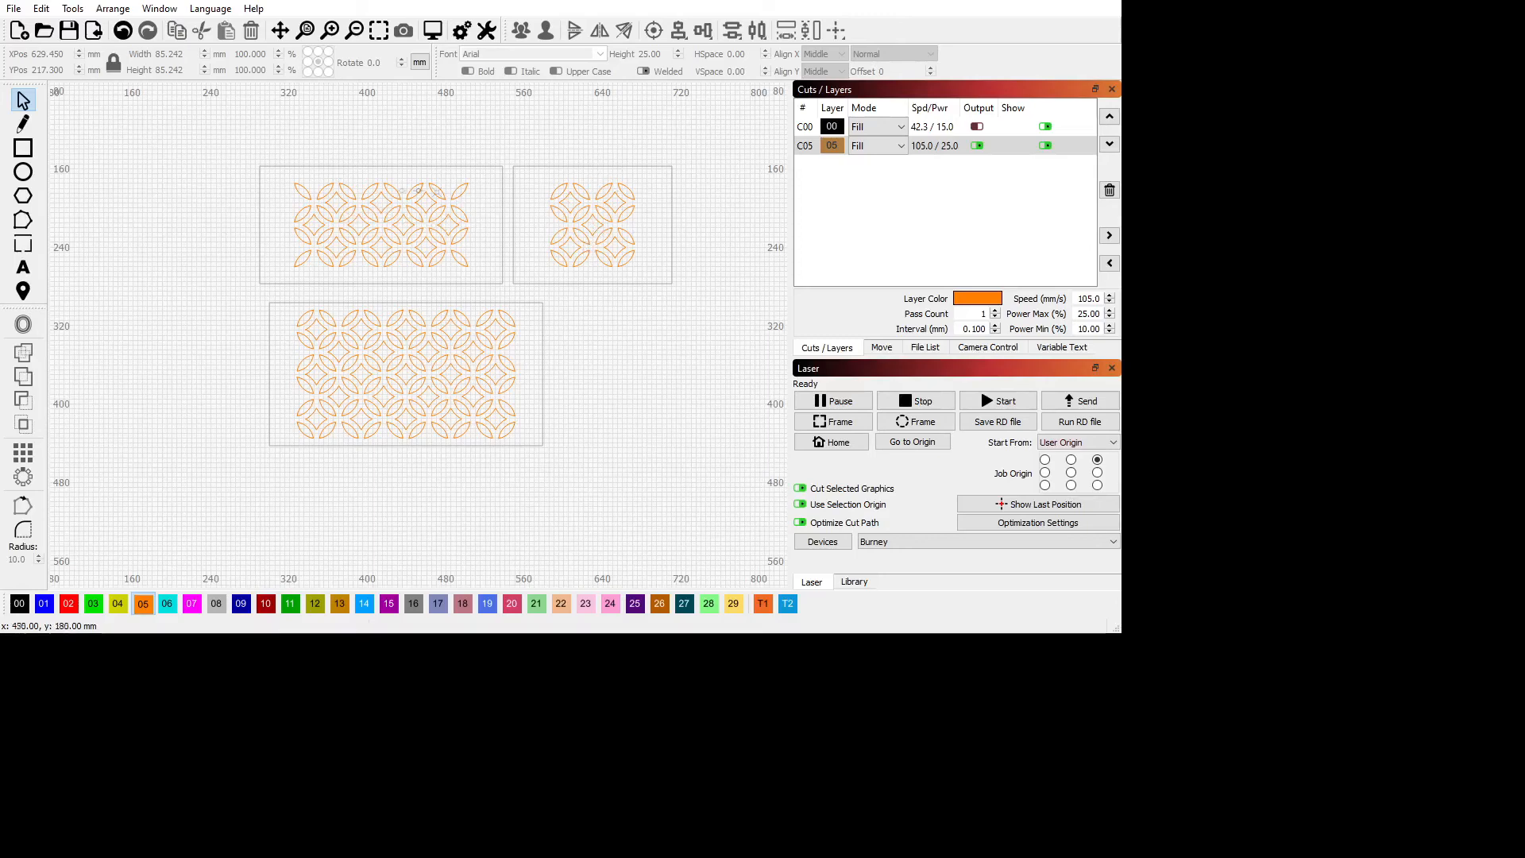
scroll(391, 223, up, 1)
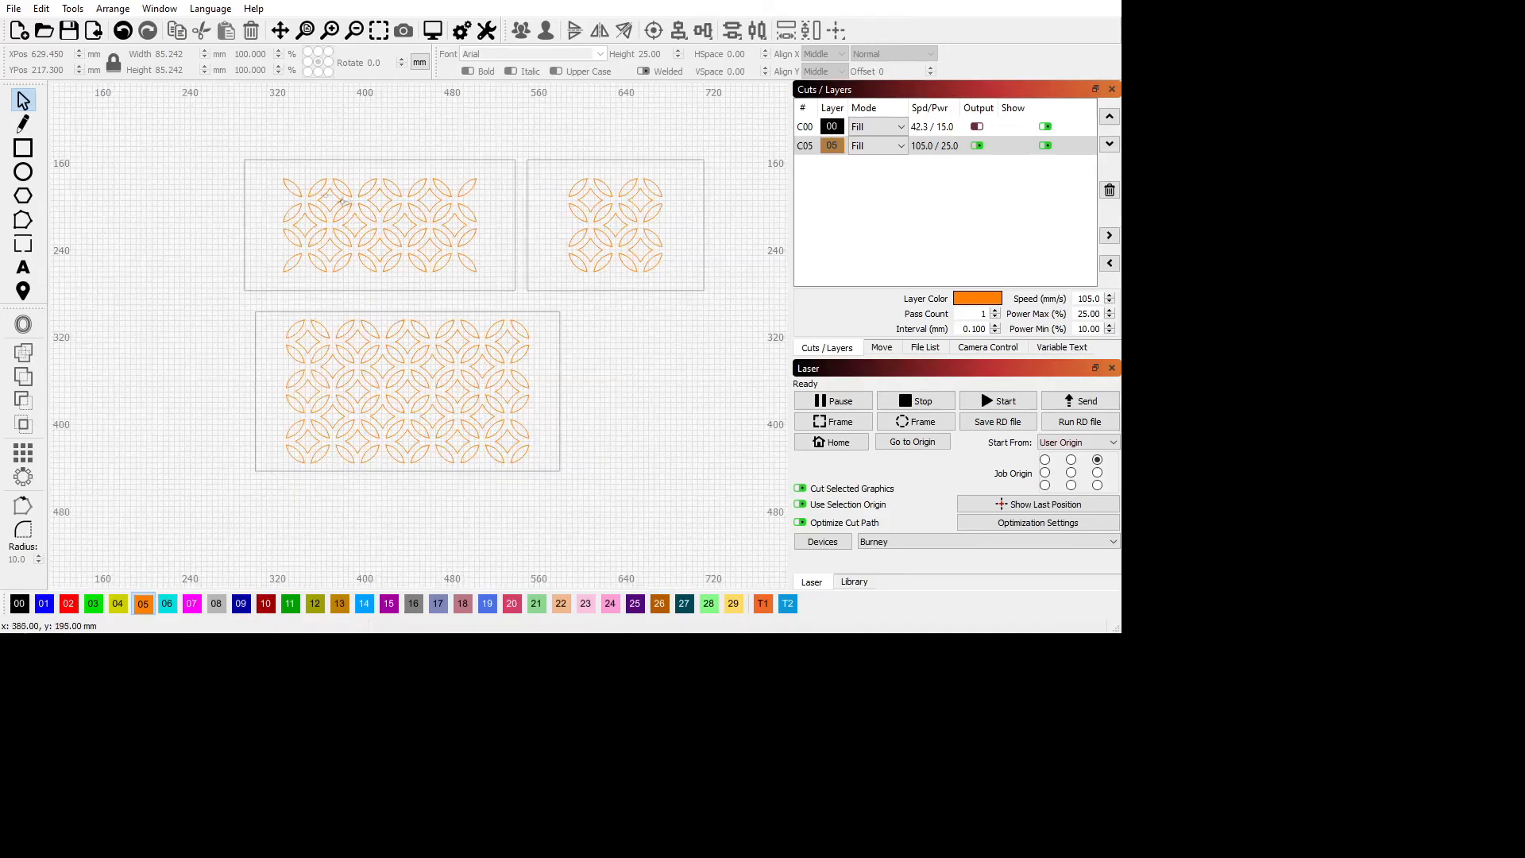
drag(267, 171, 500, 286)
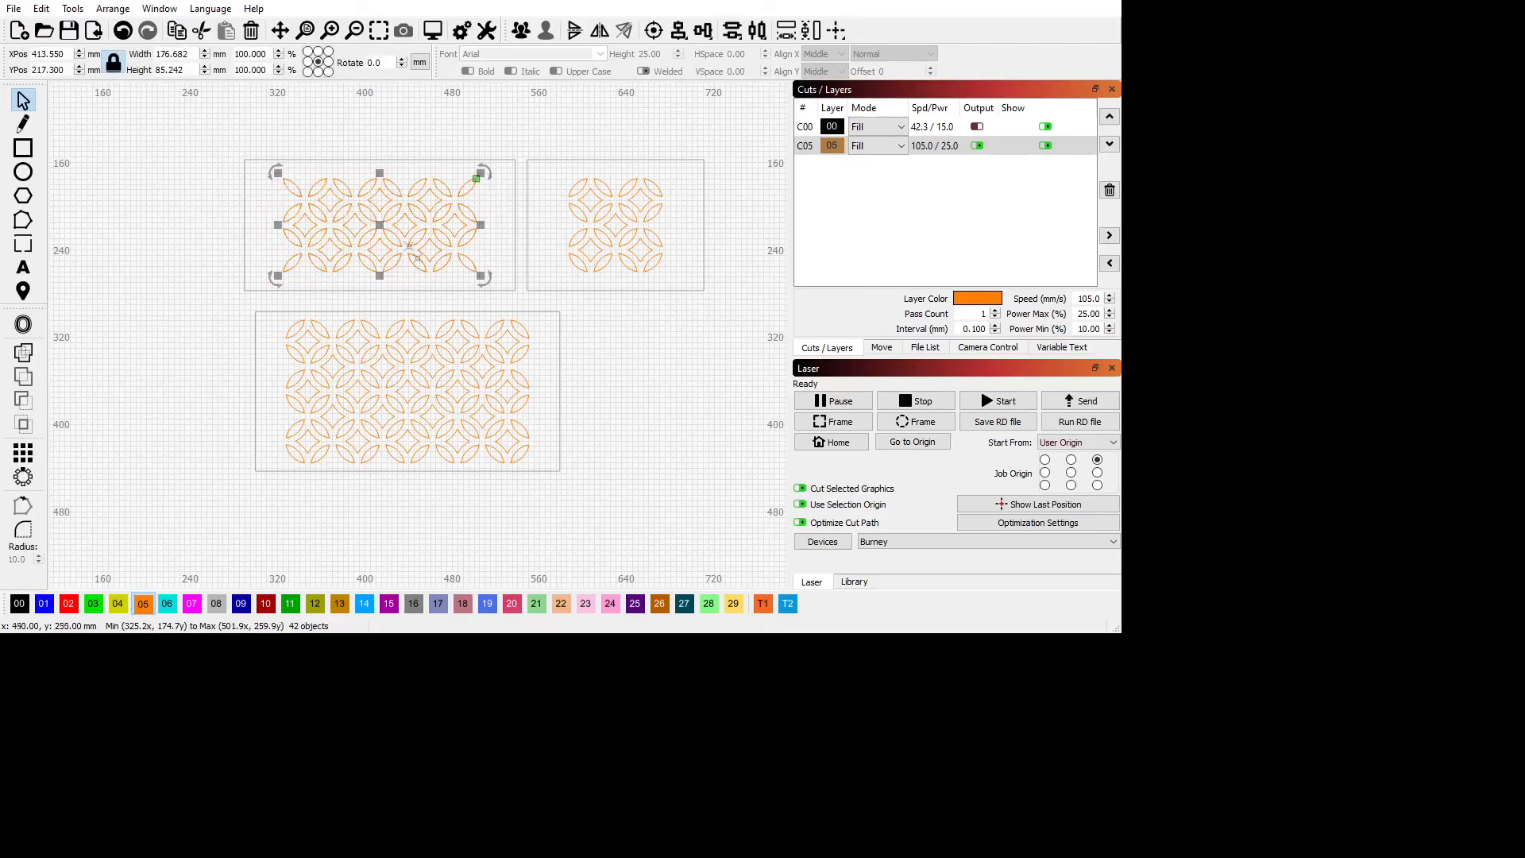
scroll(453, 286, down, 1)
scroll(453, 284, down, 1)
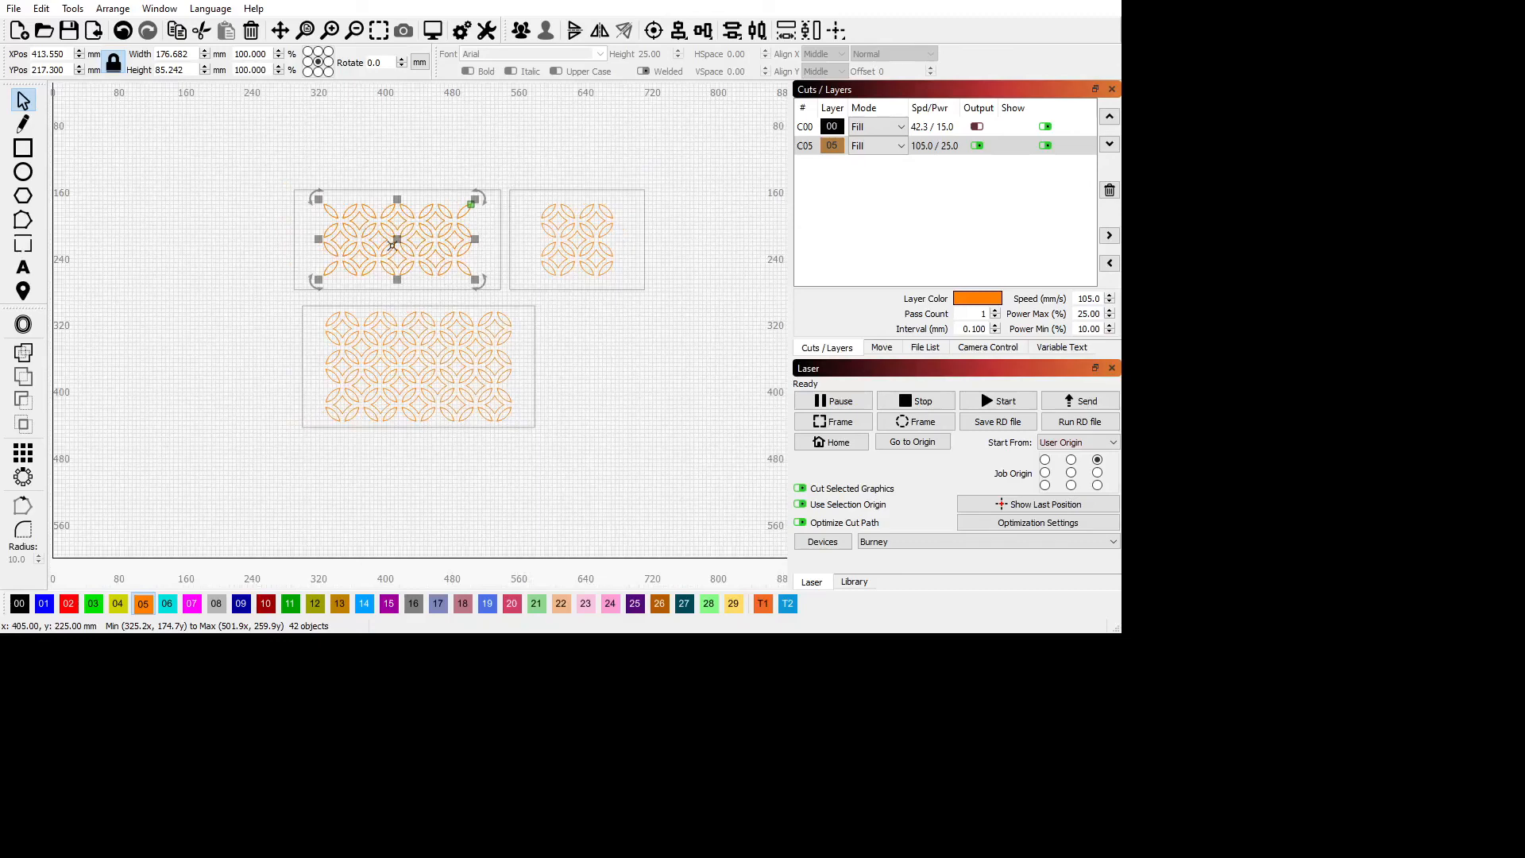
drag(395, 234, 402, 146)
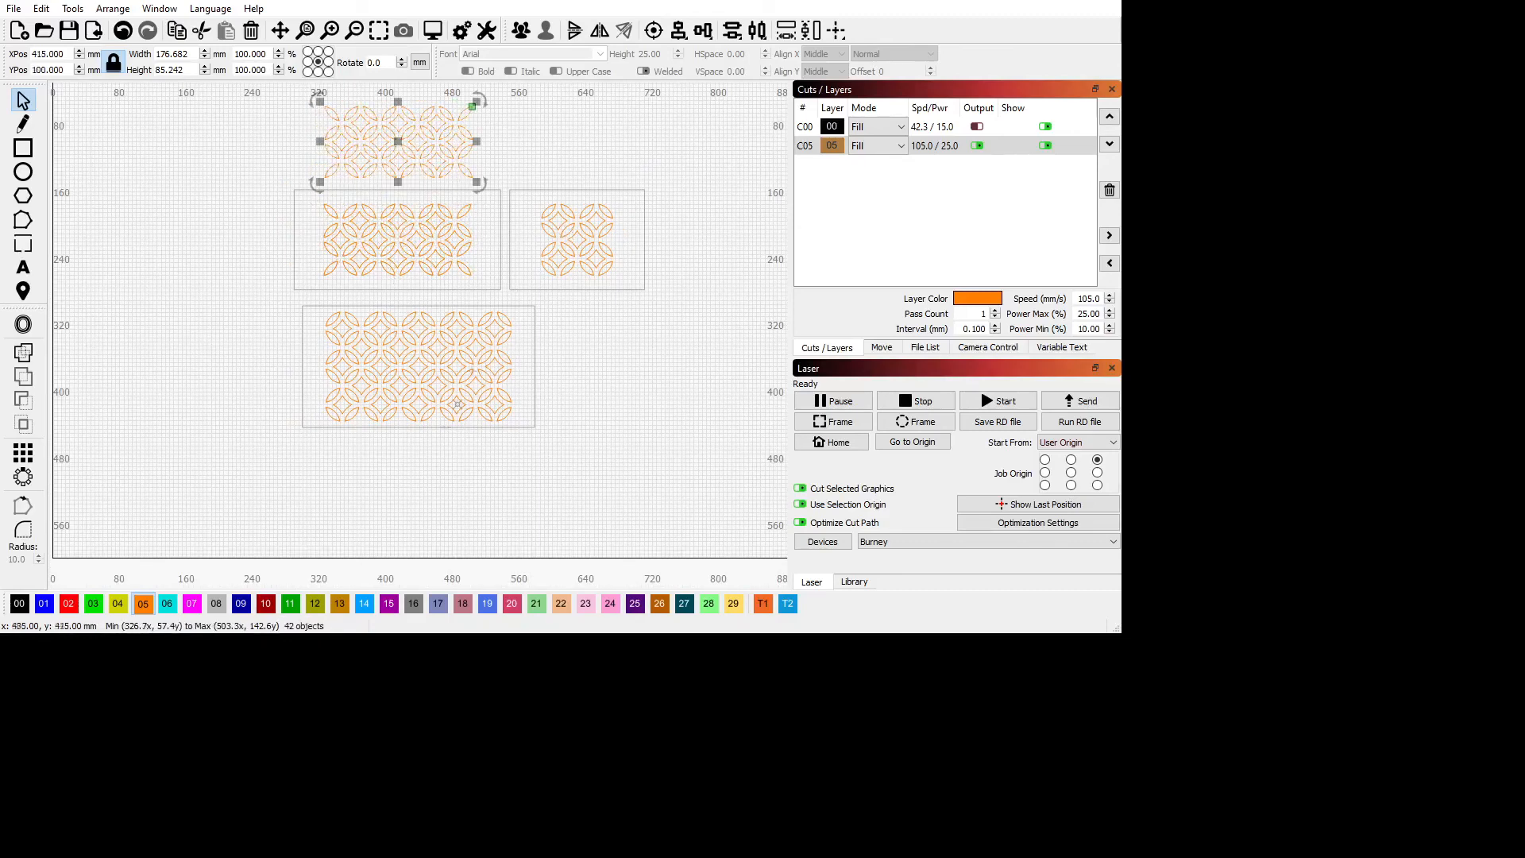
Place a copy of the large lower panel's lattice below that panel, centred at about X 440, Y 520 mm.
drag(318, 317, 515, 426)
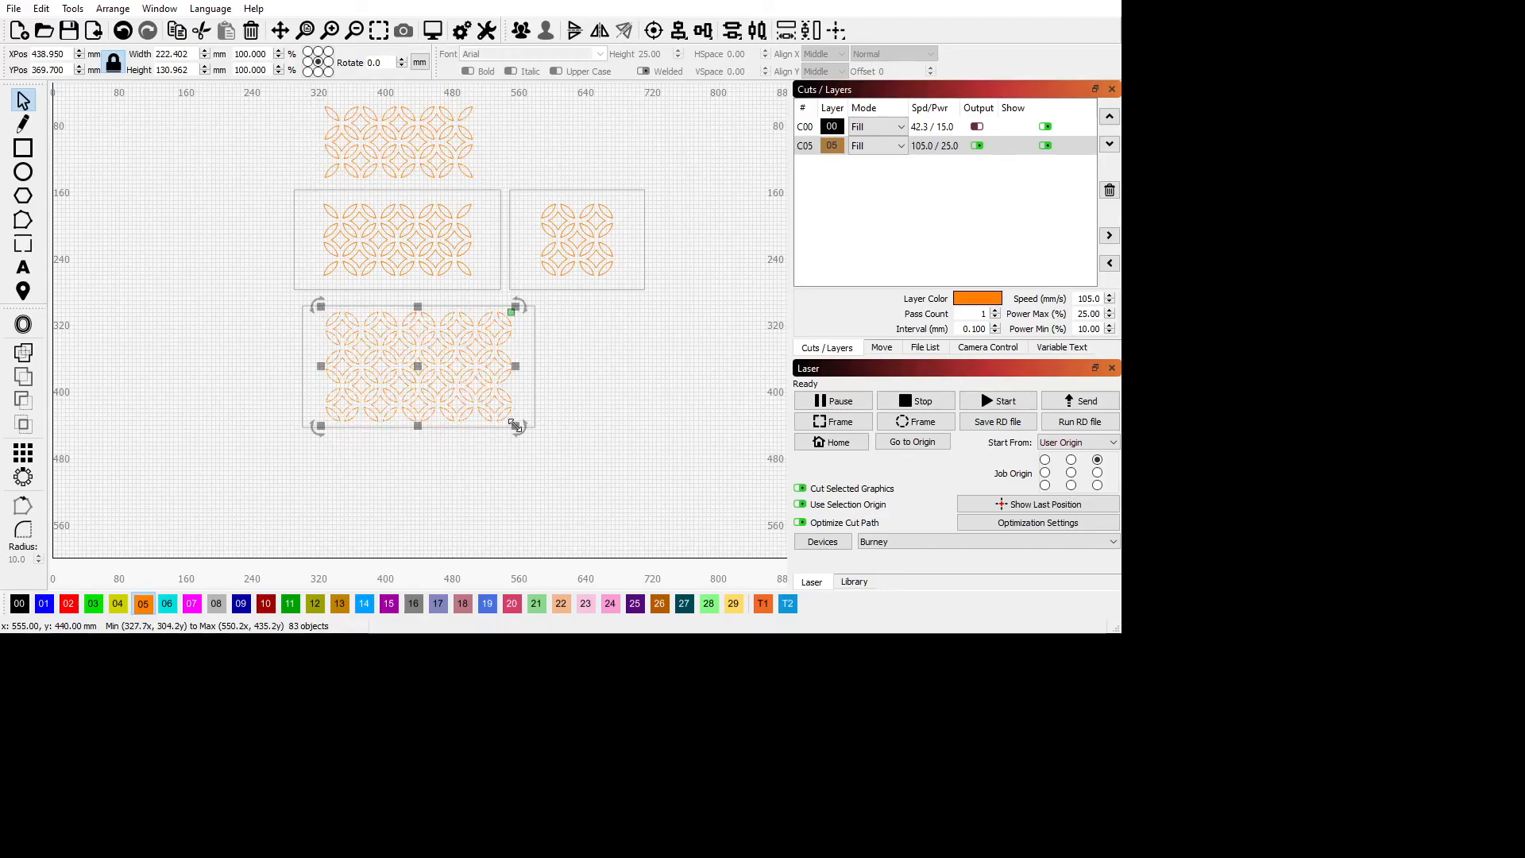
drag(421, 367, 418, 501)
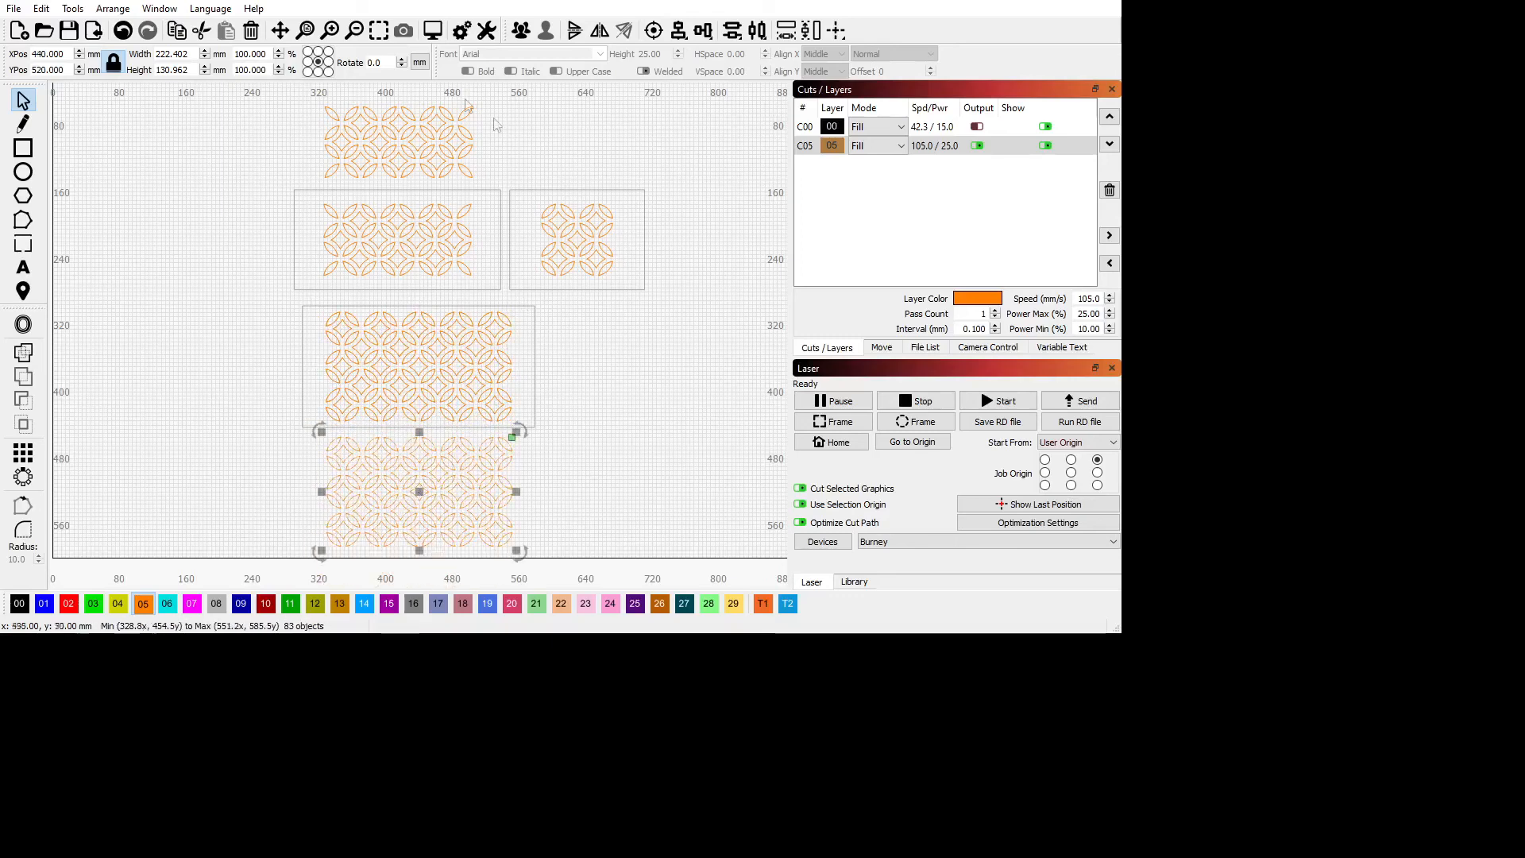
scroll(442, 220, up, 1)
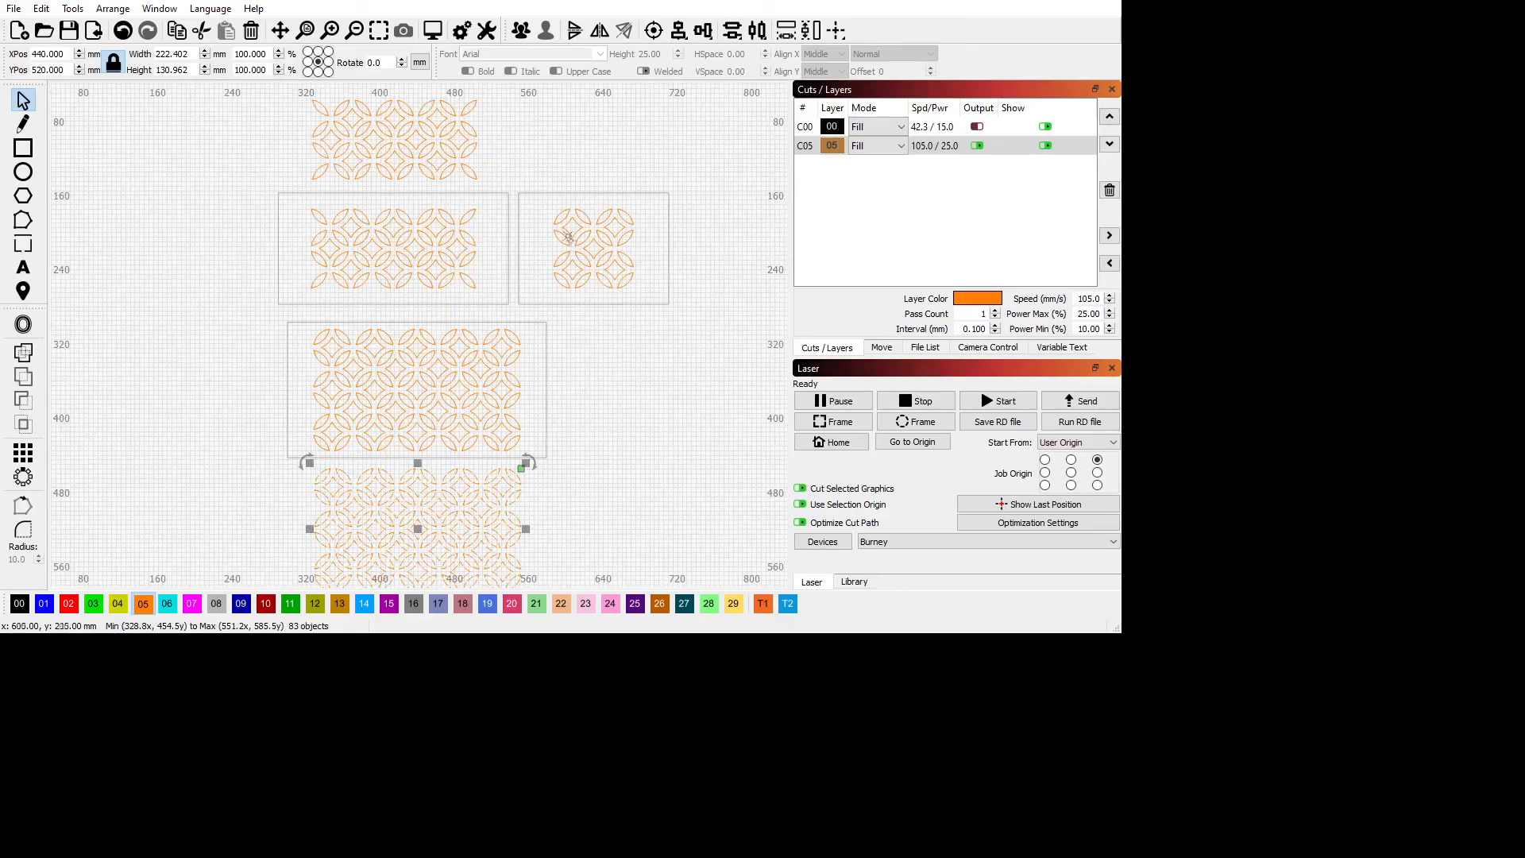
Place a copy of the small panel's lattice beside the upper lattice copy, centred at about X 560, Y 100 mm.
drag(541, 206, 645, 294)
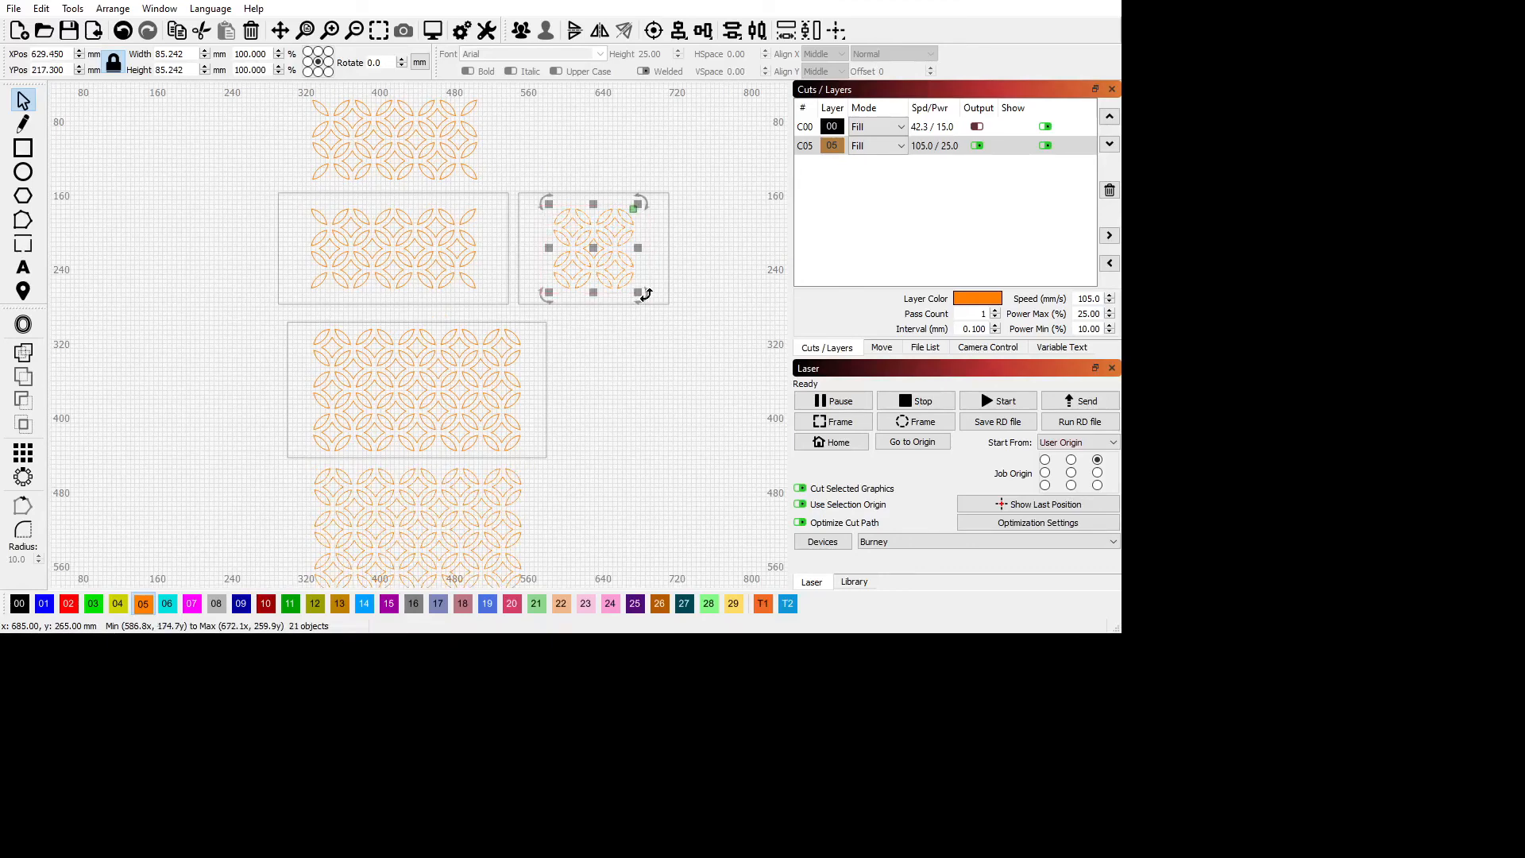
drag(592, 253, 528, 147)
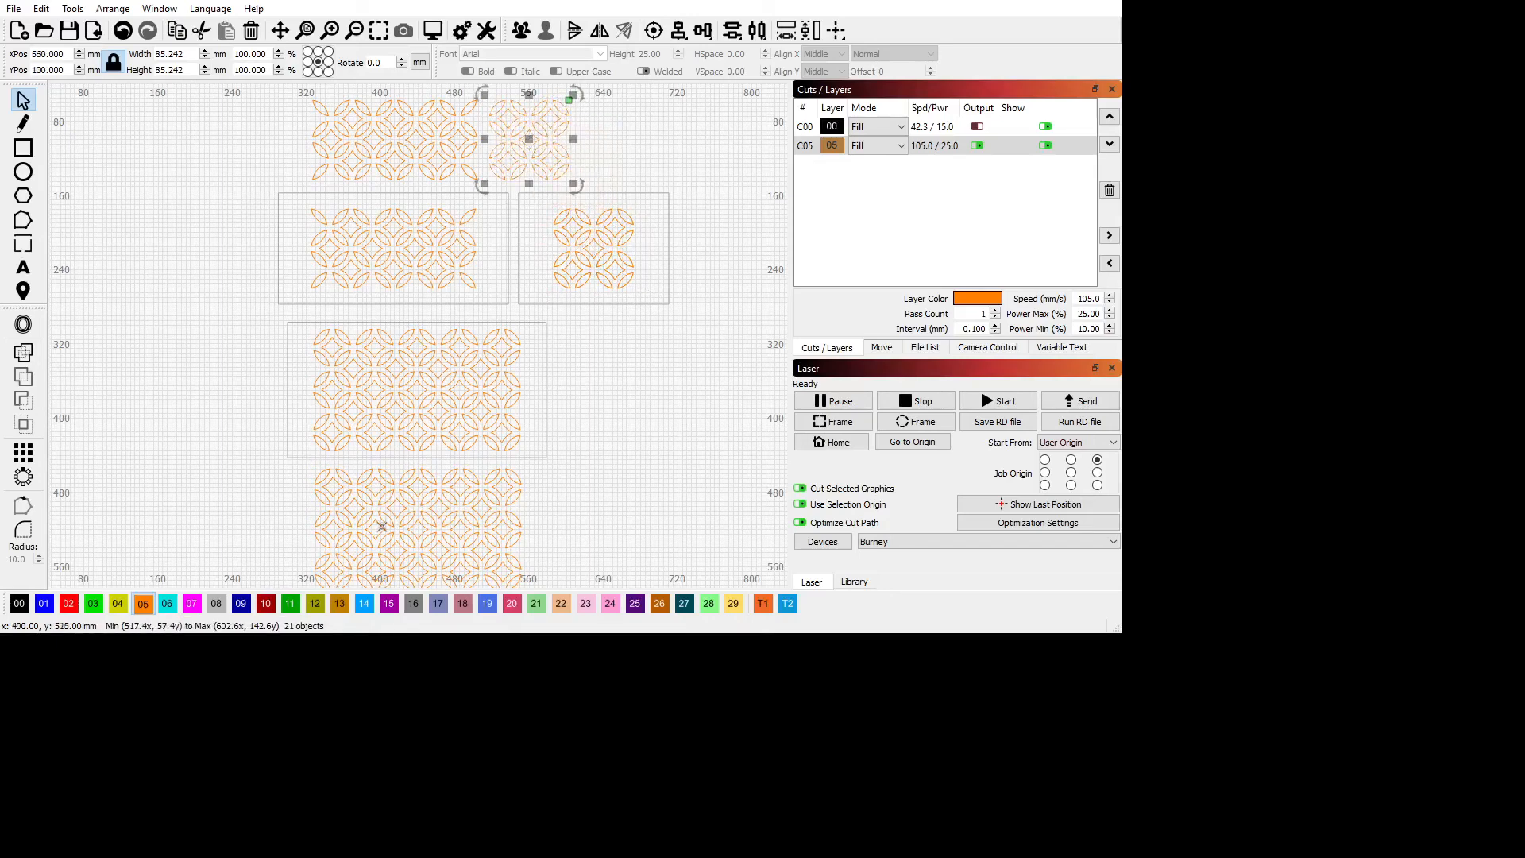
scroll(598, 503, down, 2)
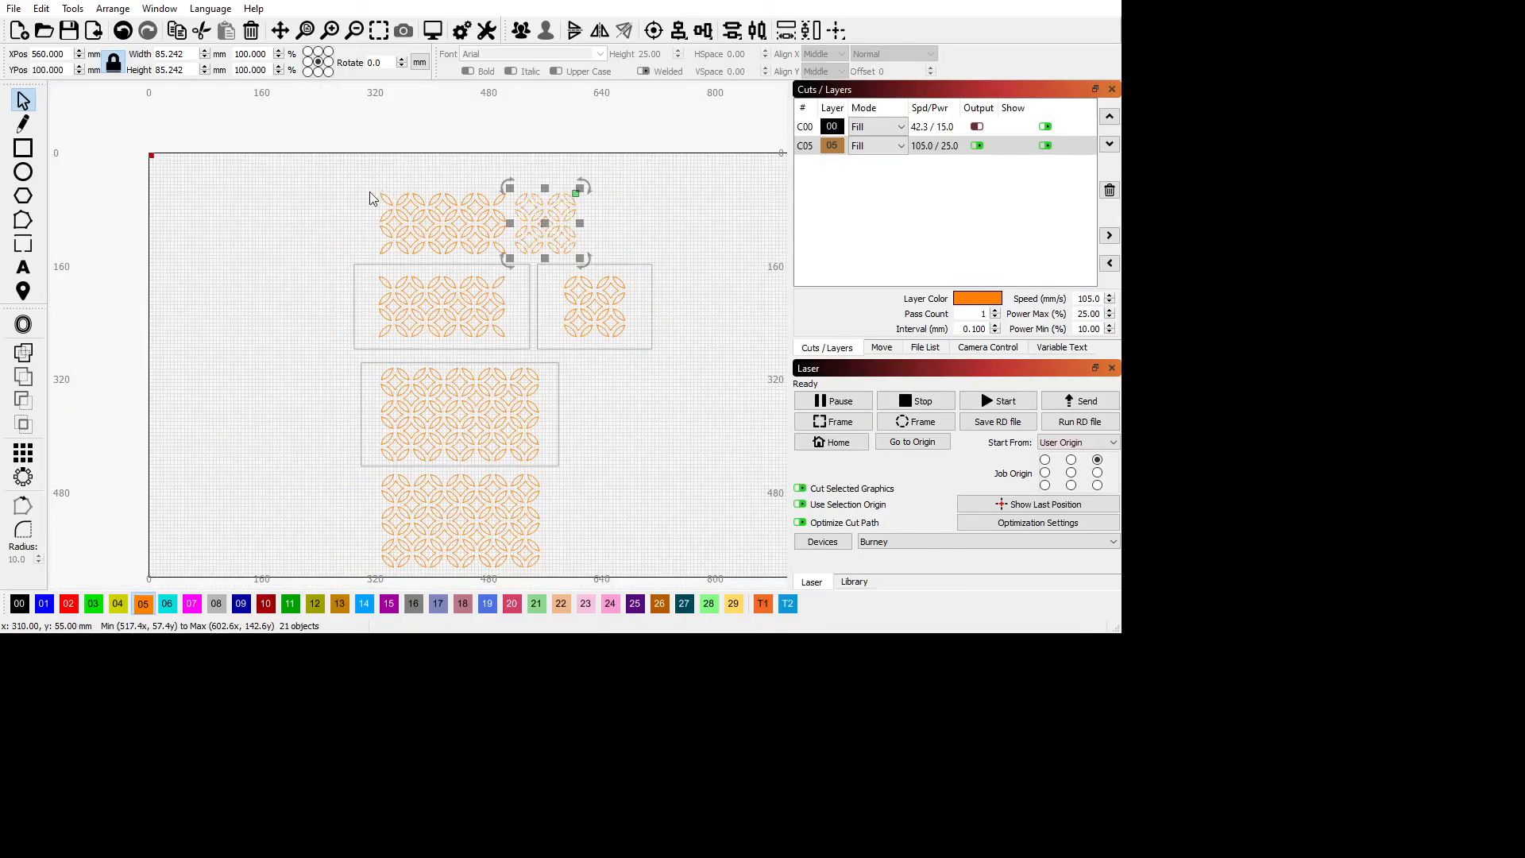
Assign both upper lattice copies to the red layer 02 and review that layer's cut settings.
drag(355, 190, 622, 271)
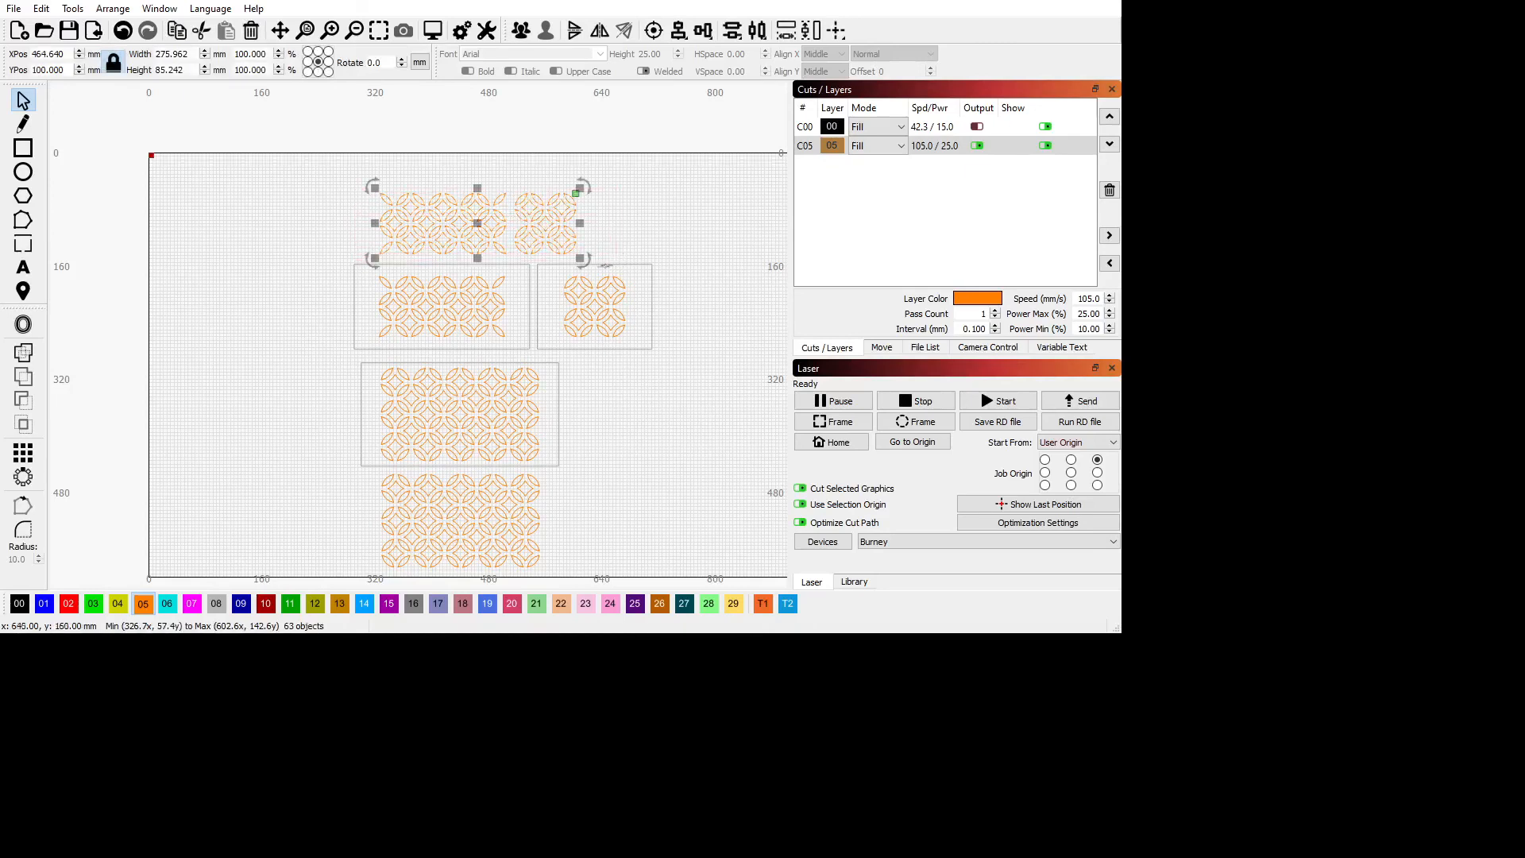
click(69, 606)
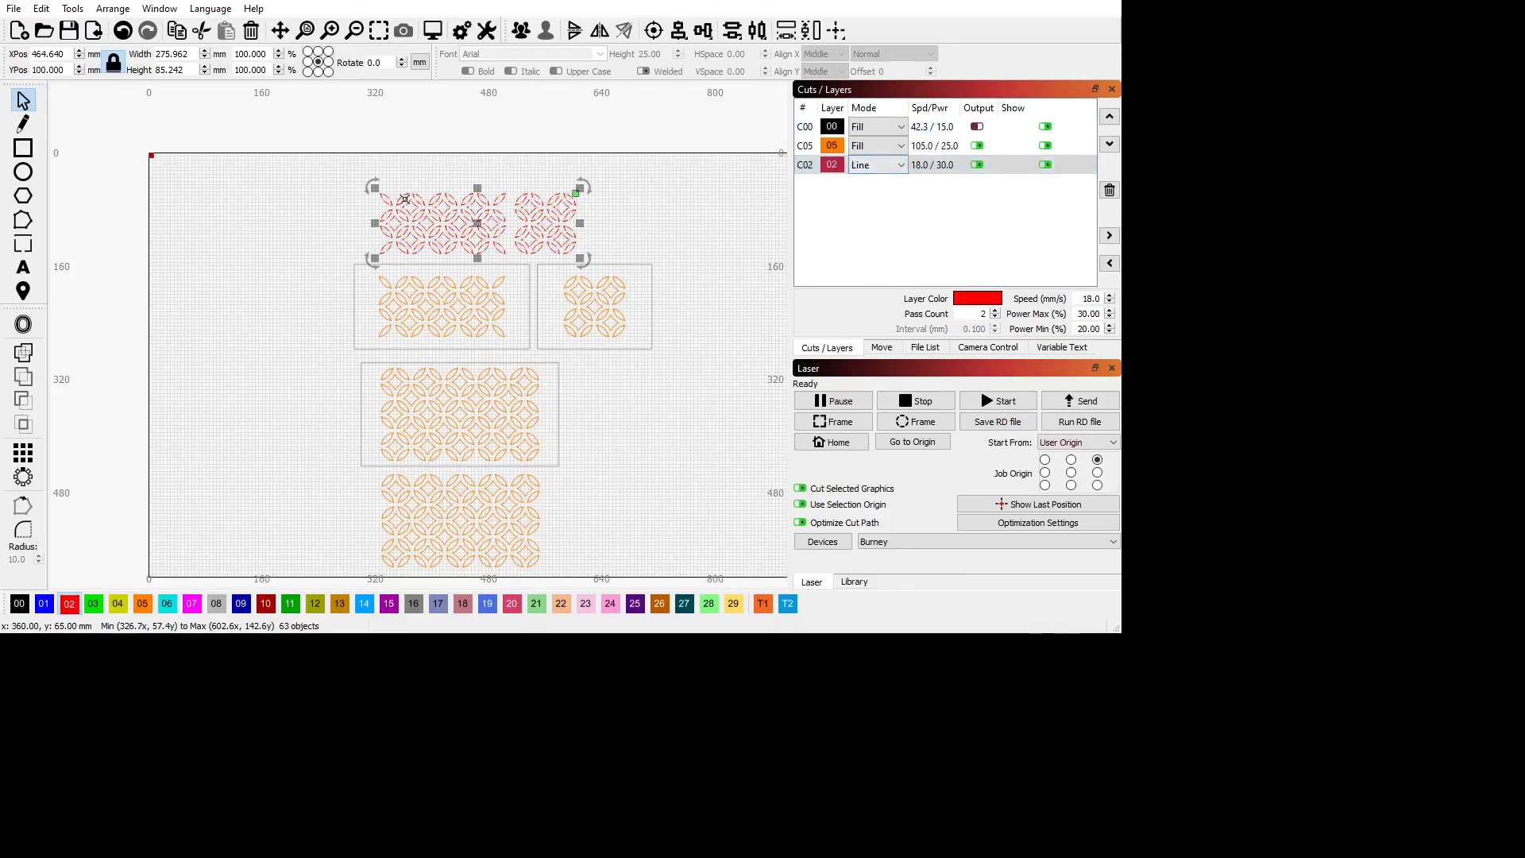
double_click(930, 165)
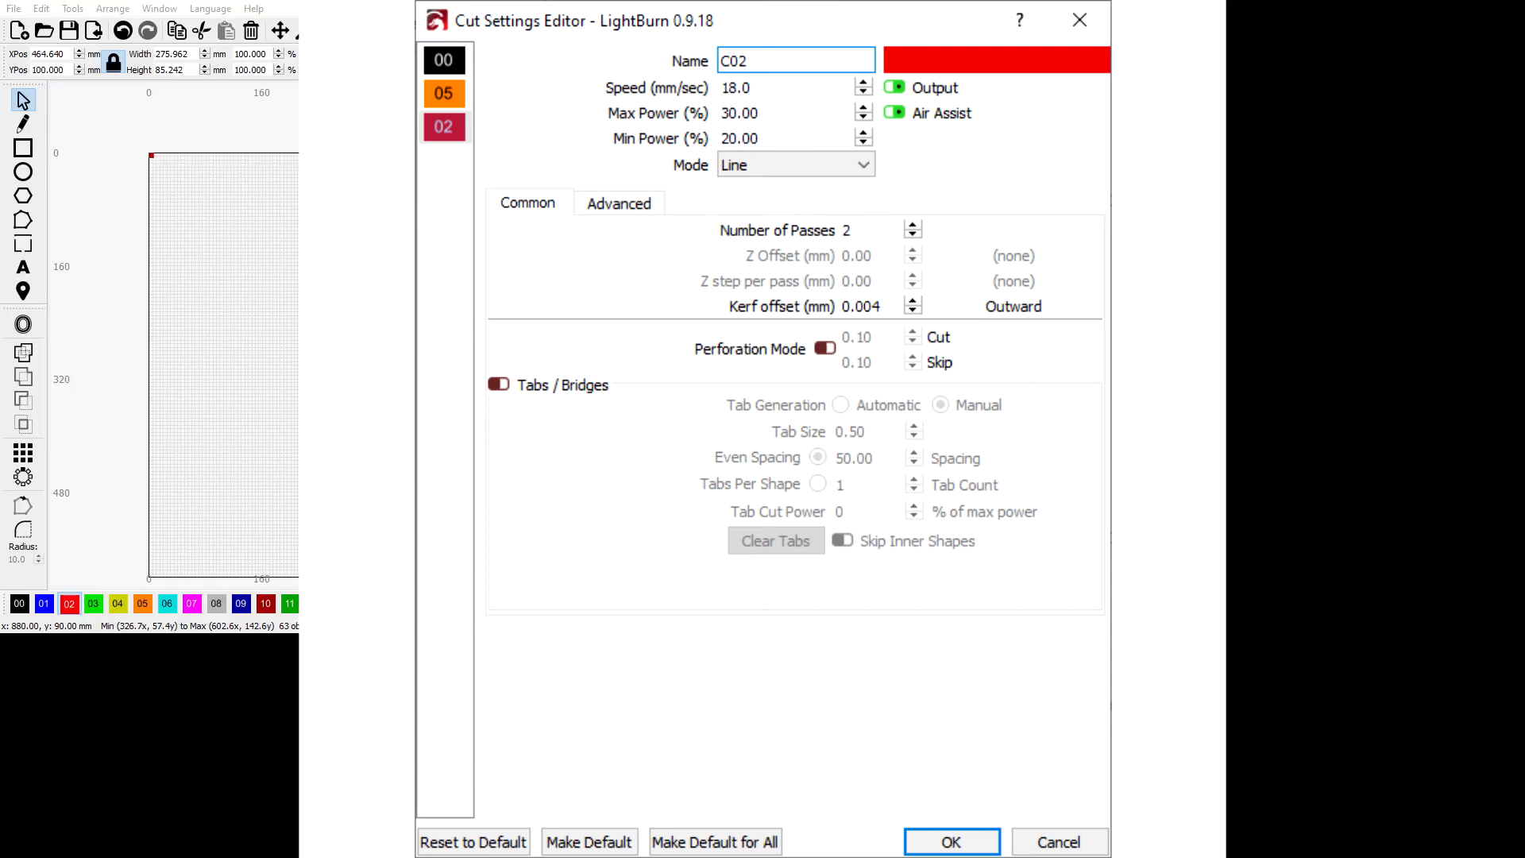
click(952, 842)
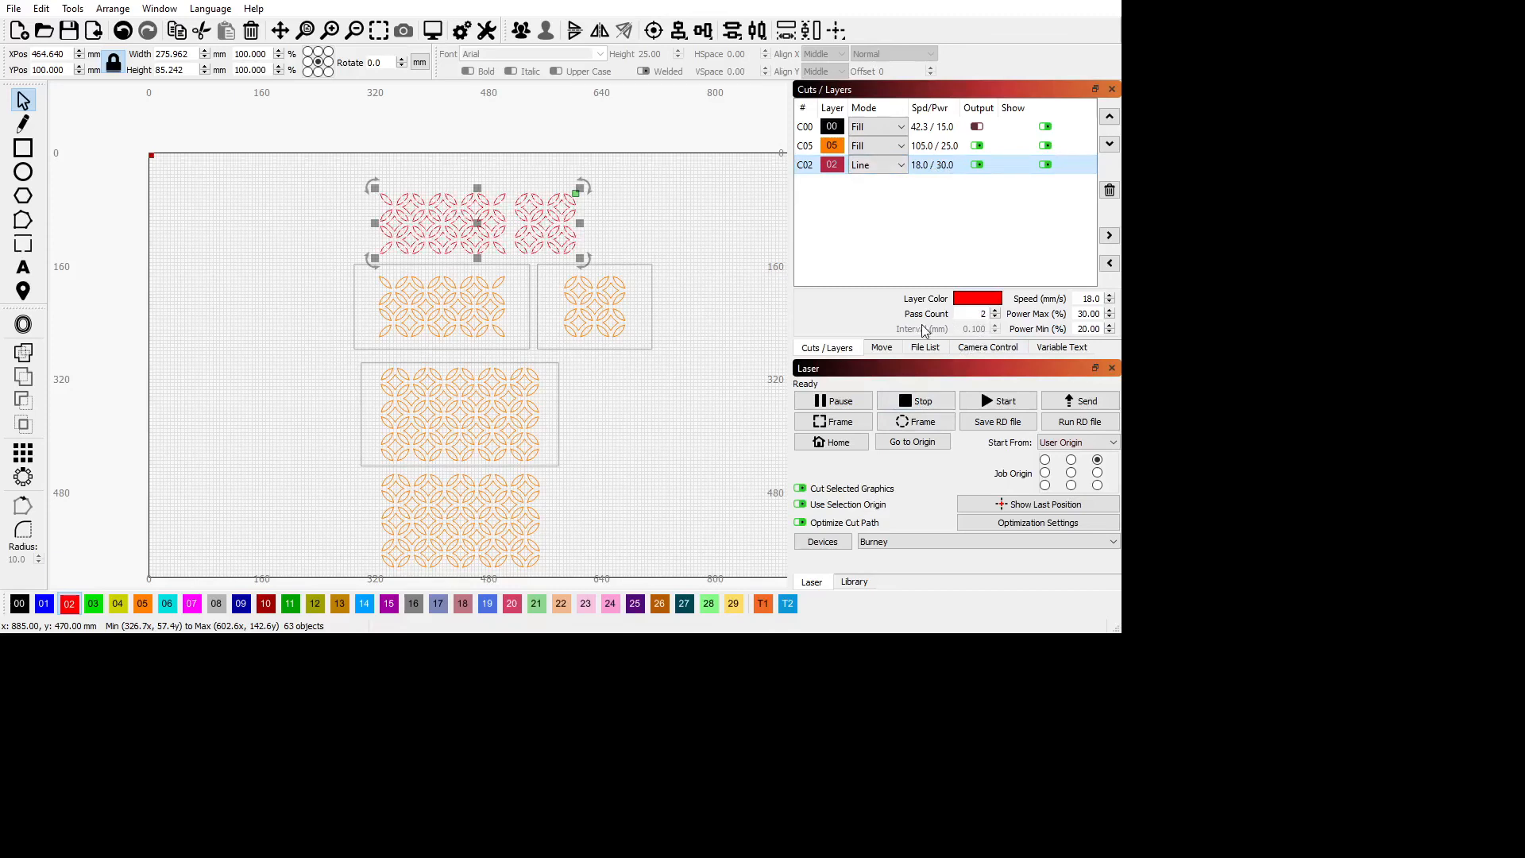
click(340, 529)
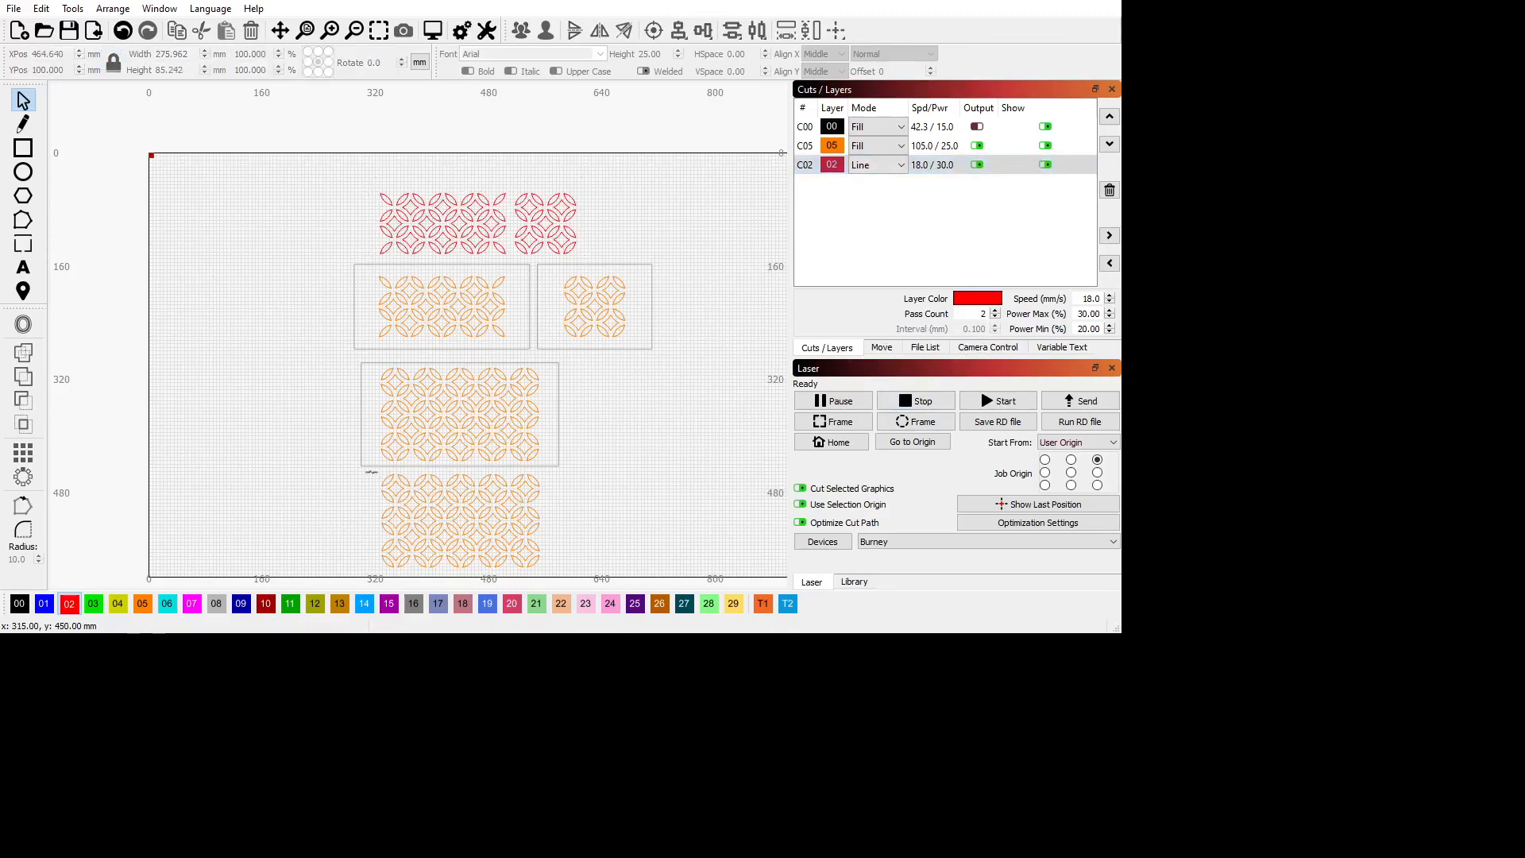
Assign the lattice copy below the large panel to the red layer 02.
drag(370, 472, 566, 584)
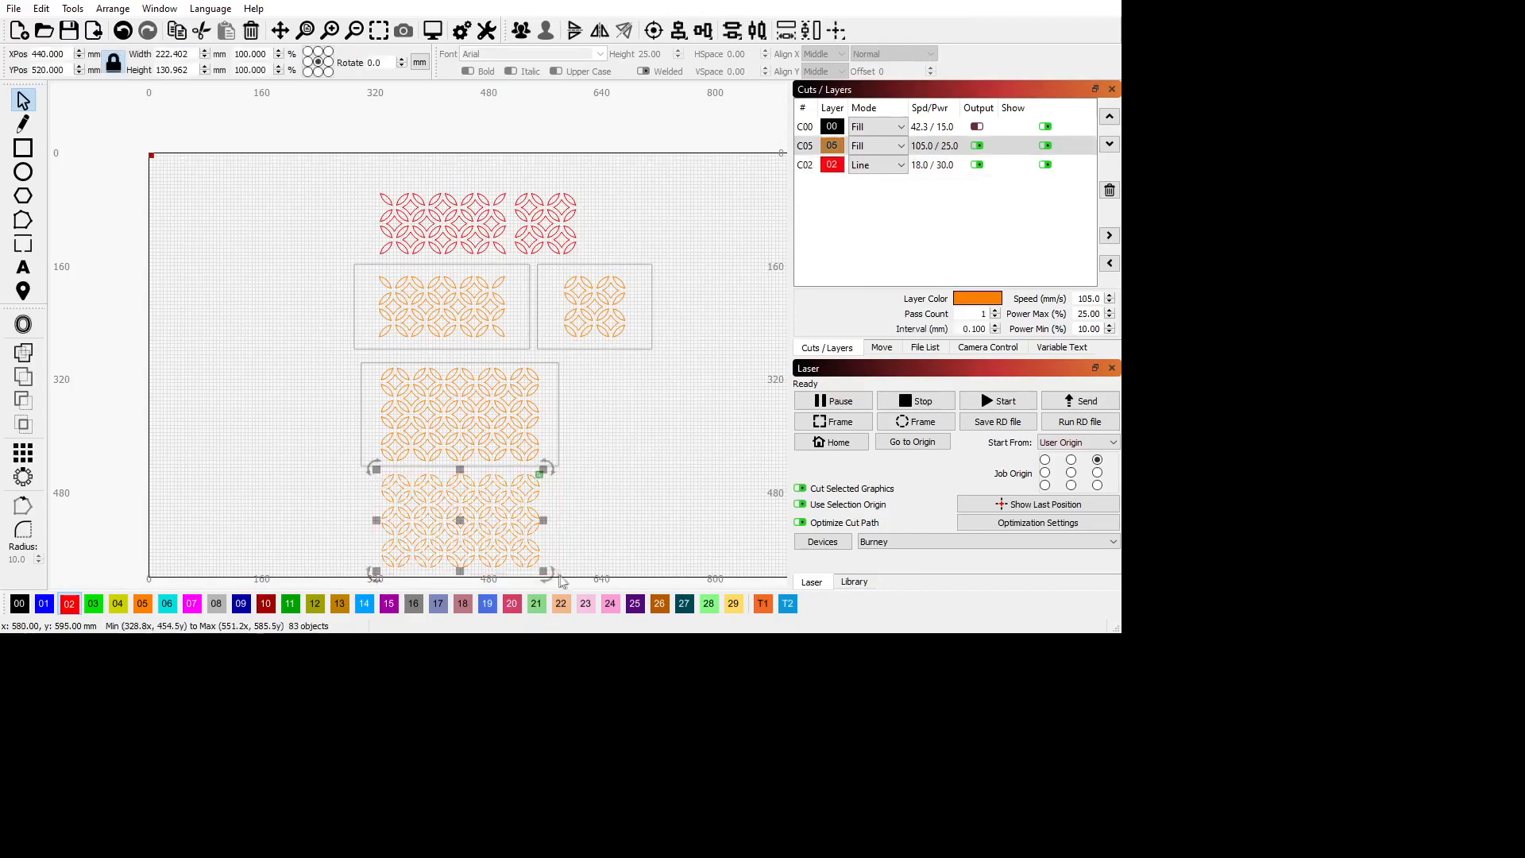
click(69, 604)
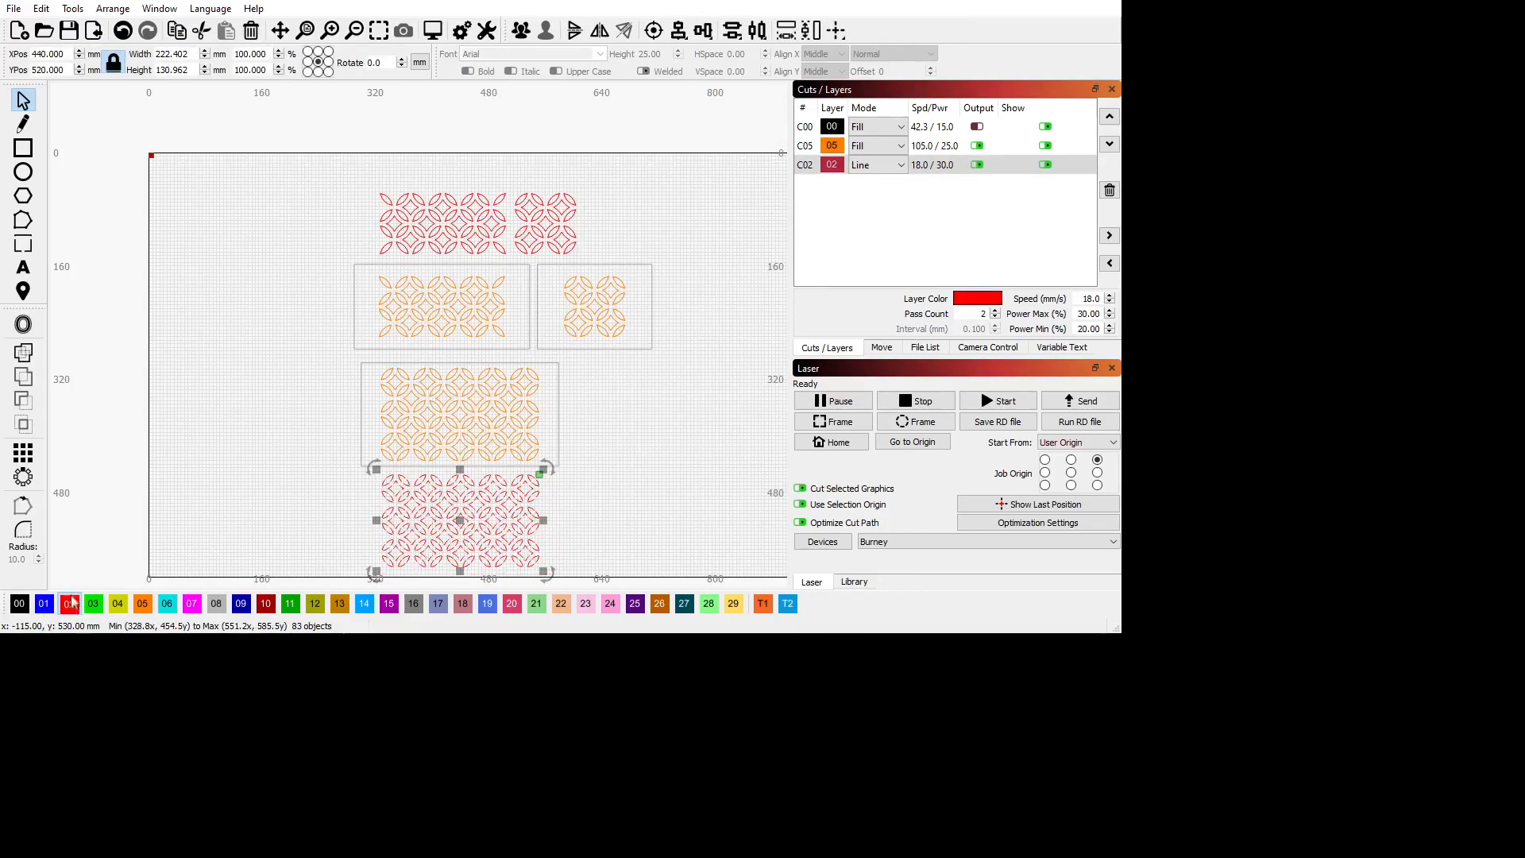
click(184, 407)
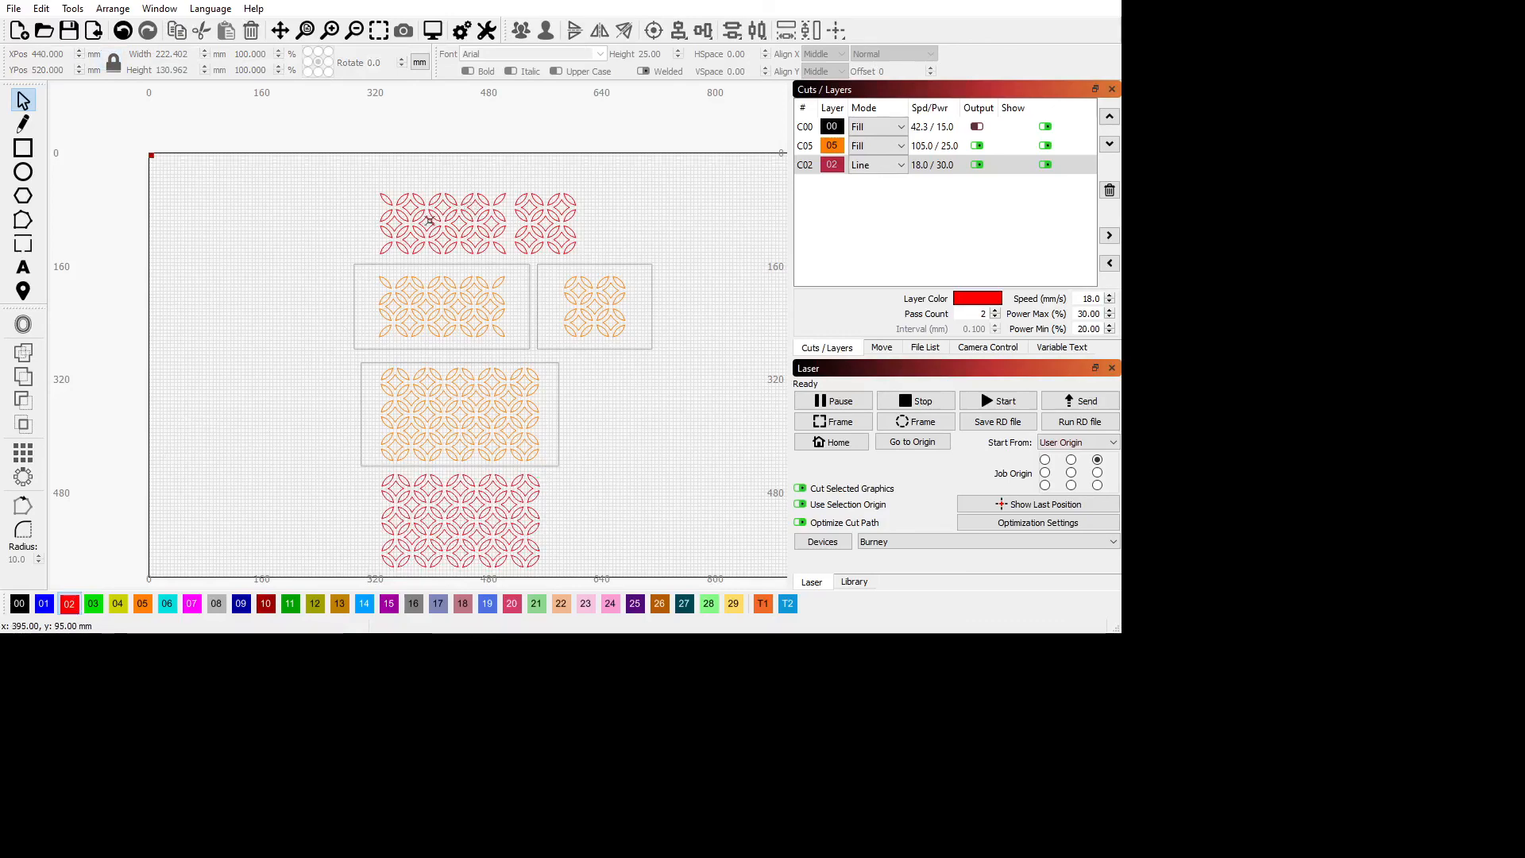
Move all the diamonds of the two upper red lattices clear to their left, centred at about X 175, Y 95 mm.
scroll(430, 220, up, 3)
scroll(447, 208, up, 1)
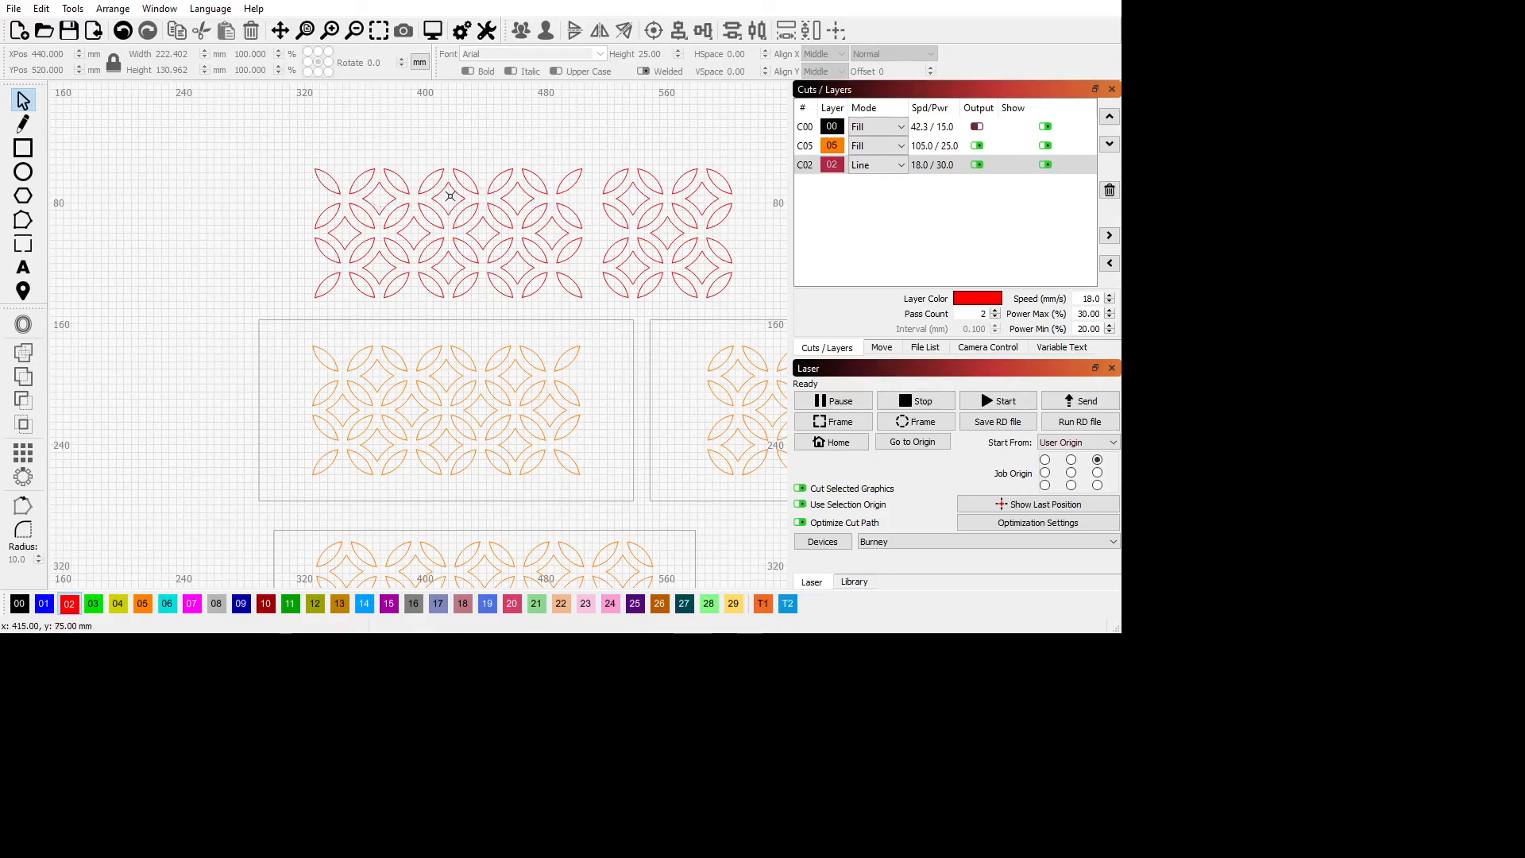
click(384, 203)
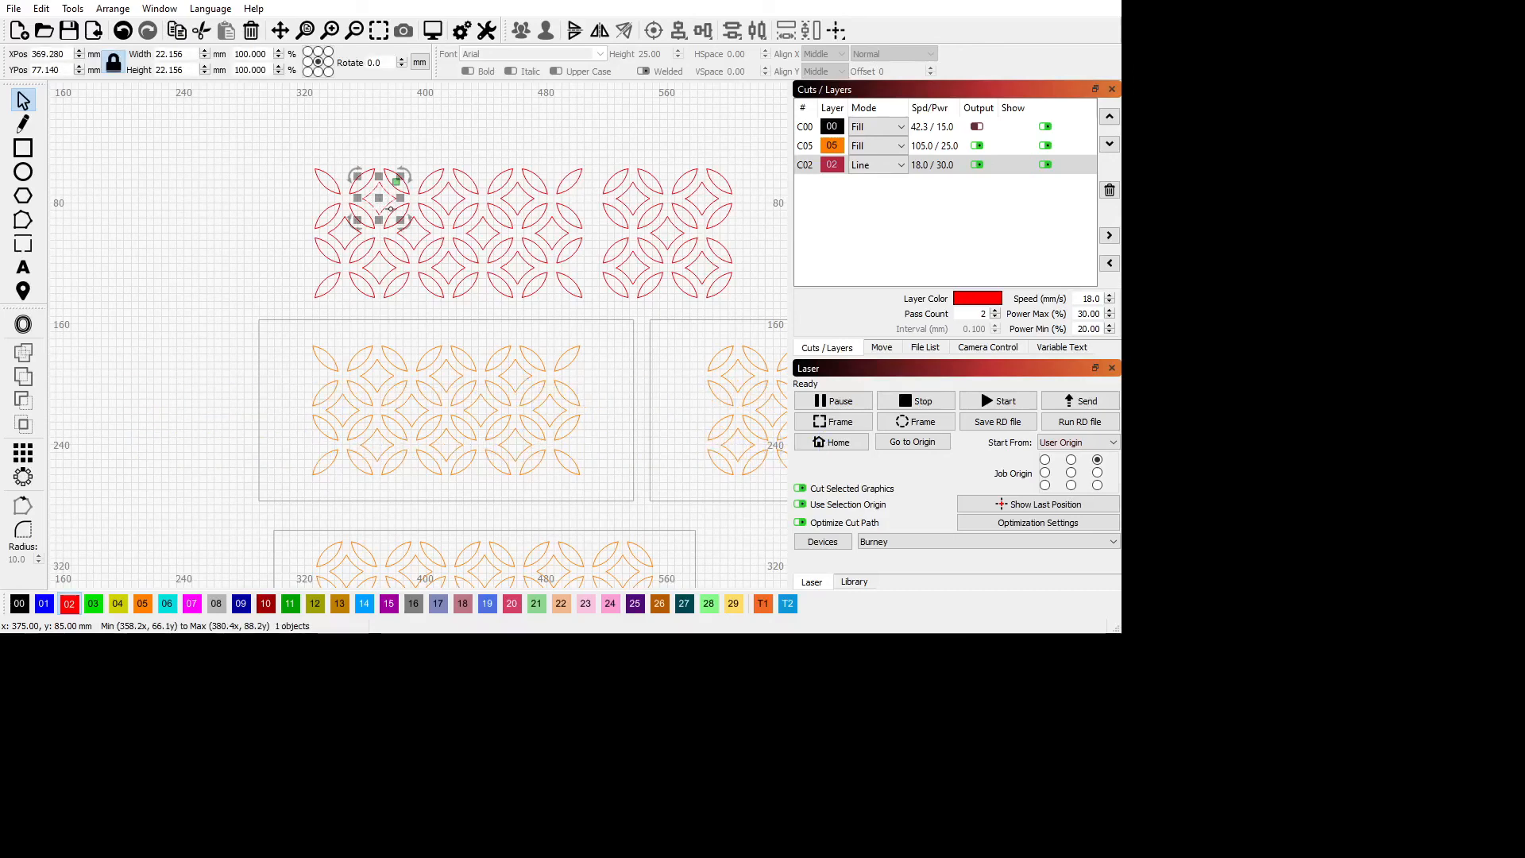
shift+click(467, 201)
shift+click(524, 199)
shift+click(565, 236)
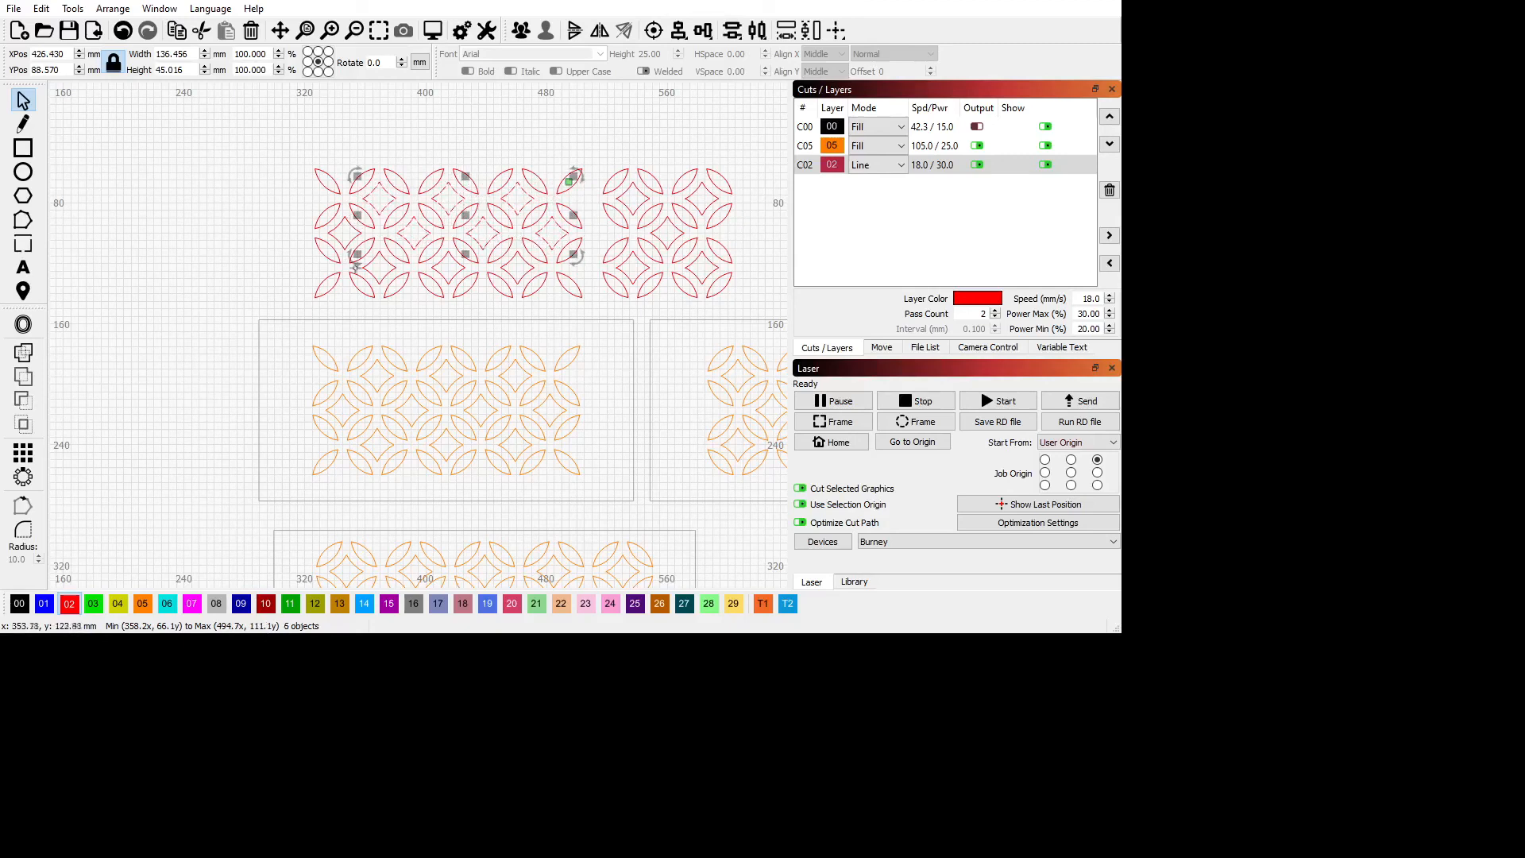
shift+click(353, 242)
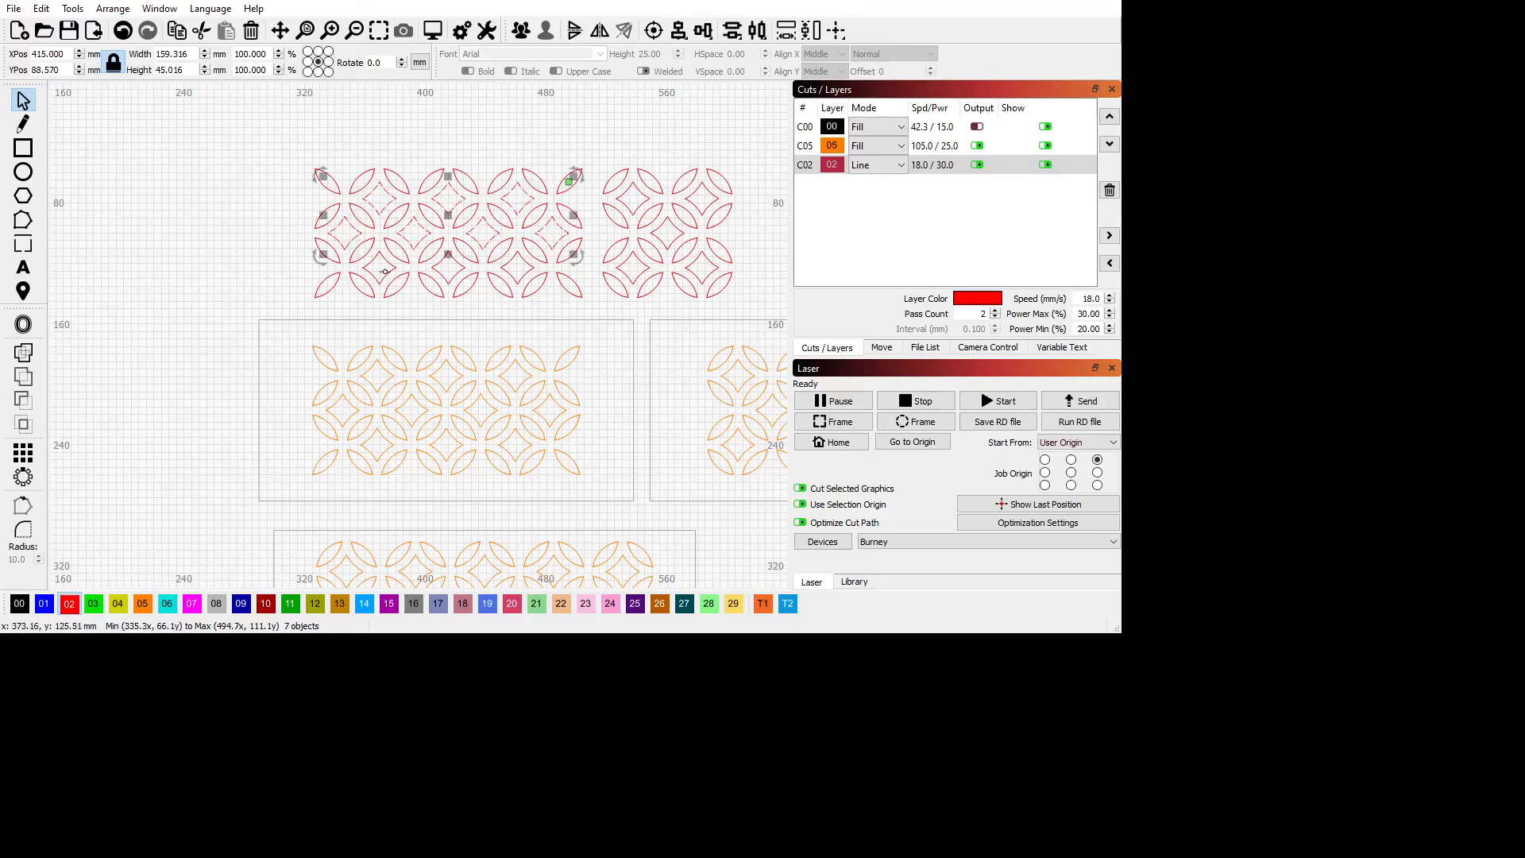
shift+click(407, 278)
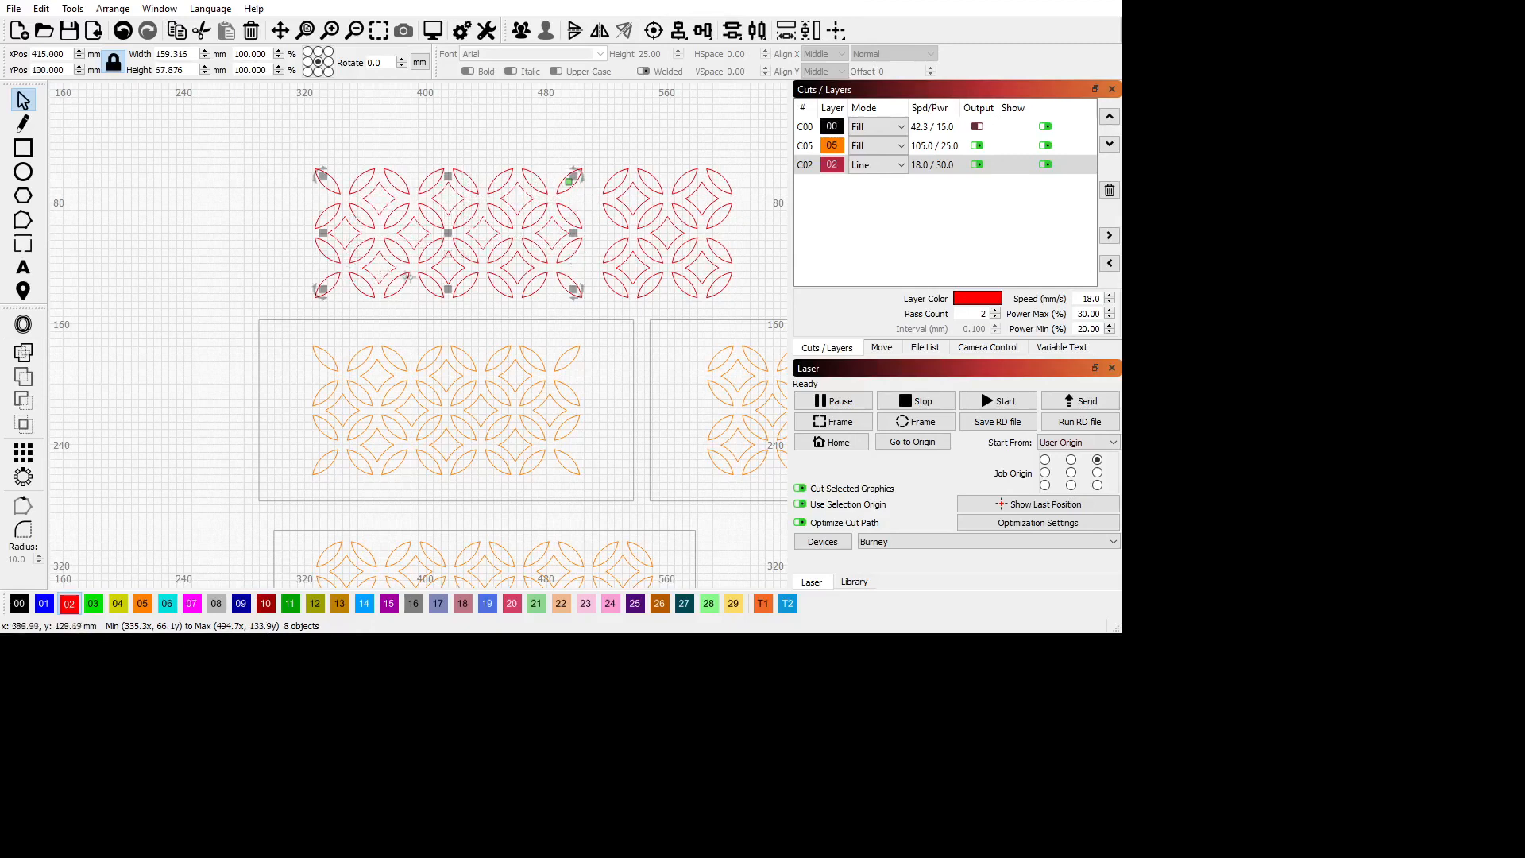
shift+click(523, 279)
shift+click(637, 275)
shift+click(695, 255)
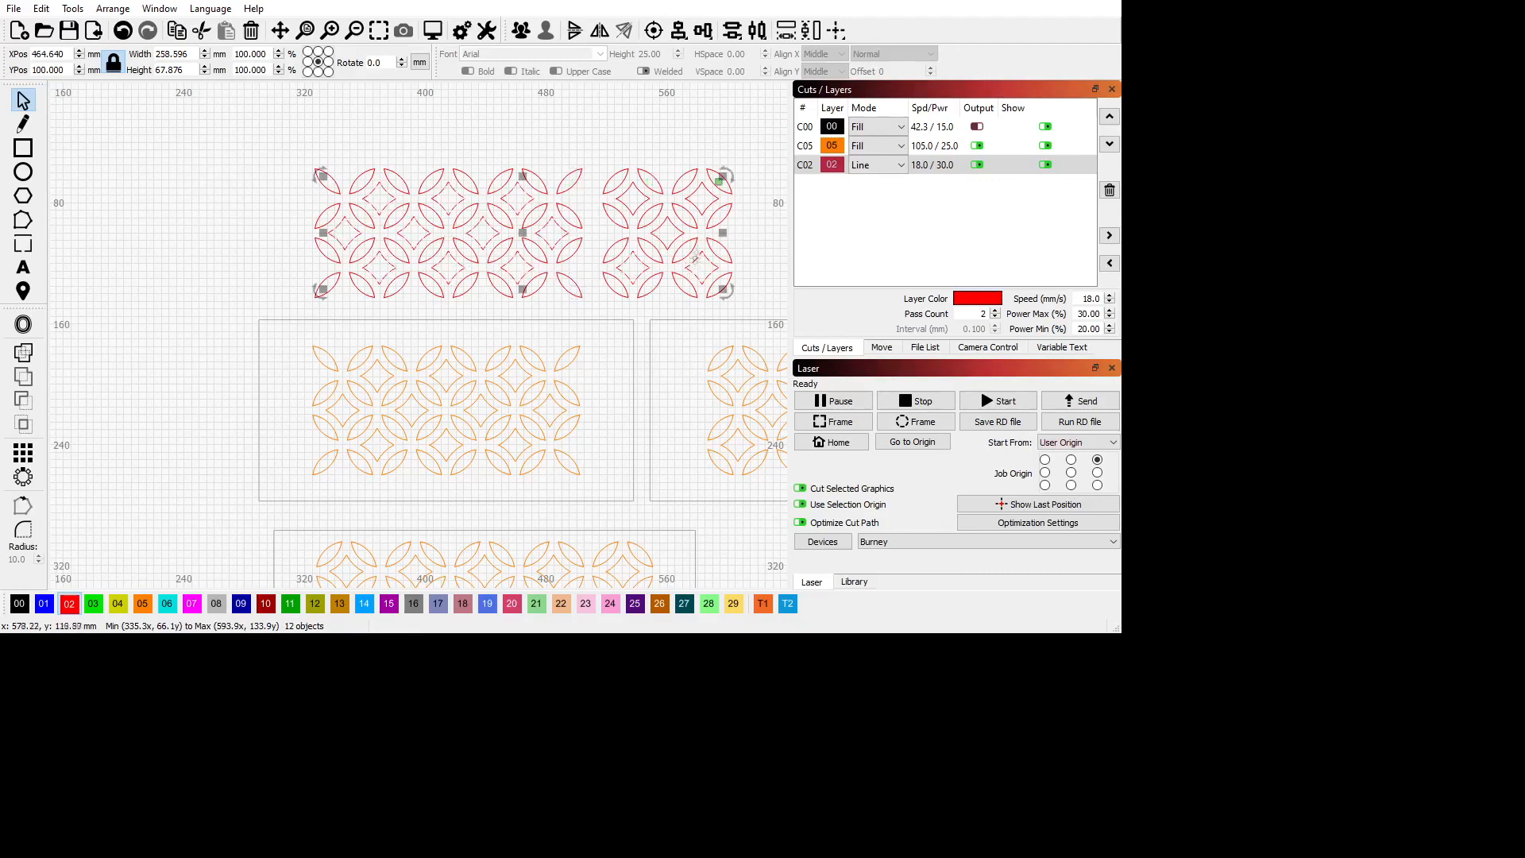
shift+click(677, 226)
shift+click(694, 203)
drag(527, 233, 108, 236)
scroll(108, 236, down, 8)
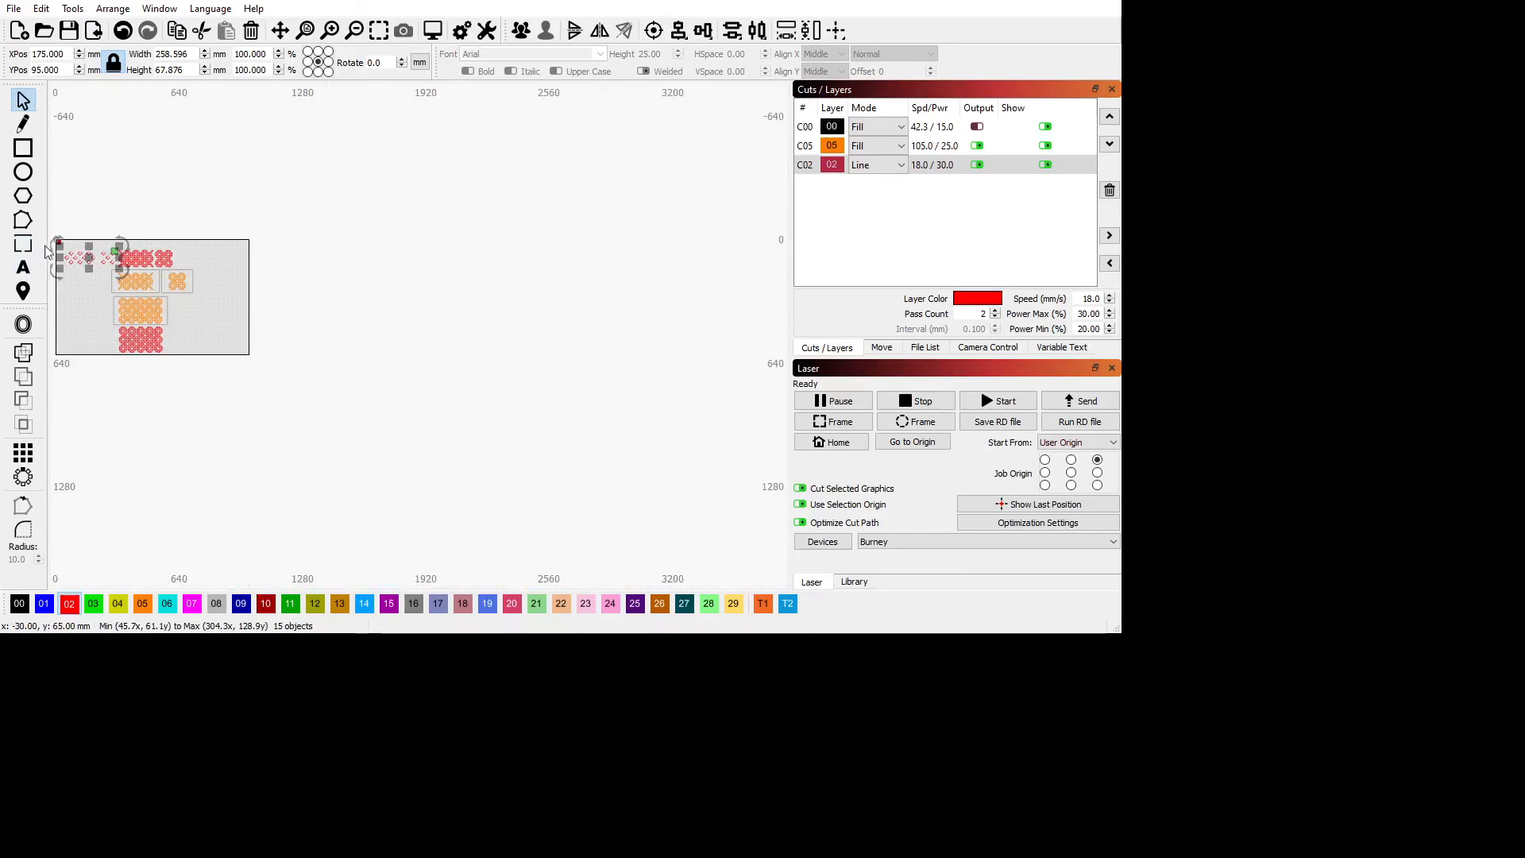
scroll(66, 216, down, 1)
scroll(65, 217, up, 2)
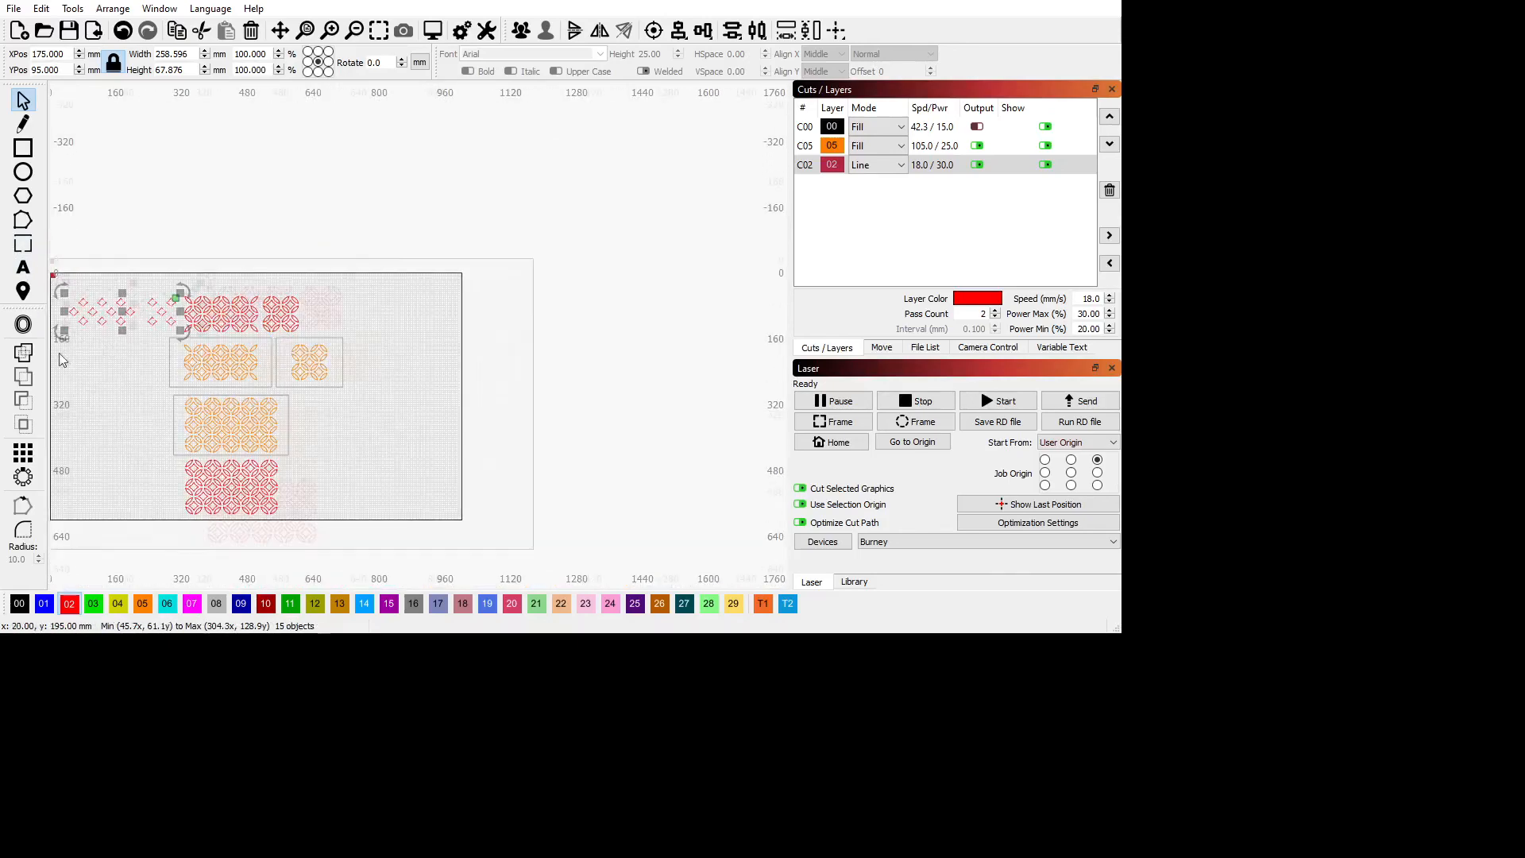
scroll(67, 350, up, 4)
click(102, 433)
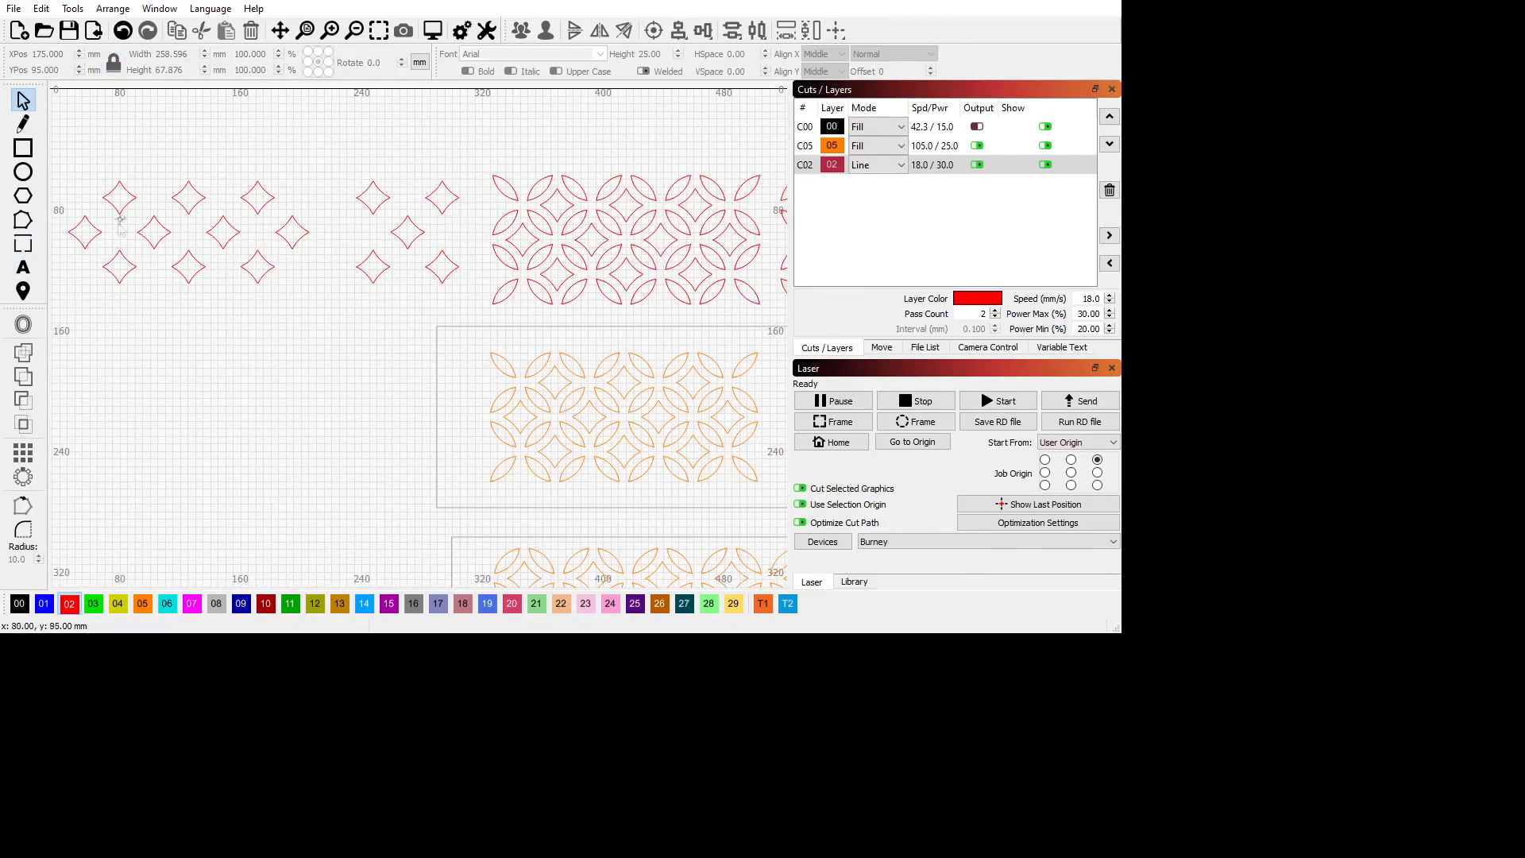
Nest several of the separated red diamonds closer together to save material.
drag(123, 201, 165, 201)
click(161, 240)
click(188, 197)
click(194, 270)
mouse_move(194, 270)
mouse_down()
mouse_move(156, 267)
mouse_move(202, 239)
mouse_move(180, 247)
mouse_up()
click(223, 233)
click(265, 199)
click(264, 200)
drag(265, 199, 213, 224)
scroll(334, 456, down, 5)
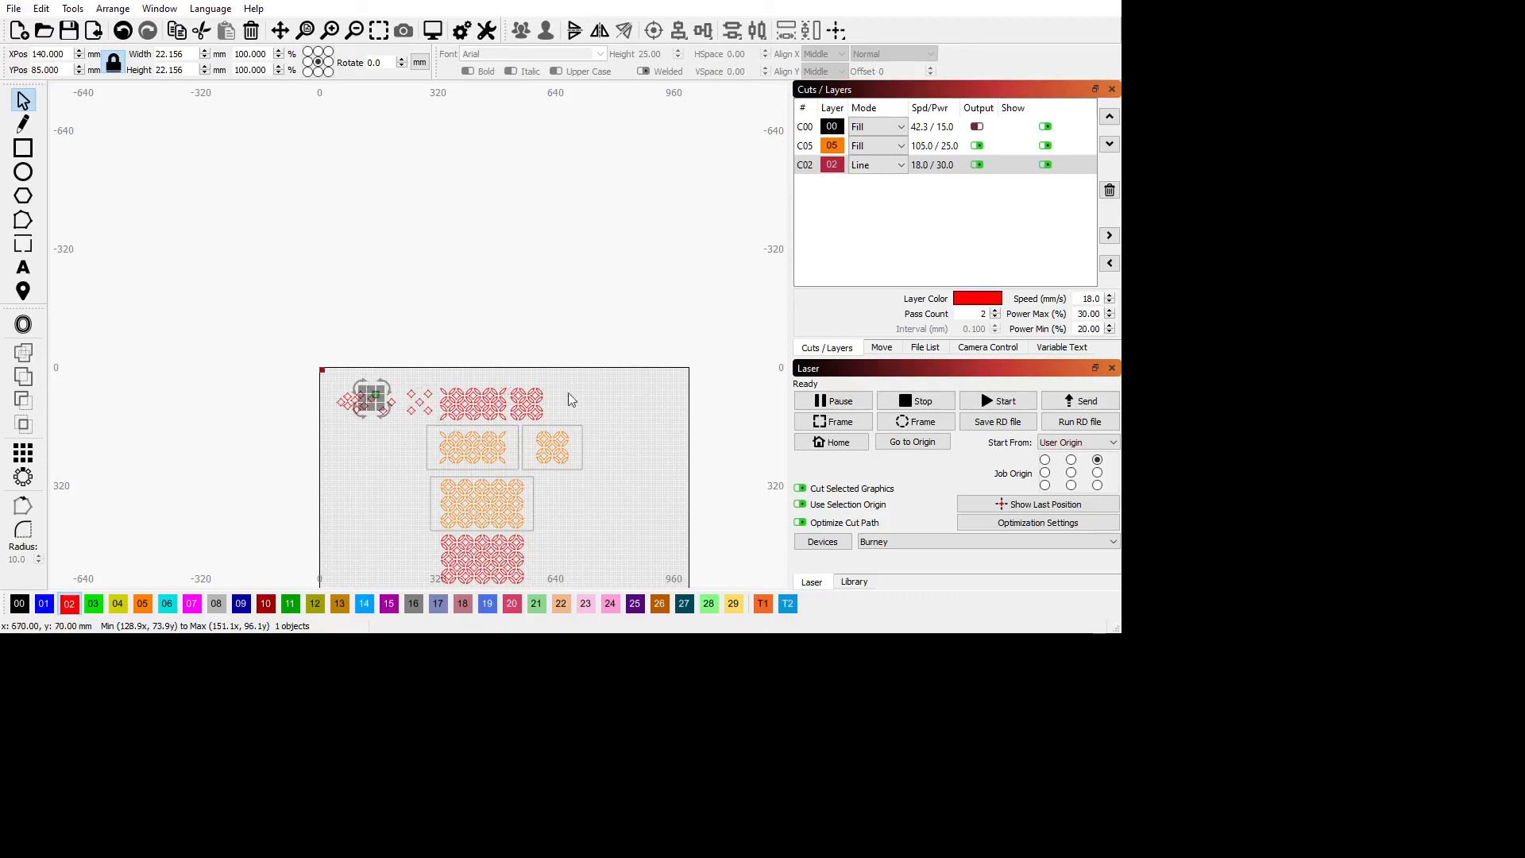
scroll(607, 469, down, 3)
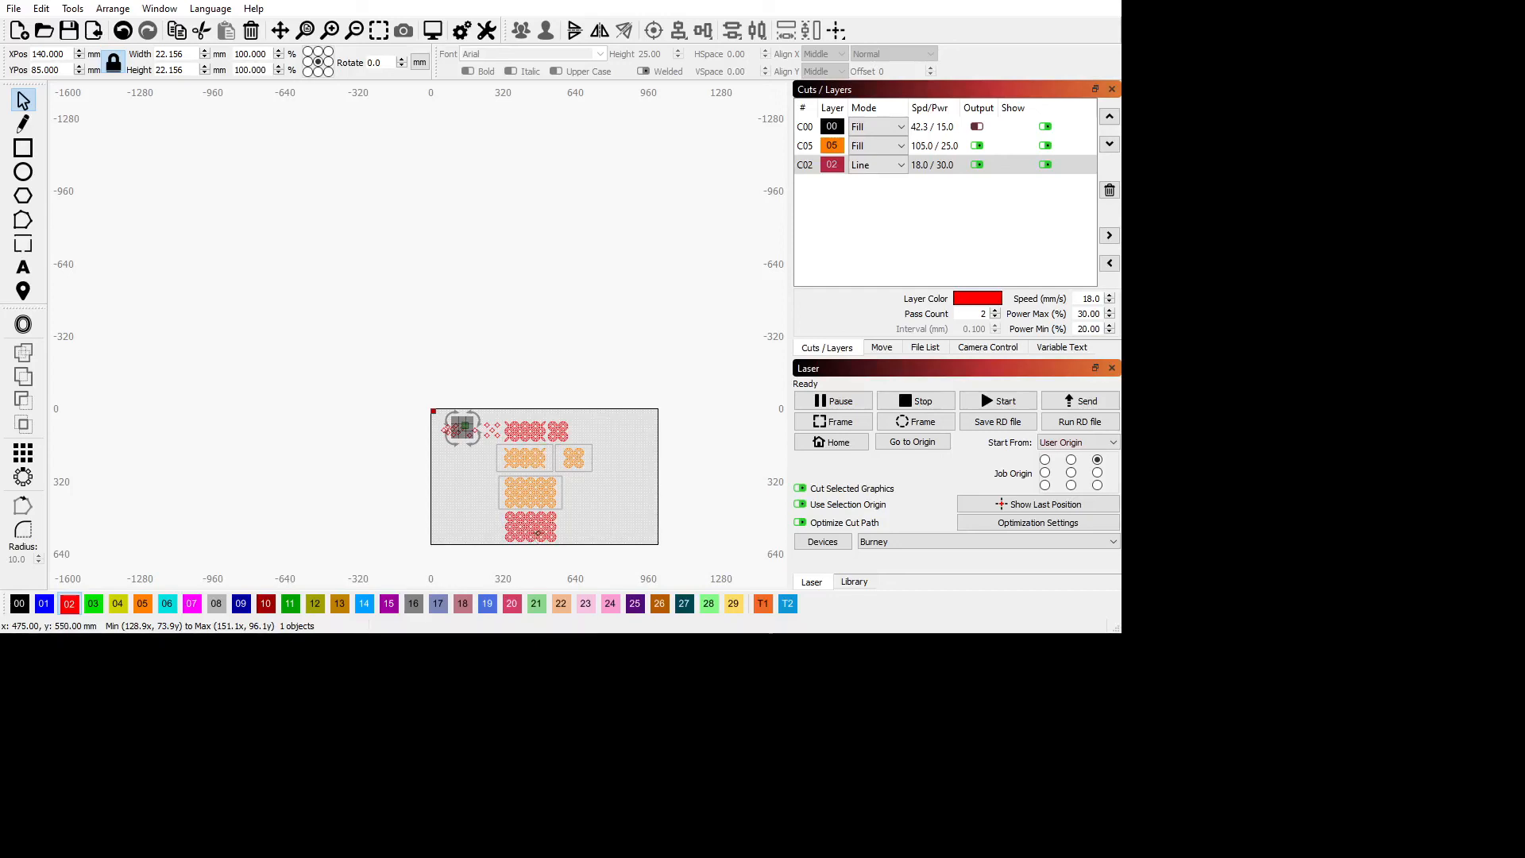
scroll(578, 530, up, 5)
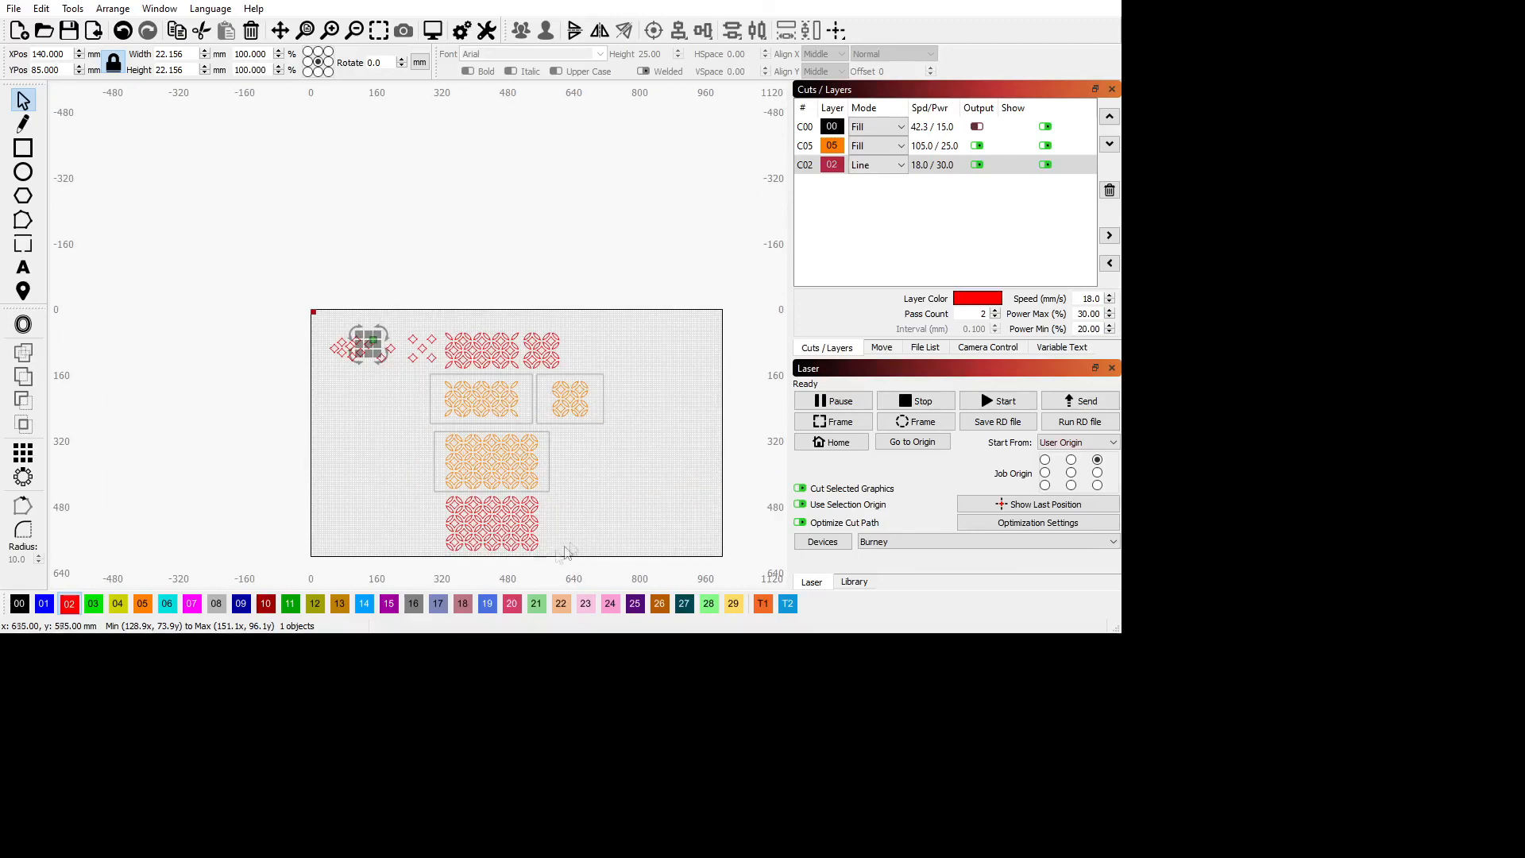
scroll(586, 528, up, 1)
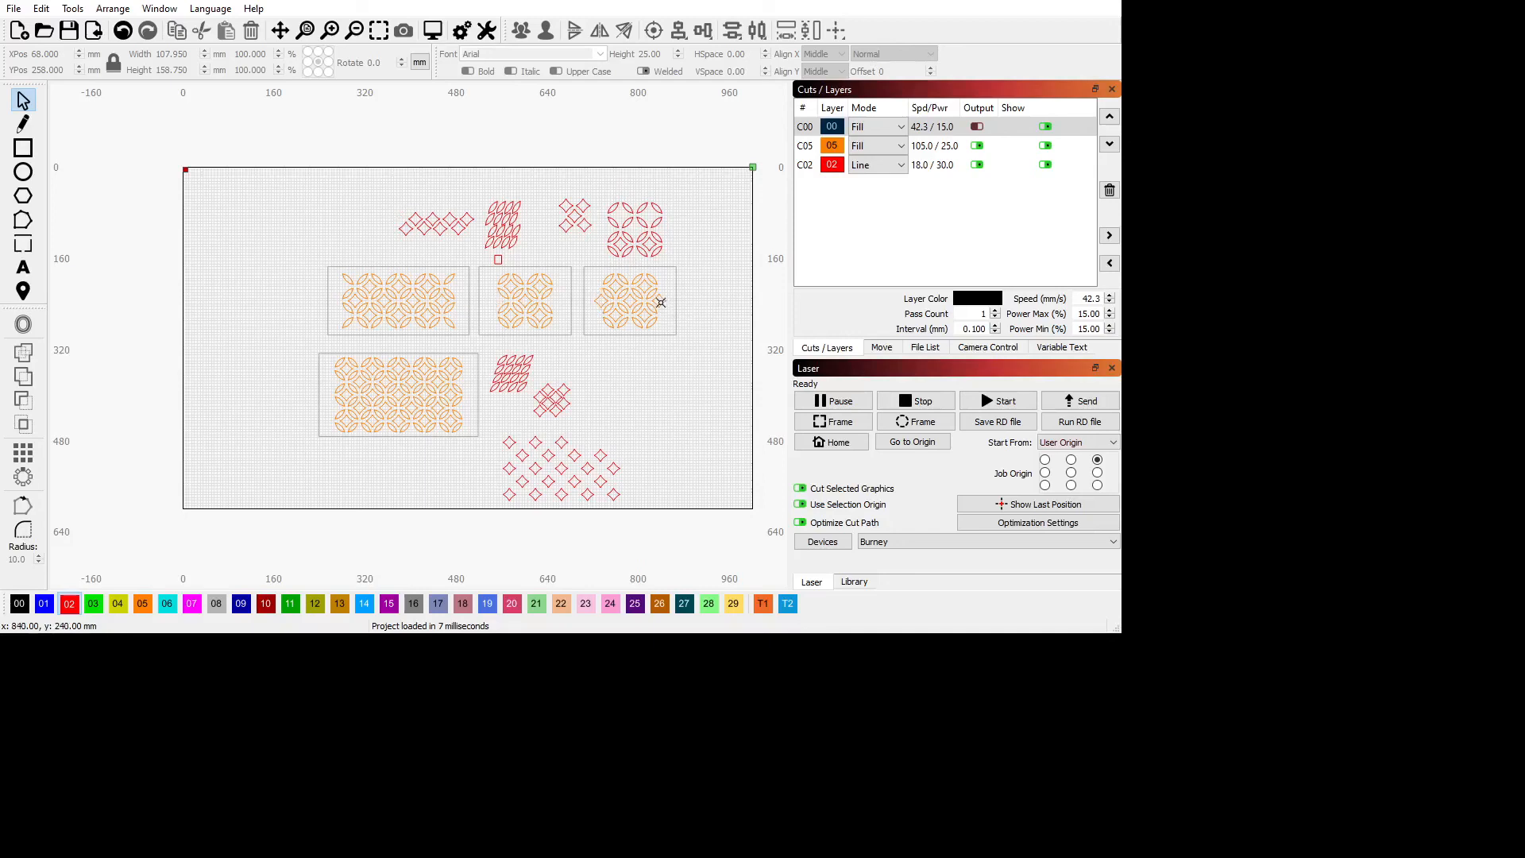
Delete the two orange diamonds at the outer left and right sides of the rightmost panel's lattice.
click(662, 303)
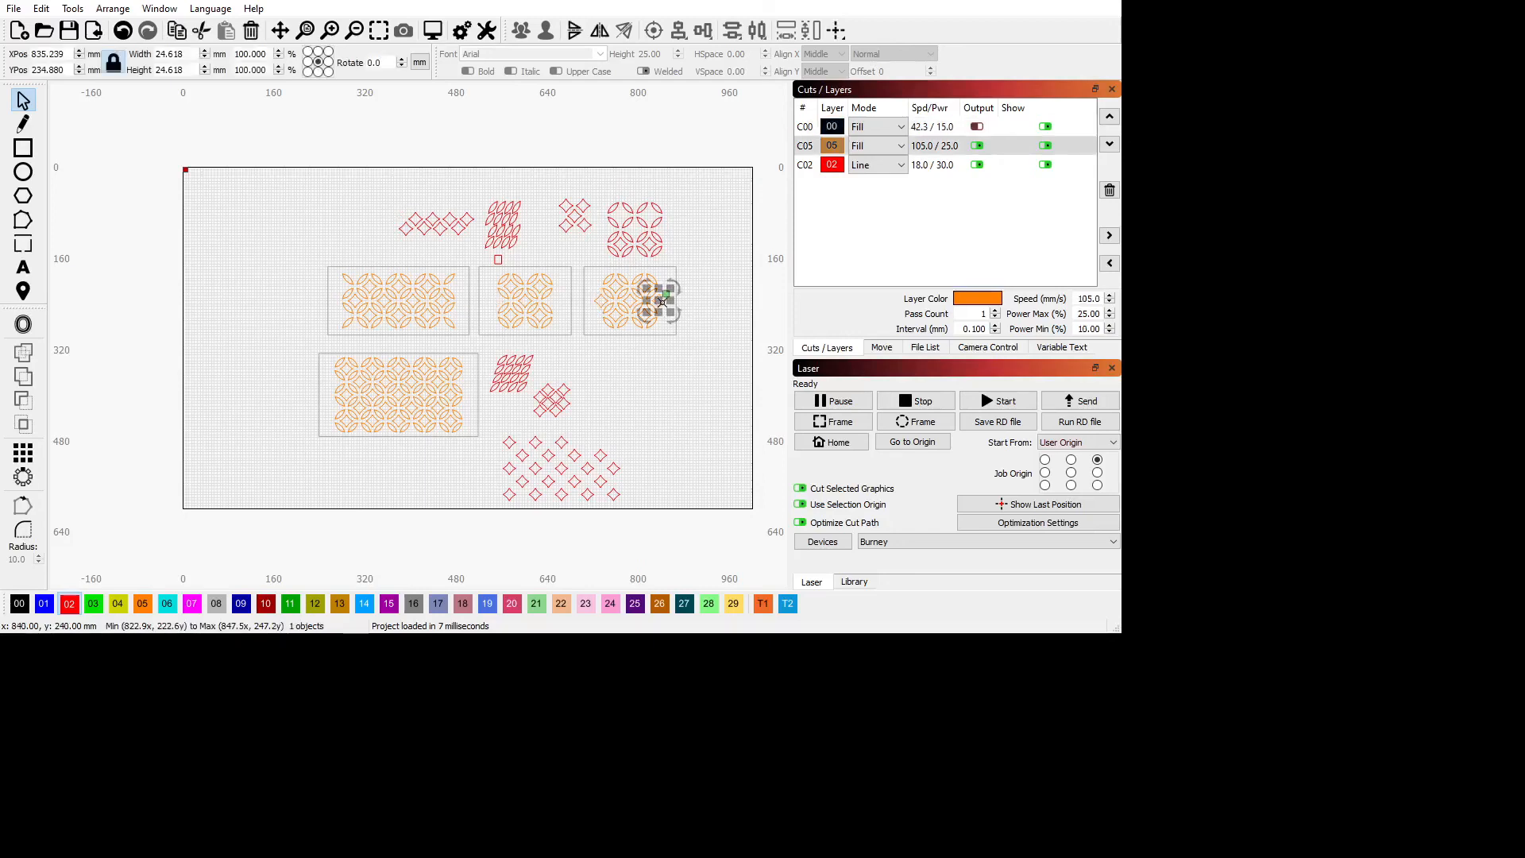
click(589, 301)
click(593, 302)
key(Delete)
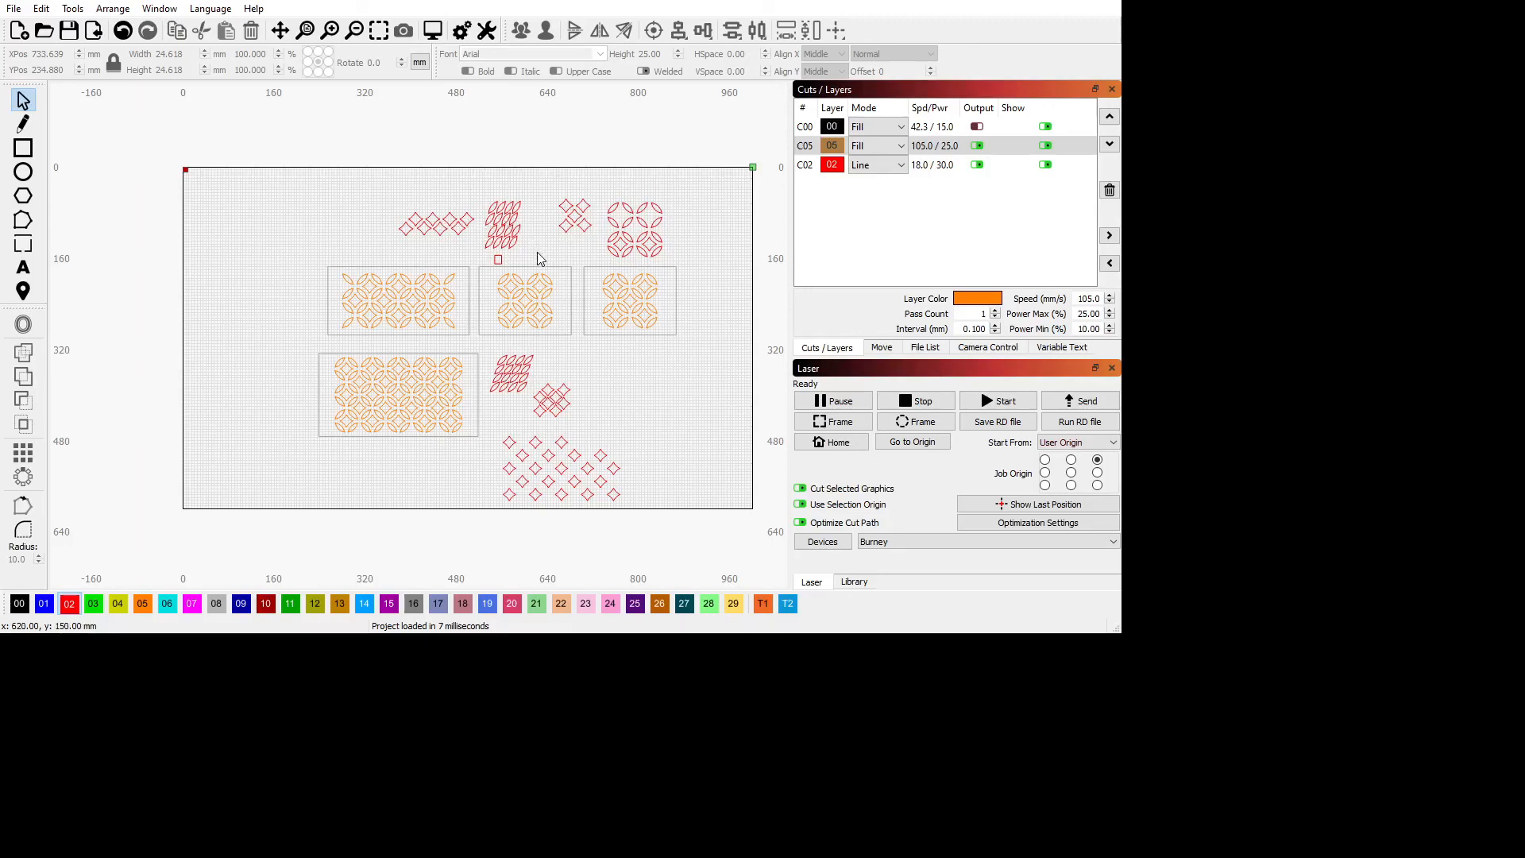
Select the small red rectangle between the packed upper lenses and the middle panel to check its size.
scroll(502, 266, up, 3)
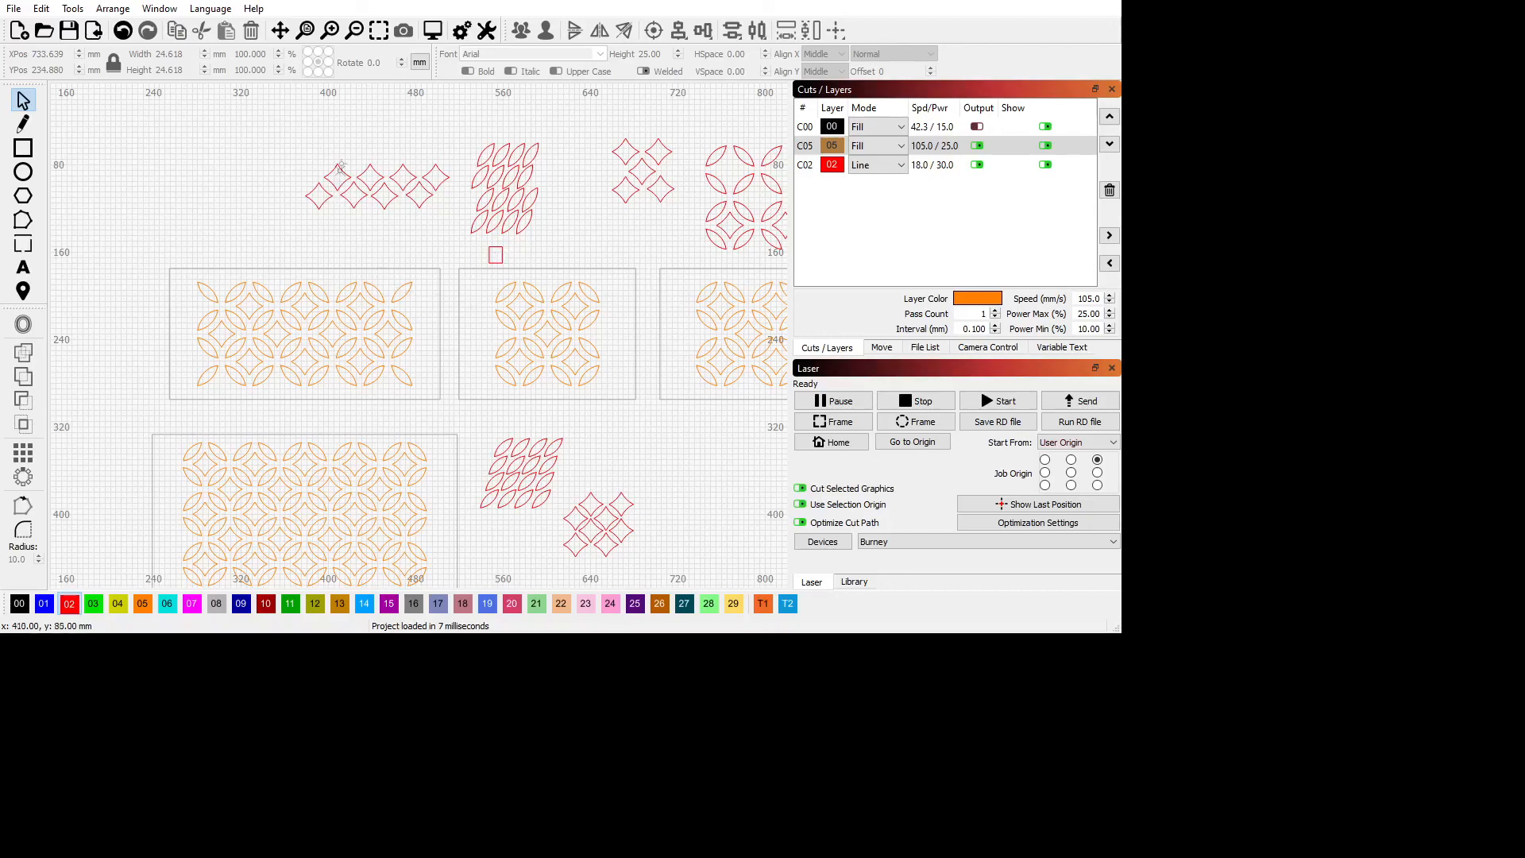
click(503, 257)
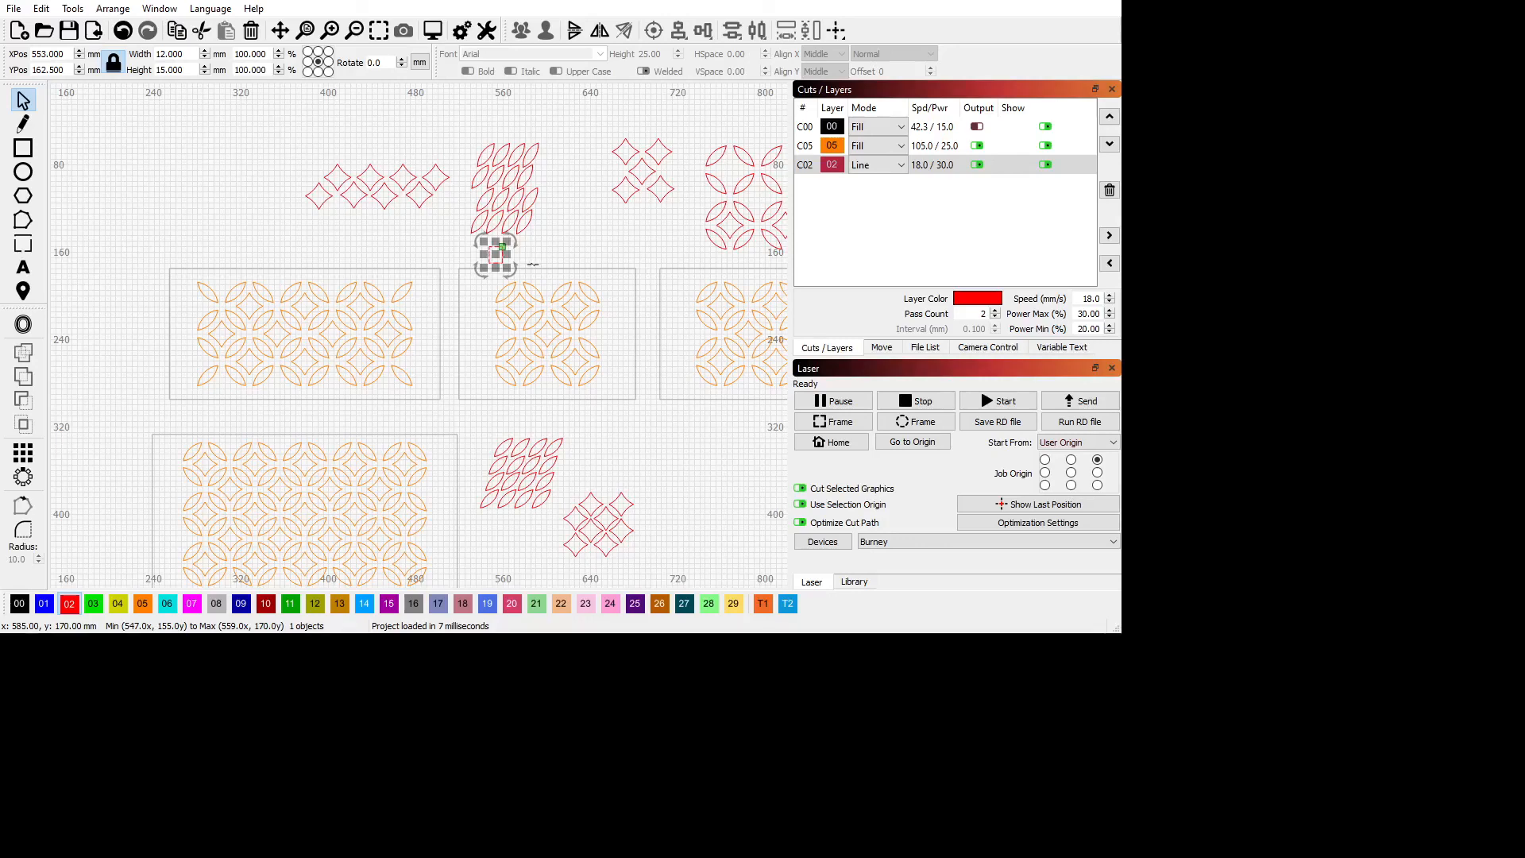
scroll(635, 342, down, 7)
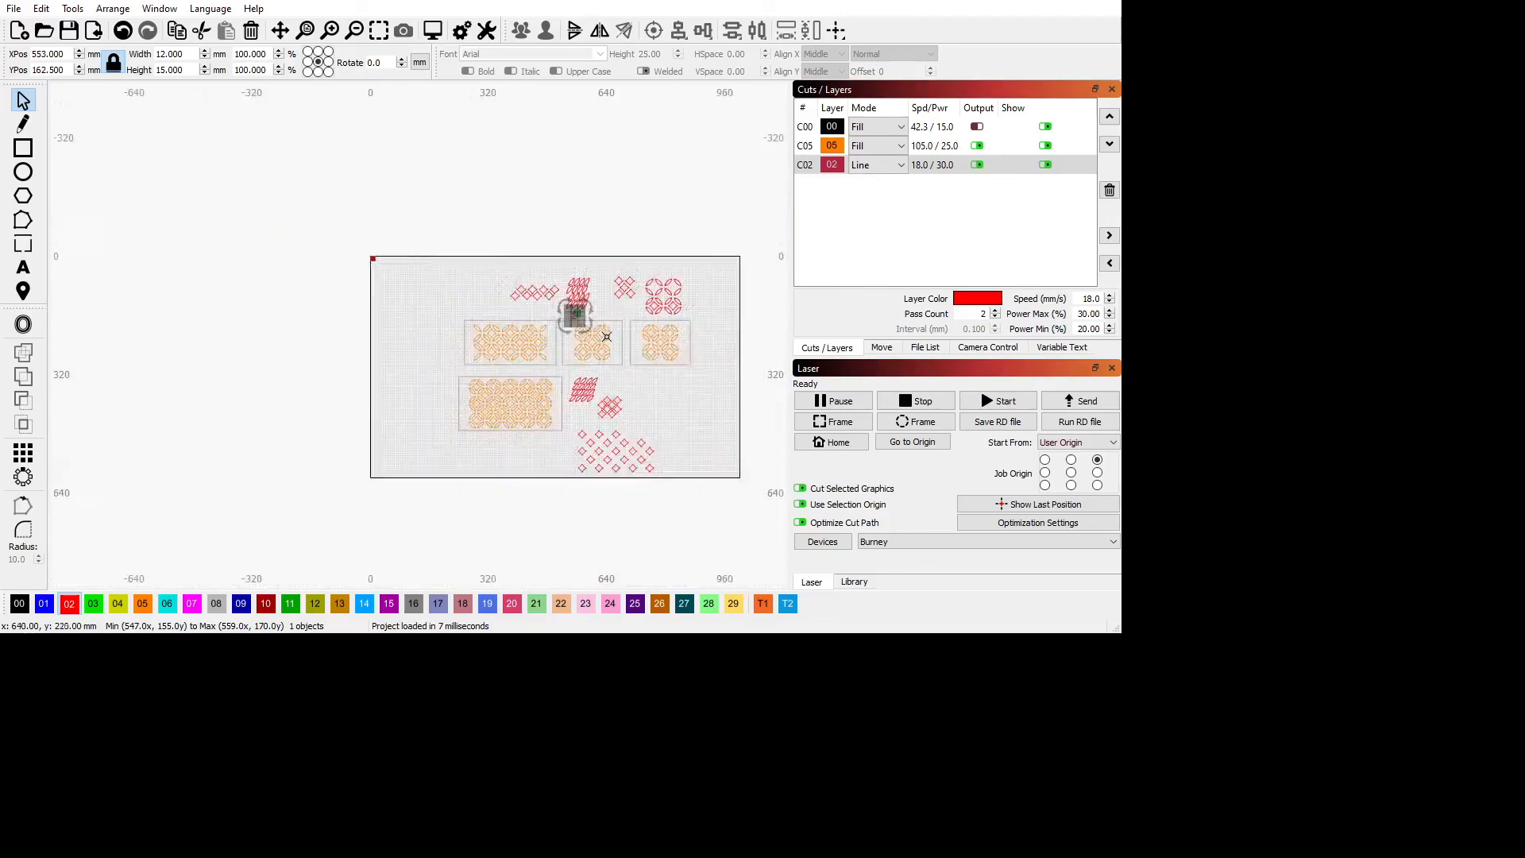